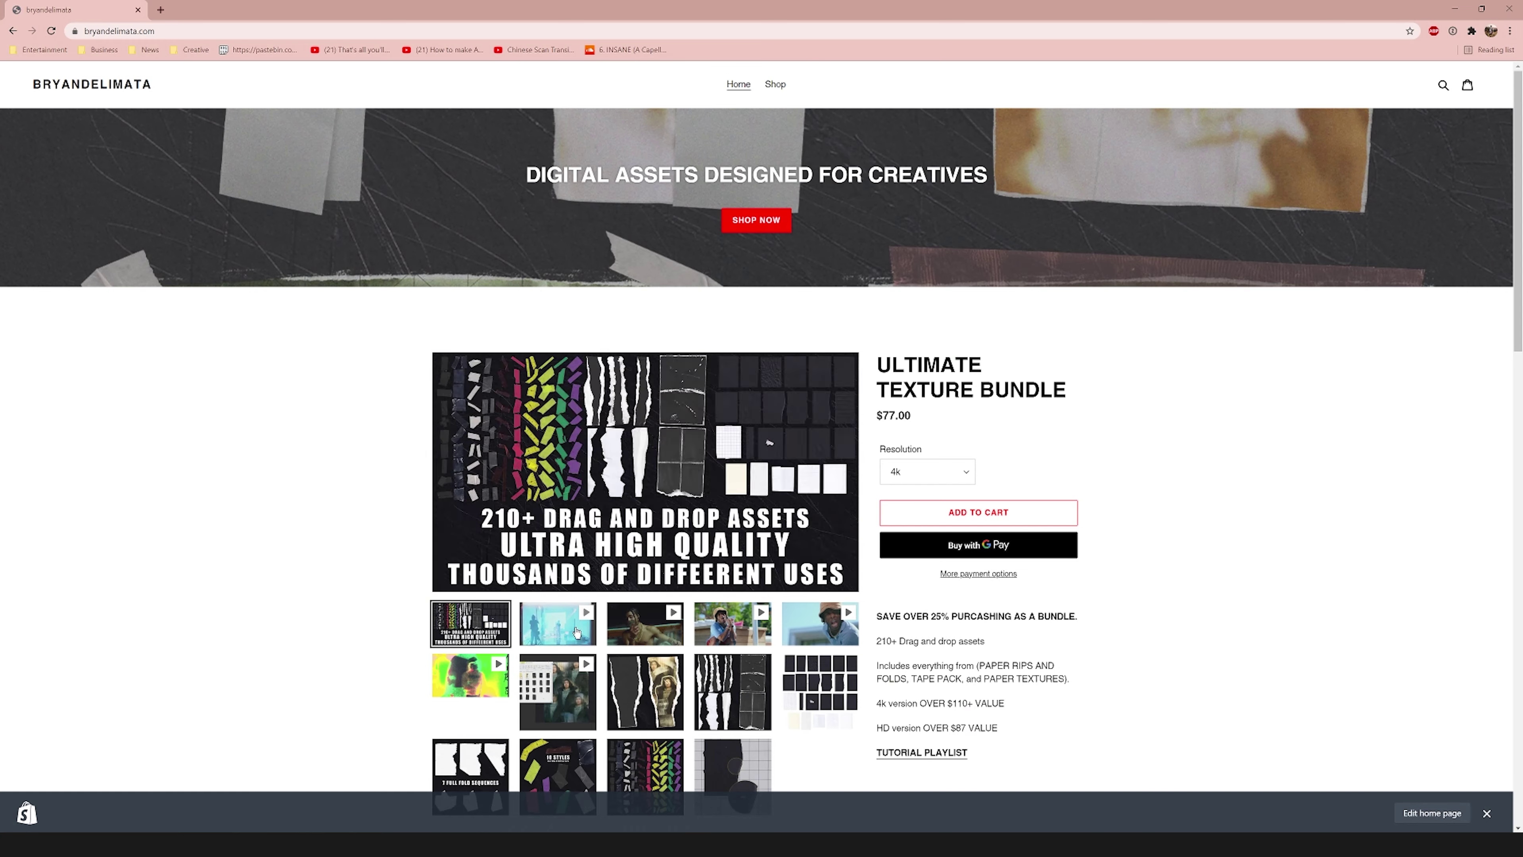
# View sample clips of the Ultimate Texture Bundle and the Thermal Preset Pack on the store's home page.
pyautogui.click(577, 633)
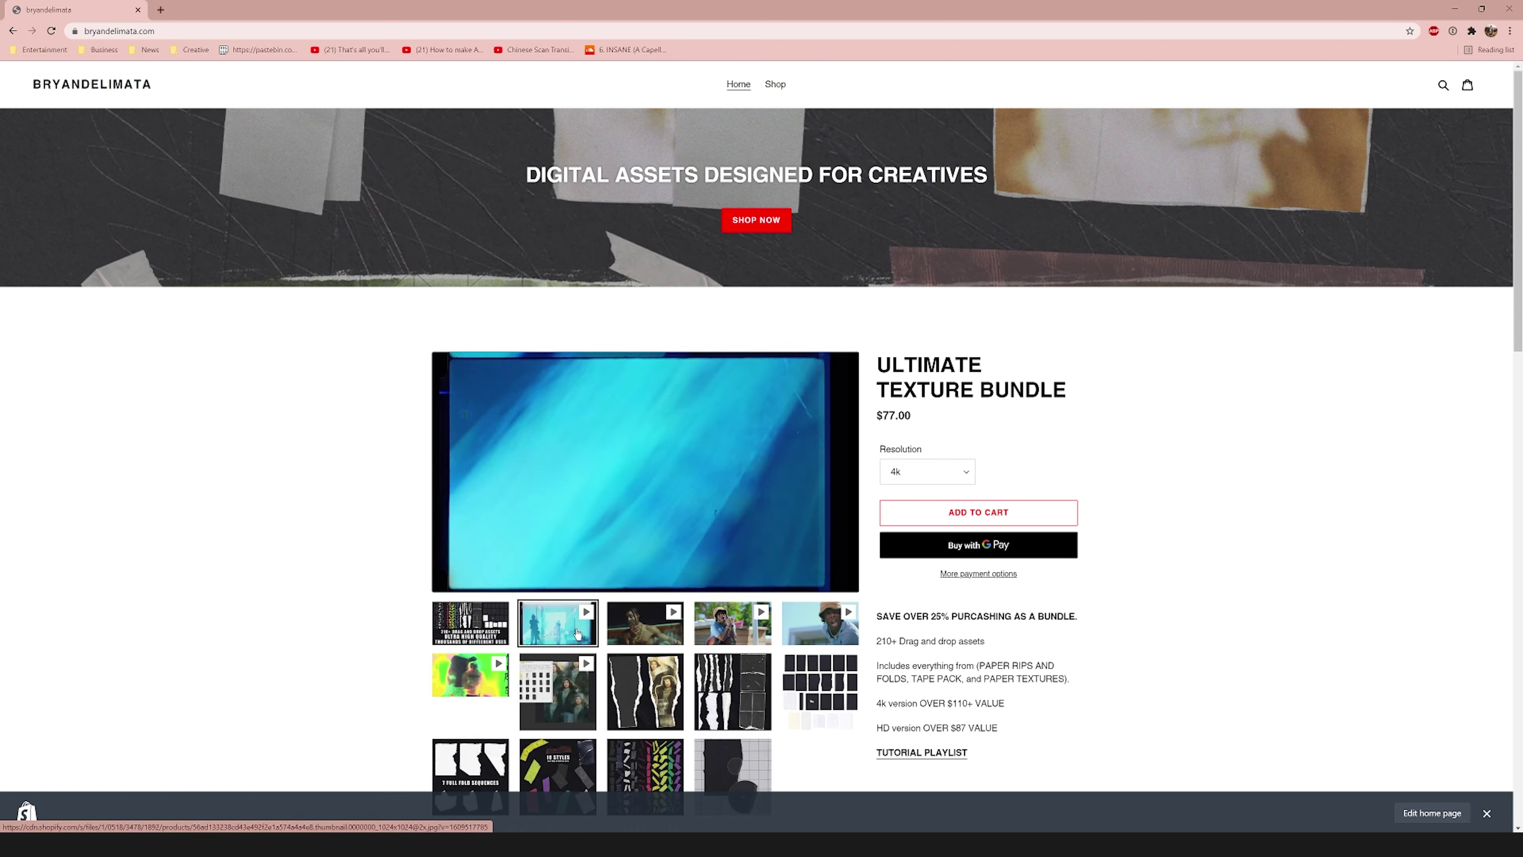
pyautogui.scroll(-2, 1013, 621)
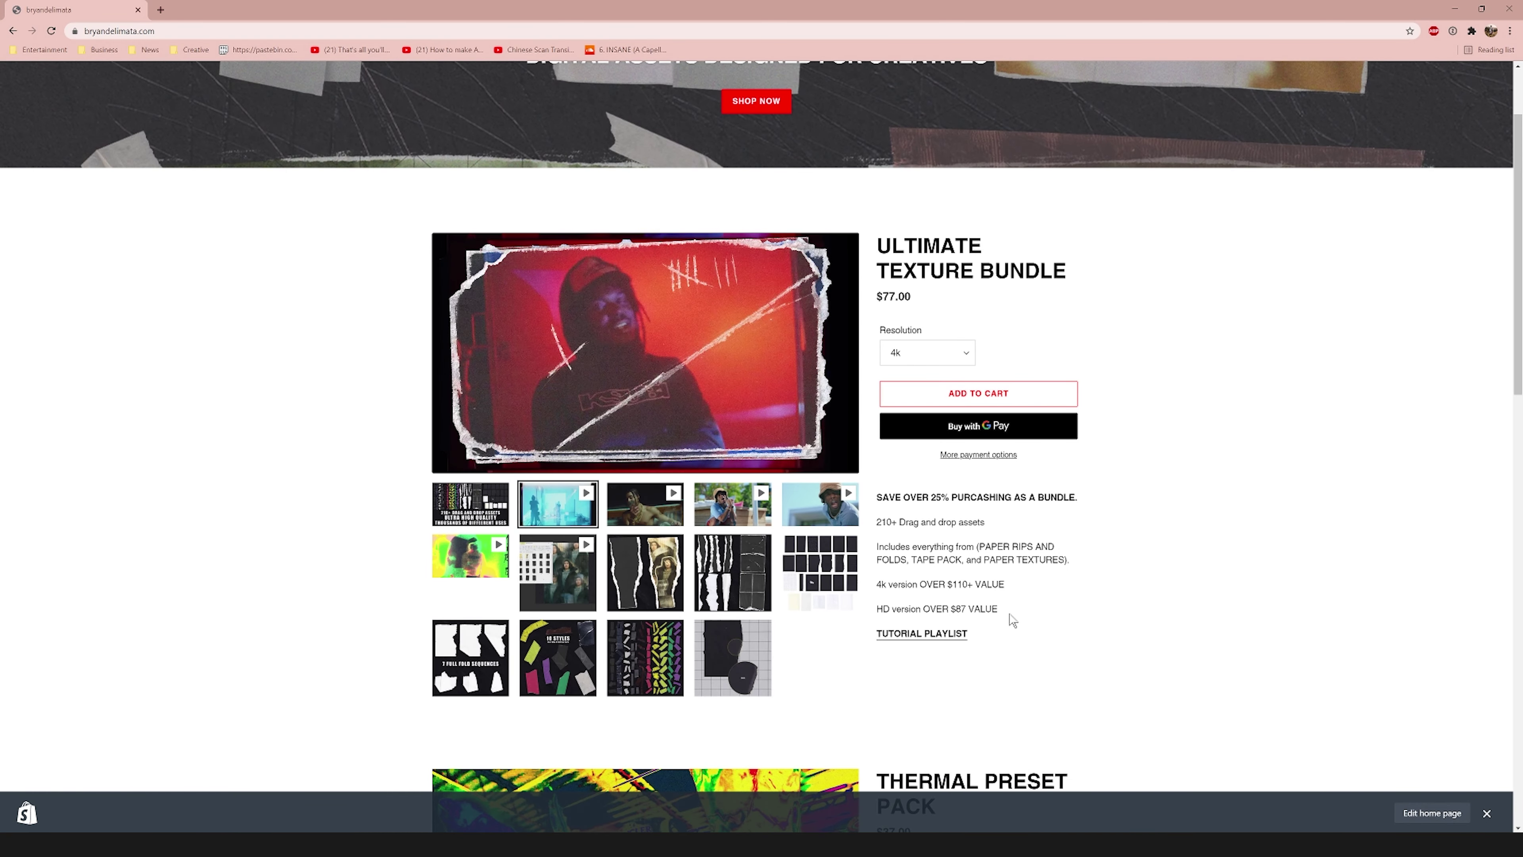
pyautogui.click(648, 505)
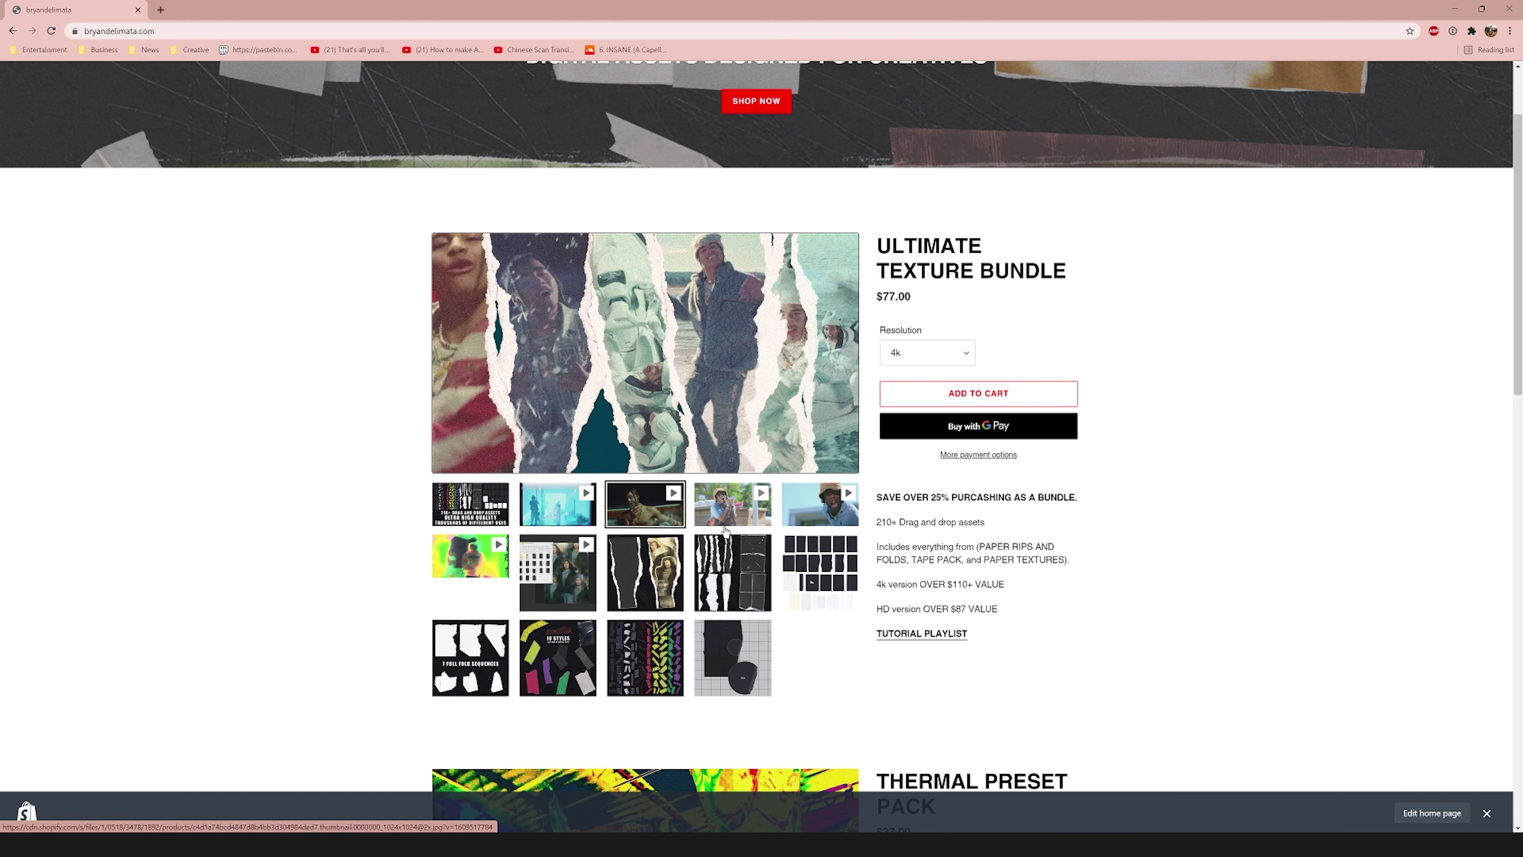
pyautogui.click(820, 504)
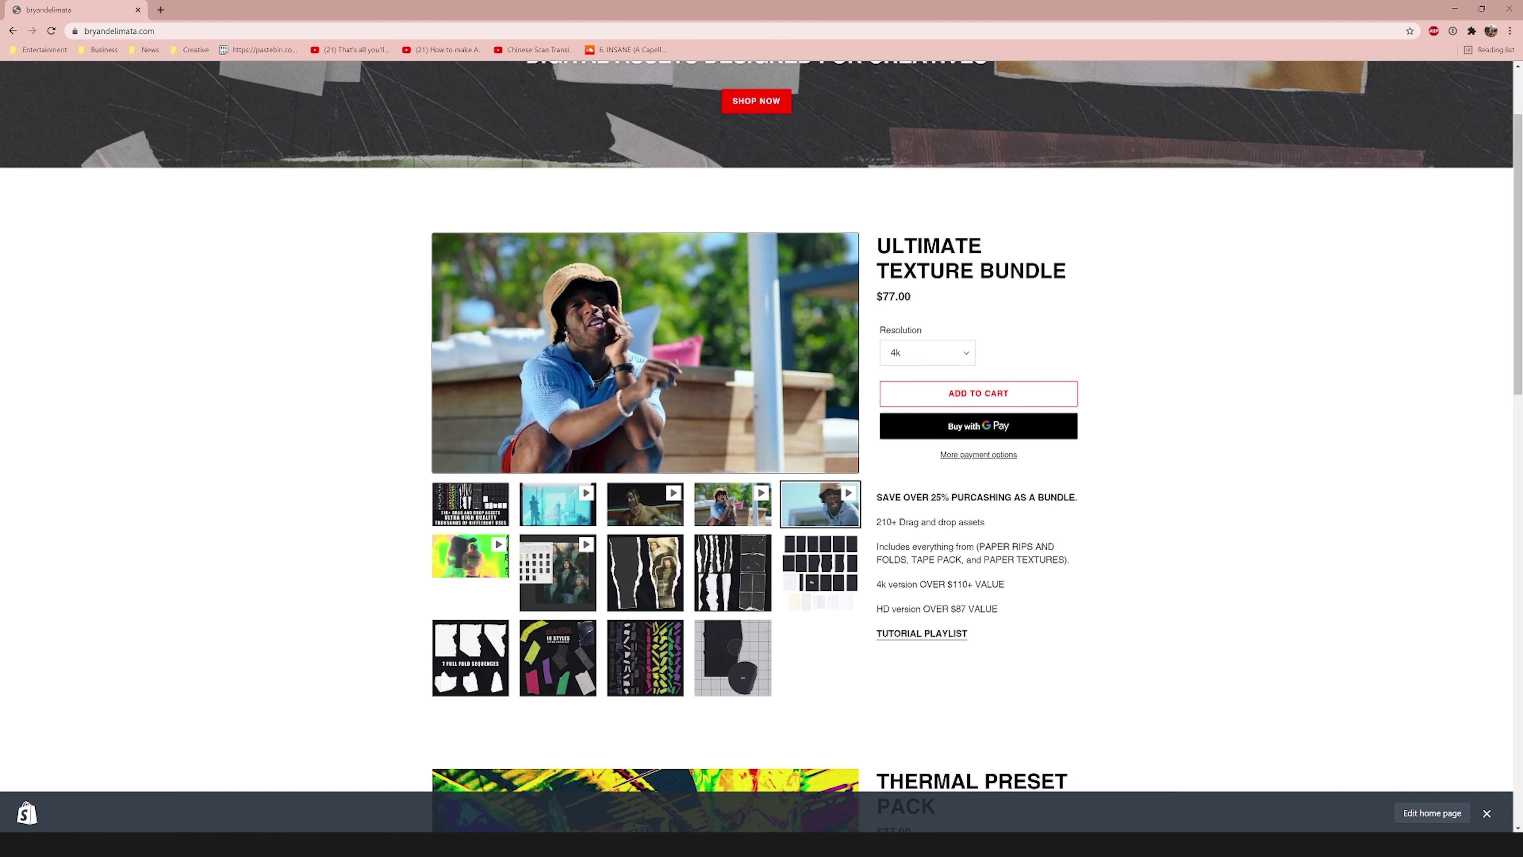
pyautogui.scroll(-9, 992, 612)
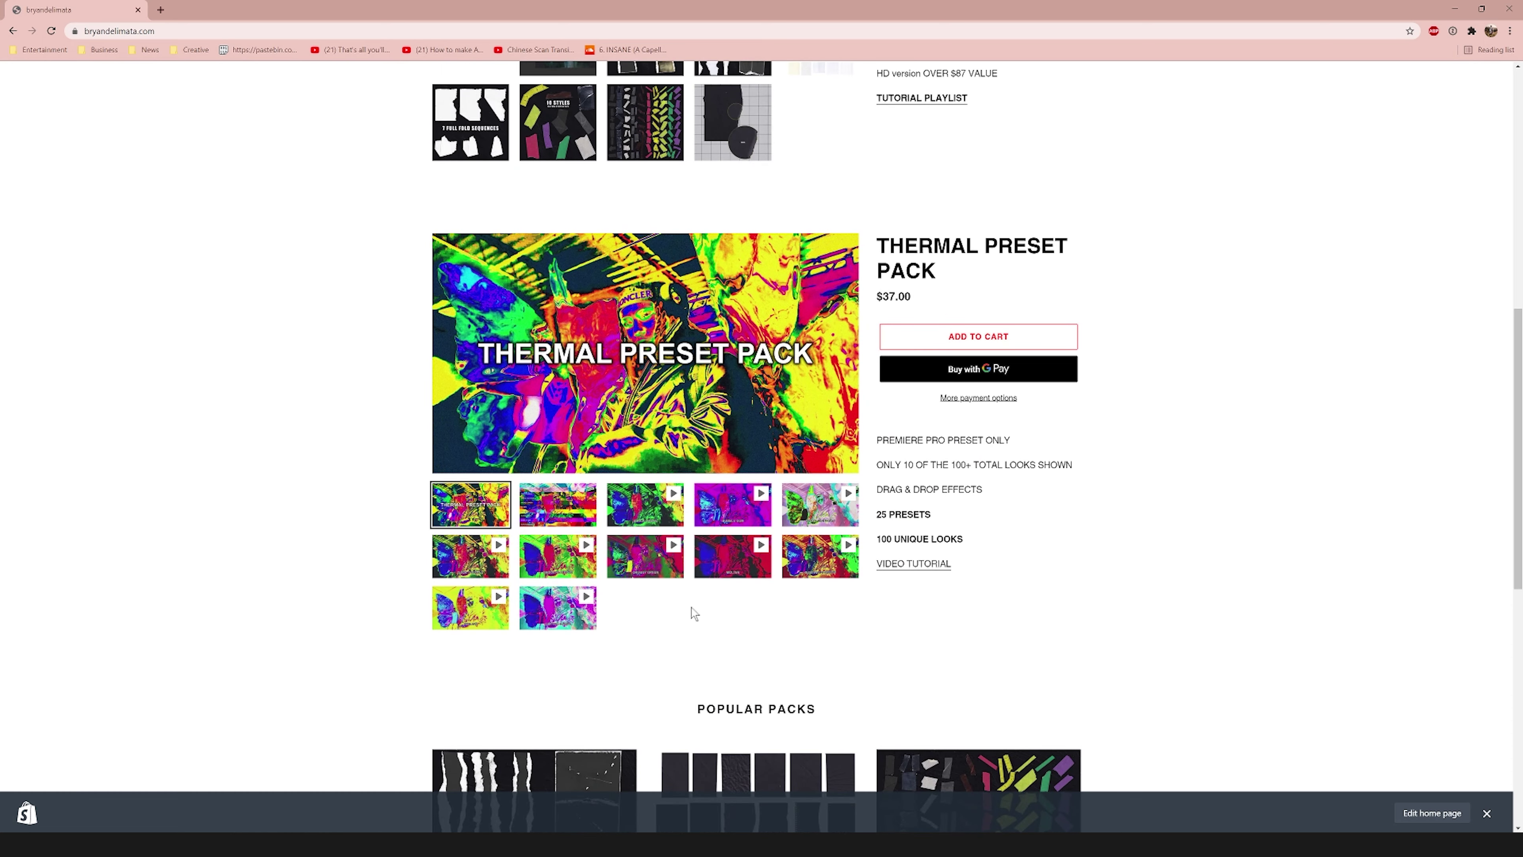
pyautogui.click(656, 525)
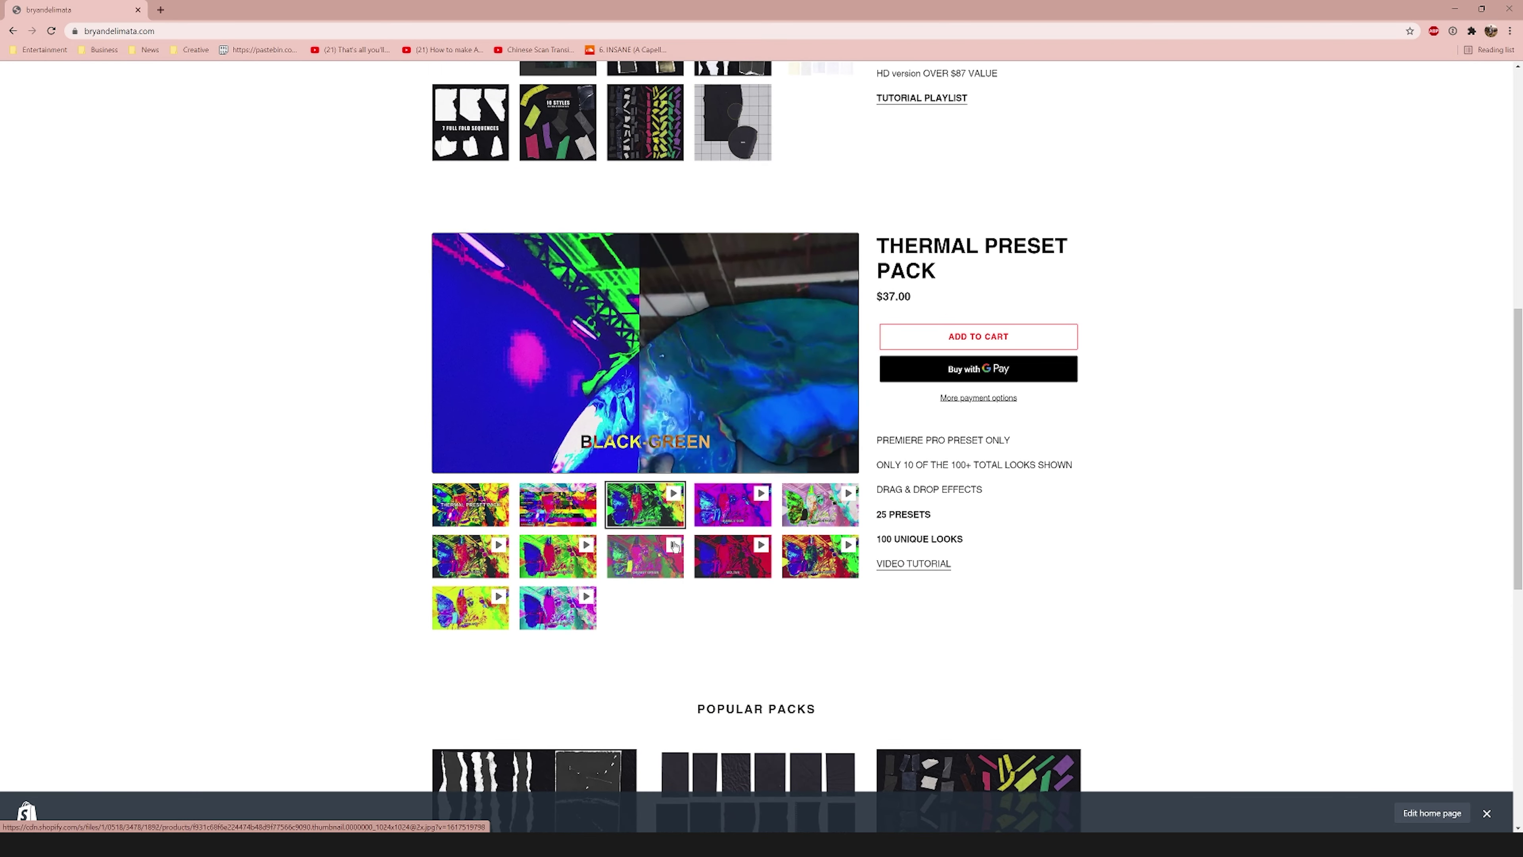
pyautogui.click(741, 559)
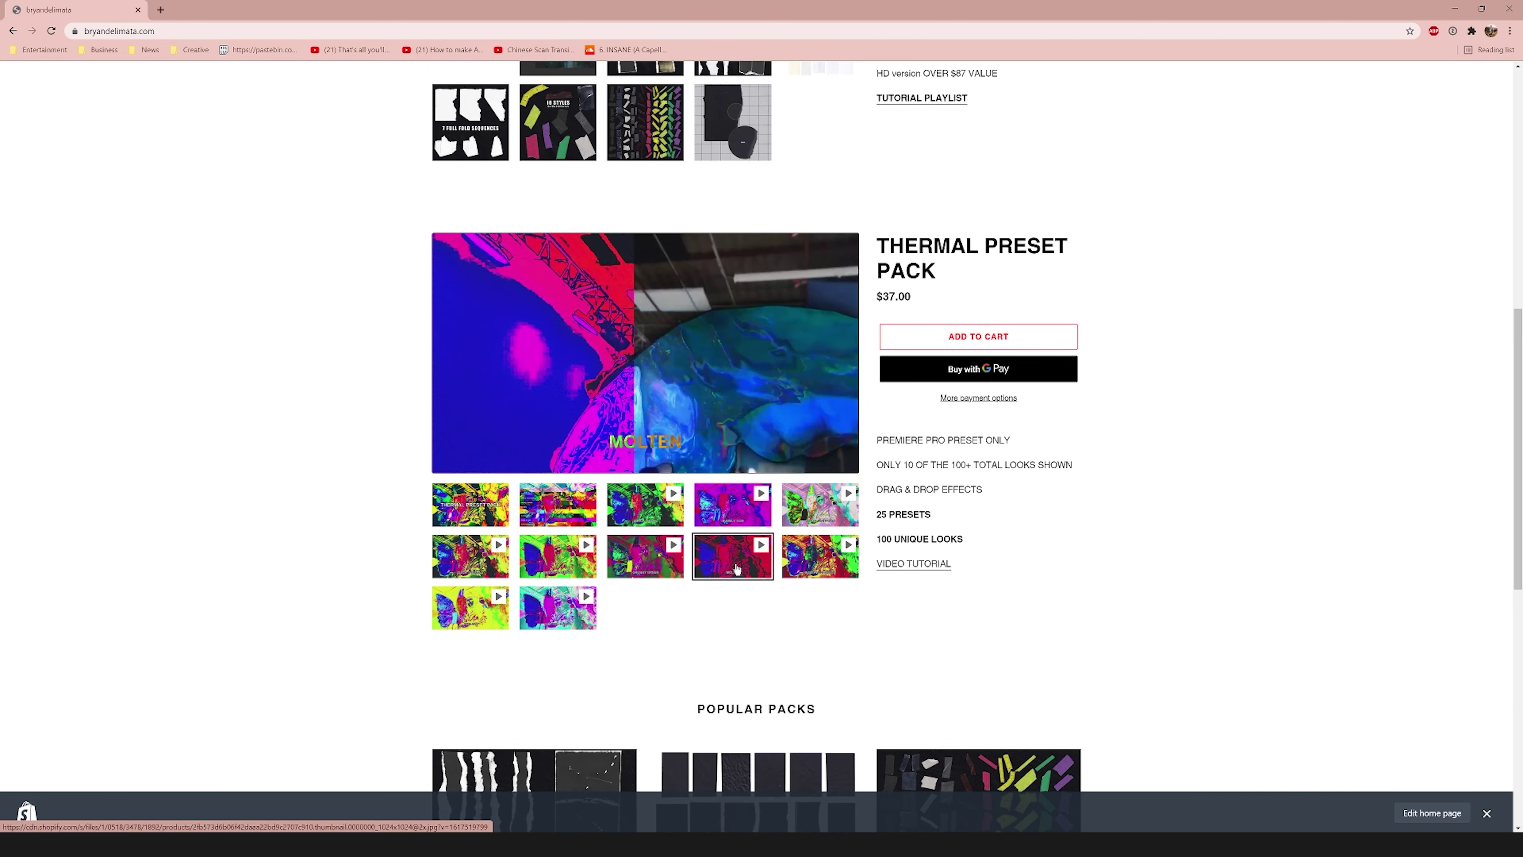
pyautogui.click(820, 505)
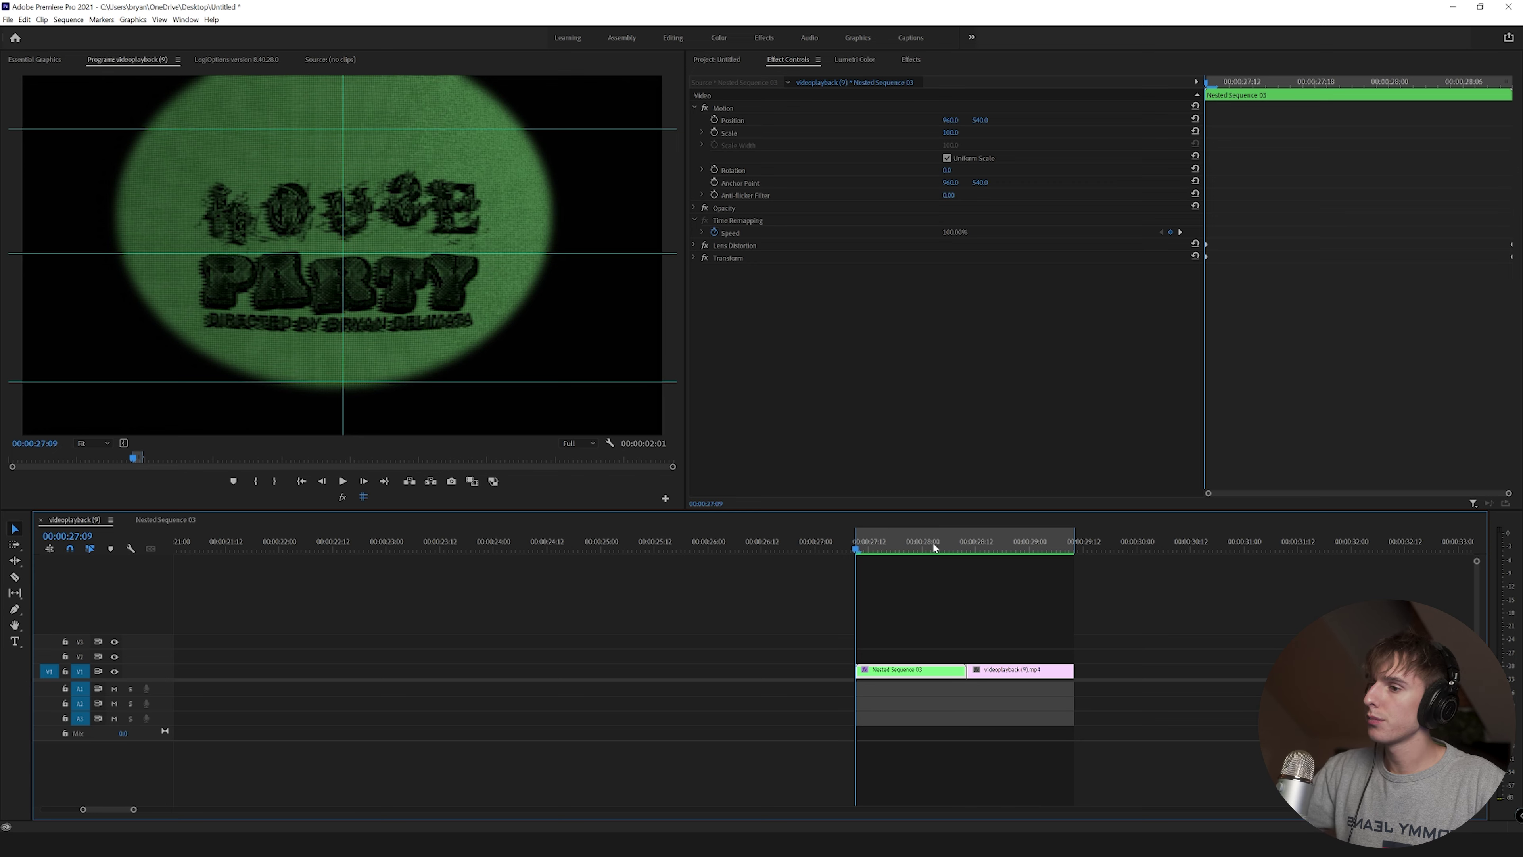
# In Premiere Pro, play the House Party title recreation and the original clip in the sequence to compare them.
pyautogui.moveTo(933, 546); pyautogui.dragTo(856, 555)
pyautogui.press('space')
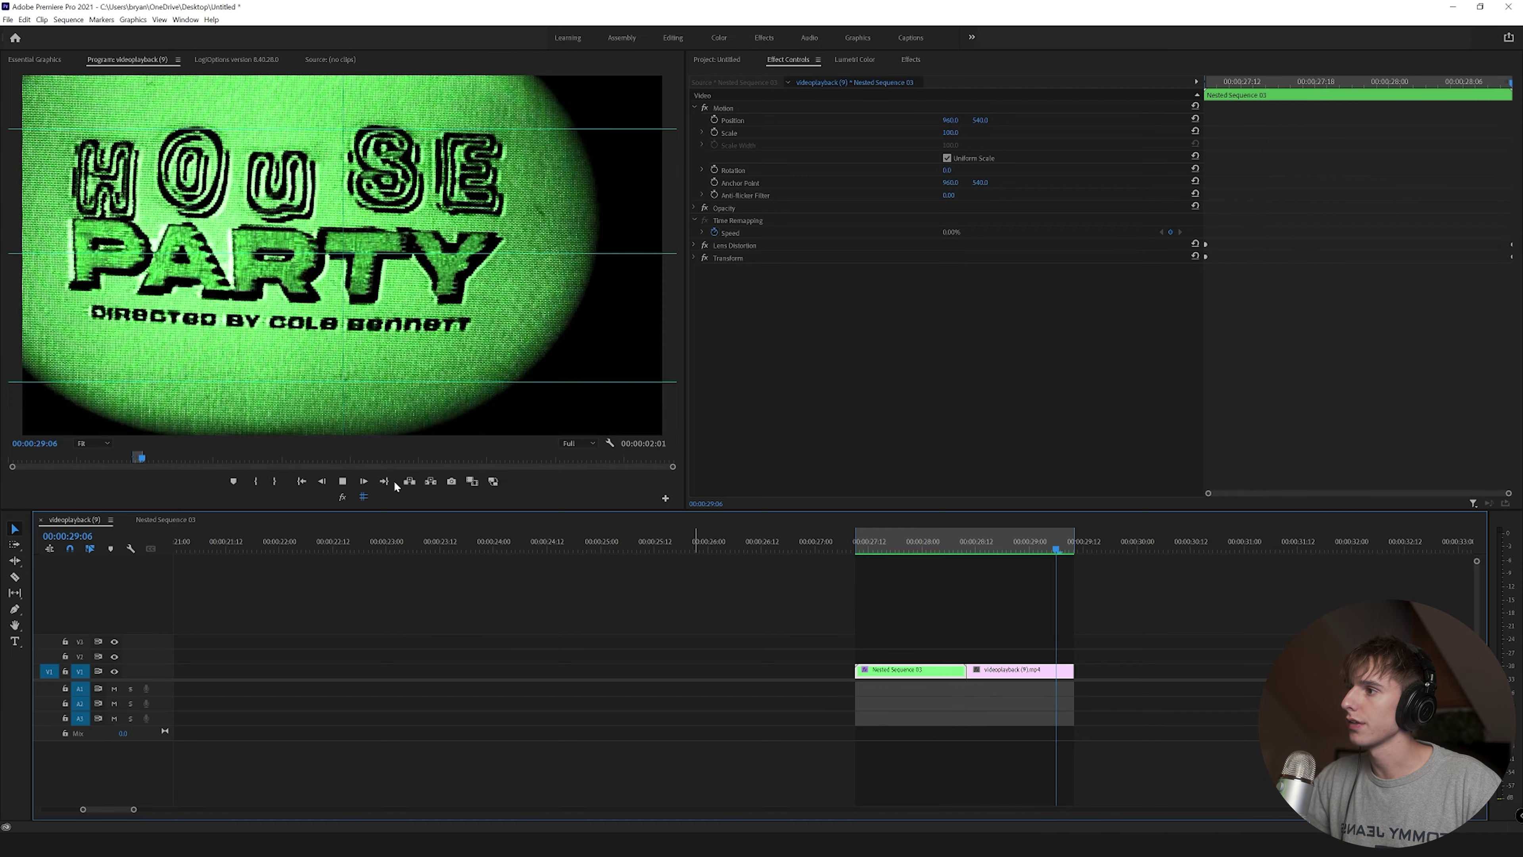
pyautogui.click(852, 546)
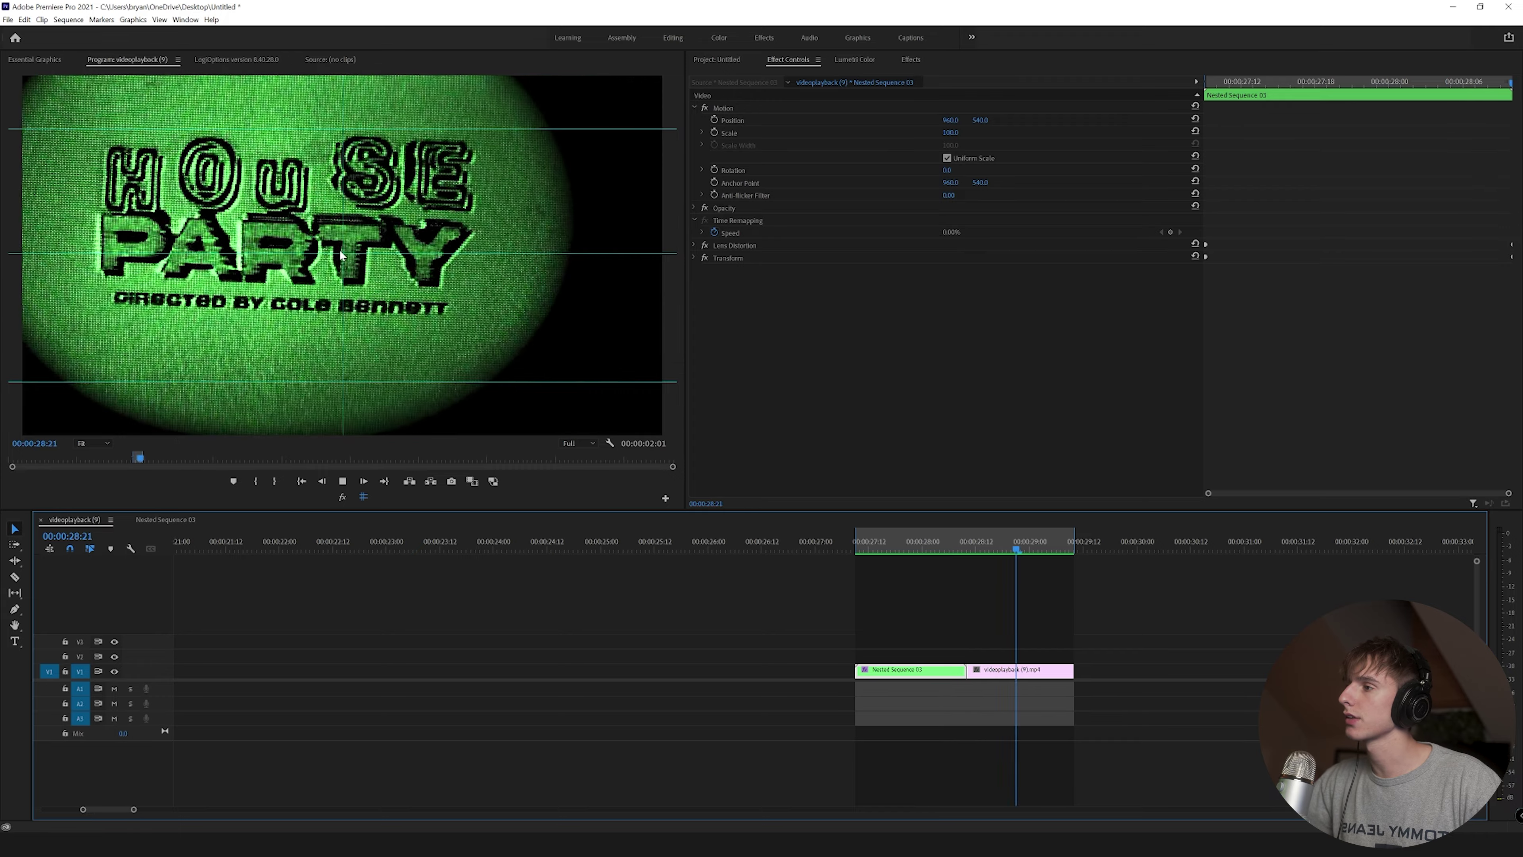
pyautogui.moveTo(901, 555); pyautogui.dragTo(863, 549)
pyautogui.press('space')
pyautogui.click(1023, 549)
pyautogui.press('Left')
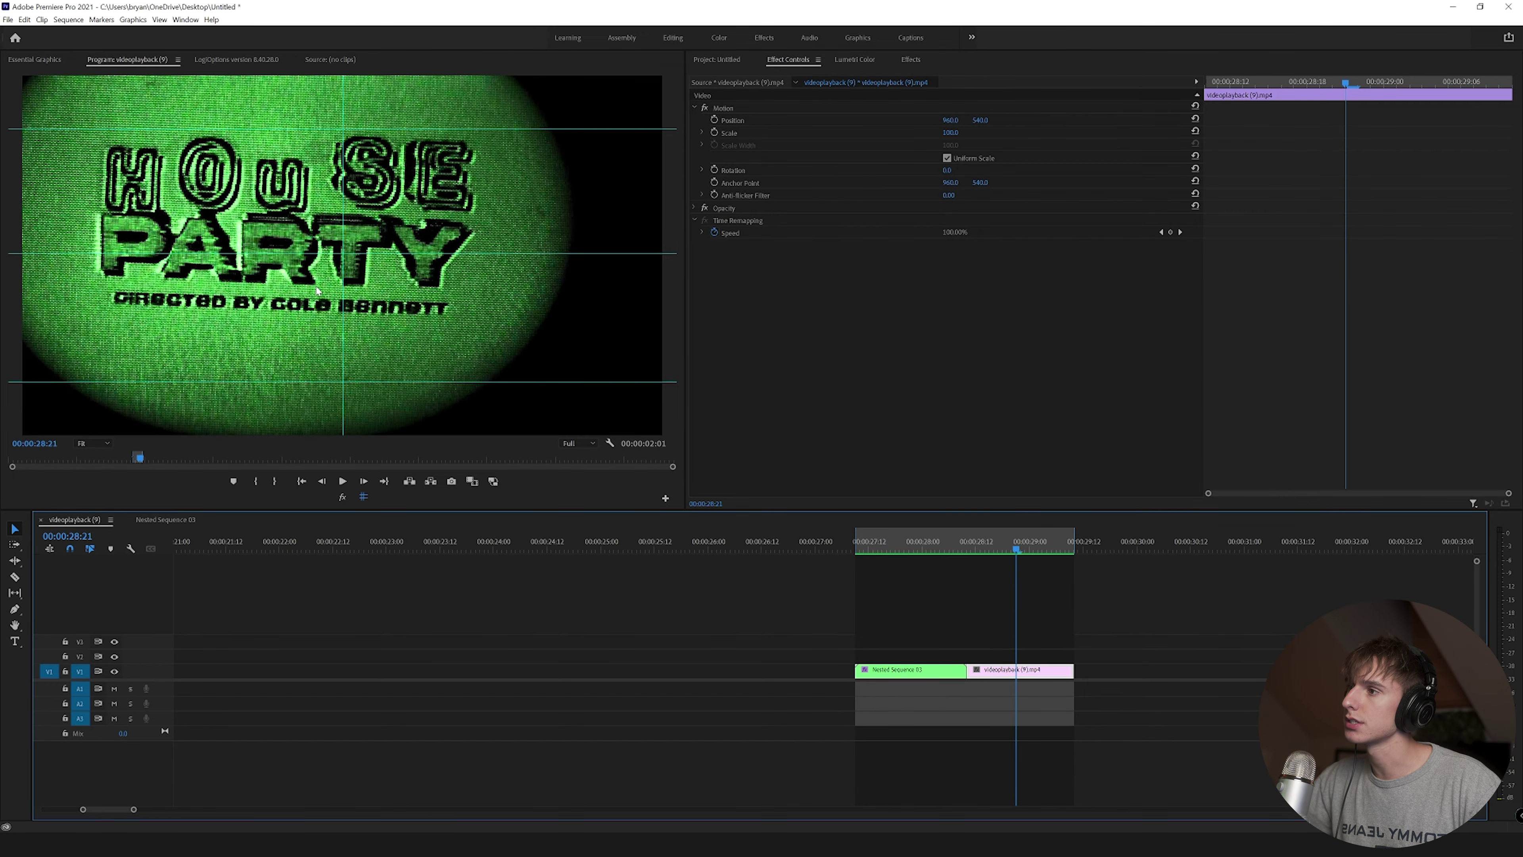
# Hide the guides over the program preview and scrub through both title clips to the empty area after them.
pyautogui.click(365, 497)
pyautogui.click(904, 549)
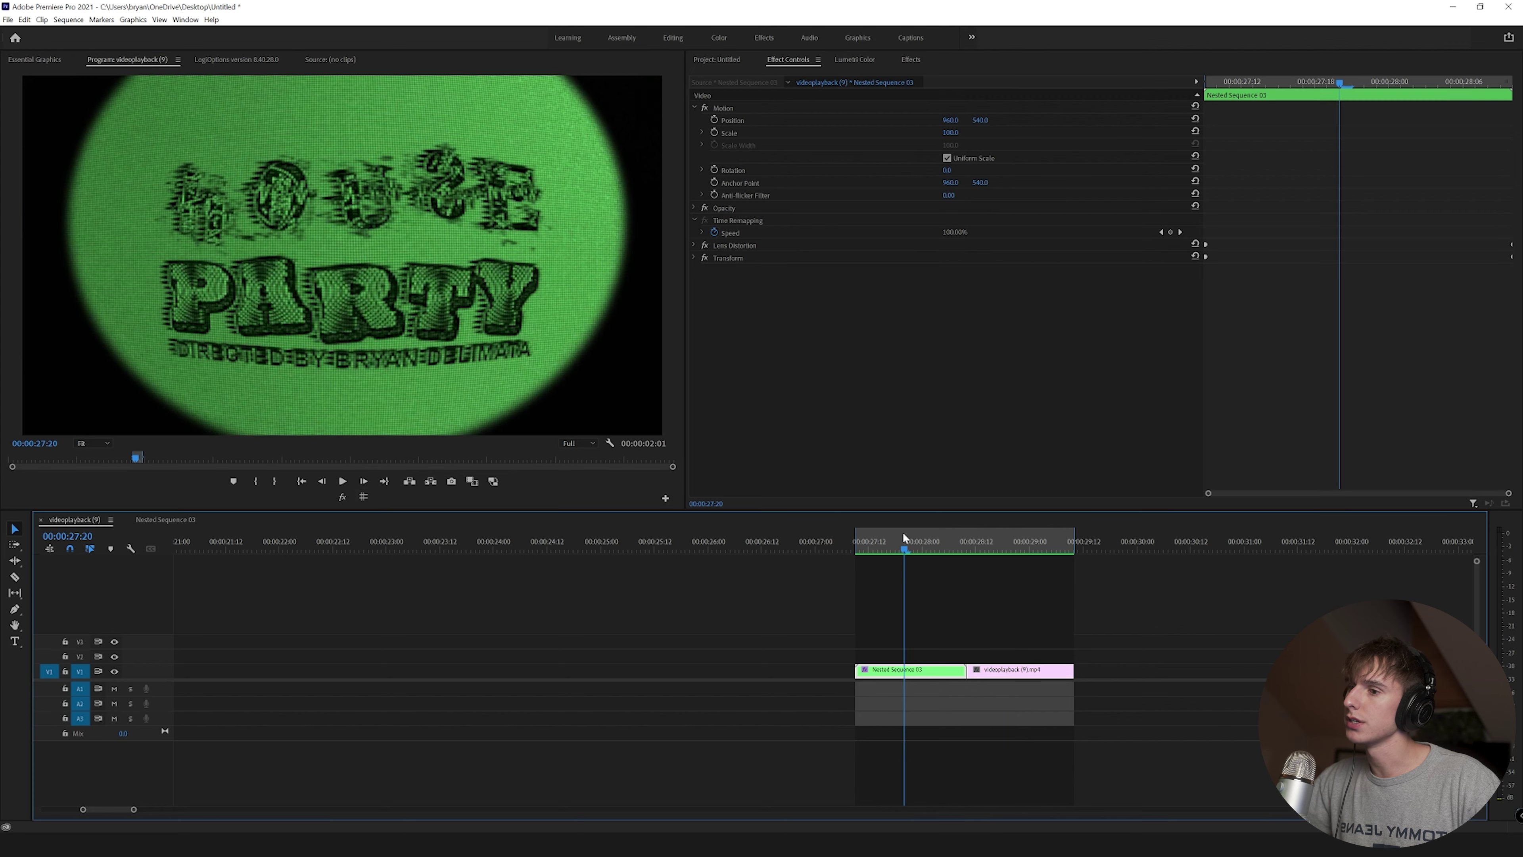
pyautogui.moveTo(895, 530); pyautogui.dragTo(1051, 558)
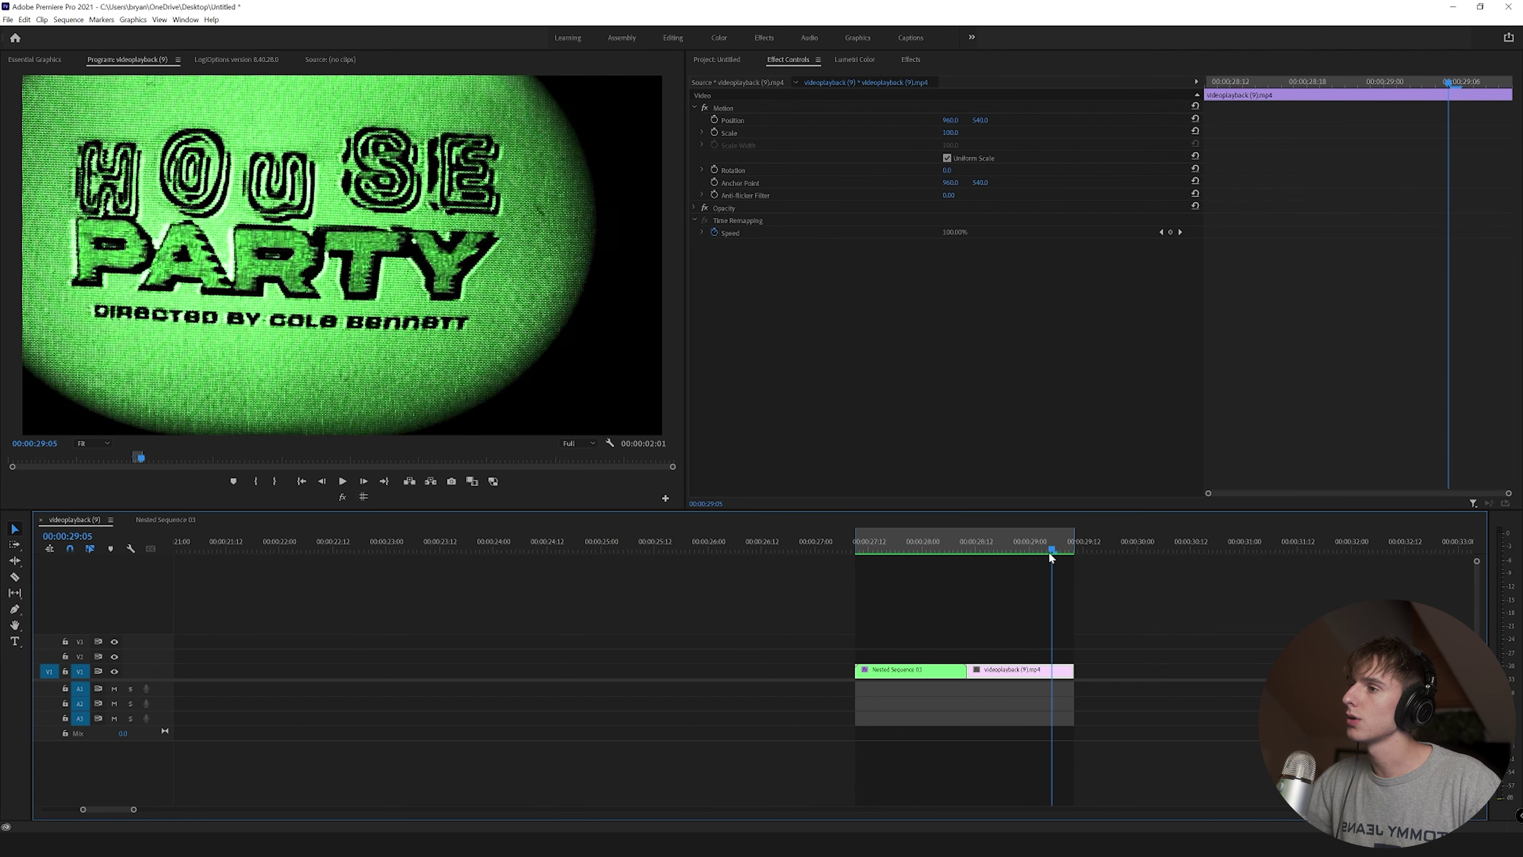
pyautogui.moveTo(1051, 558); pyautogui.dragTo(1133, 553)
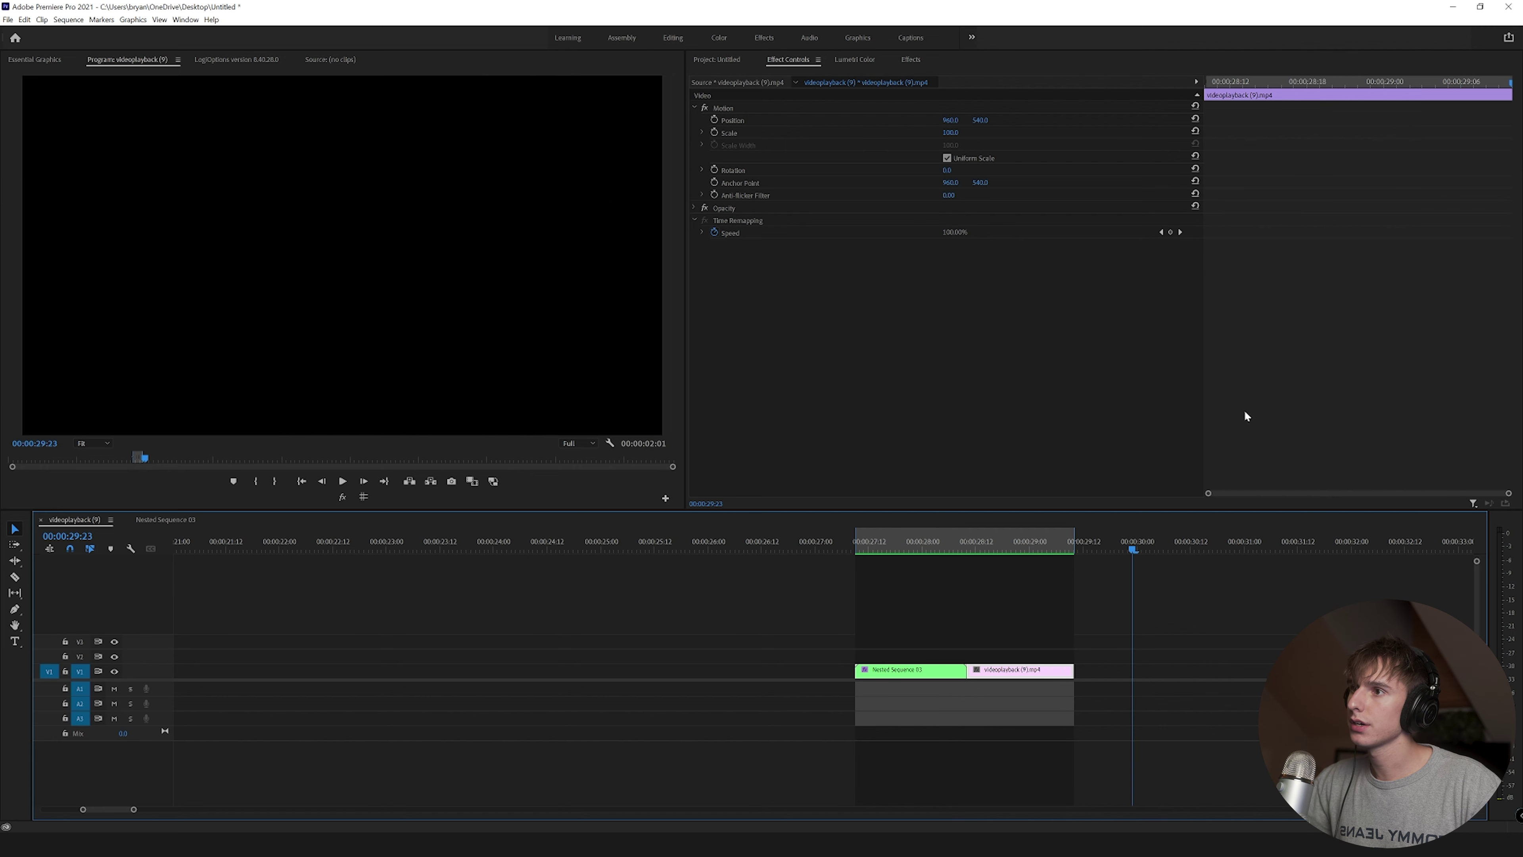
# Place the existing Color Matte from the project on track V1 in the empty area after the title clips.
pyautogui.click(718, 59)
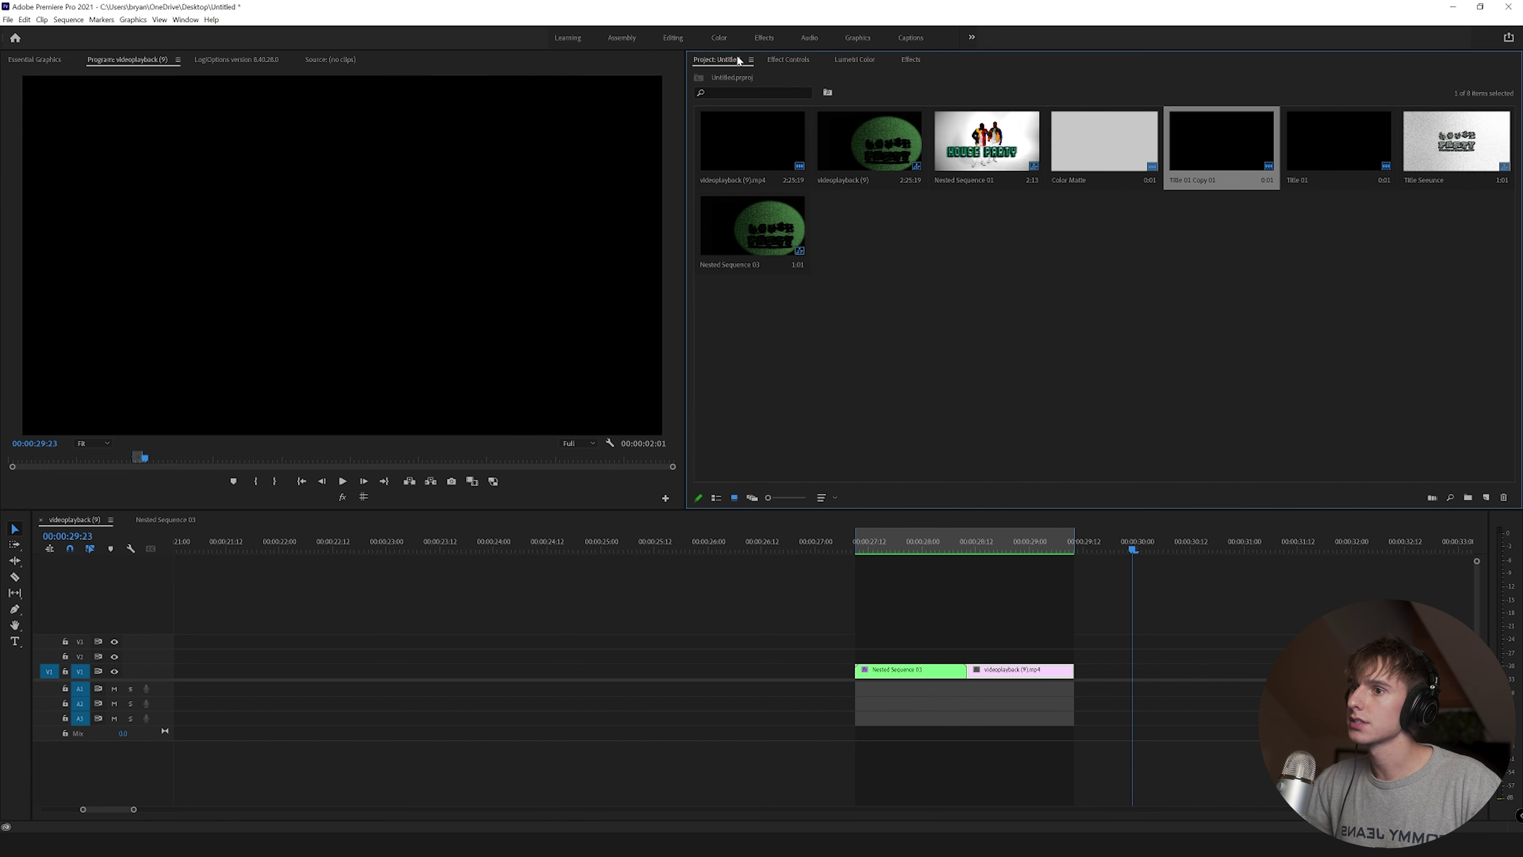
pyautogui.click(1196, 249)
pyautogui.moveTo(1154, 171); pyautogui.dragTo(1116, 213)
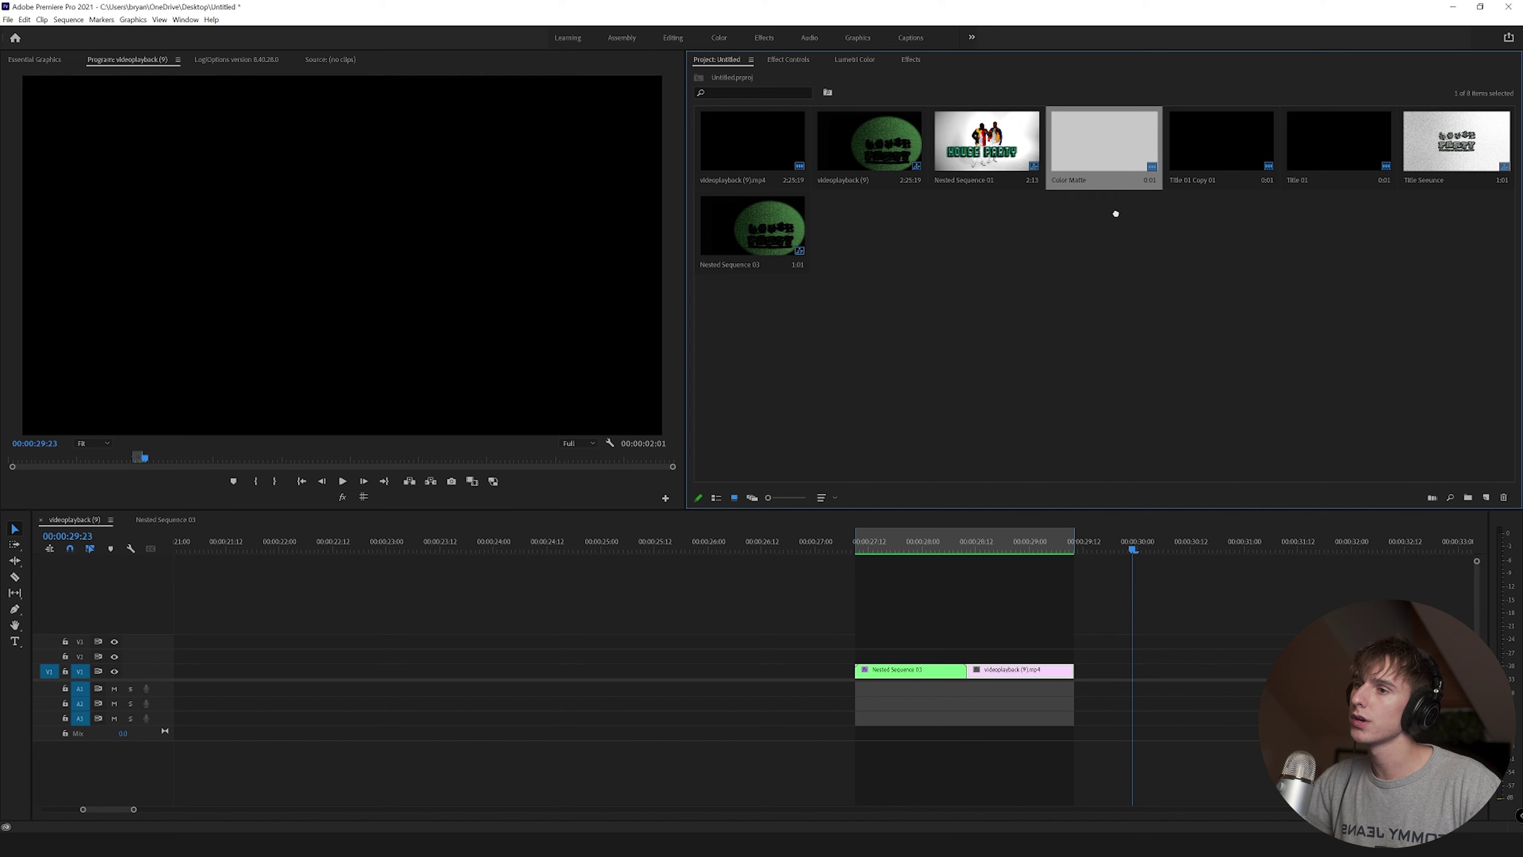
pyautogui.moveTo(1173, 398); pyautogui.dragTo(1130, 669)
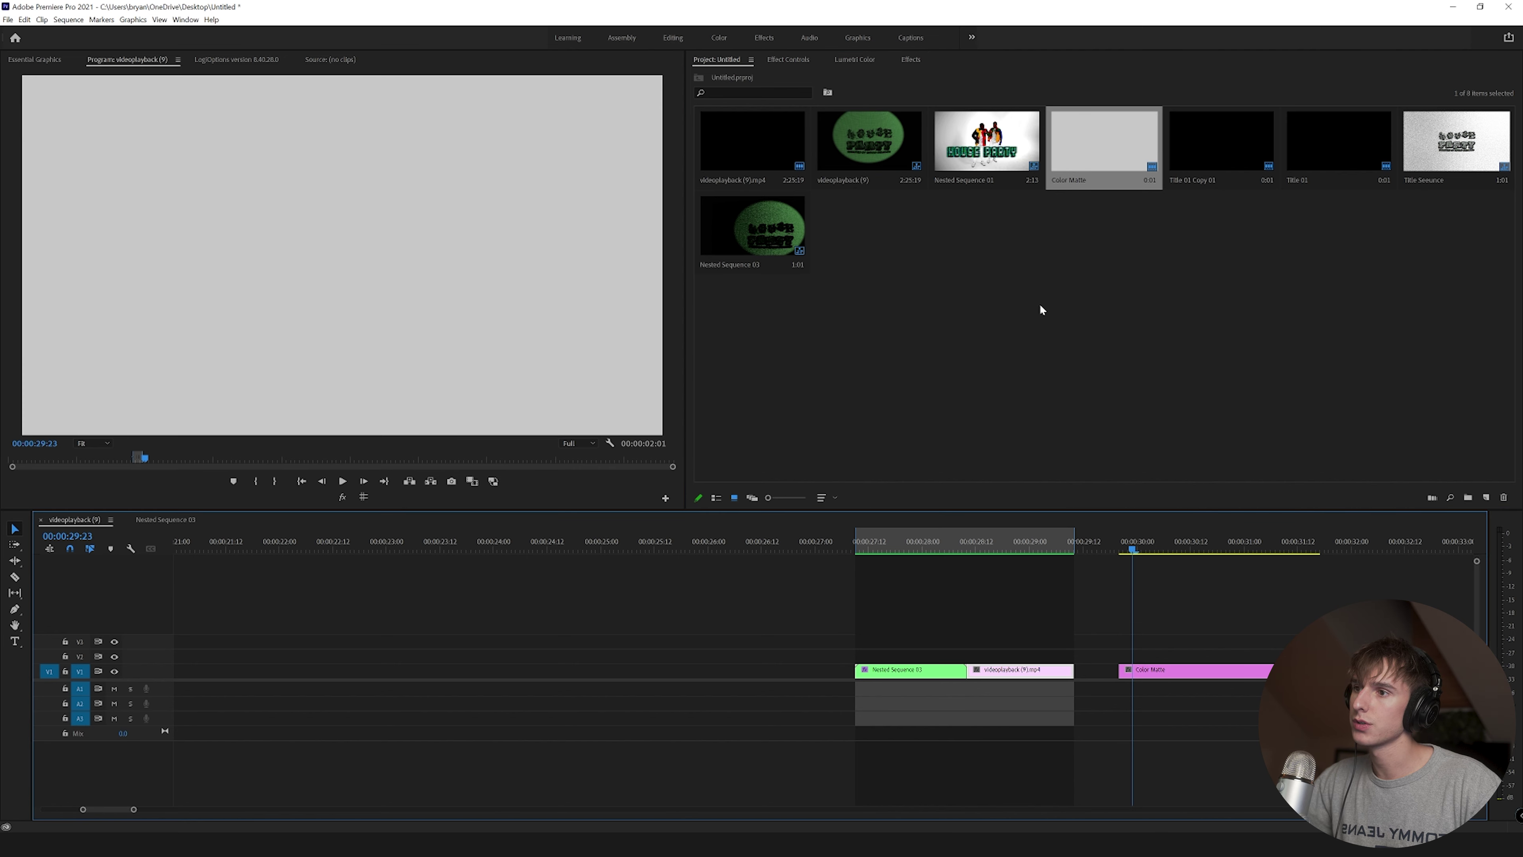
pyautogui.rightClick(896, 268)
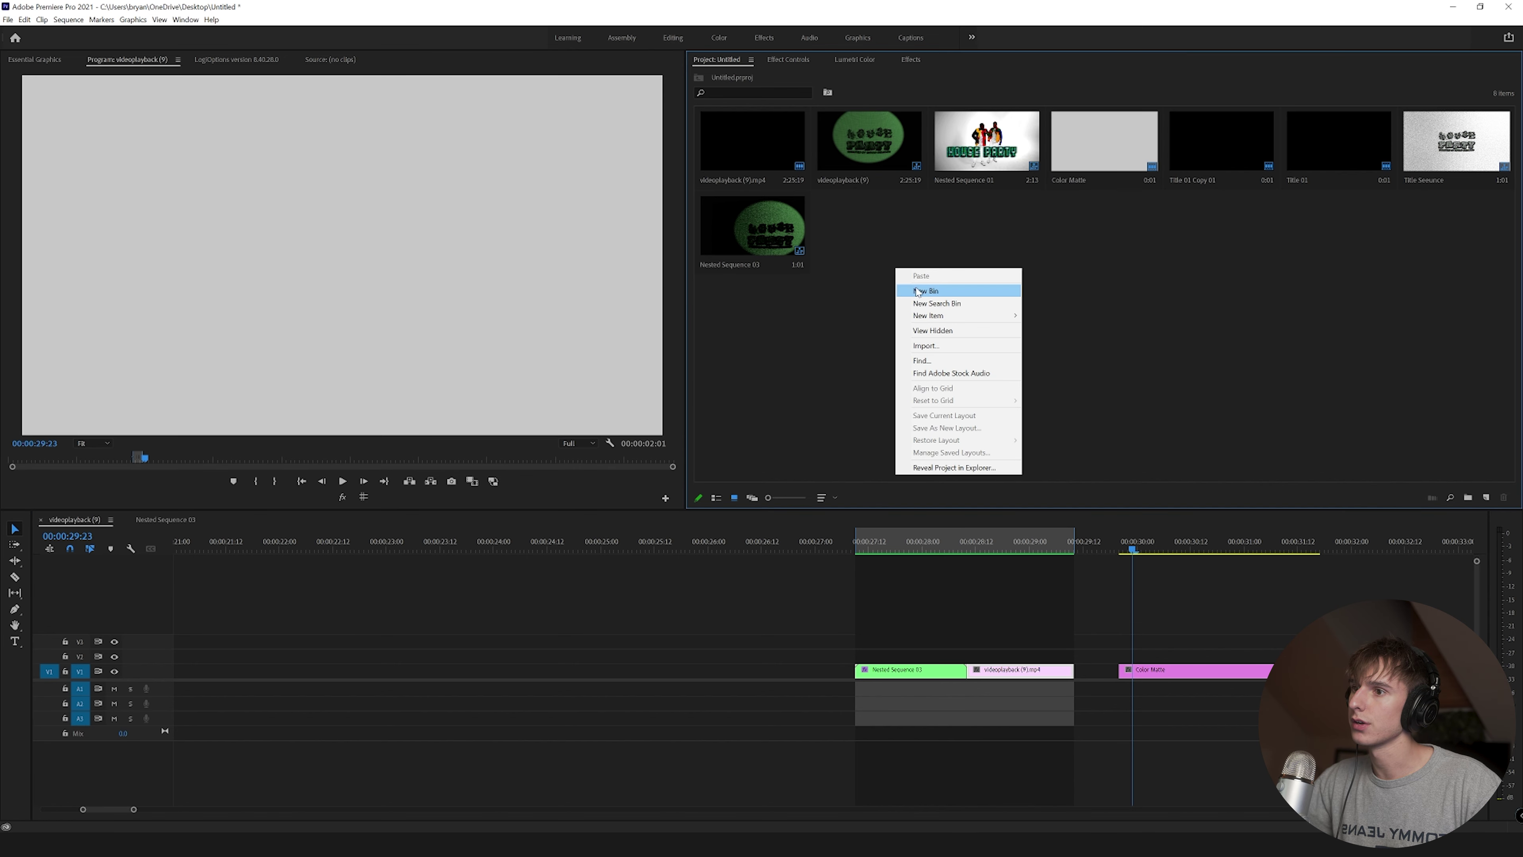
pyautogui.moveTo(959, 316)
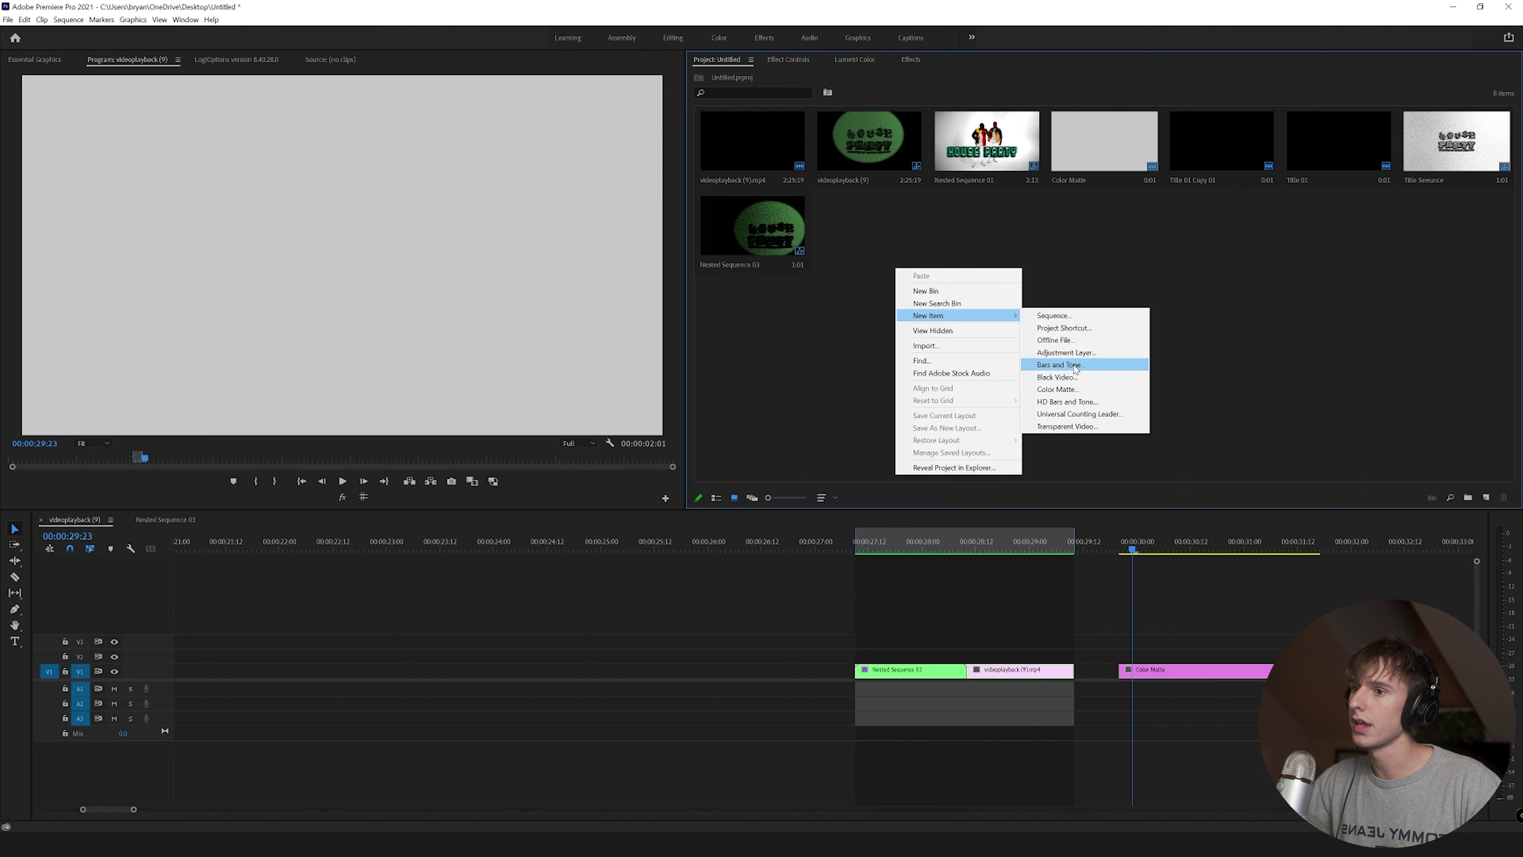
pyautogui.click(1060, 389)
pyautogui.click(794, 462)
pyautogui.moveTo(661, 390); pyautogui.dragTo(605, 466)
pyautogui.click(882, 339)
# Move the Color Matte clip up to track V2 so that it starts at 00:00:30:04.
pyautogui.moveTo(1223, 543); pyautogui.dragTo(1132, 555)
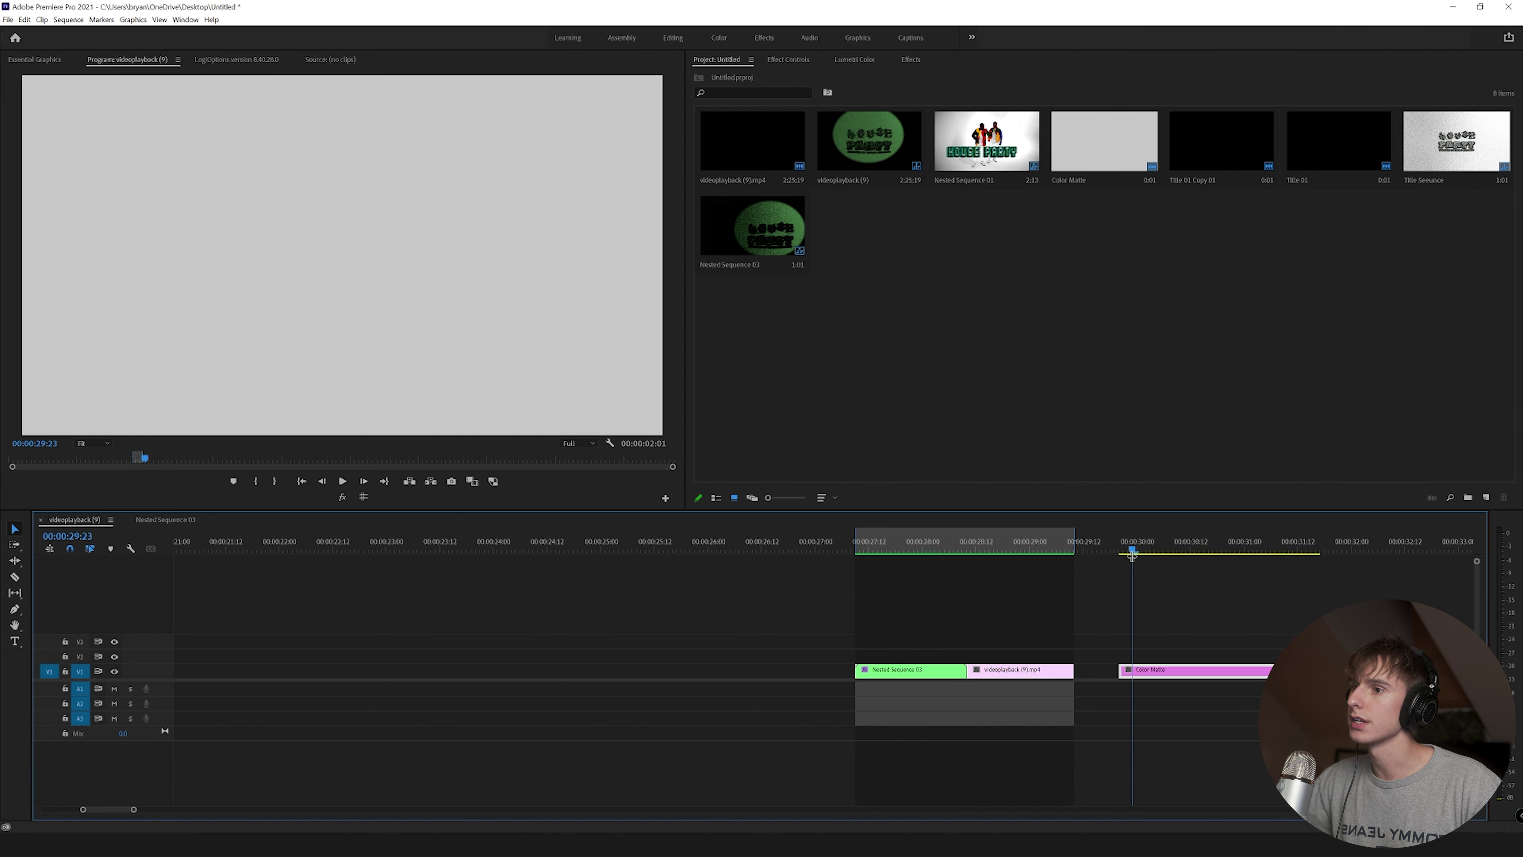
pyautogui.moveTo(1193, 669); pyautogui.dragTo(1198, 663)
pyautogui.click(1157, 547)
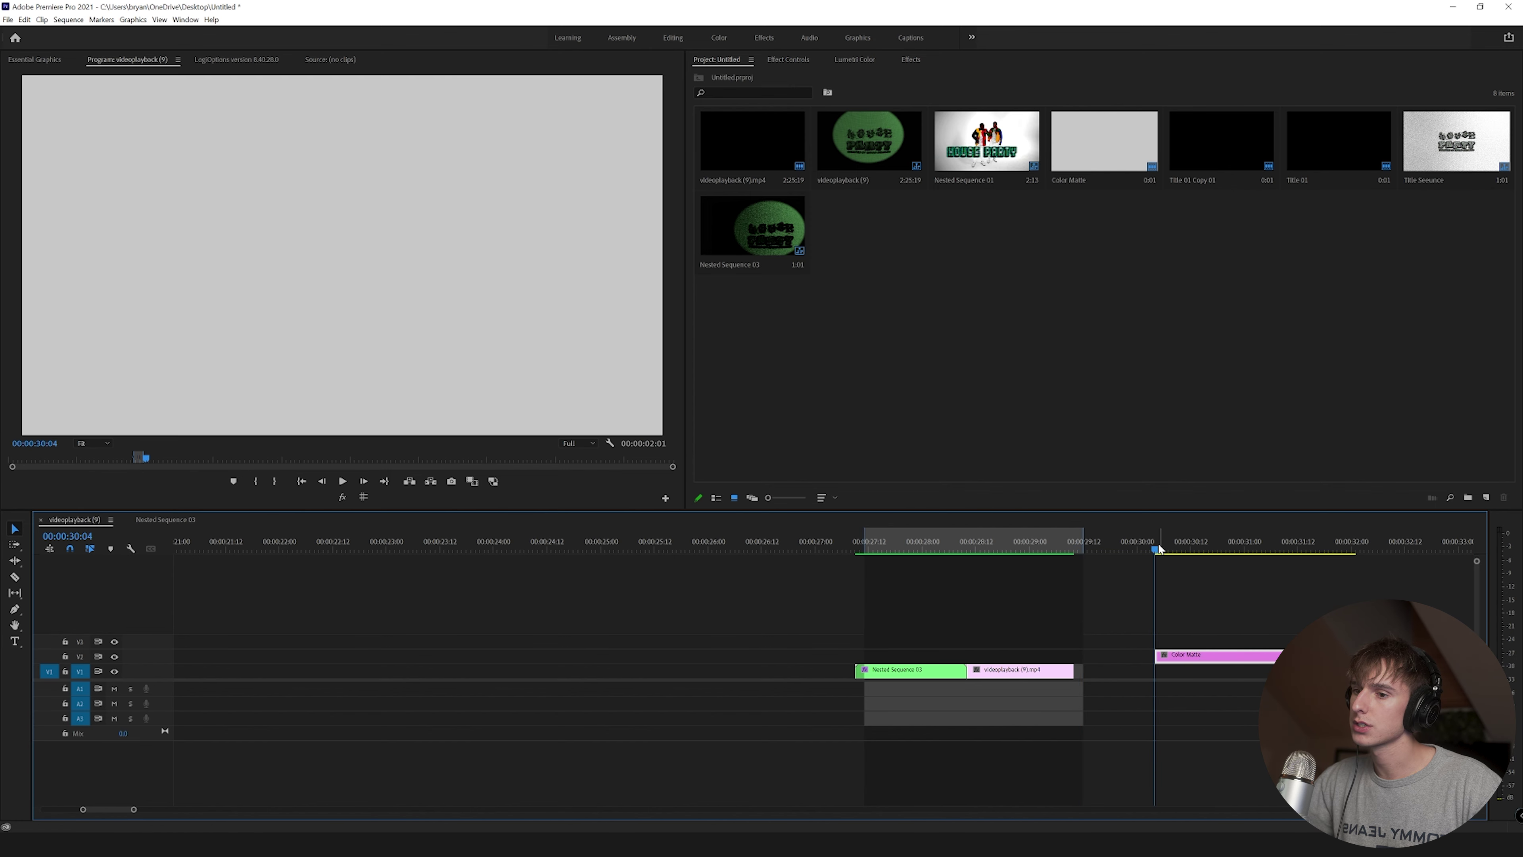
# Cut the Color Matte clip at 00:00:31:05 and delete the remainder after the cut.
pyautogui.keyDown('shift'); pyautogui.click(362, 482); pyautogui.keyUp('shift')
pyautogui.keyDown('shift'); pyautogui.click(362, 482); pyautogui.keyUp('shift')
pyautogui.keyDown('shift'); pyautogui.click(363, 482); pyautogui.keyUp('shift')
pyautogui.keyDown('shift'); pyautogui.click(362, 483); pyautogui.keyUp('shift')
pyautogui.press('Right')
pyautogui.press('Right')
pyautogui.press('Right')
pyautogui.press('Right')
pyautogui.press('Right')
pyautogui.press('c')
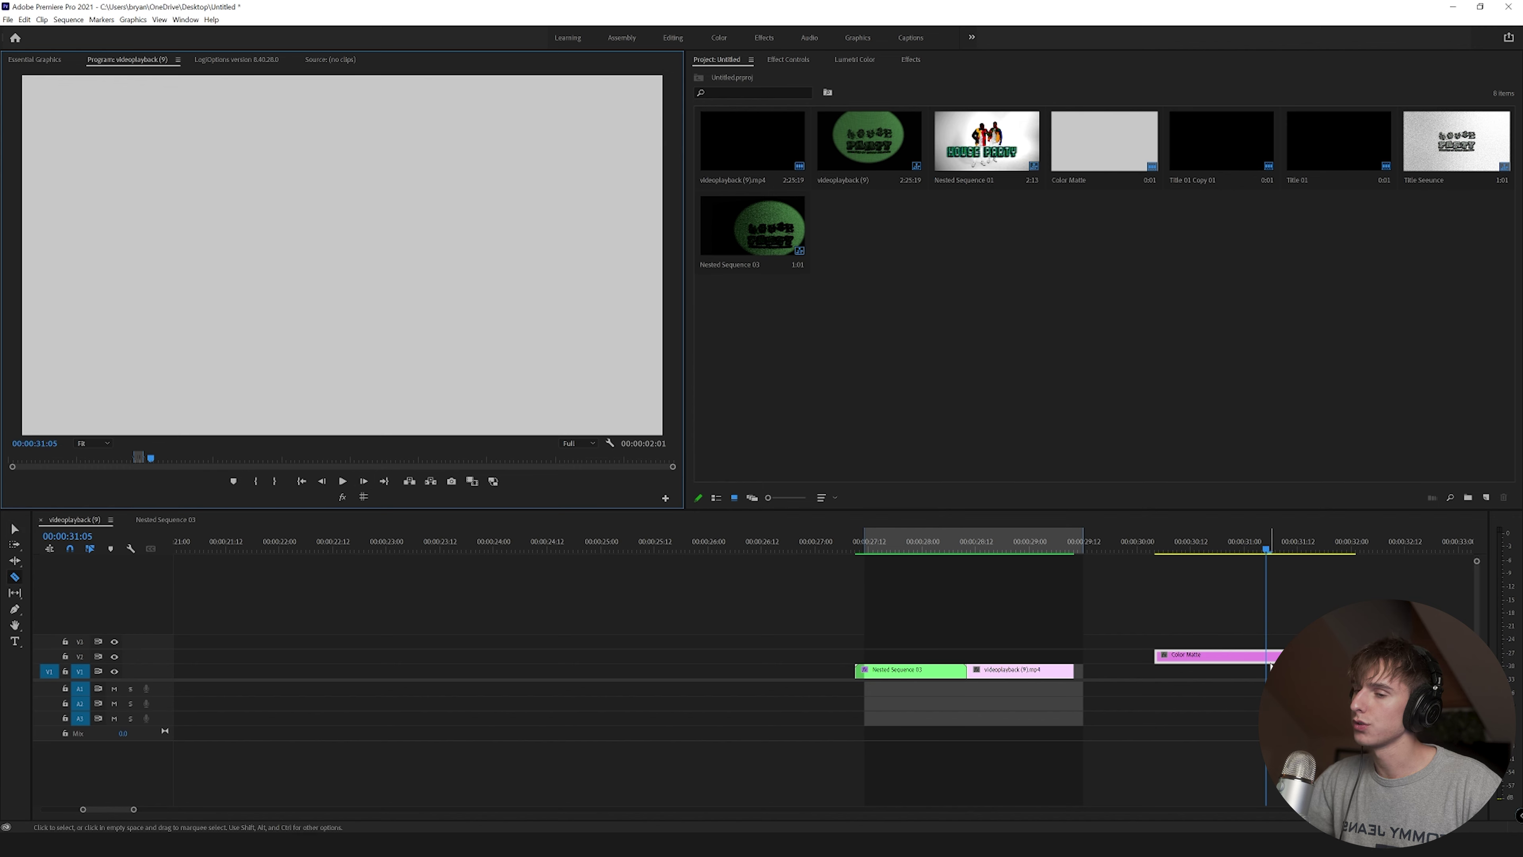
pyautogui.click(1267, 656)
pyautogui.press('v')
pyautogui.click(1274, 656)
pyautogui.press('Delete')
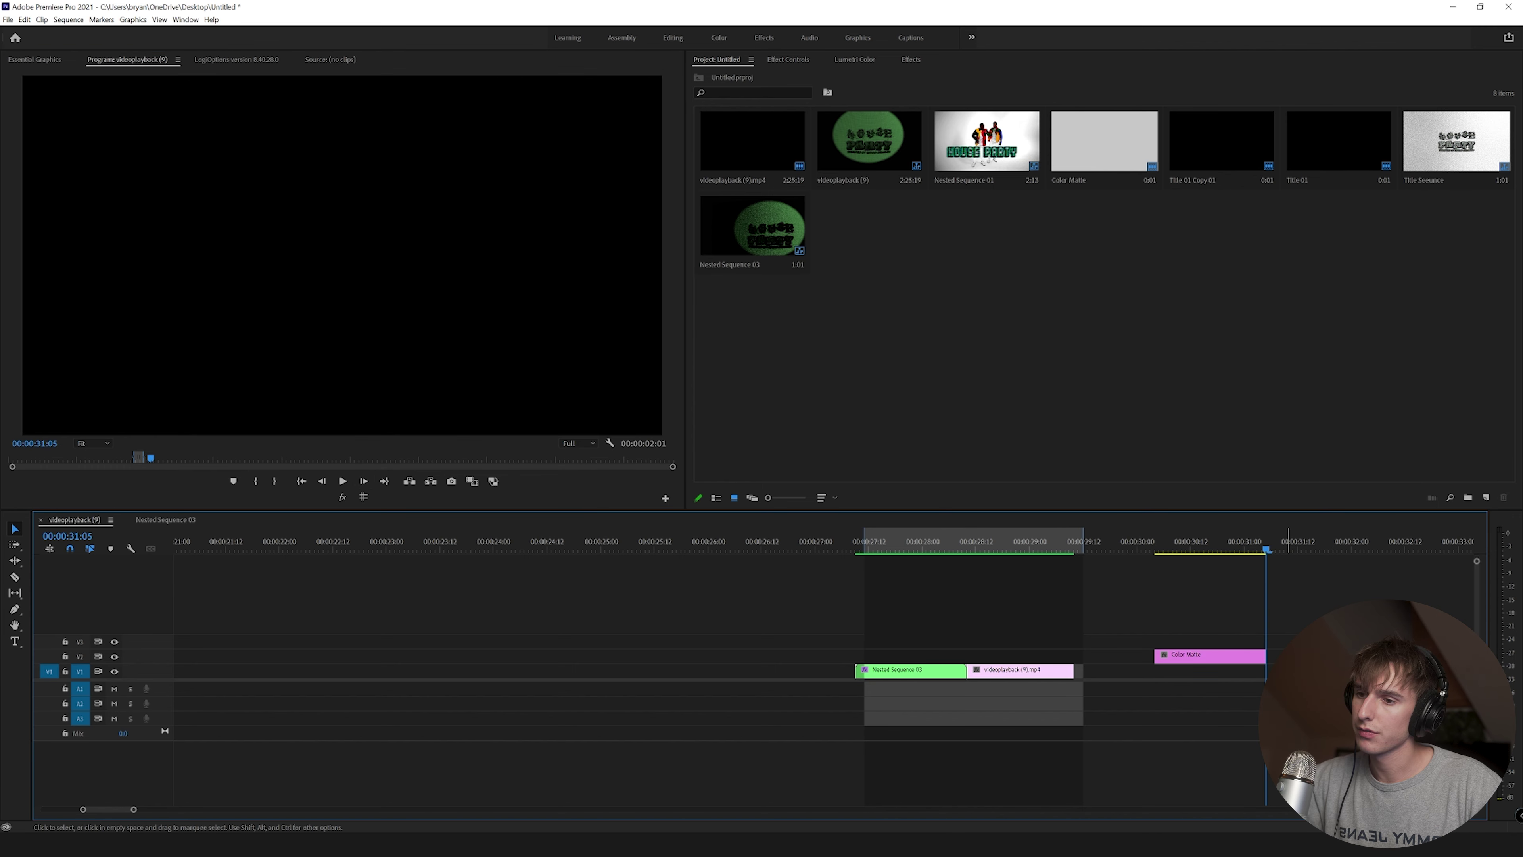
# Find the 4-Color Gradient effect and apply it to the Color Matte clip.
pyautogui.moveTo(1154, 544); pyautogui.dragTo(1208, 530)
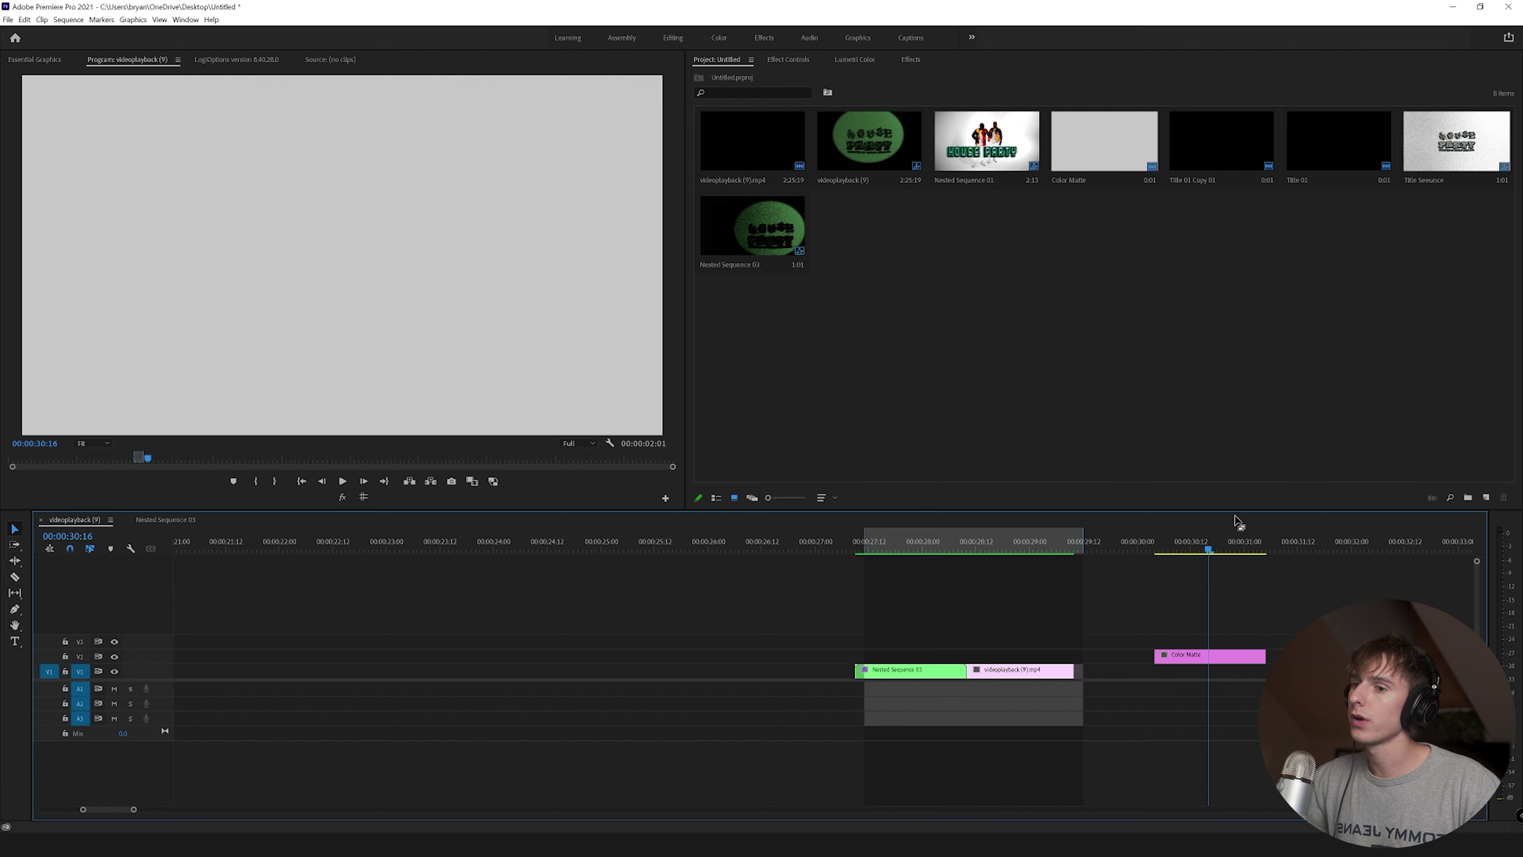
pyautogui.click(910, 59)
pyautogui.write('GR')
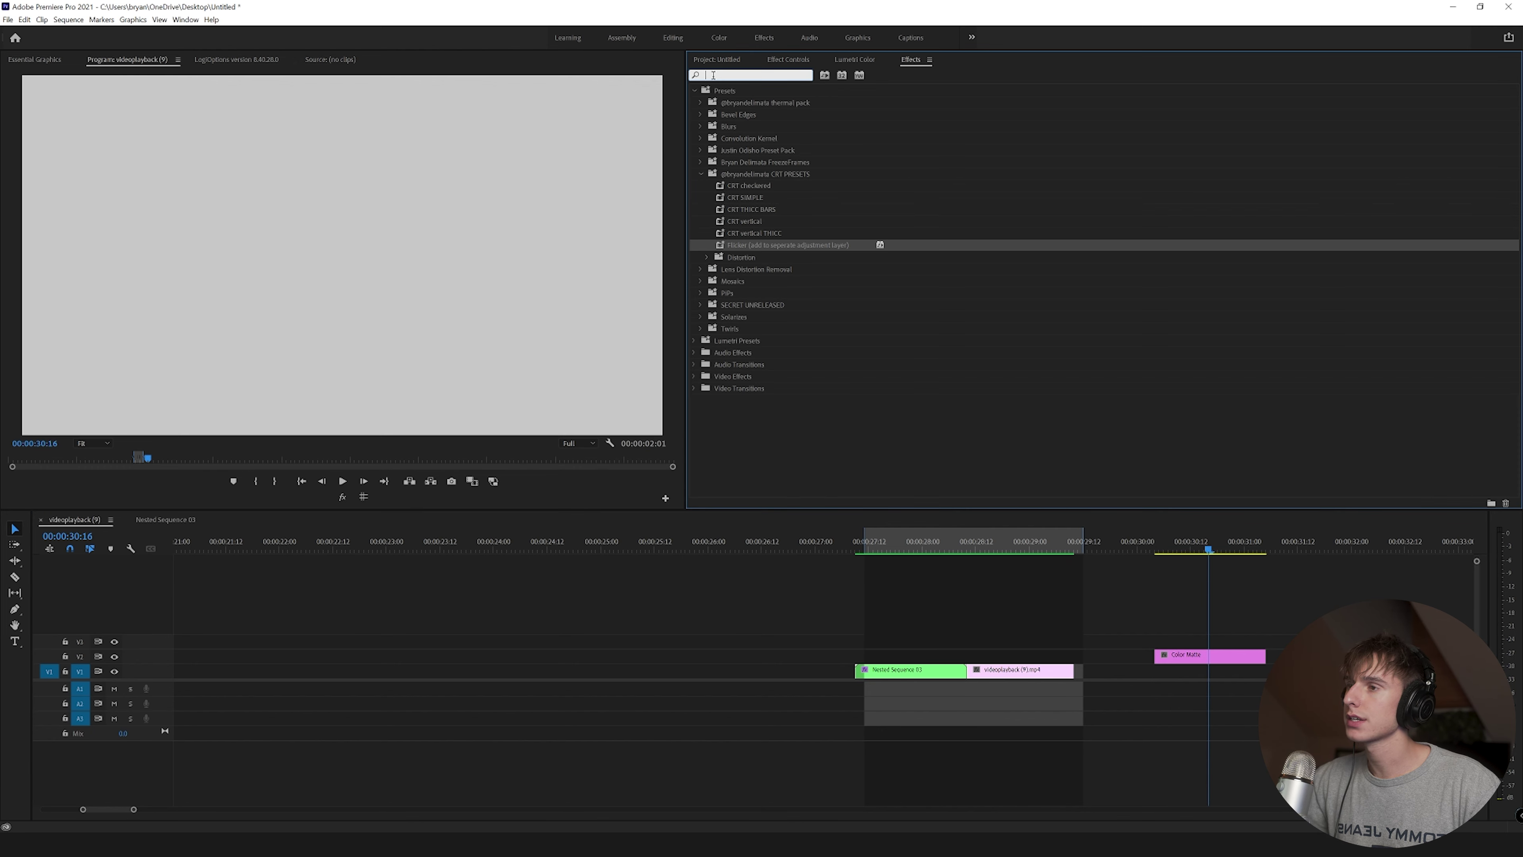
pyautogui.write('ADI')
pyautogui.moveTo(751, 162); pyautogui.dragTo(1194, 654)
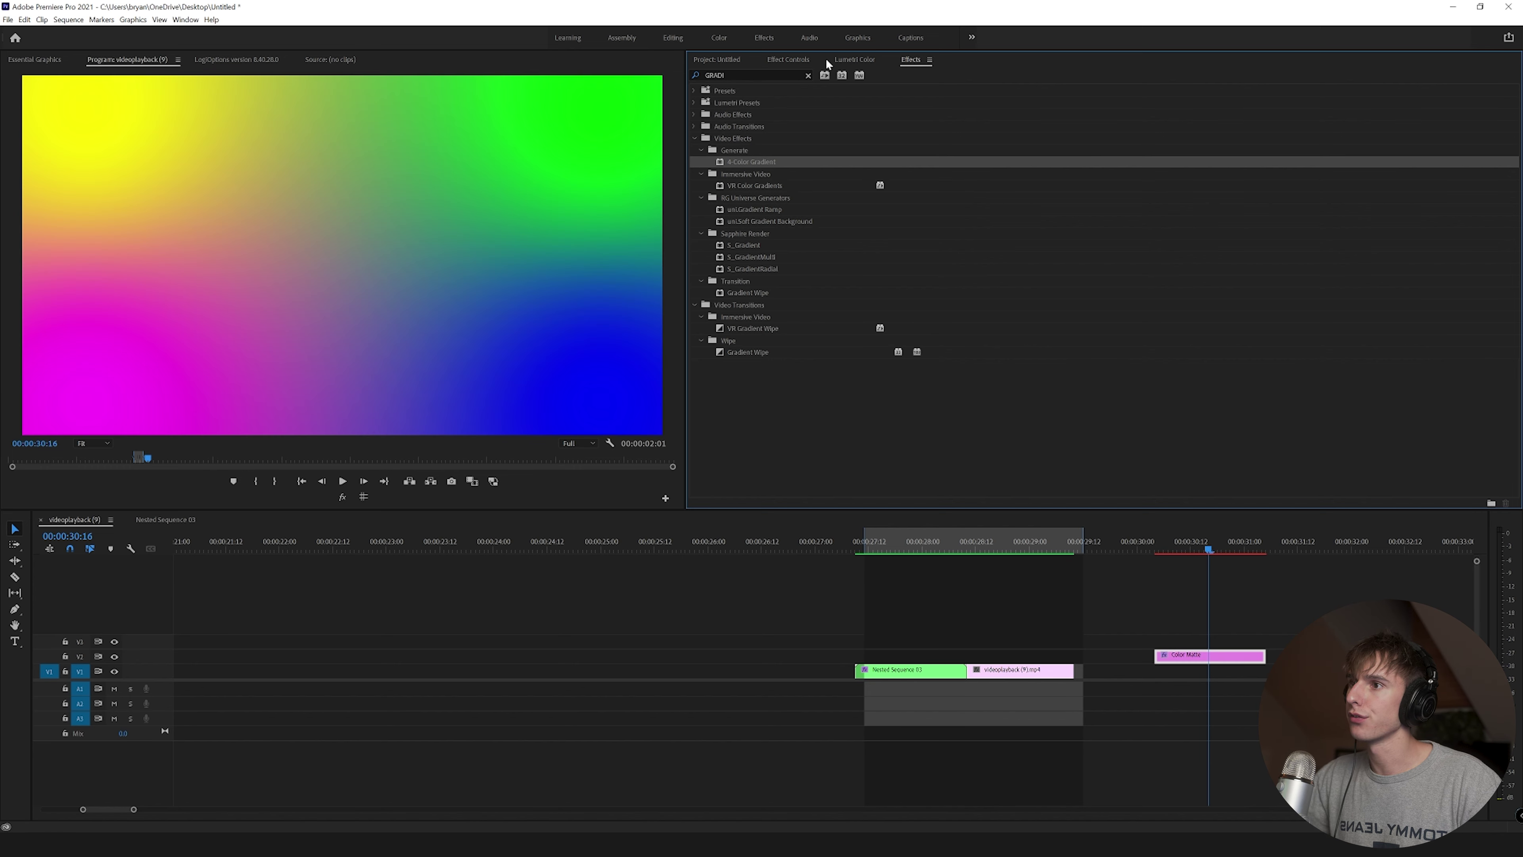
# Set Color 1 of the 4-Color Gradient to white and Color 2 to grey A6A6A6.
pyautogui.click(806, 58)
pyautogui.click(951, 295)
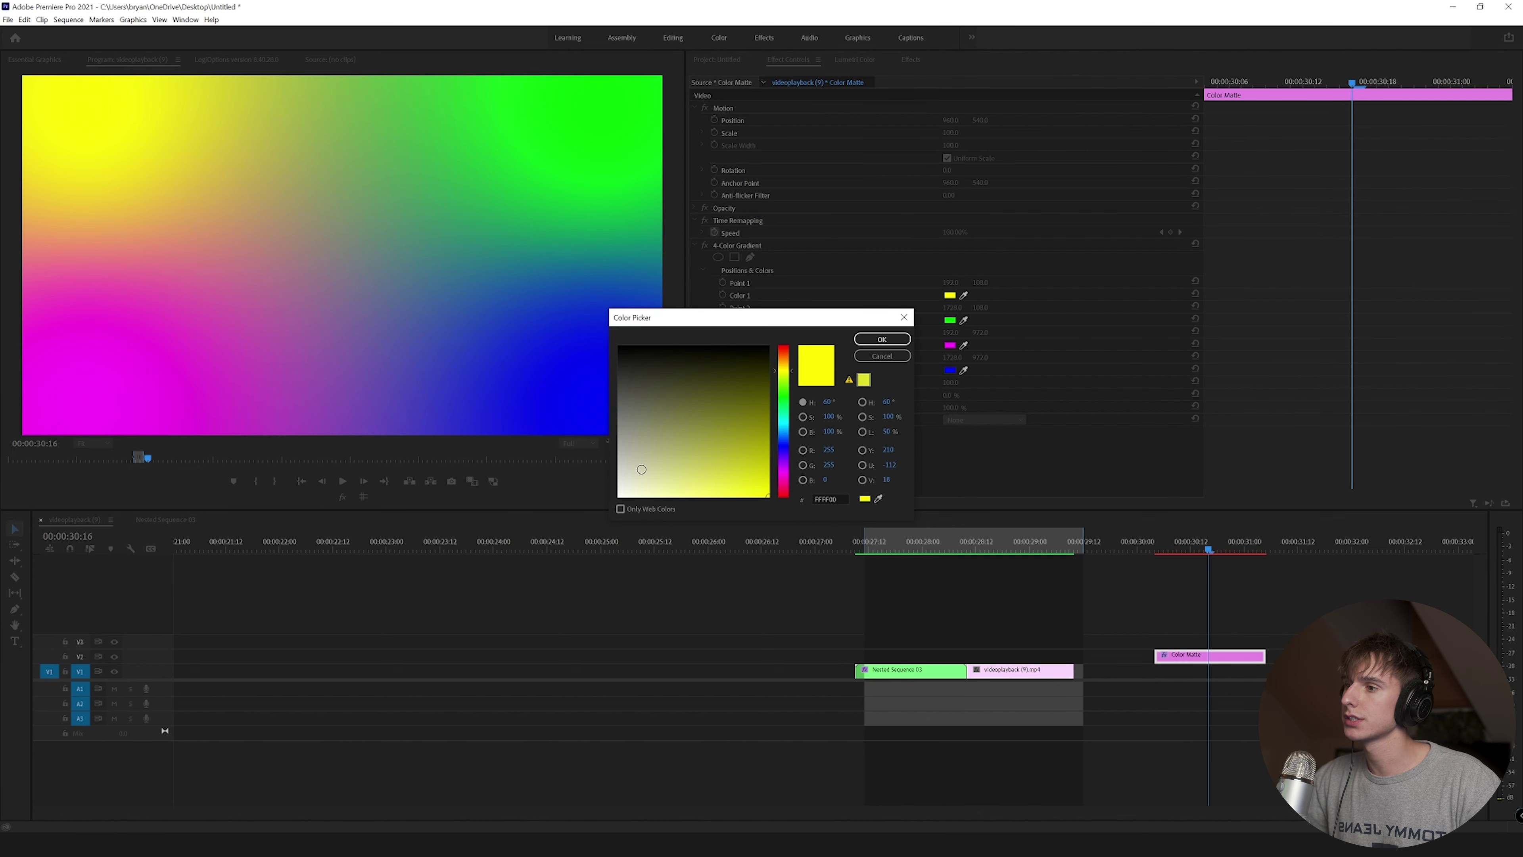
pyautogui.click(903, 340)
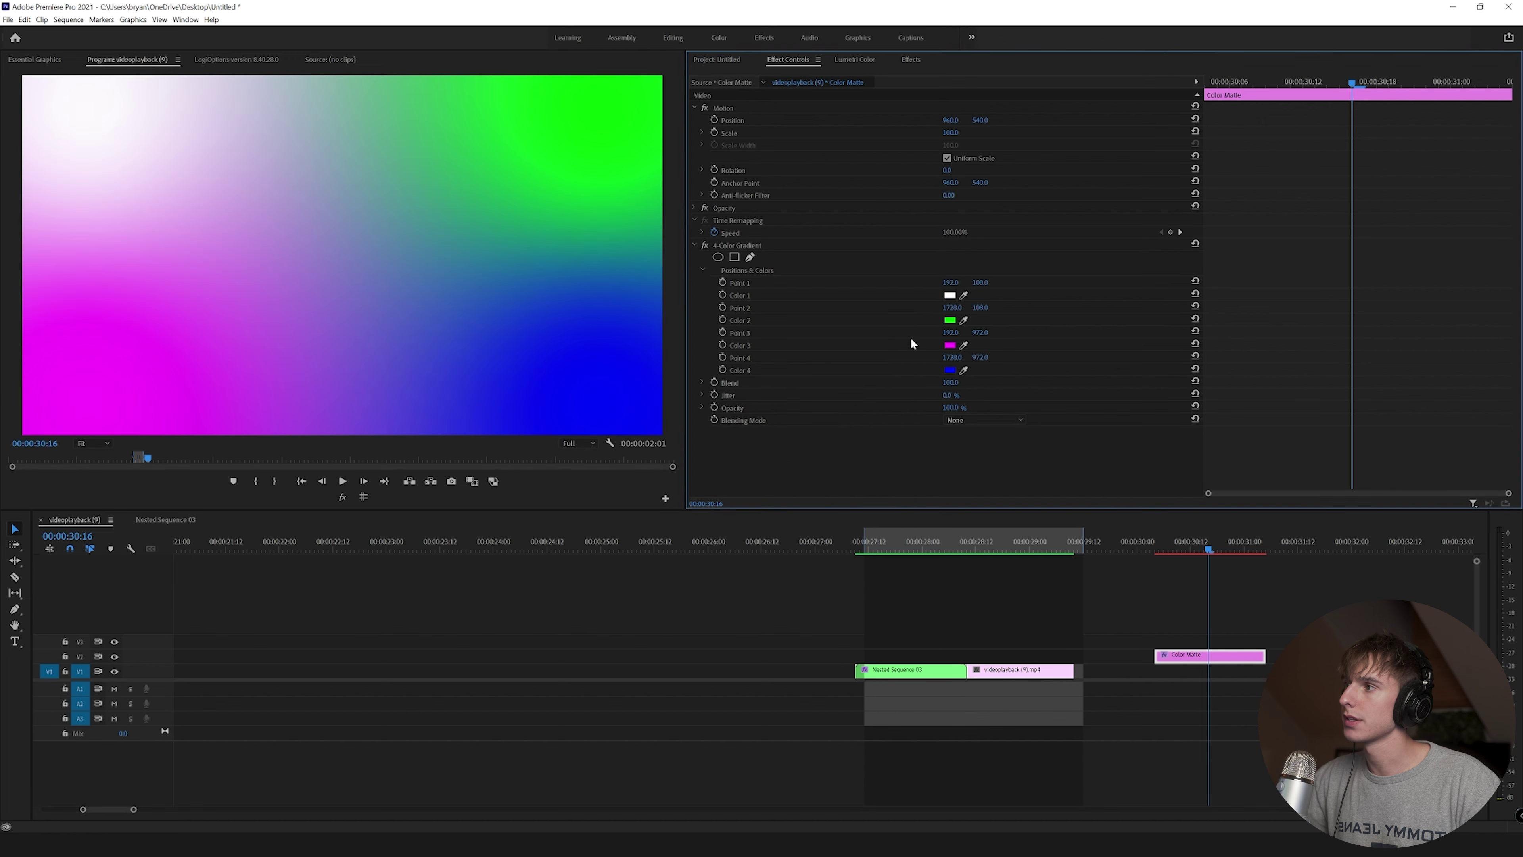
pyautogui.click(951, 318)
pyautogui.click(619, 442)
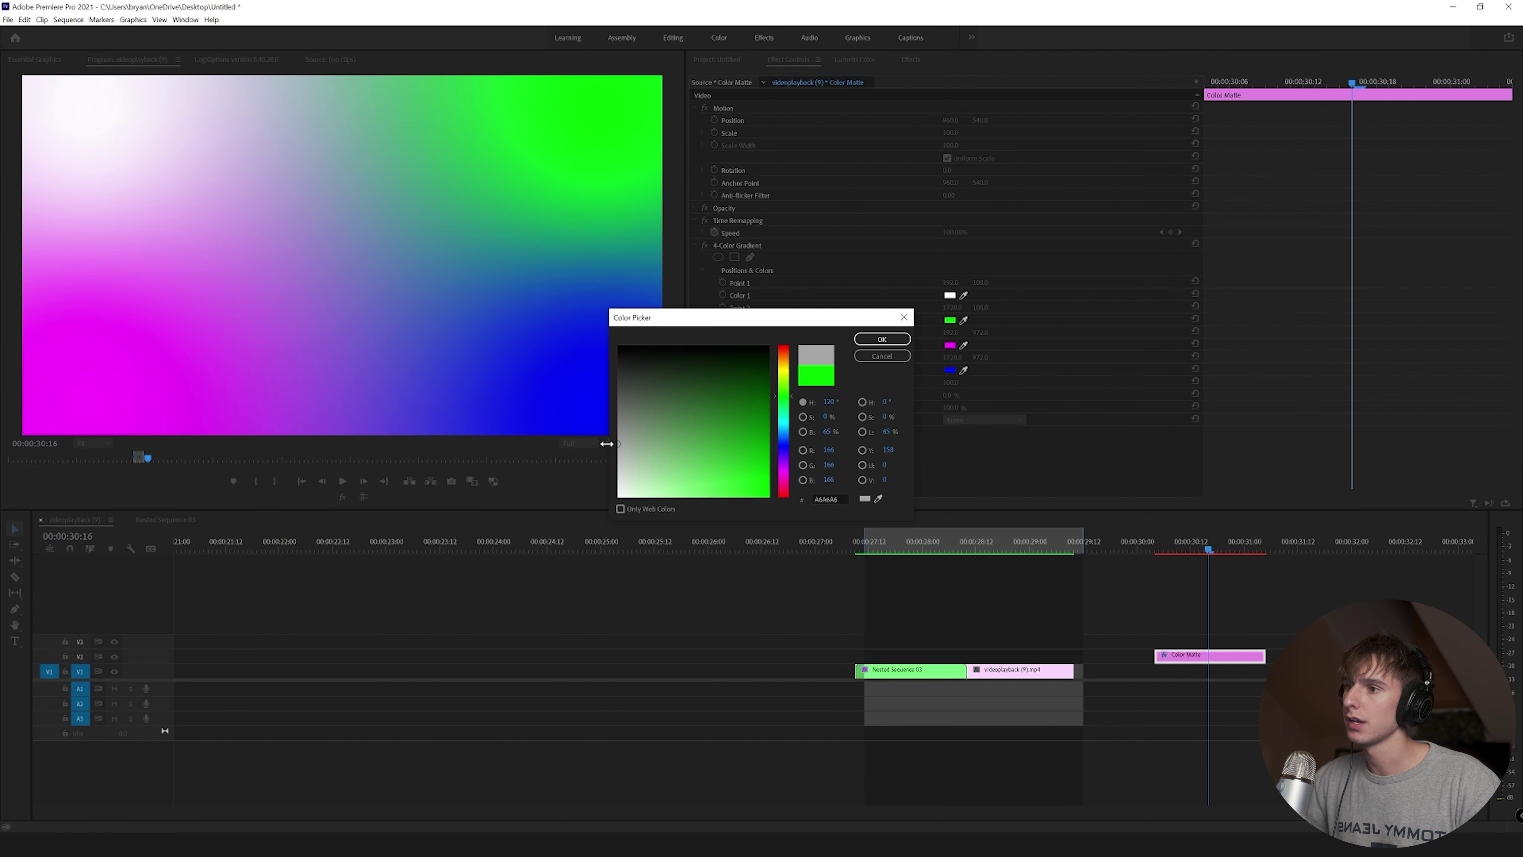
pyautogui.click(881, 339)
# Set Color 3 of the 4-Color Gradient to light grey and Color 4 to the darker grey 8E8E90.
pyautogui.click(950, 345)
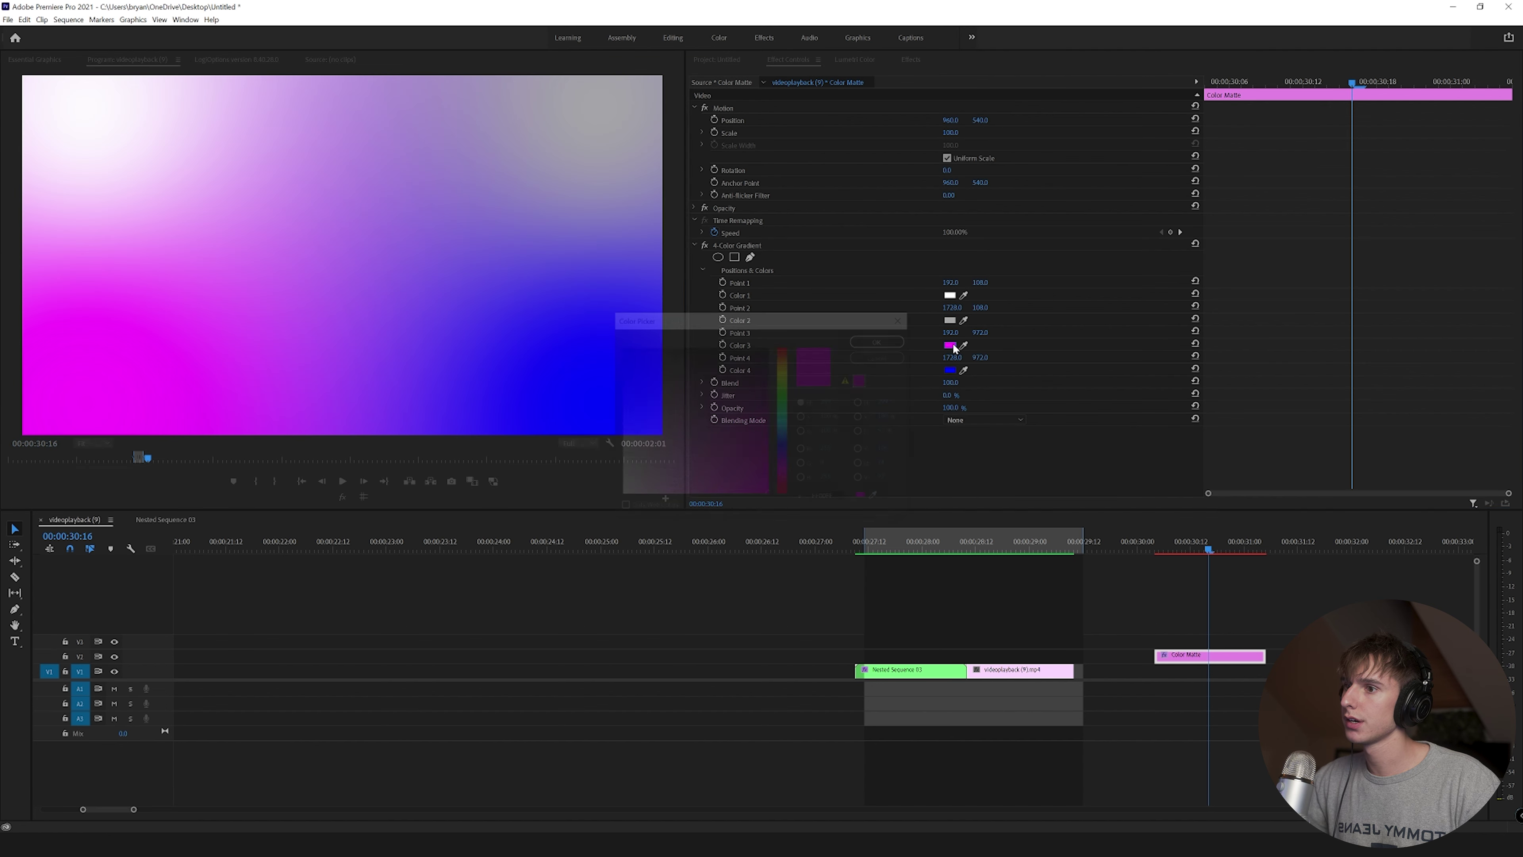
pyautogui.click(618, 470)
pyautogui.click(881, 340)
pyautogui.click(950, 370)
pyautogui.click(619, 431)
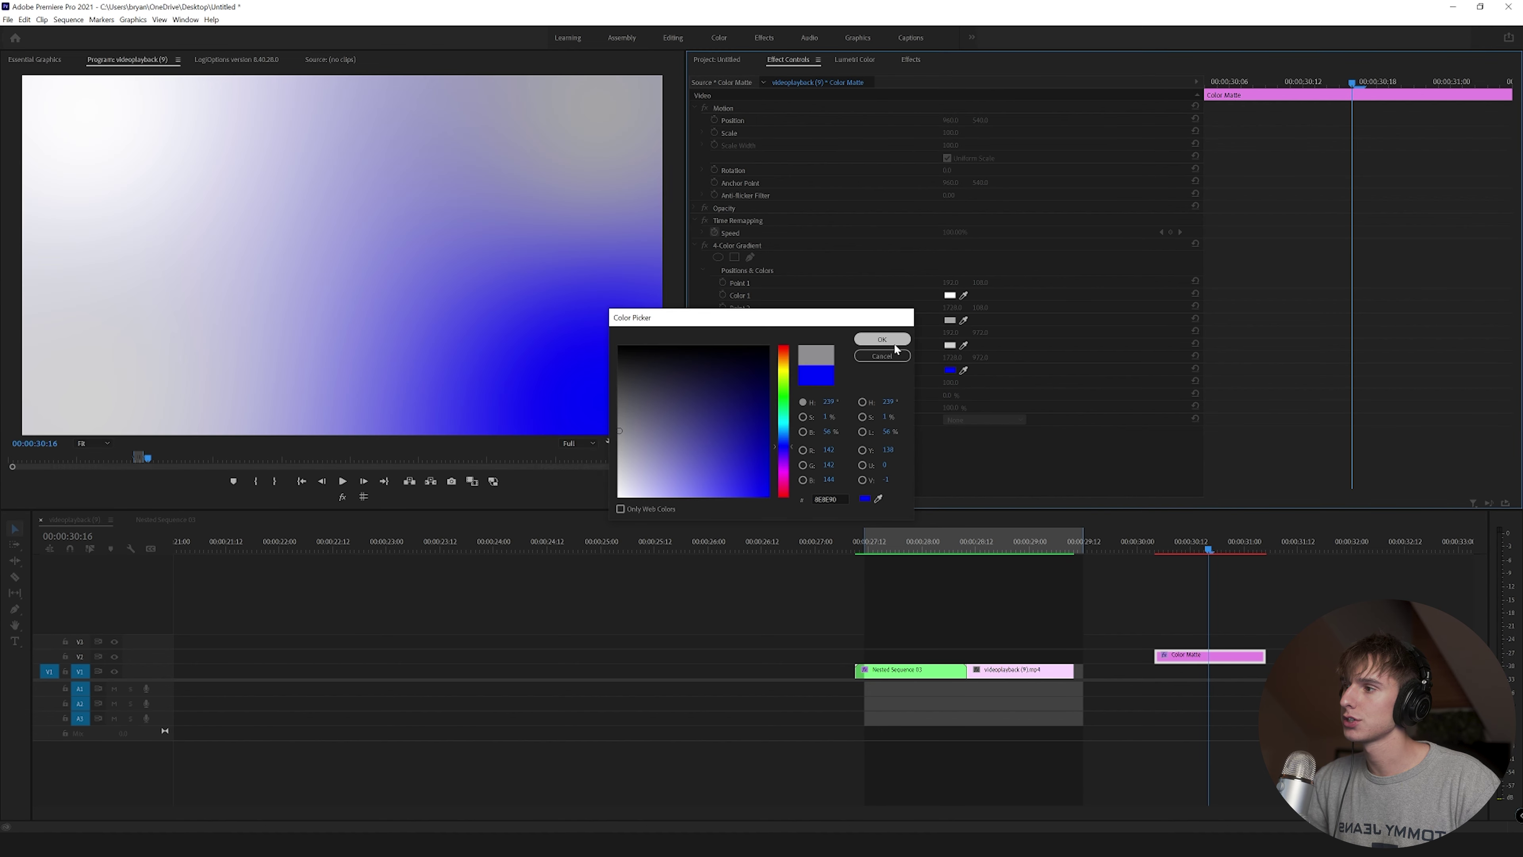
pyautogui.click(882, 340)
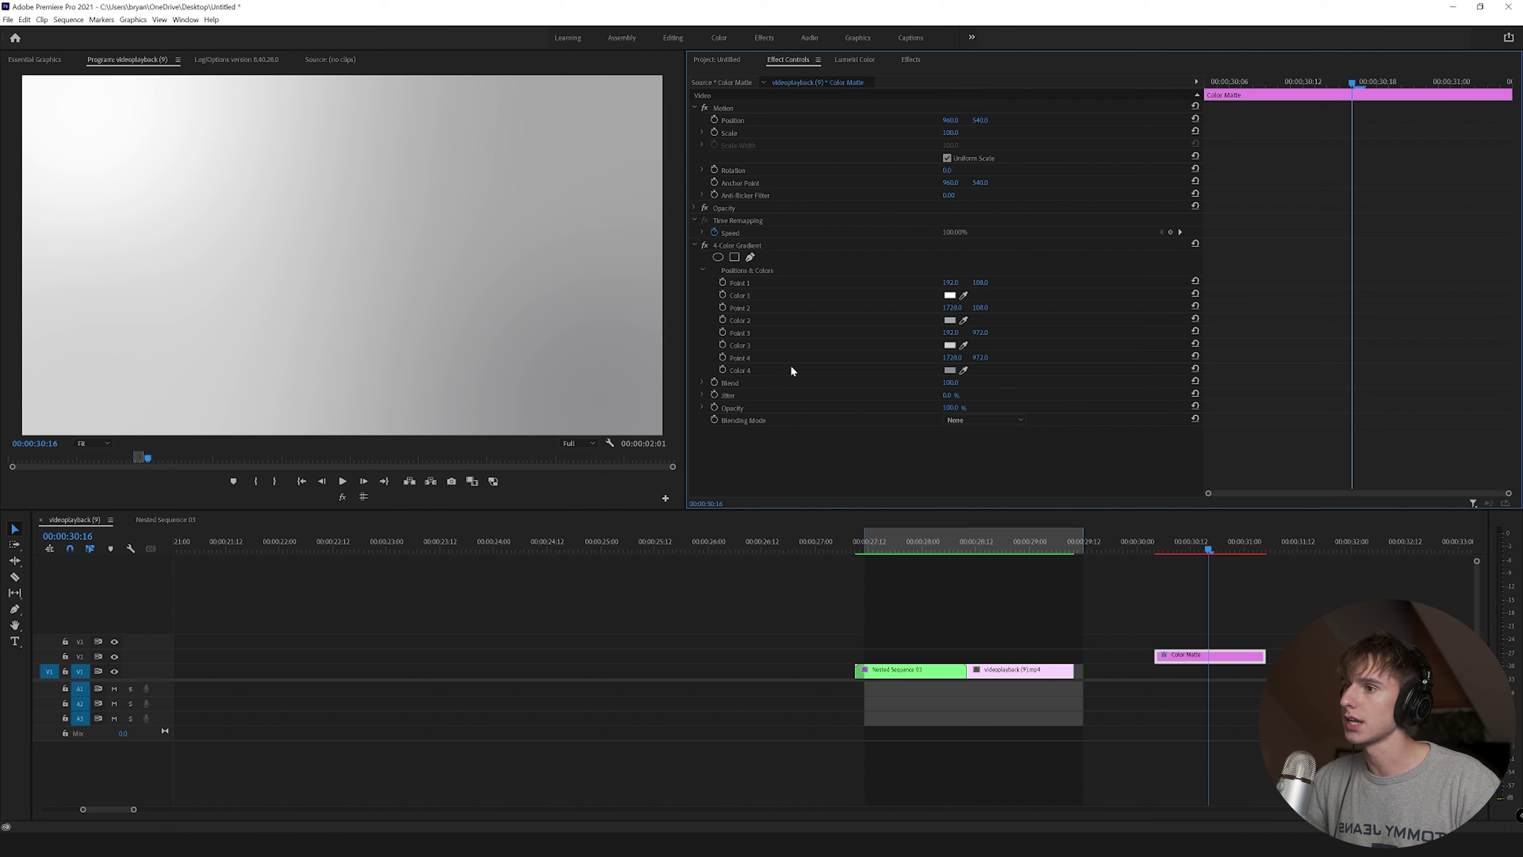
# Find the Noise effect and apply it to the Color Matte clip.
pyautogui.click(696, 246)
pyautogui.click(910, 60)
pyautogui.click(712, 74)
pyautogui.press('BackSpace')
pyautogui.write('NOISE')
pyautogui.moveTo(735, 280); pyautogui.dragTo(1190, 659)
# Set the Amount of Noise to 33% and turn off Use Color Noise for the matte.
pyautogui.click(789, 59)
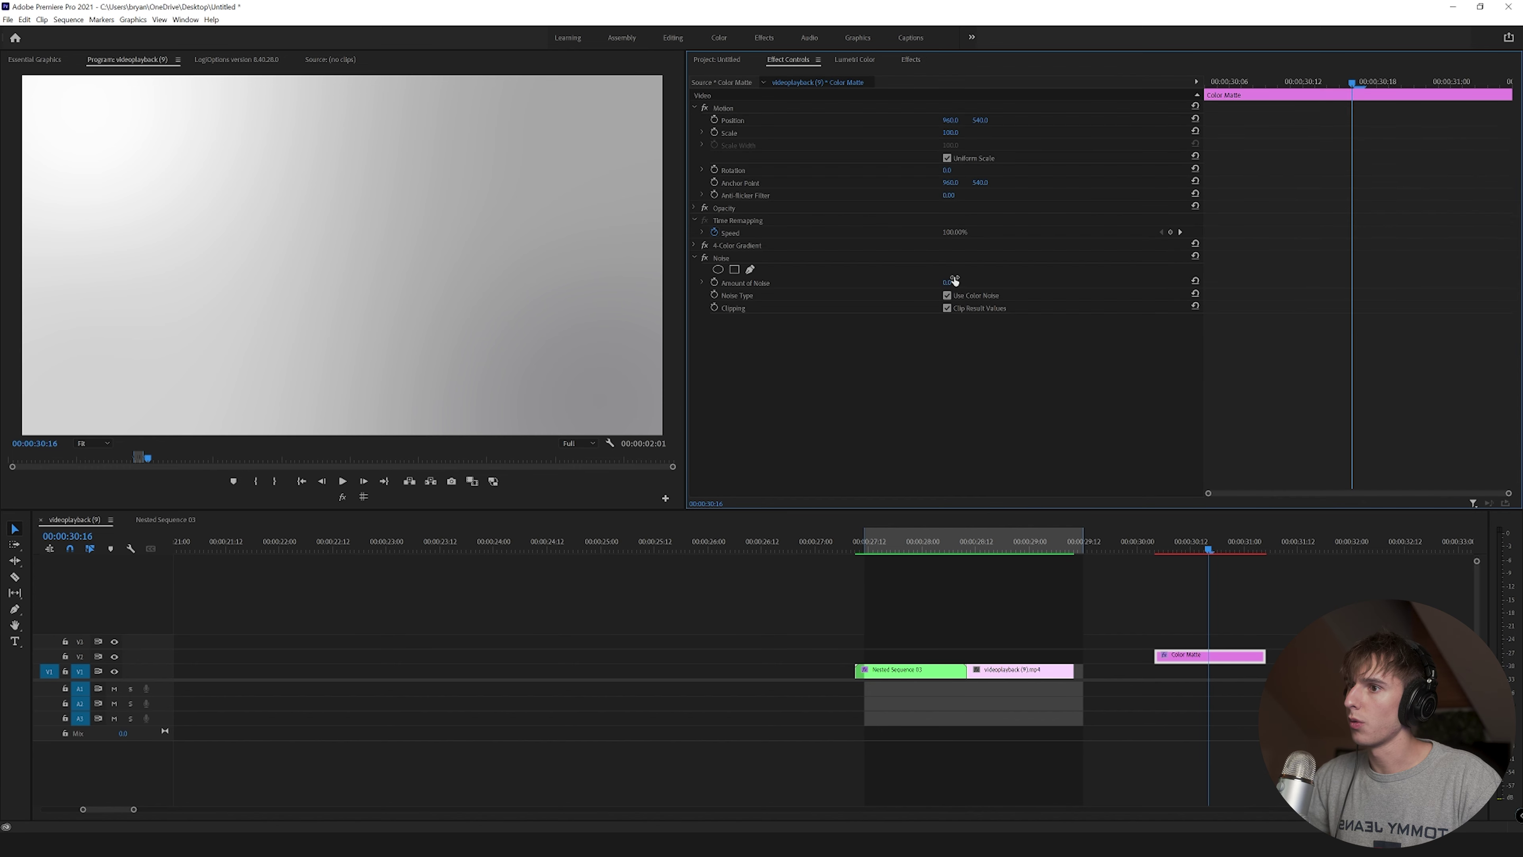
pyautogui.moveTo(947, 283); pyautogui.dragTo(974, 283)
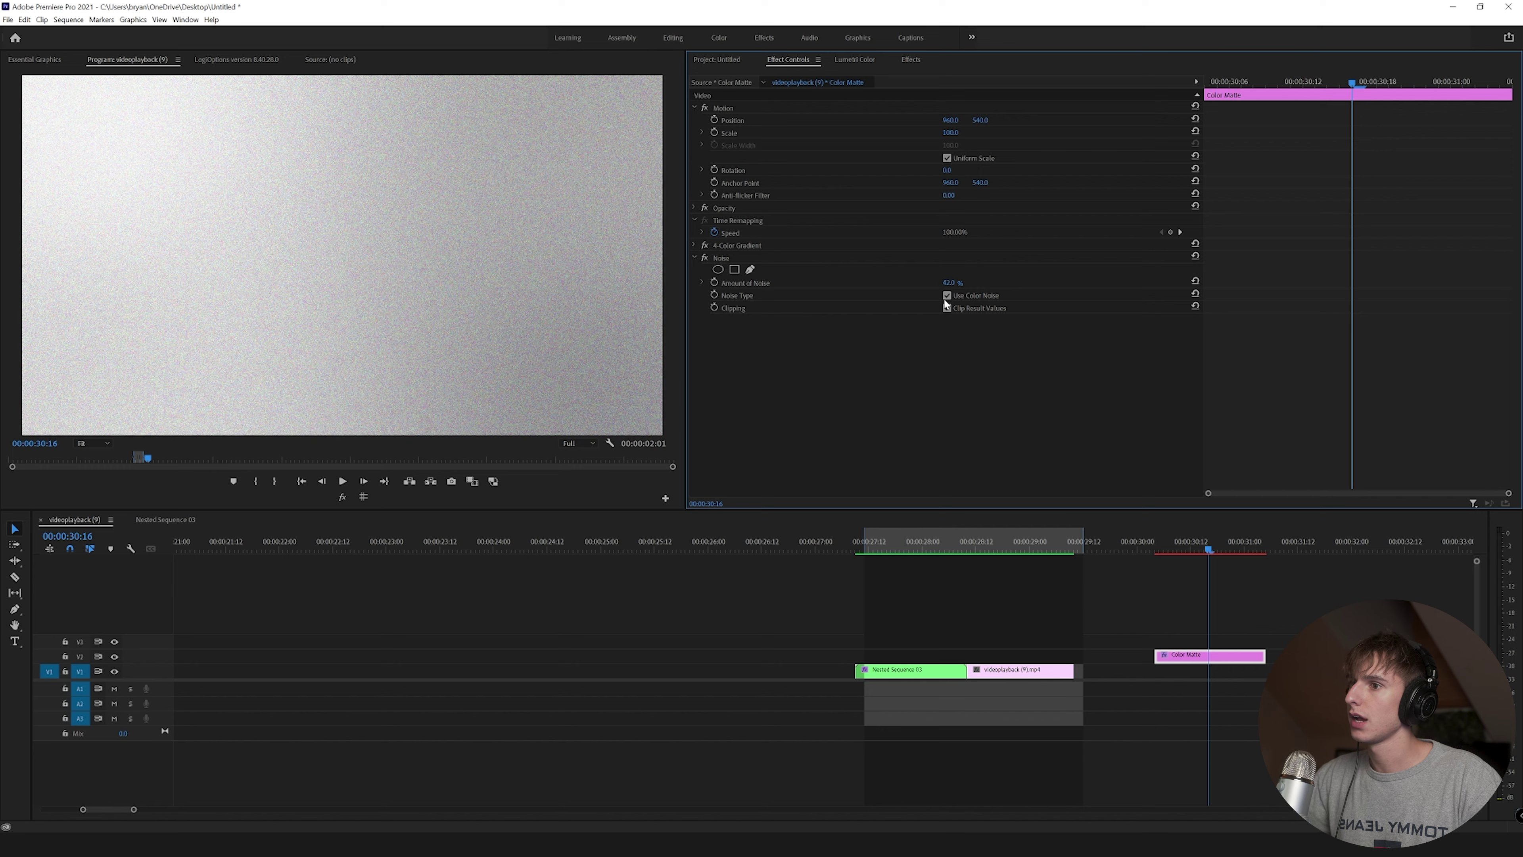
pyautogui.moveTo(972, 283); pyautogui.dragTo(967, 282)
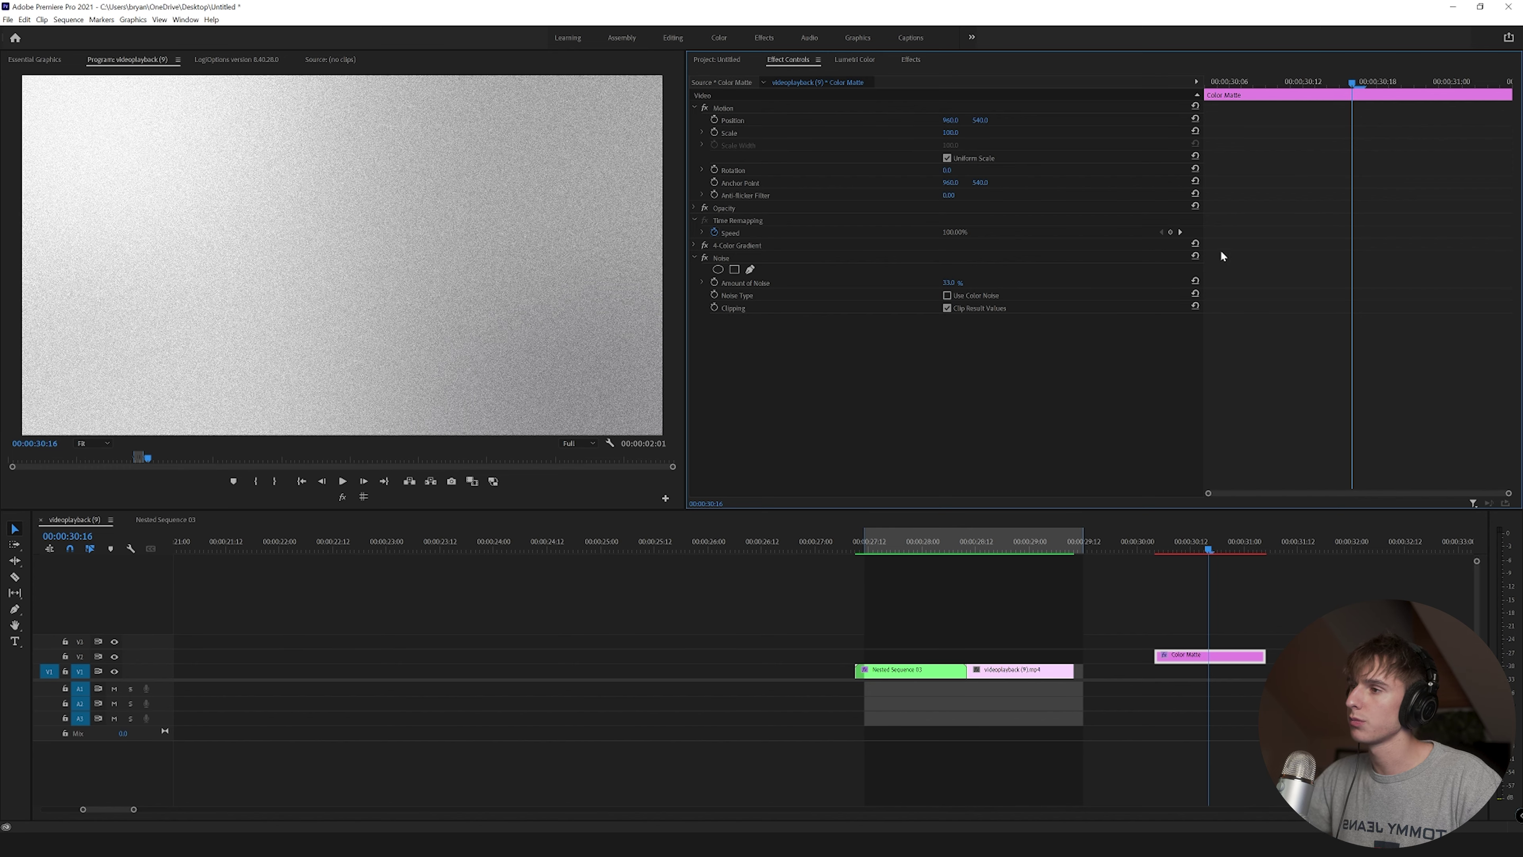
# Place the Color Matte clip on V1, move the playhead to its start and create a new legacy title.
pyautogui.moveTo(1163, 545); pyautogui.dragTo(1230, 550)
pyautogui.click(1170, 564)
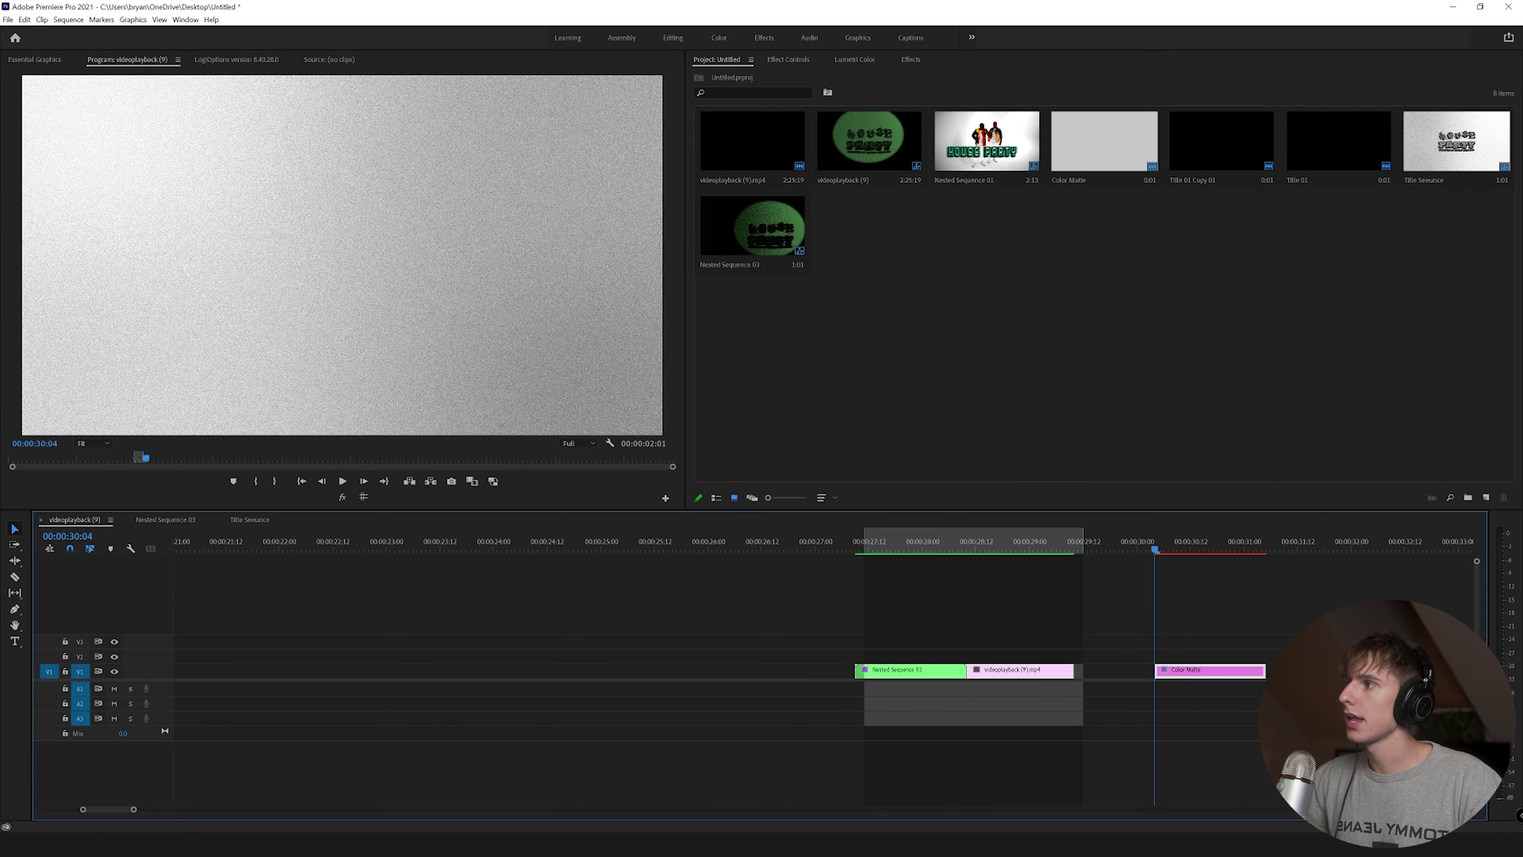
pyautogui.click(8, 19)
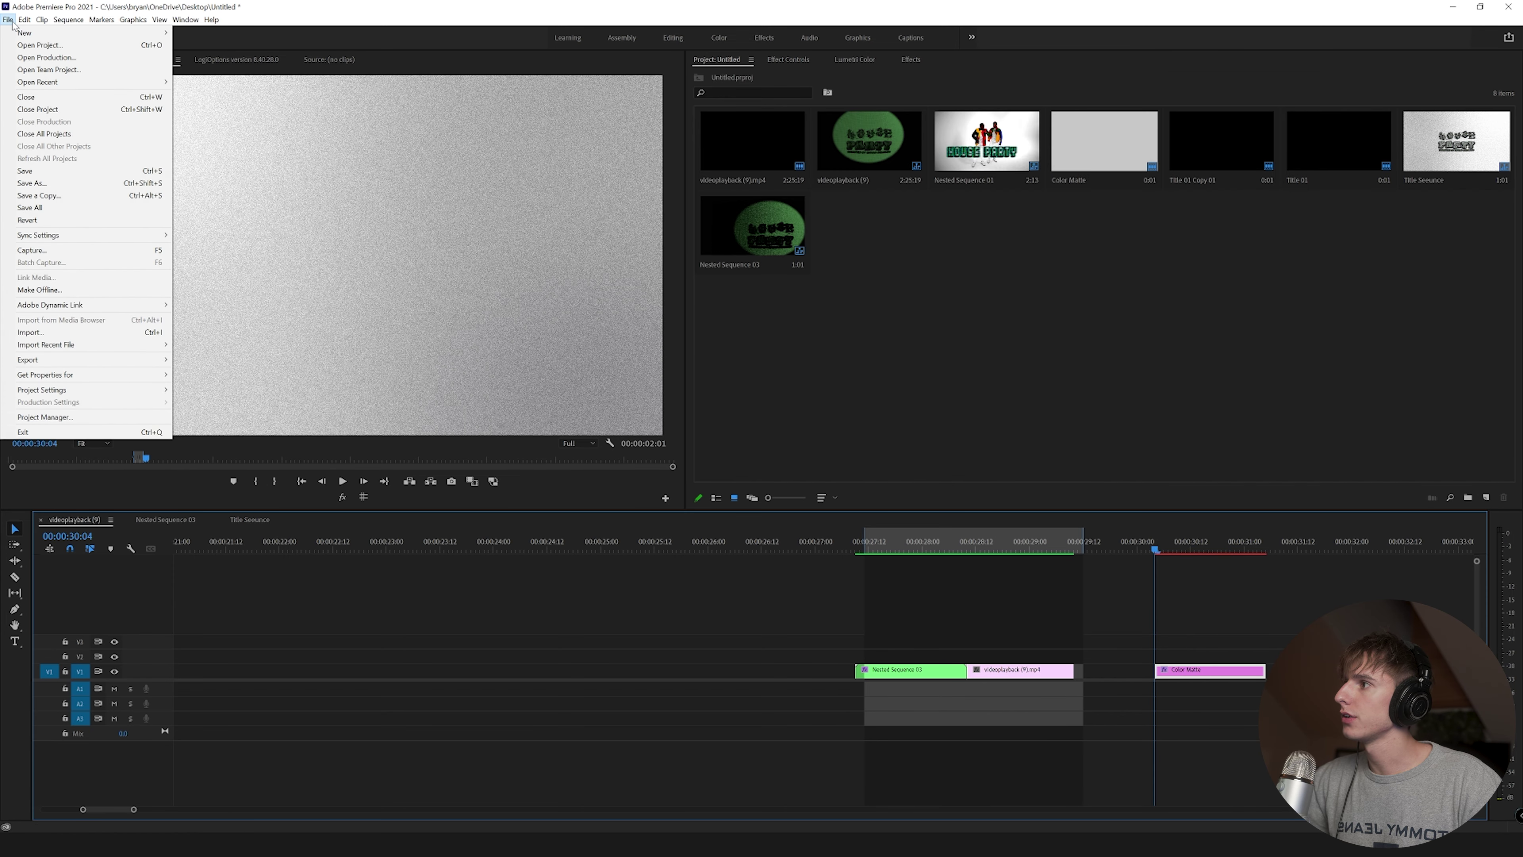
pyautogui.moveTo(12, 33)
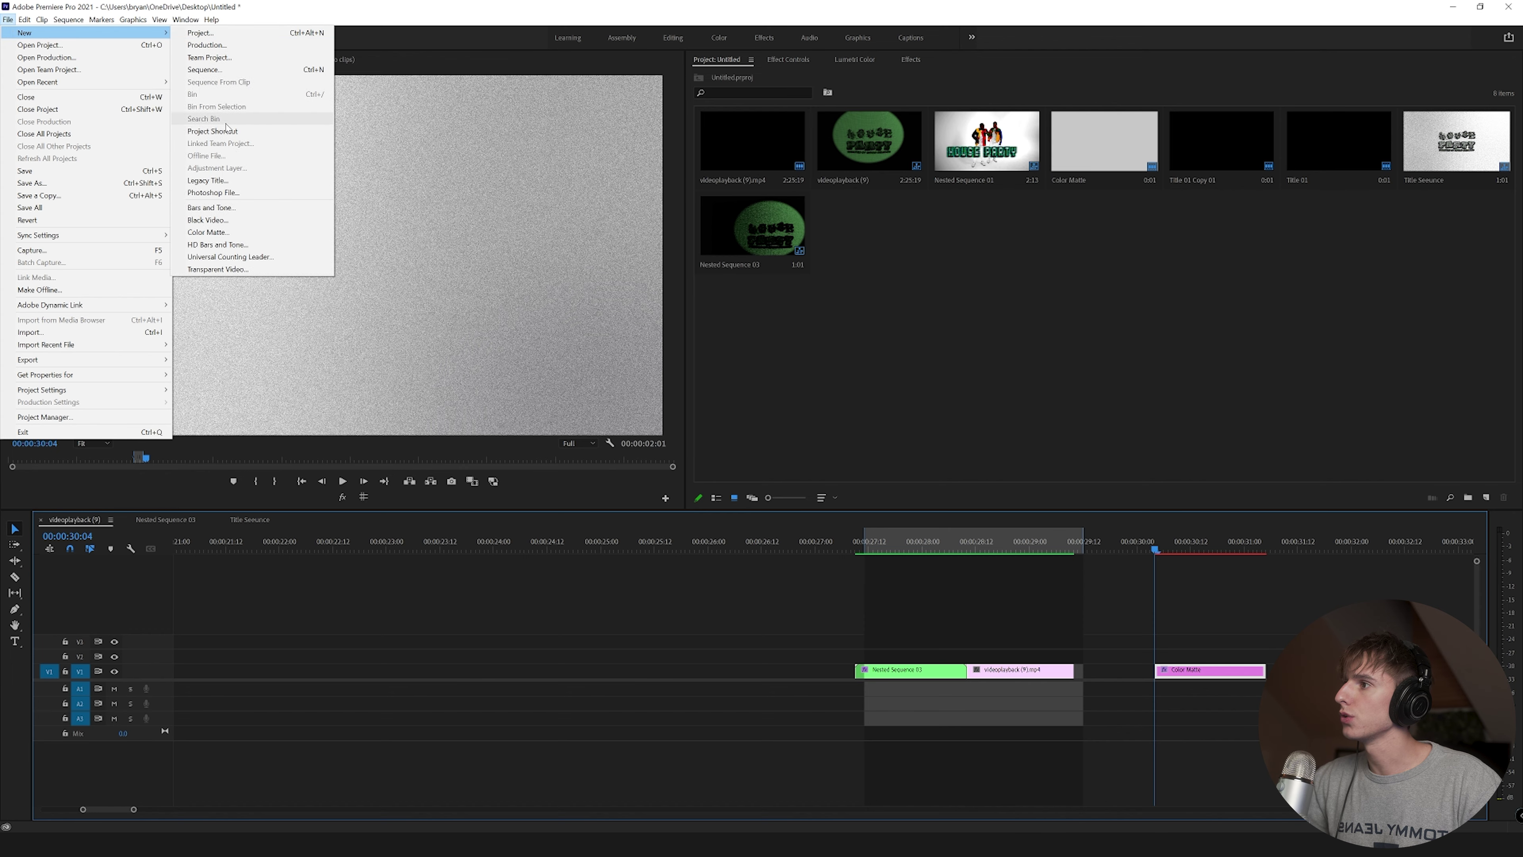
pyautogui.click(220, 186)
pyautogui.press('Return')
# Enter HOUSE, PARTY and a DIRECTED BY credit with the director's full name on three separate title lines.
pyautogui.click(687, 397)
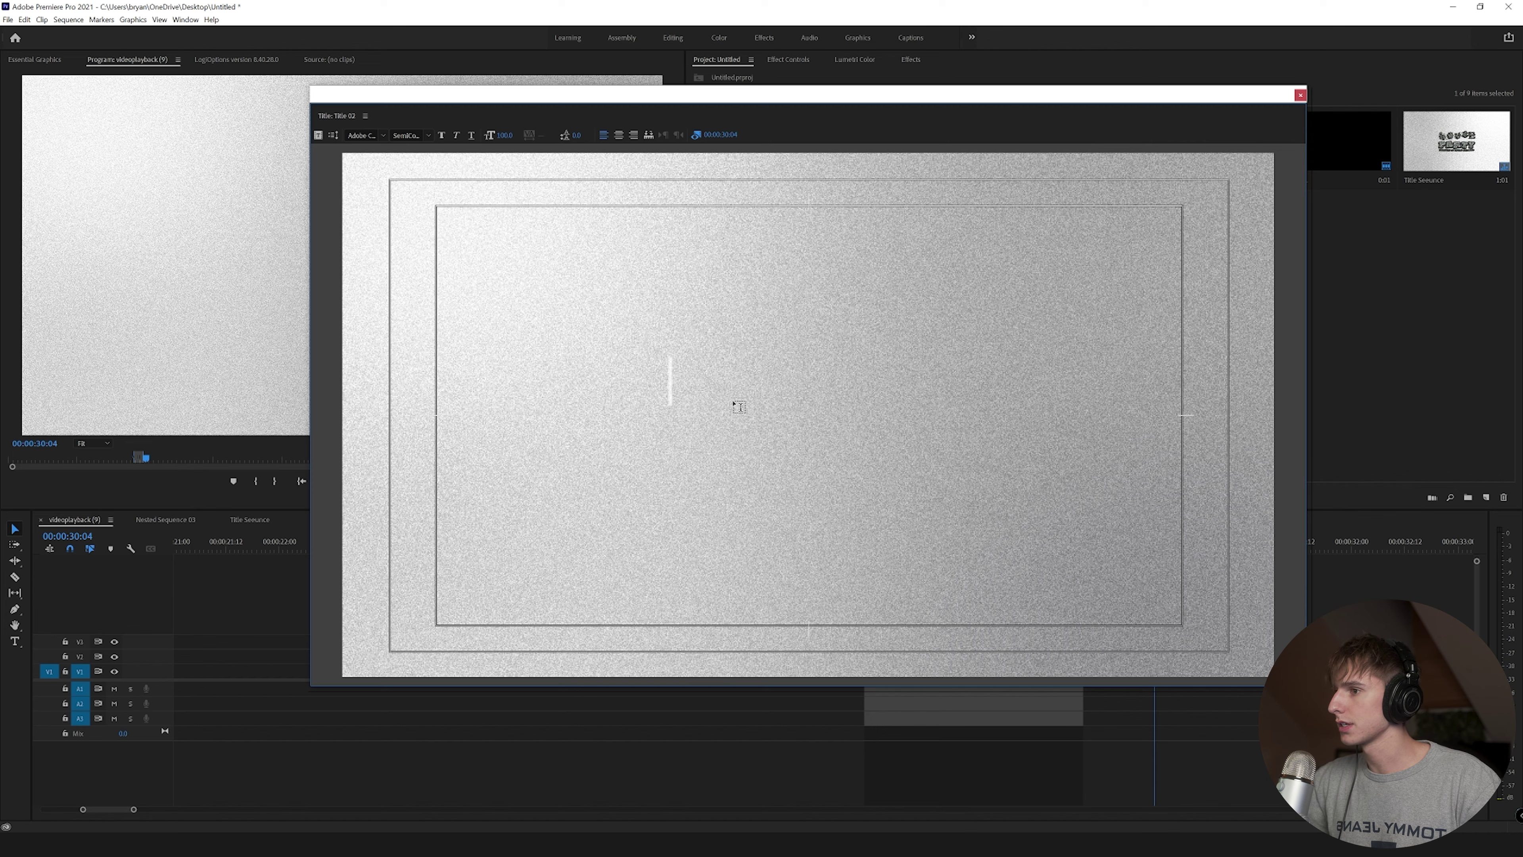
pyautogui.write('HOUSE')
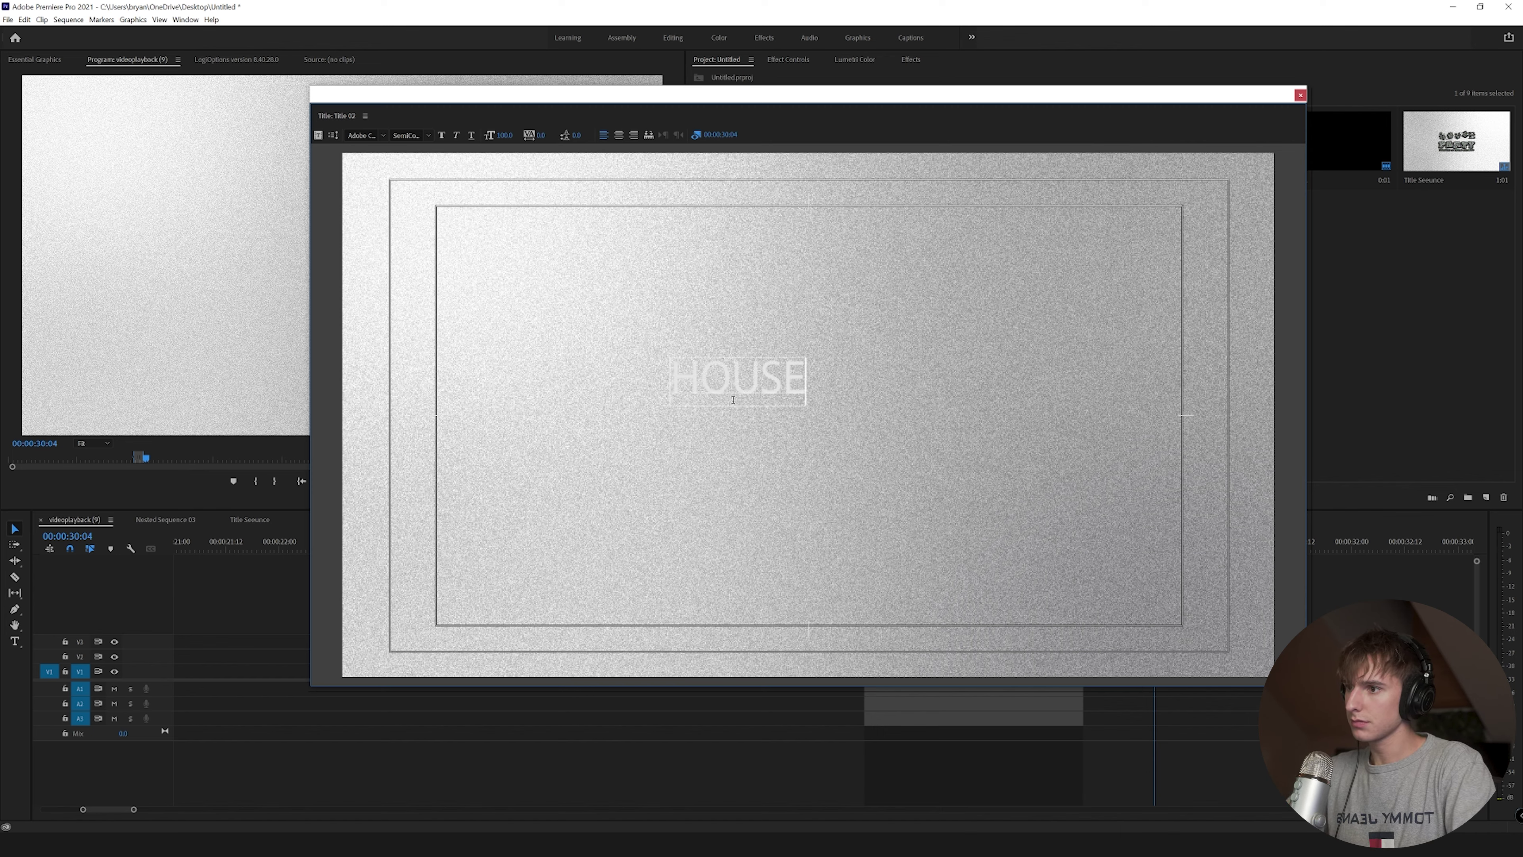
pyautogui.press('Return')
pyautogui.write('PARTU')
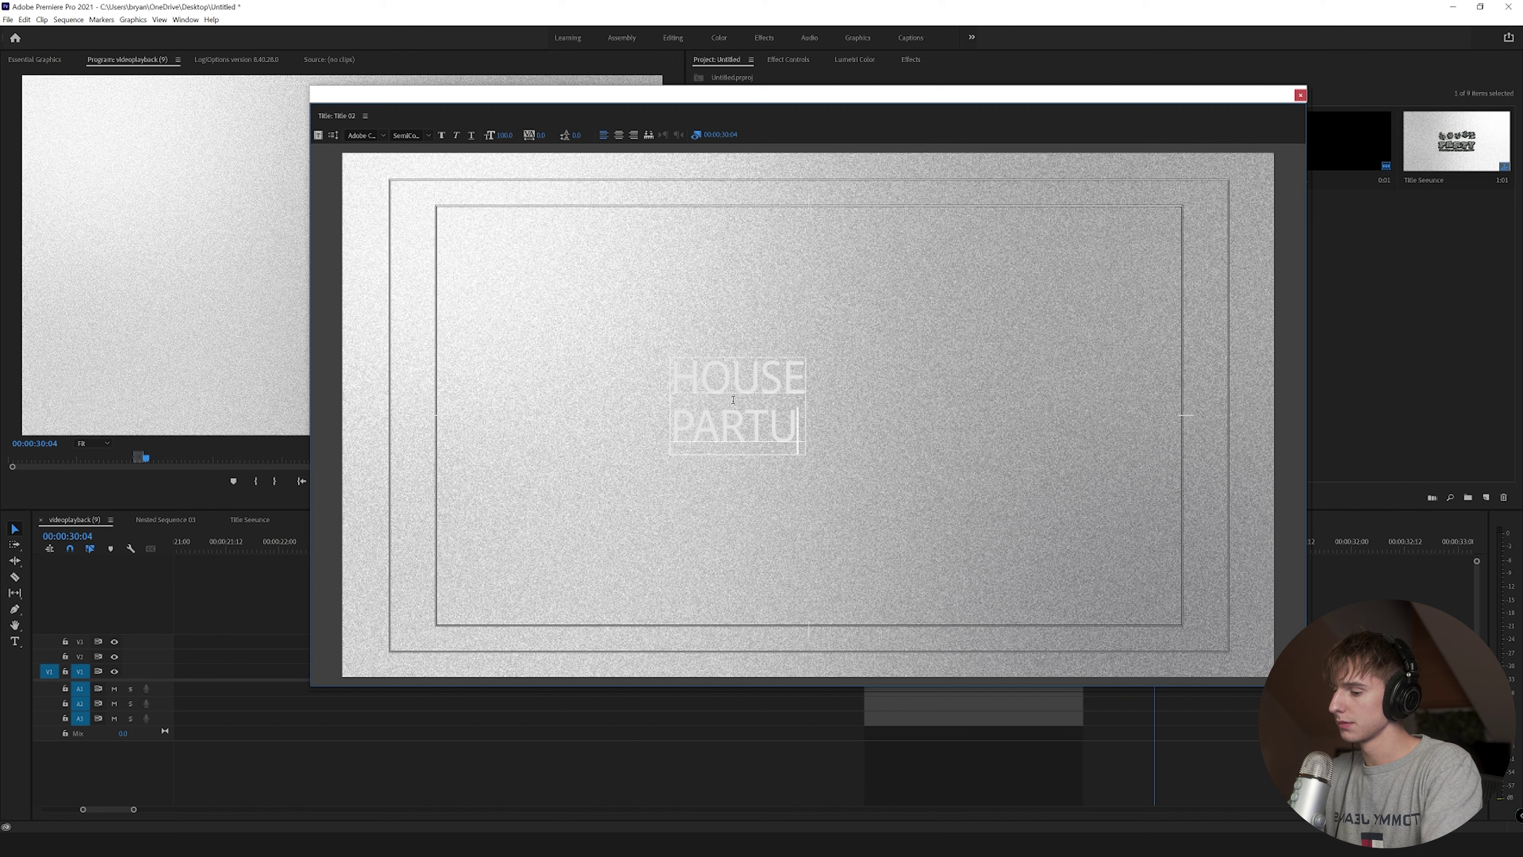
pyautogui.press('BackSpace')
pyautogui.write('Y')
pyautogui.press('Return')
pyautogui.write('DIRE')
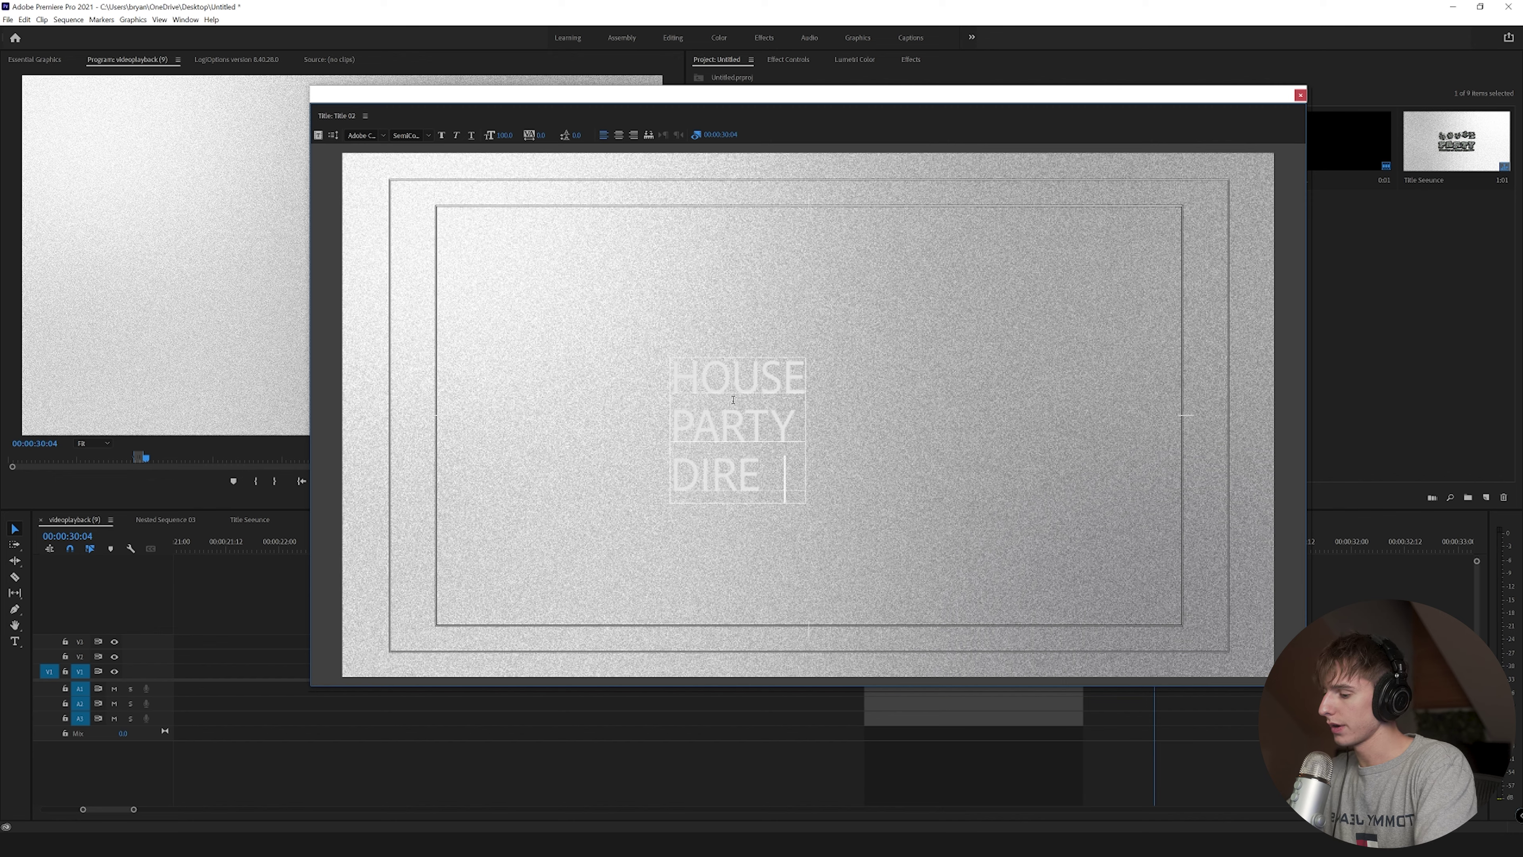
pyautogui.write('CTED BY B')
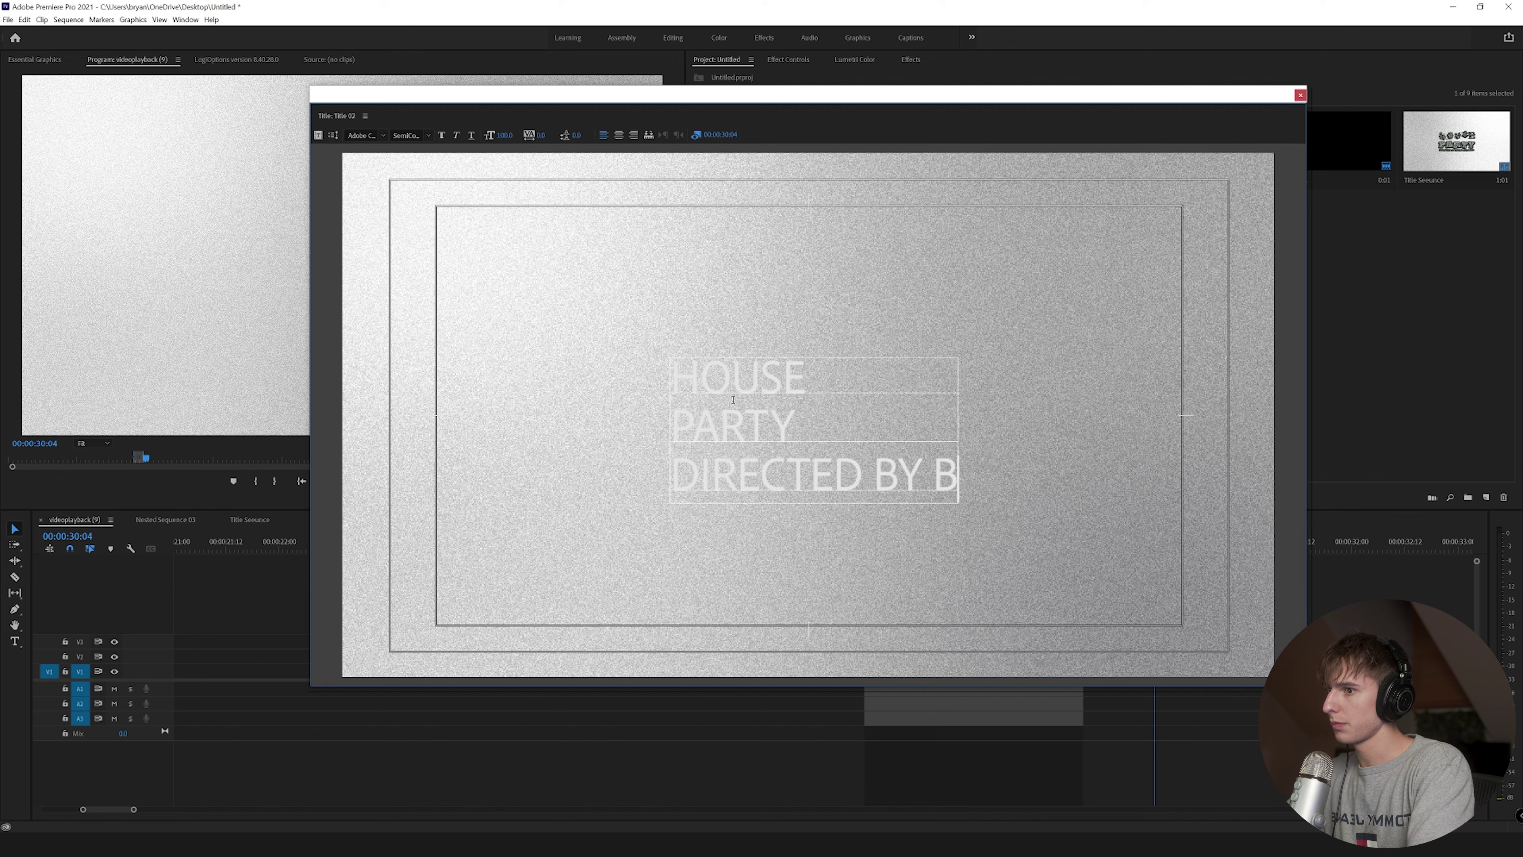
pyautogui.write('RYAN DELIMATA')
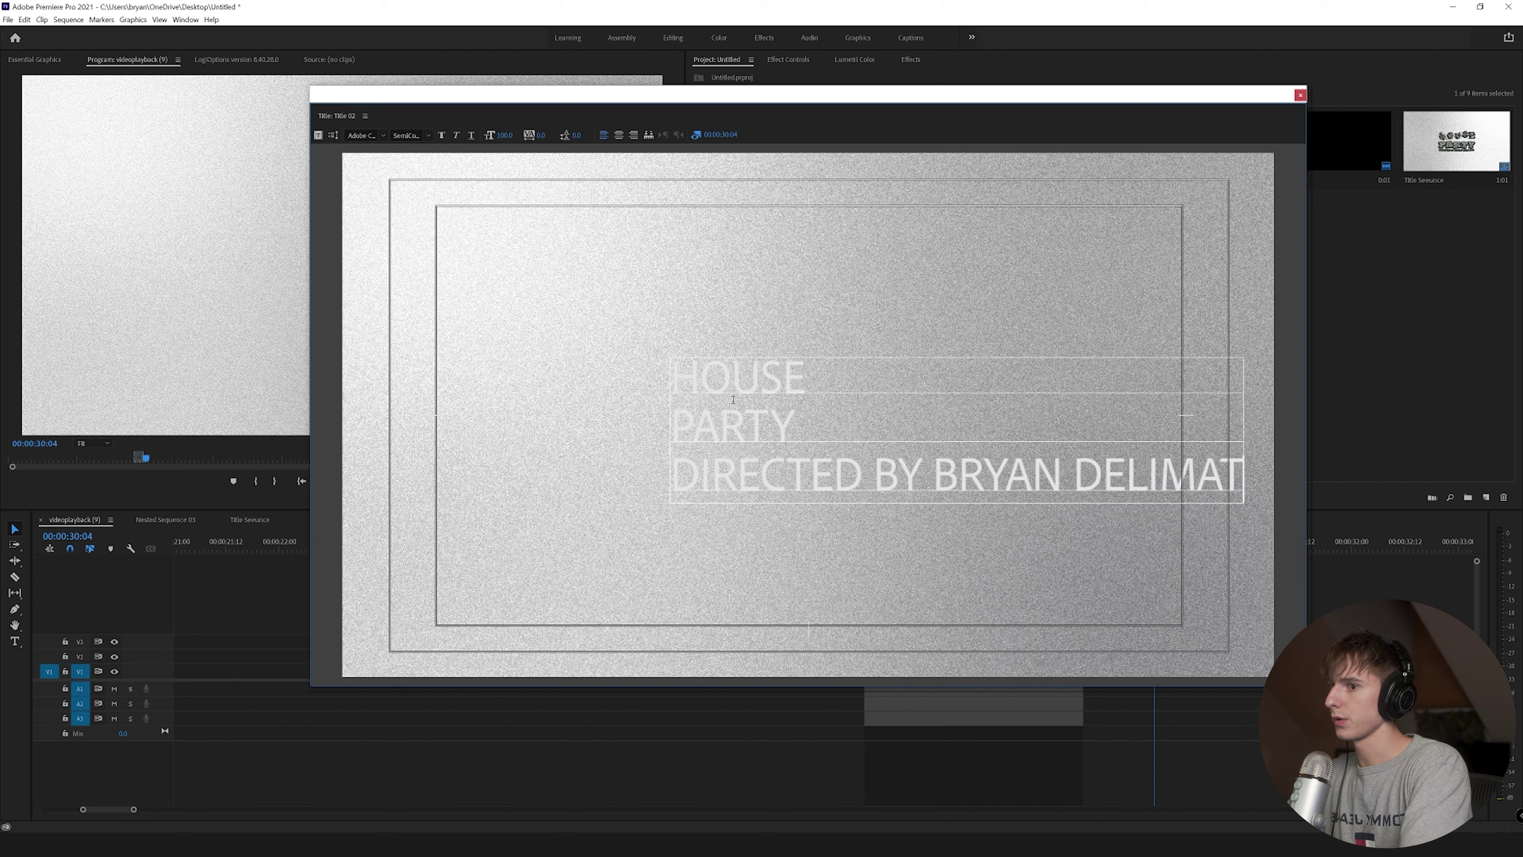
# Center-align all three lines of the title text.
pyautogui.hotkey('ctrl', 'a')
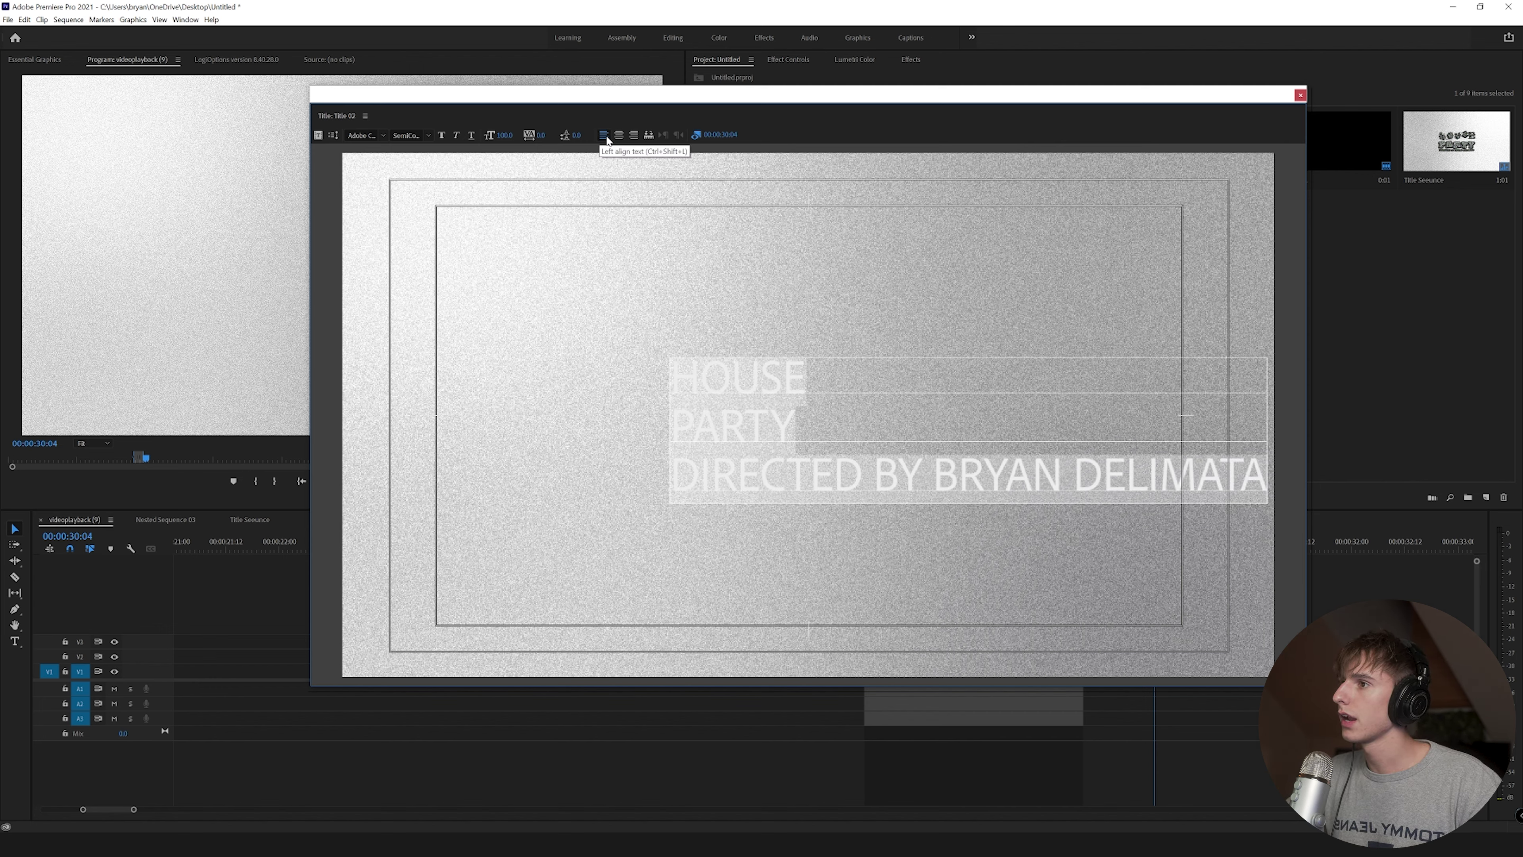
pyautogui.click(633, 134)
pyautogui.click(619, 134)
# Set the HOUSE line to the Astigma font and the PARTY line to the Black spiral font.
pyautogui.click(967, 368)
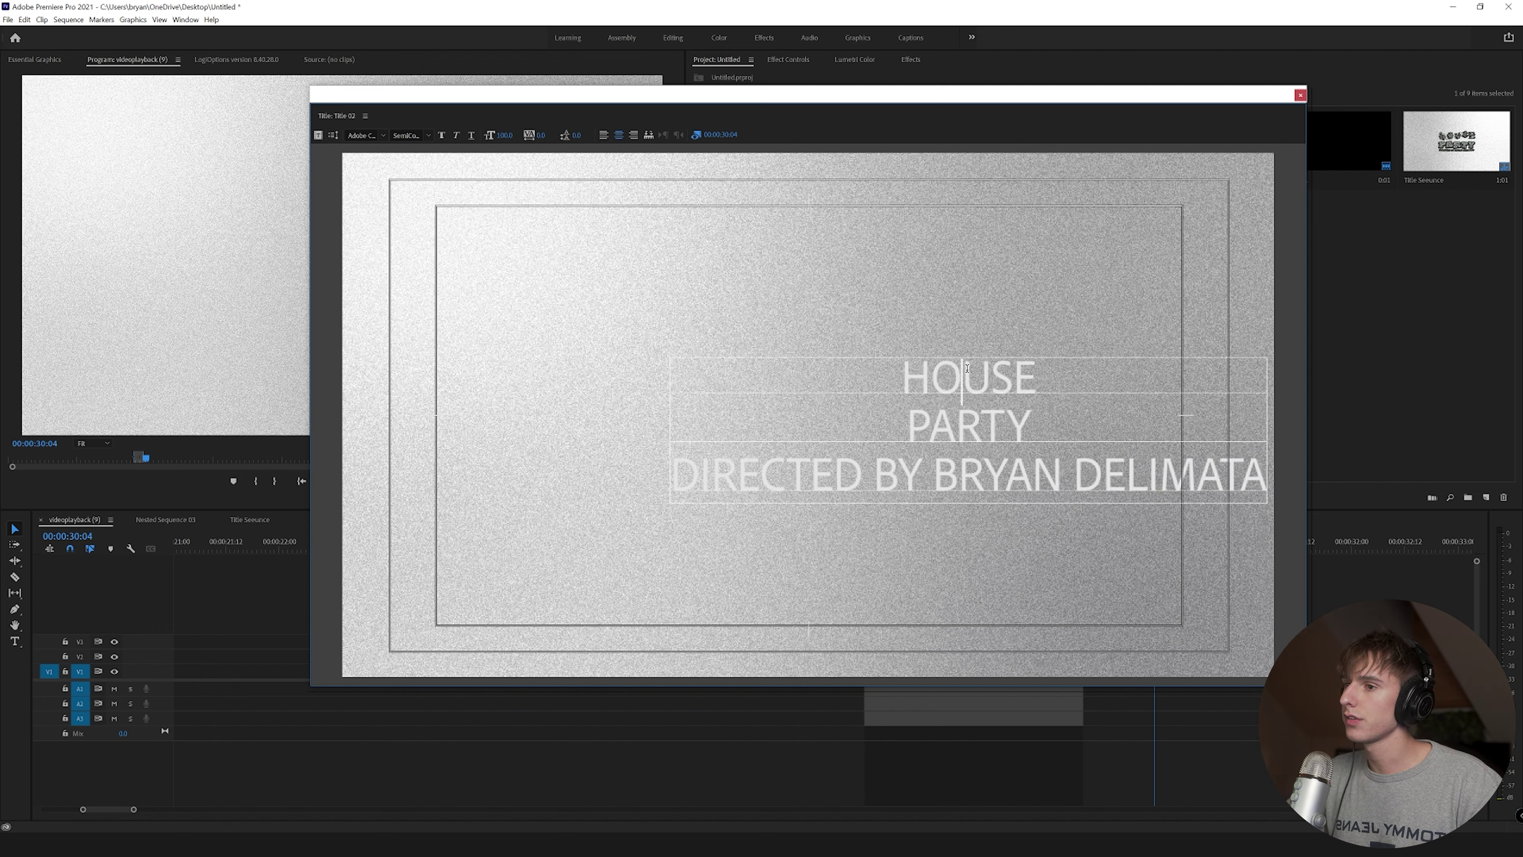
pyautogui.doubleClick(974, 371)
pyautogui.click(378, 135)
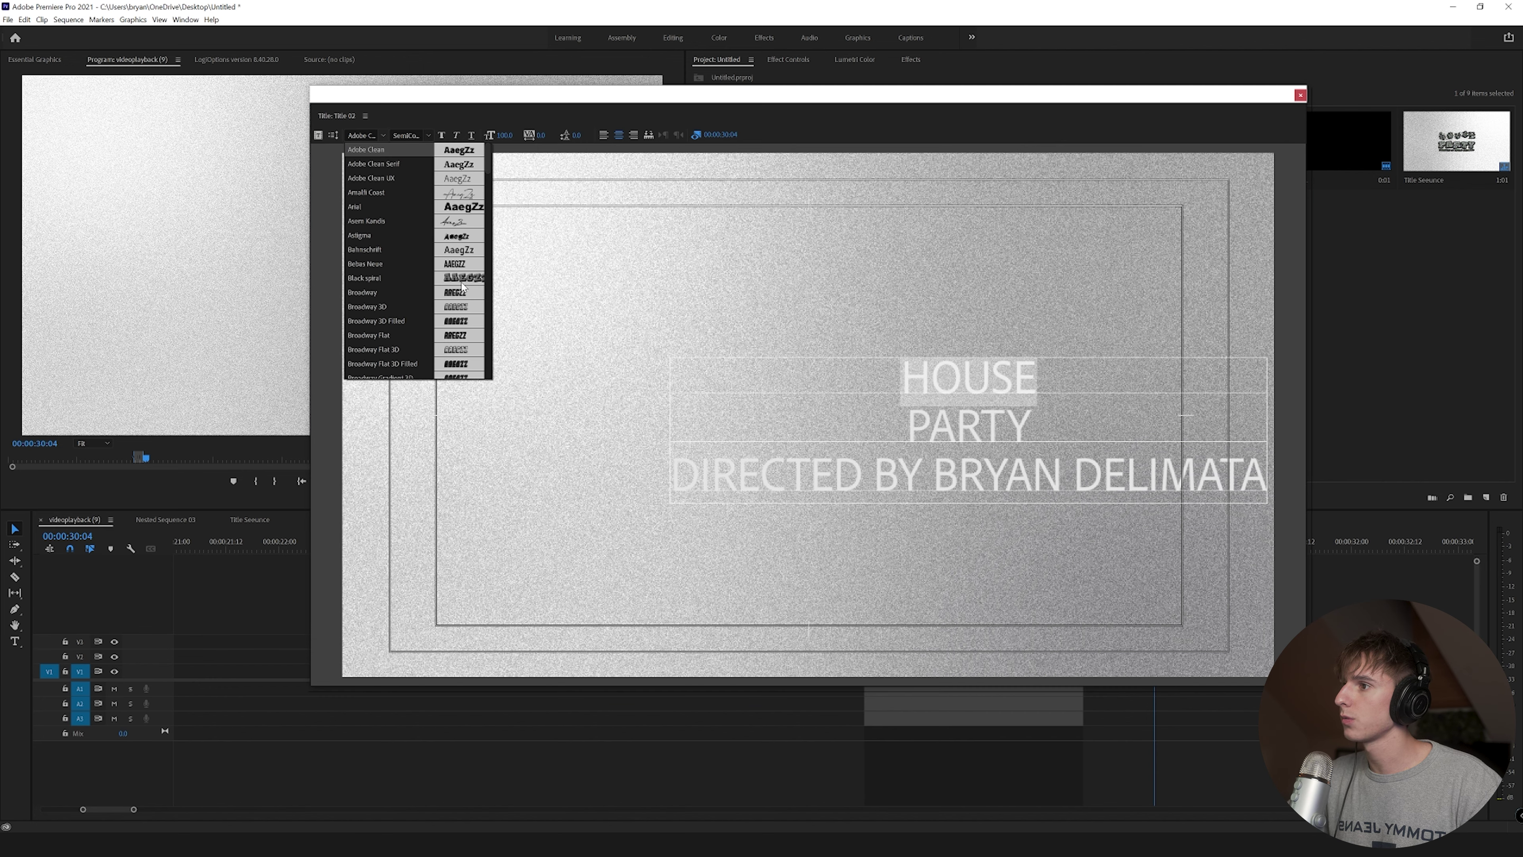
pyautogui.click(425, 135)
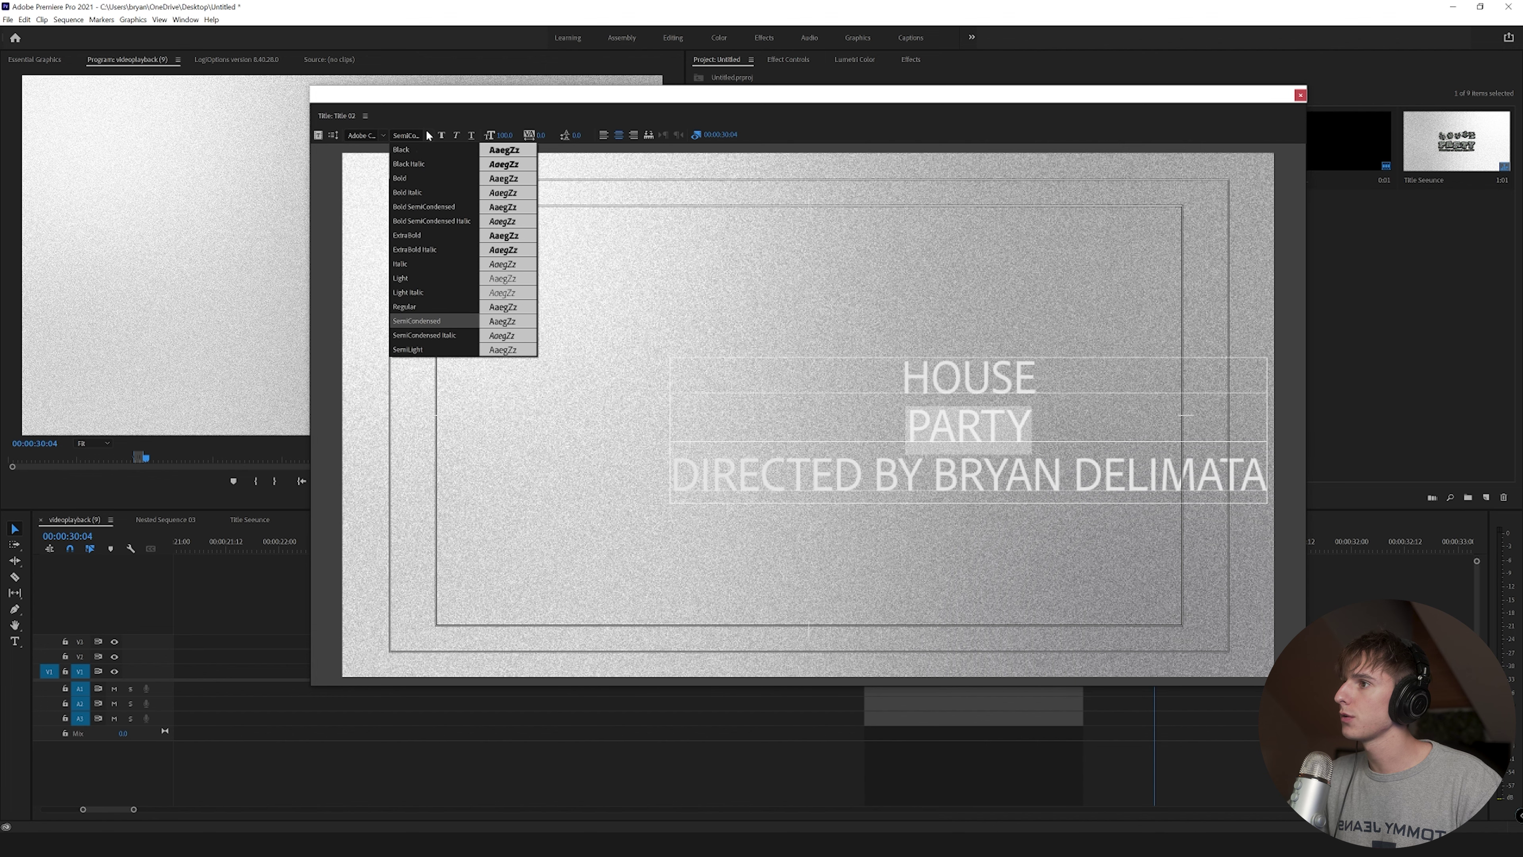
pyautogui.click(383, 135)
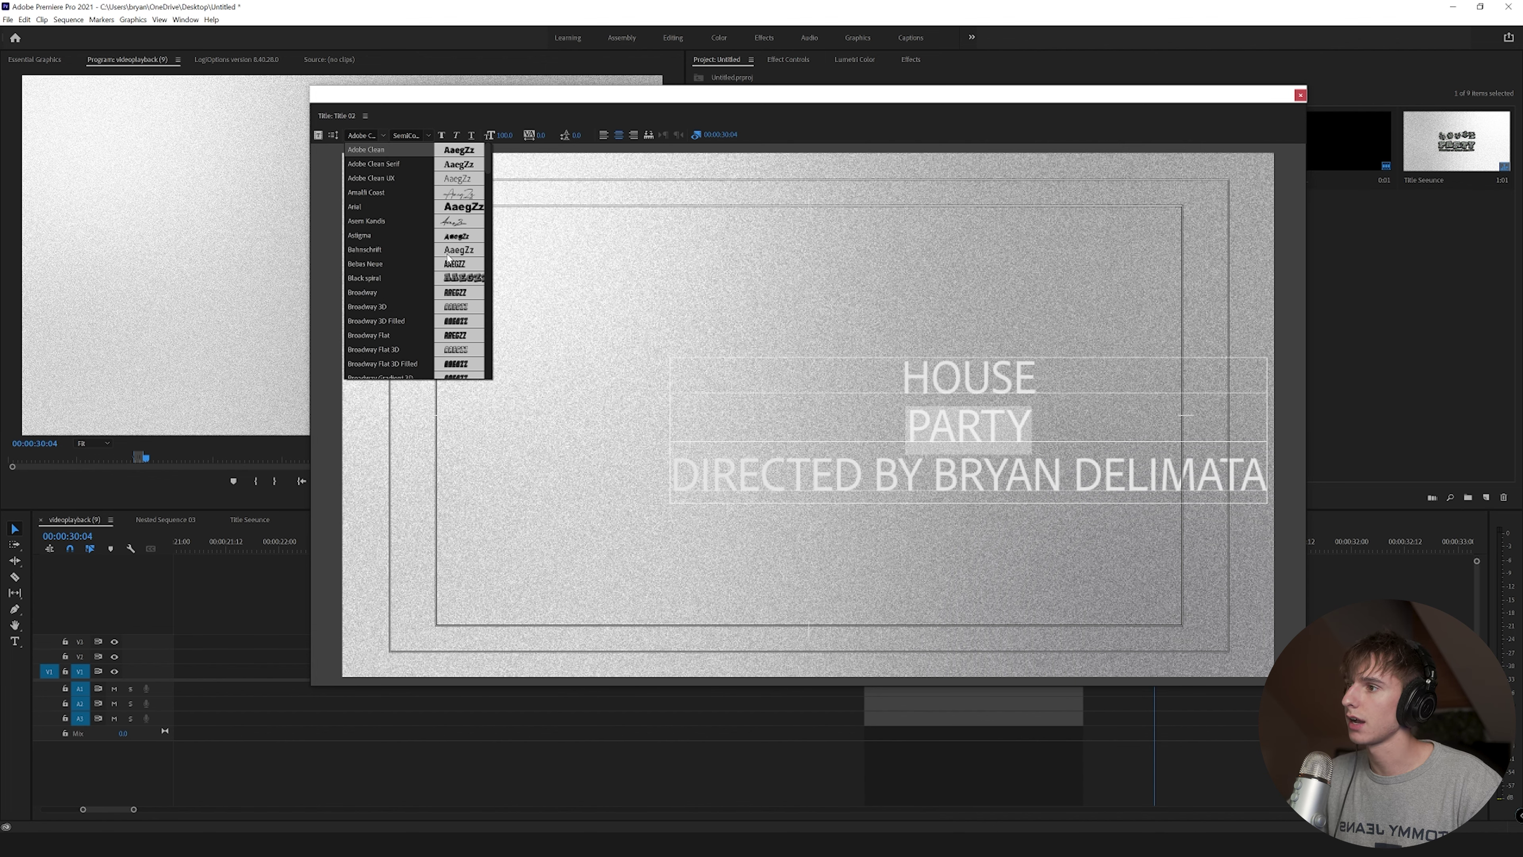
pyautogui.click(417, 280)
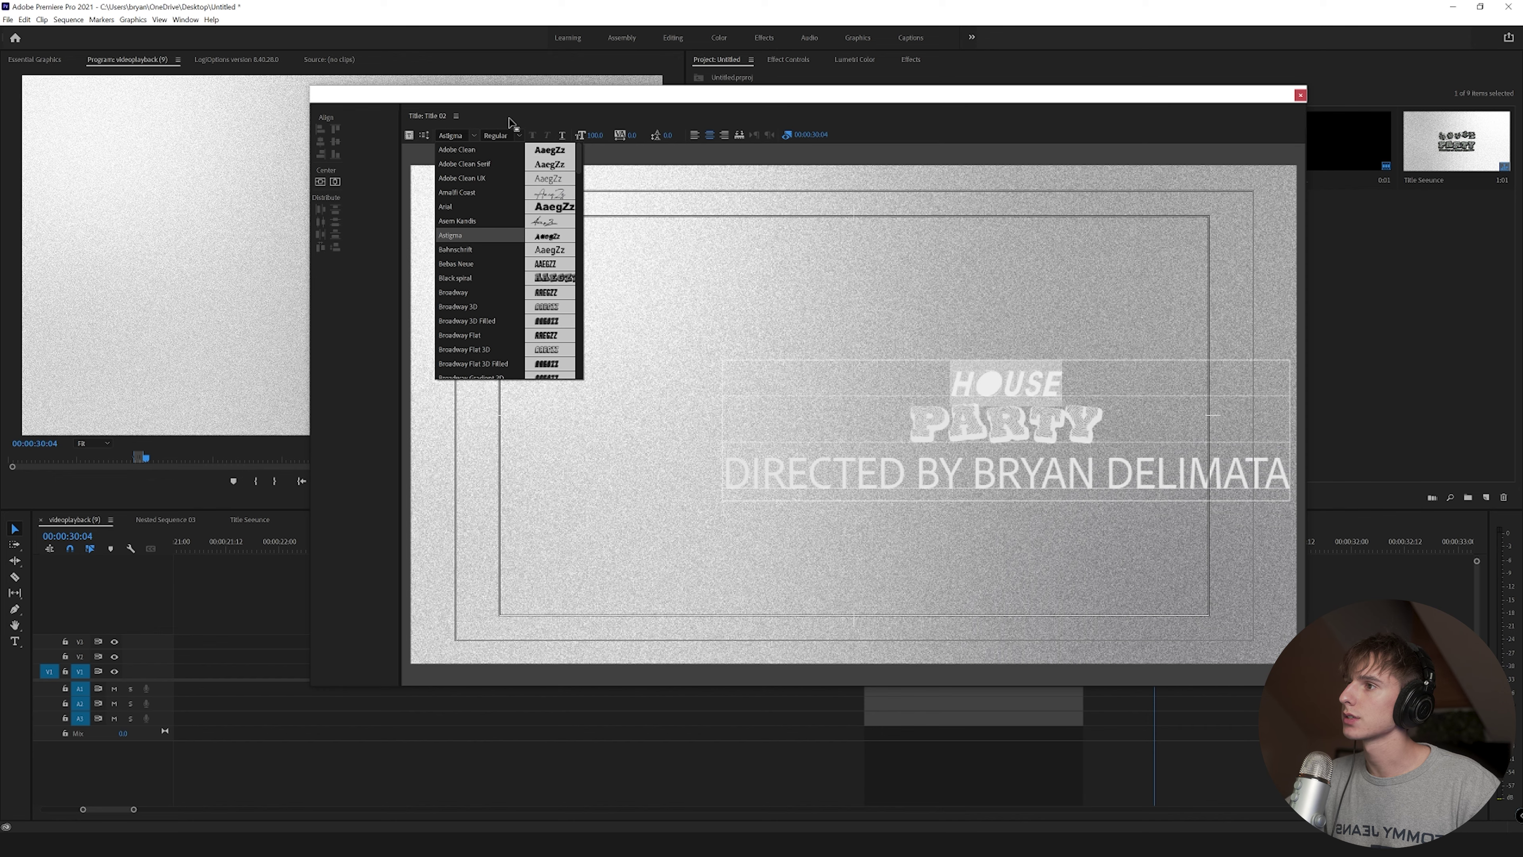
pyautogui.press('Escape')
# Center the title text block horizontally and vertically in the frame.
pyautogui.click(335, 182)
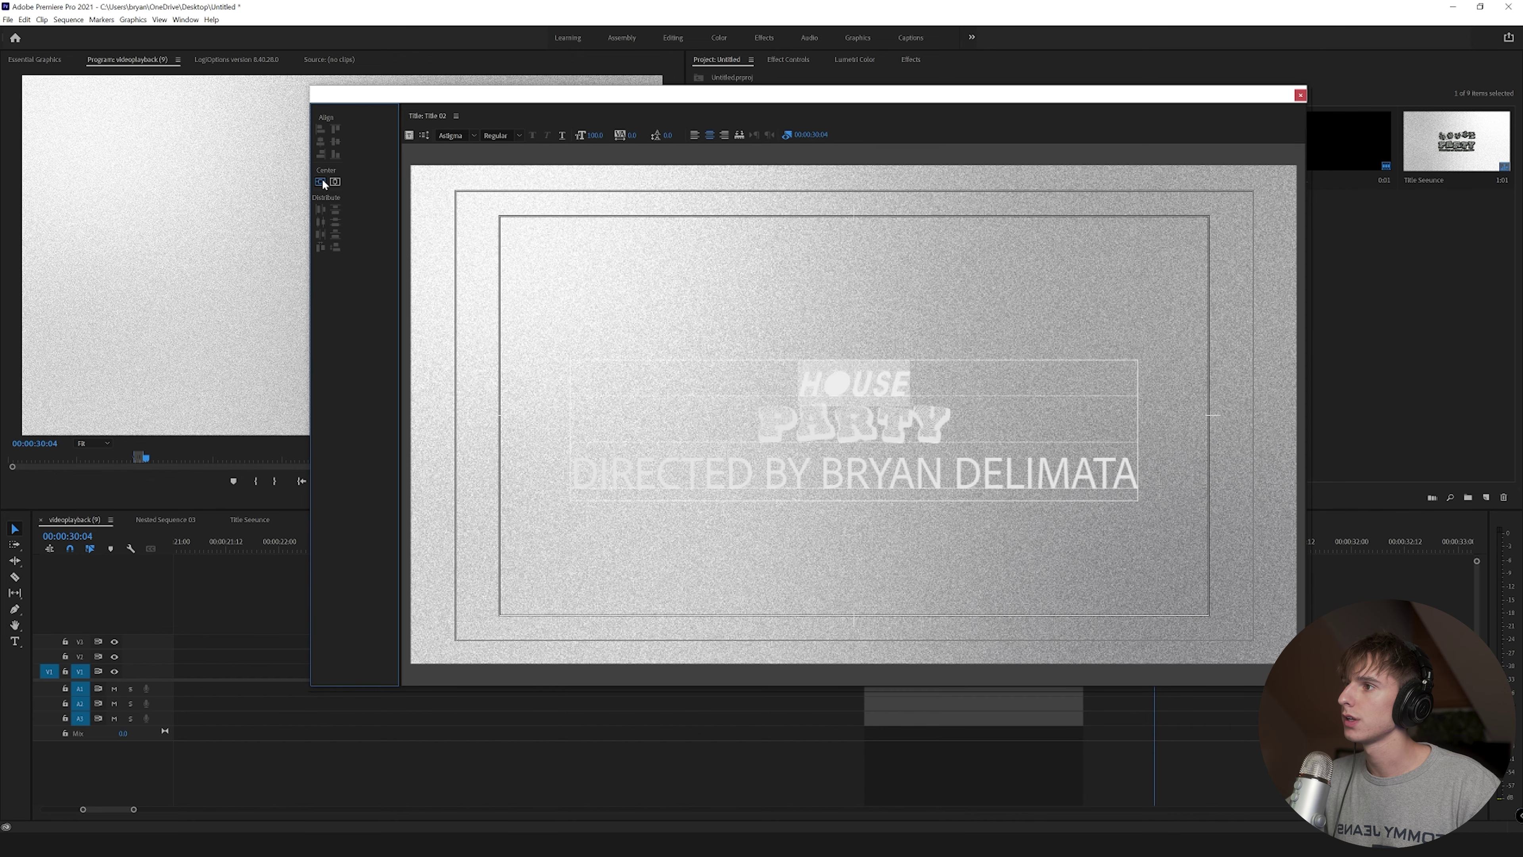
pyautogui.click(456, 116)
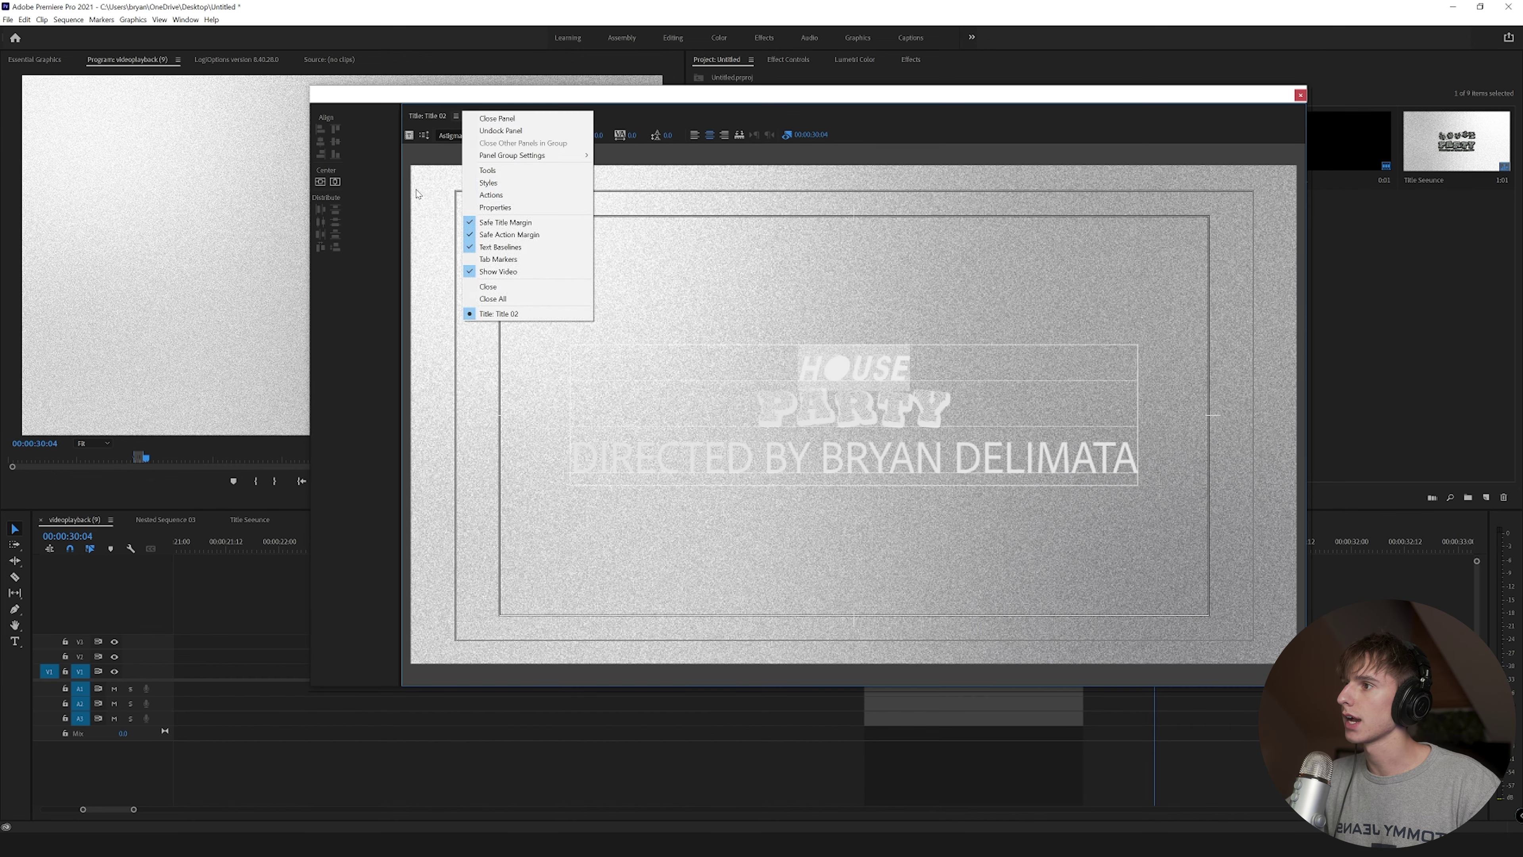
pyautogui.click(325, 183)
# Set the credit line to a smaller Arial Bold and enlarge the HOUSE and PARTY lines with wide letter spacing.
pyautogui.moveTo(574, 461); pyautogui.dragTo(1140, 467)
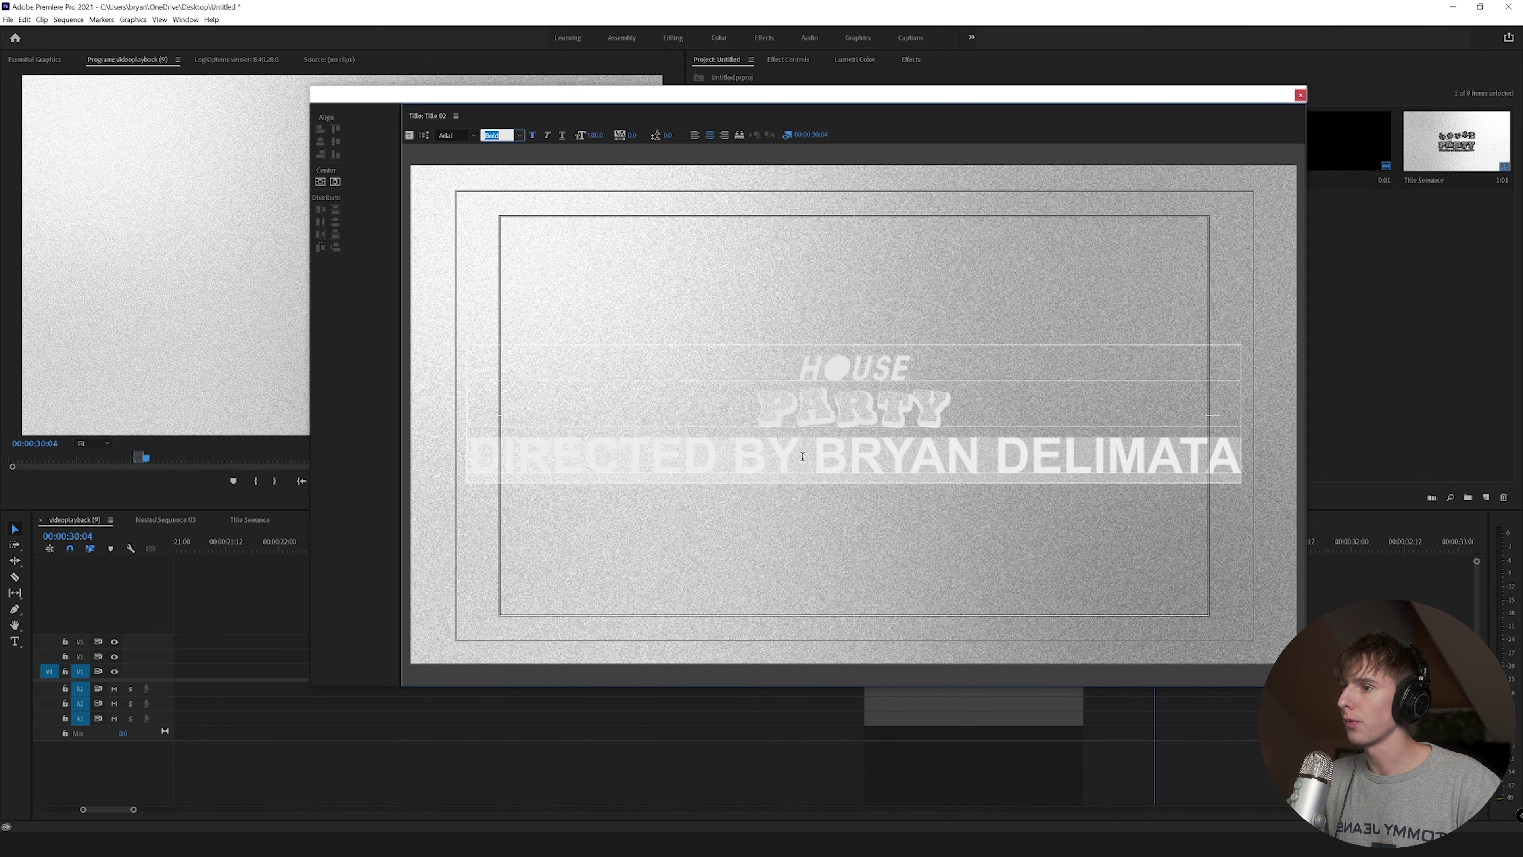
pyautogui.moveTo(595, 134); pyautogui.dragTo(581, 135)
pyautogui.click(848, 407)
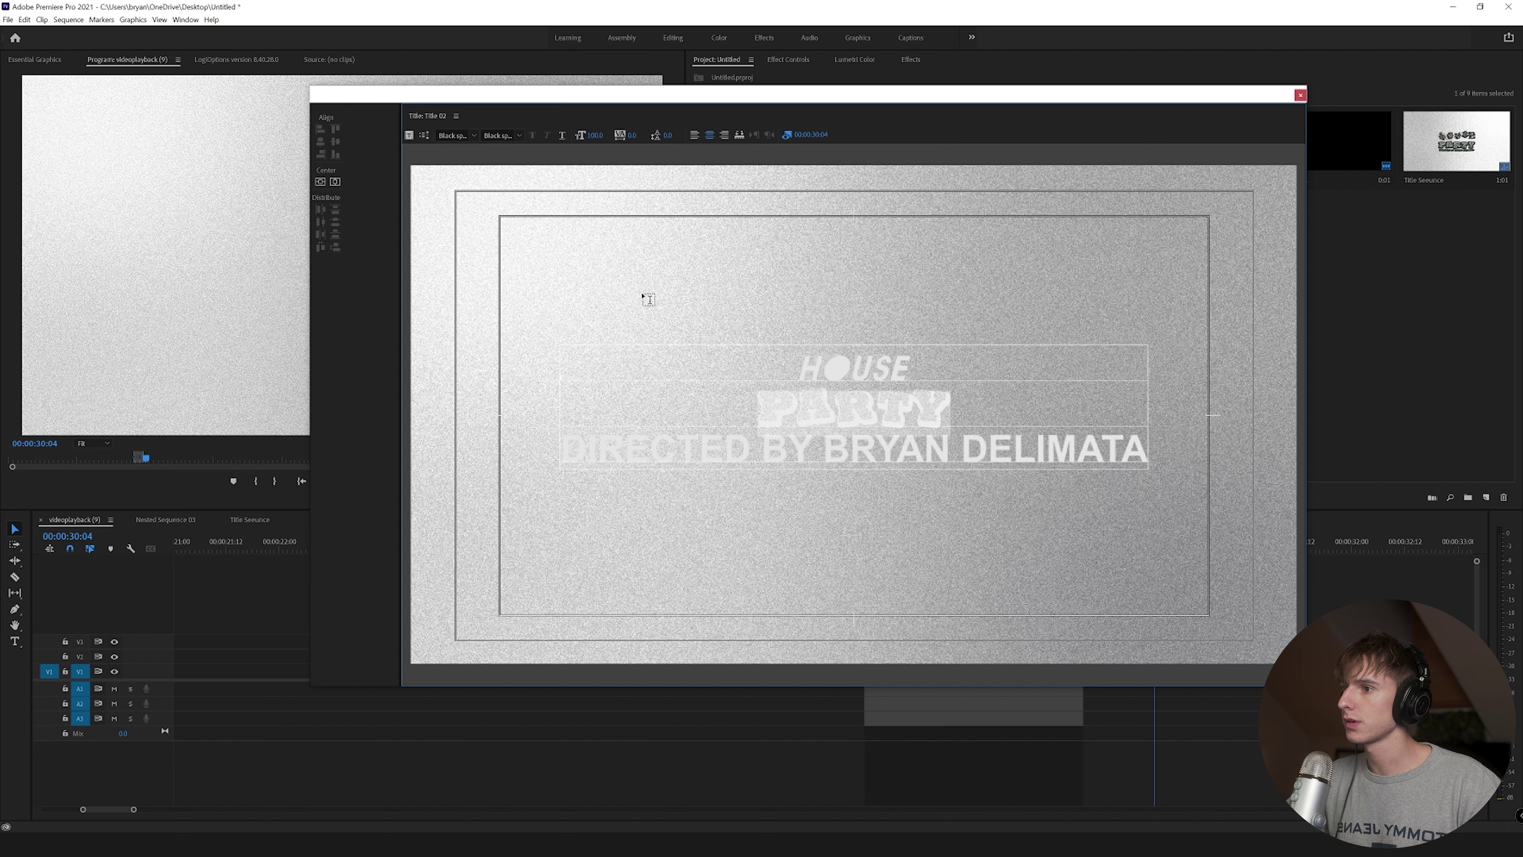
pyautogui.moveTo(596, 134); pyautogui.dragTo(638, 136)
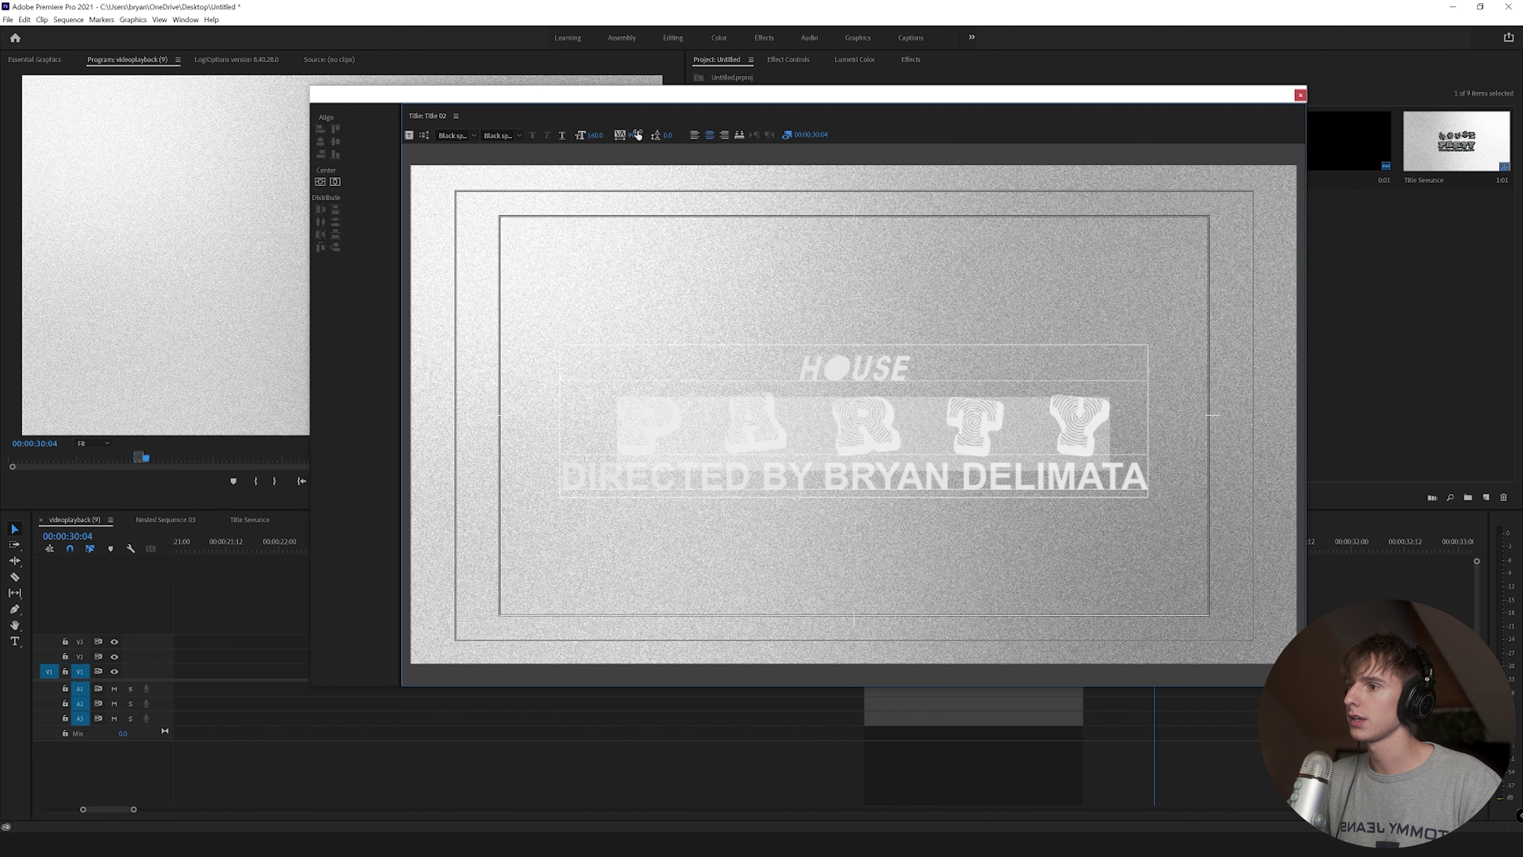
# Set the title text's fill color to black and place the title on V2 above the Color Matte clip.
pyautogui.click(456, 115)
pyautogui.click(490, 209)
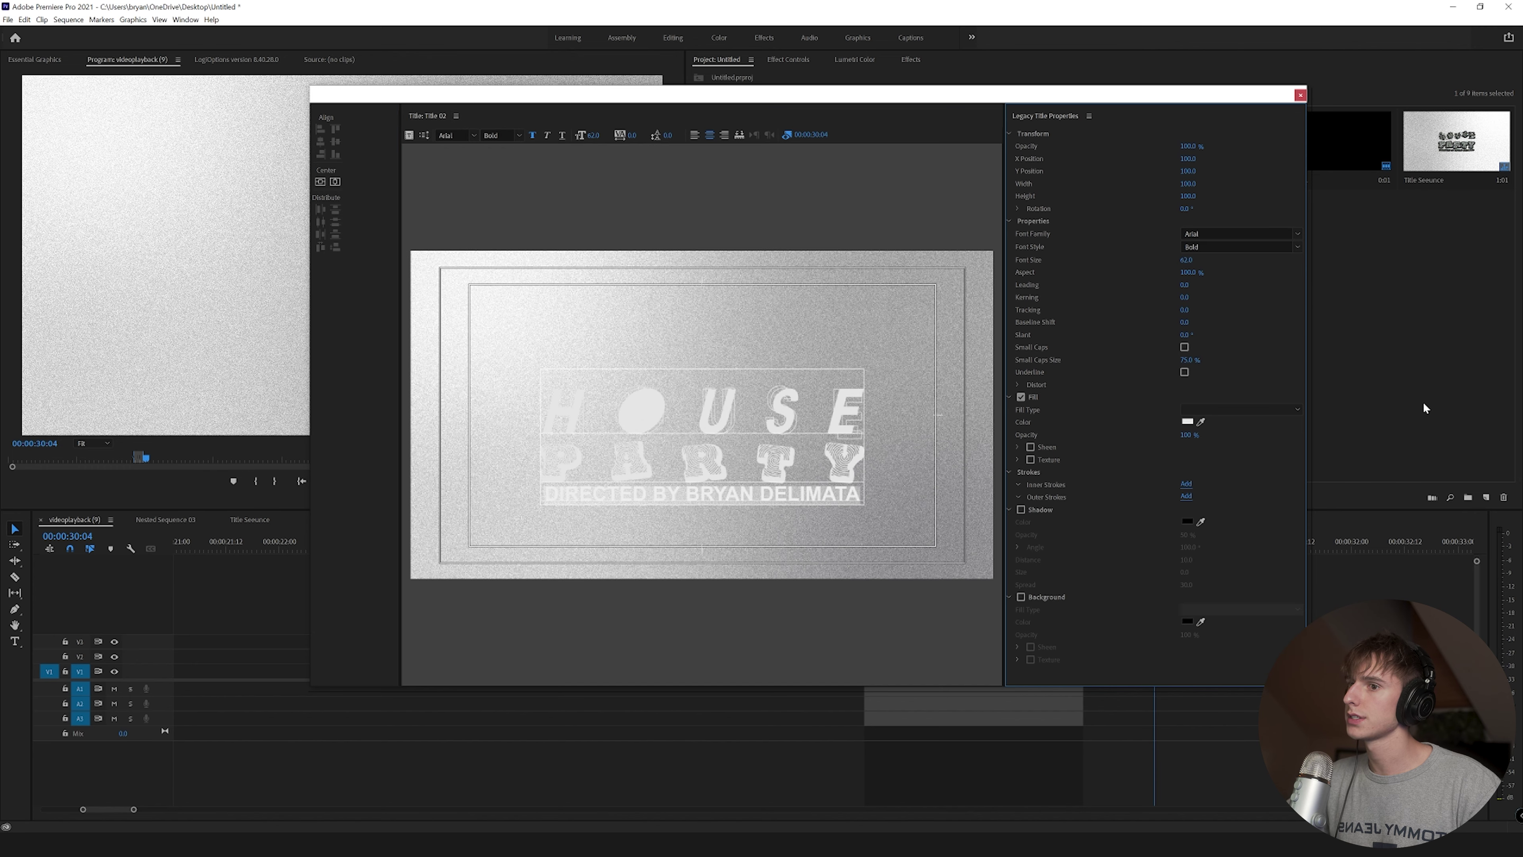
pyautogui.click(1188, 422)
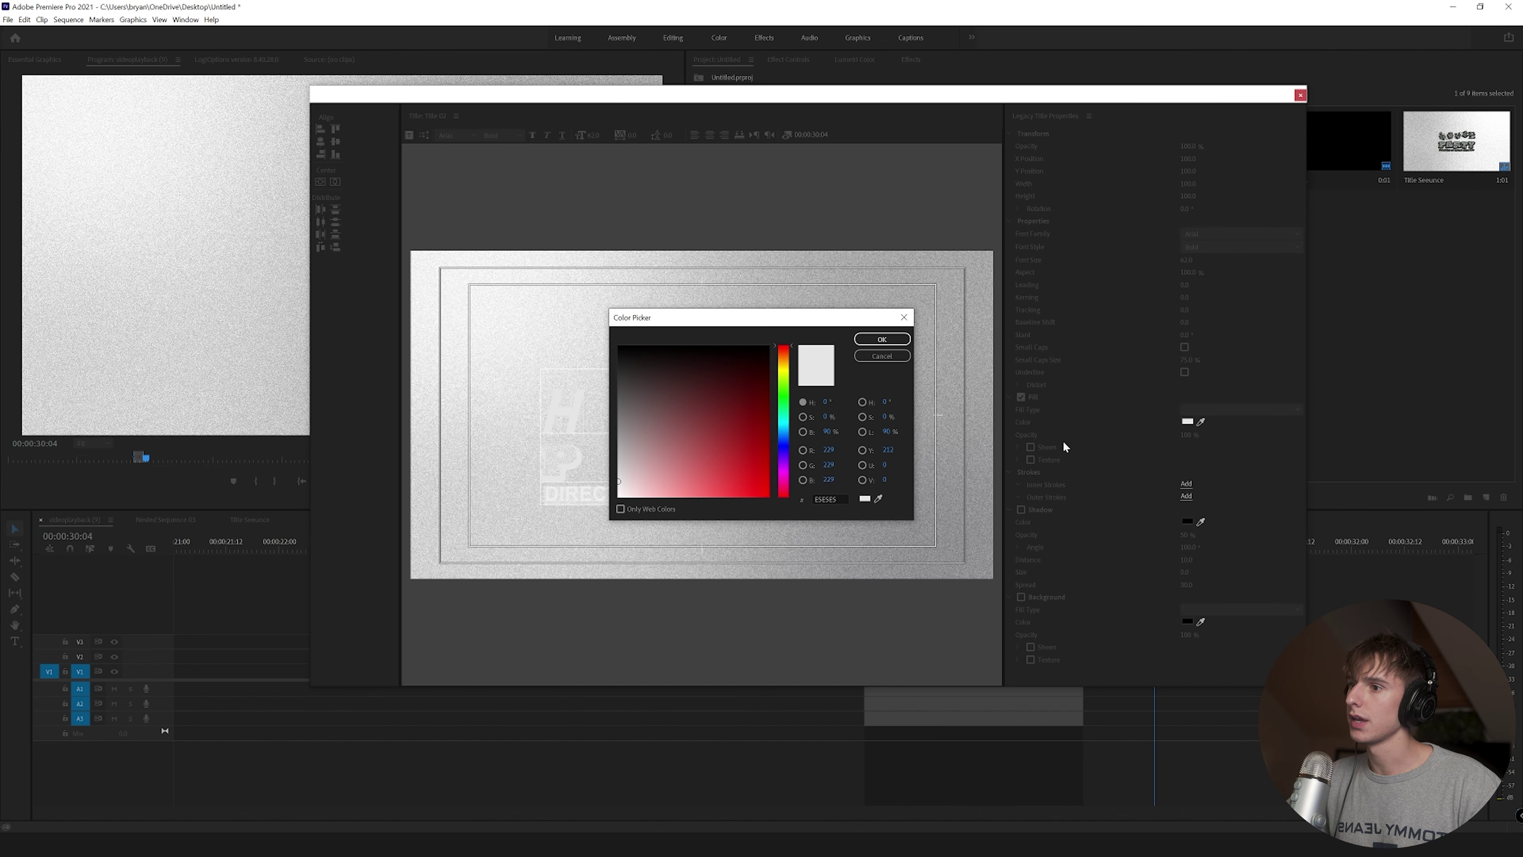
pyautogui.click(887, 356)
pyautogui.click(1187, 421)
pyautogui.moveTo(717, 411); pyautogui.dragTo(678, 347)
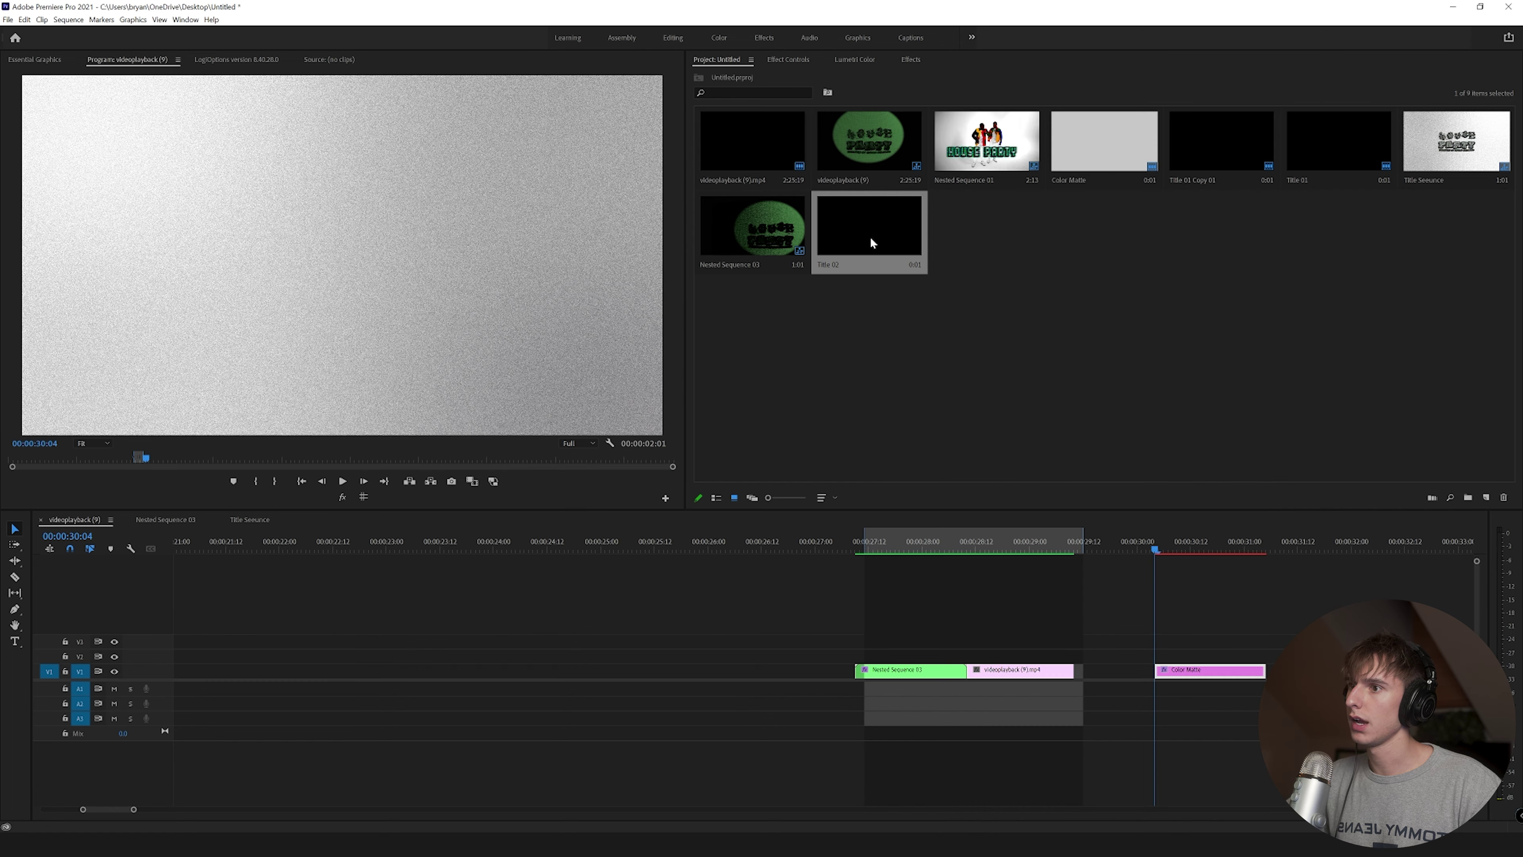
pyautogui.moveTo(864, 239); pyautogui.dragTo(1157, 655)
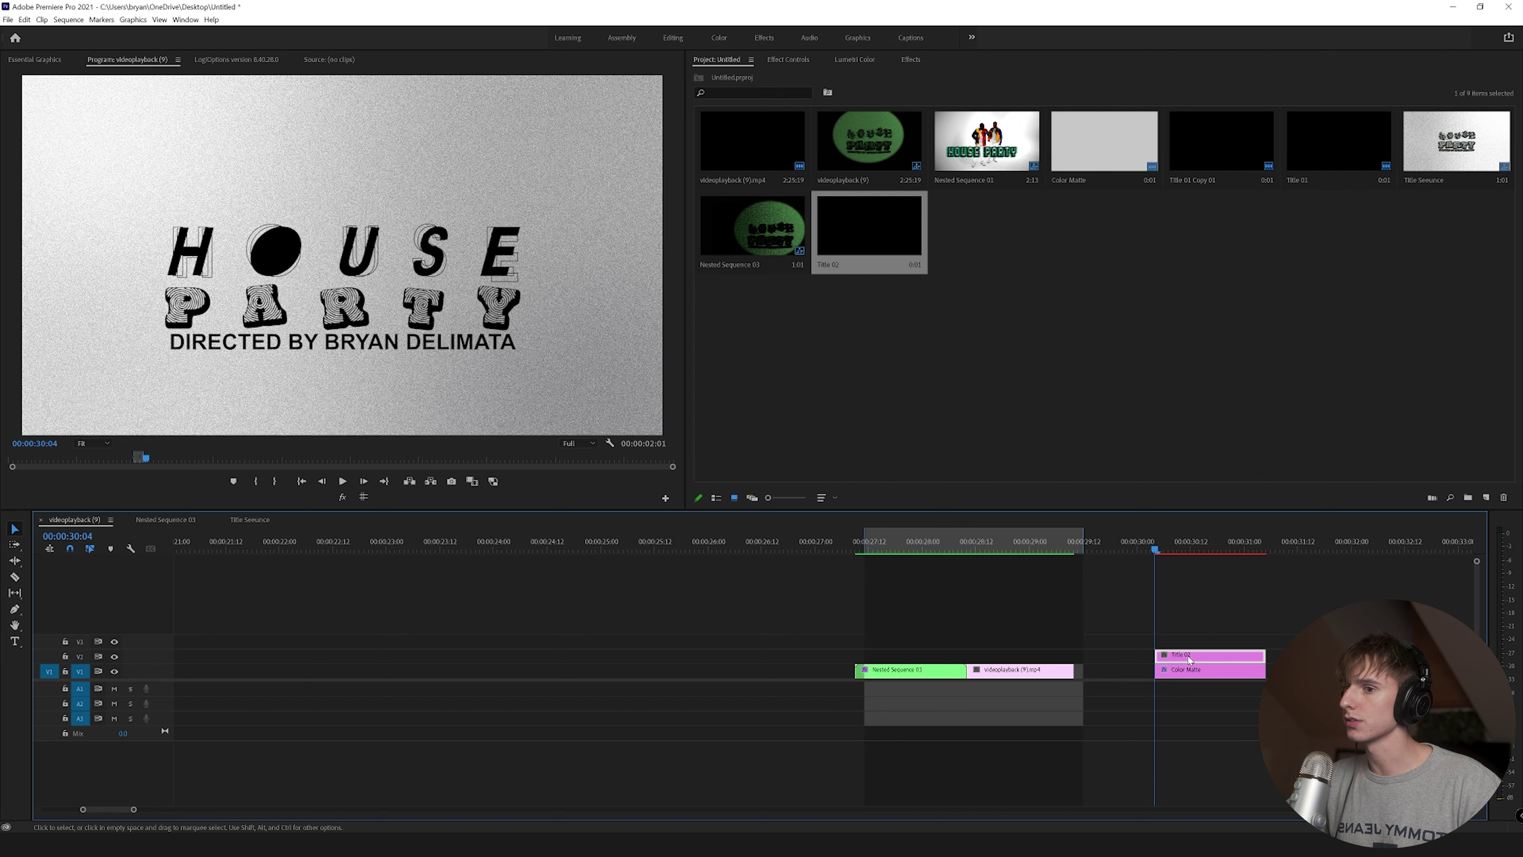
# Reopen the title, increase the leading above the credit line and re-center the text block vertically.
pyautogui.doubleClick(296, 351)
pyautogui.doubleClick(733, 413)
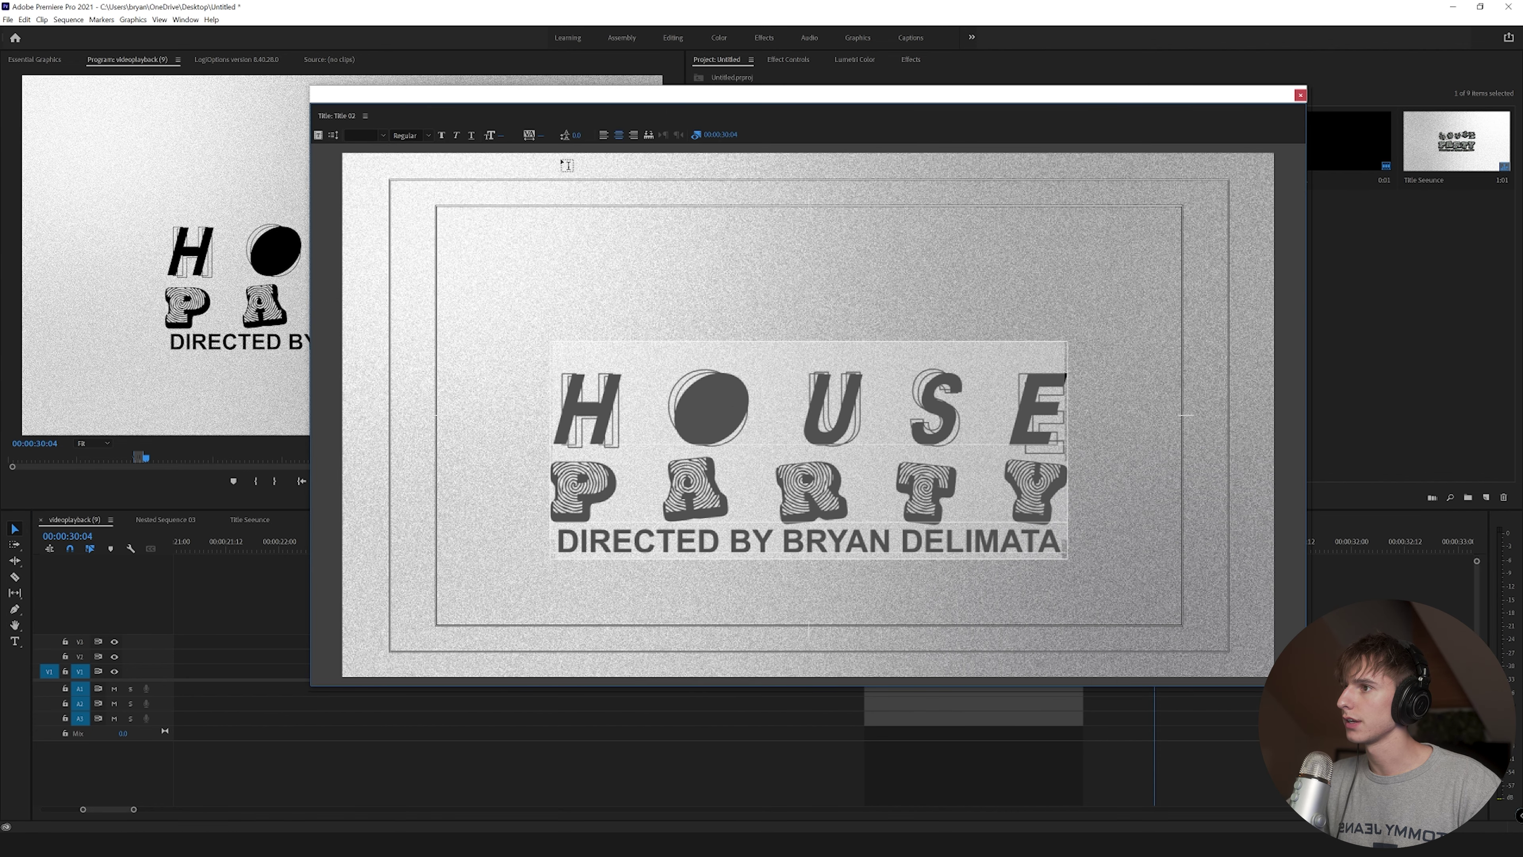
pyautogui.moveTo(575, 134); pyautogui.dragTo(584, 134)
pyautogui.click(365, 116)
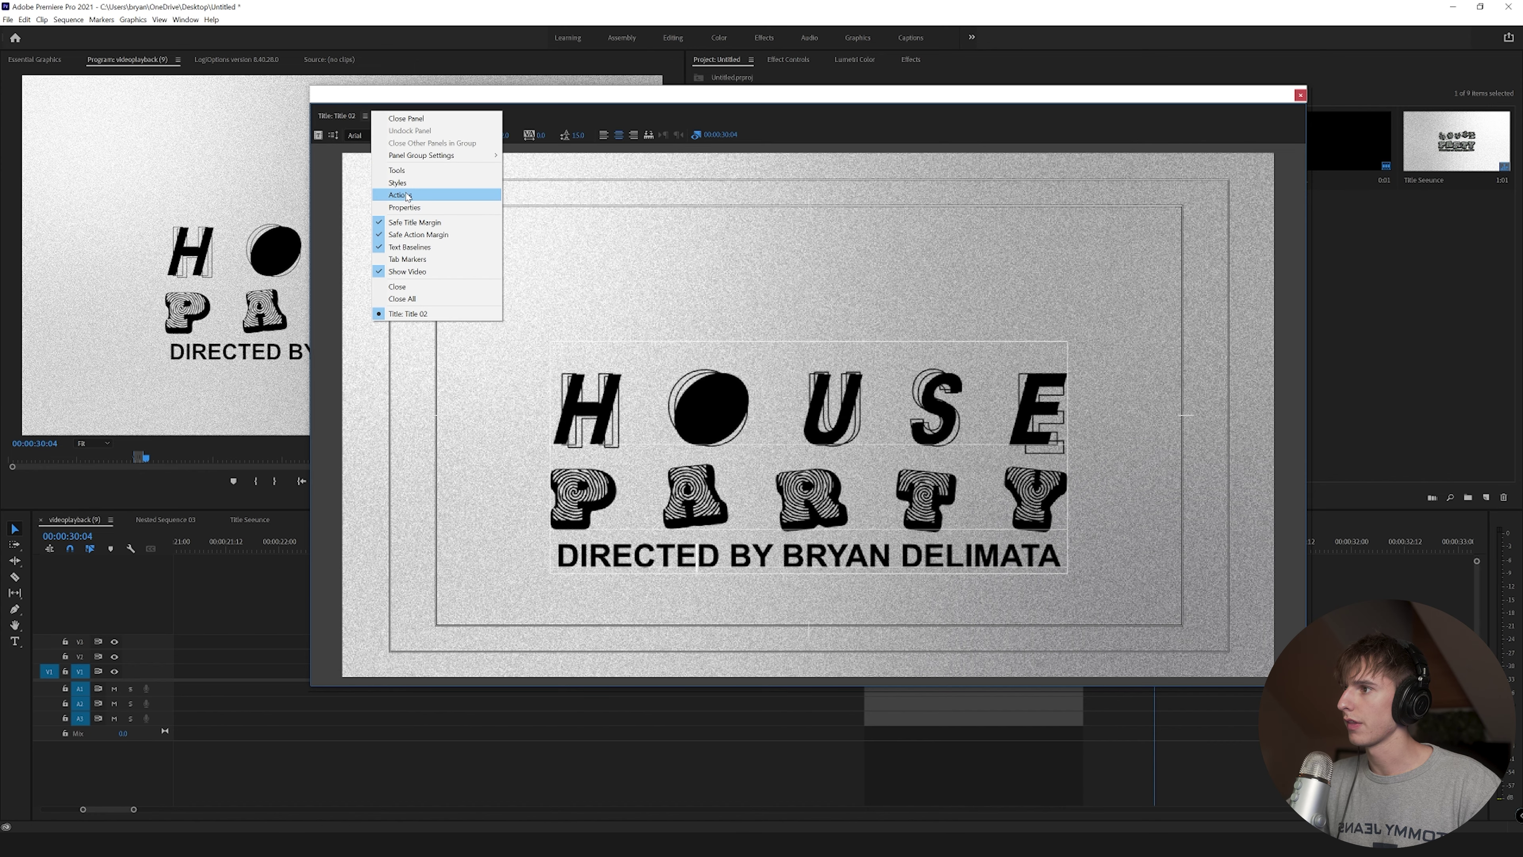
pyautogui.click(400, 195)
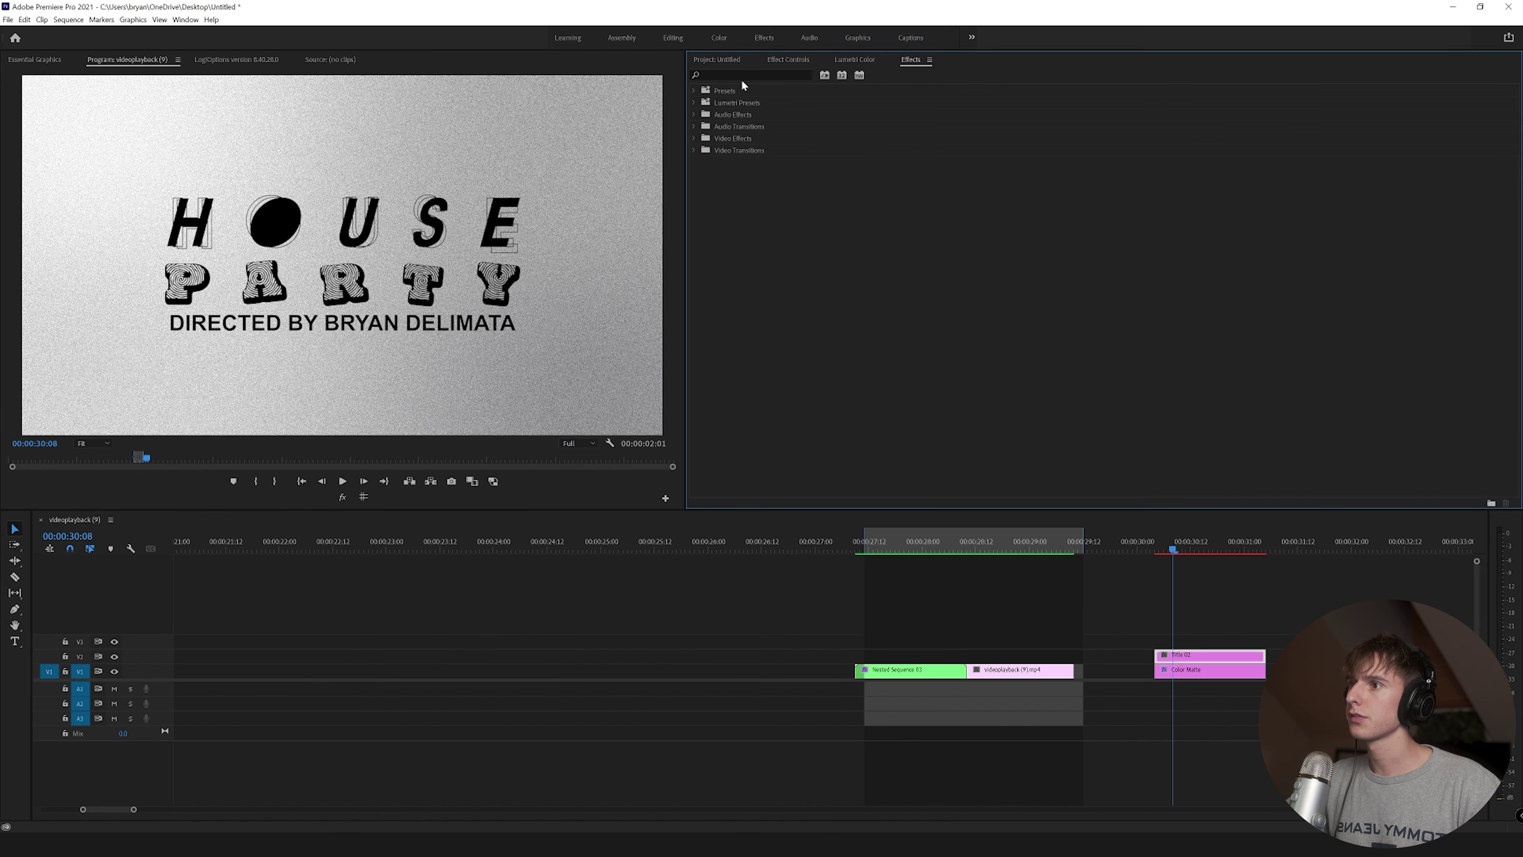
# Find the AV Club effect and apply it to the title clip on V2.
pyautogui.click(741, 76)
pyautogui.write('AV CLU')
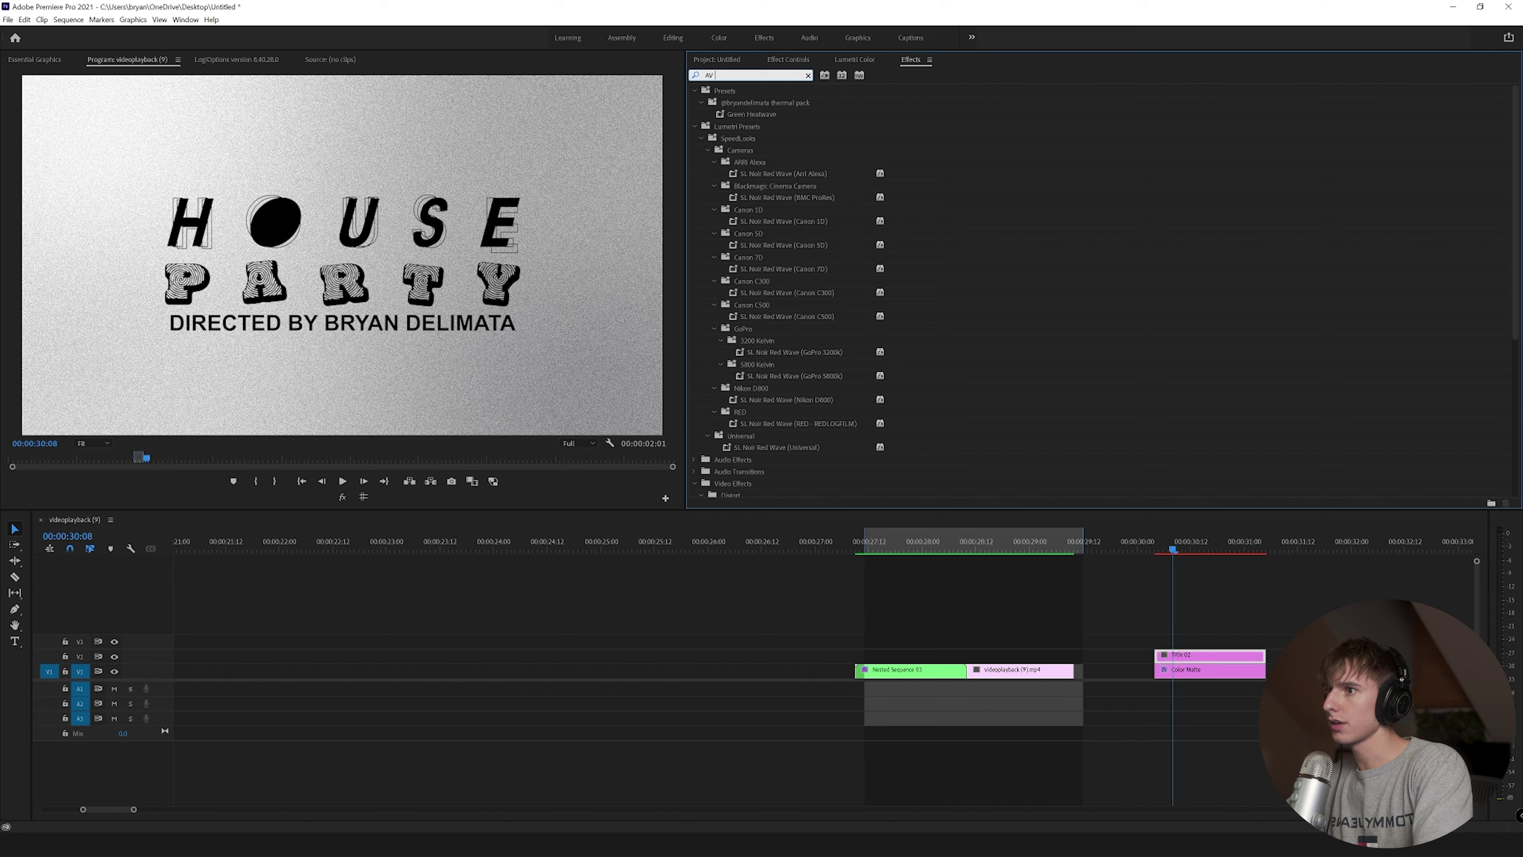
pyautogui.moveTo(734, 161); pyautogui.dragTo(1187, 658)
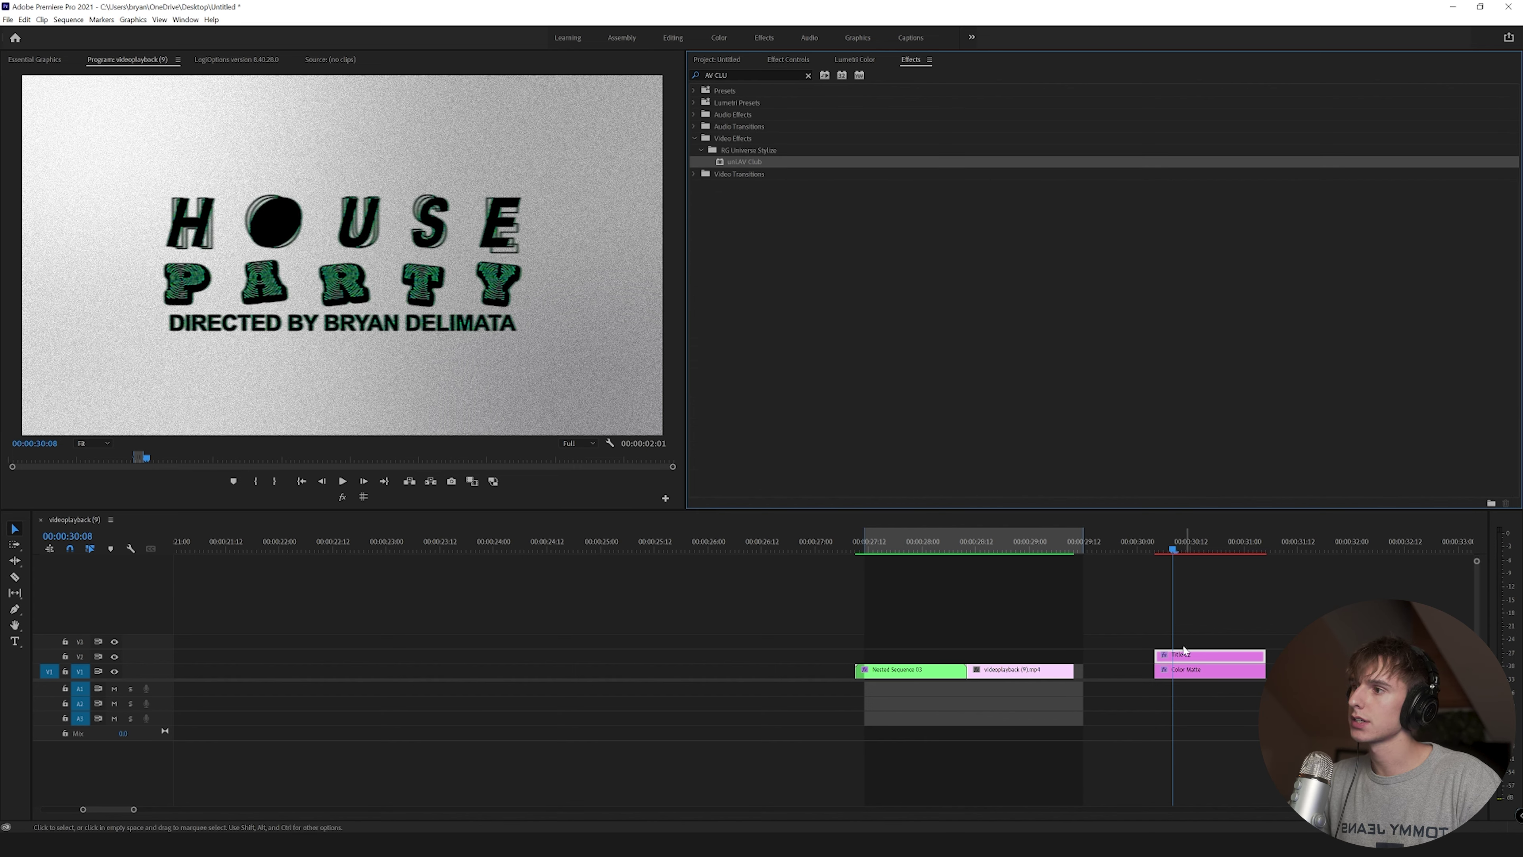
# Turn off Color Blink and set the Edge Color to white in the title's AV Club effect.
pyautogui.click(810, 60)
pyautogui.scroll(-3, 1016, 456)
pyautogui.click(947, 452)
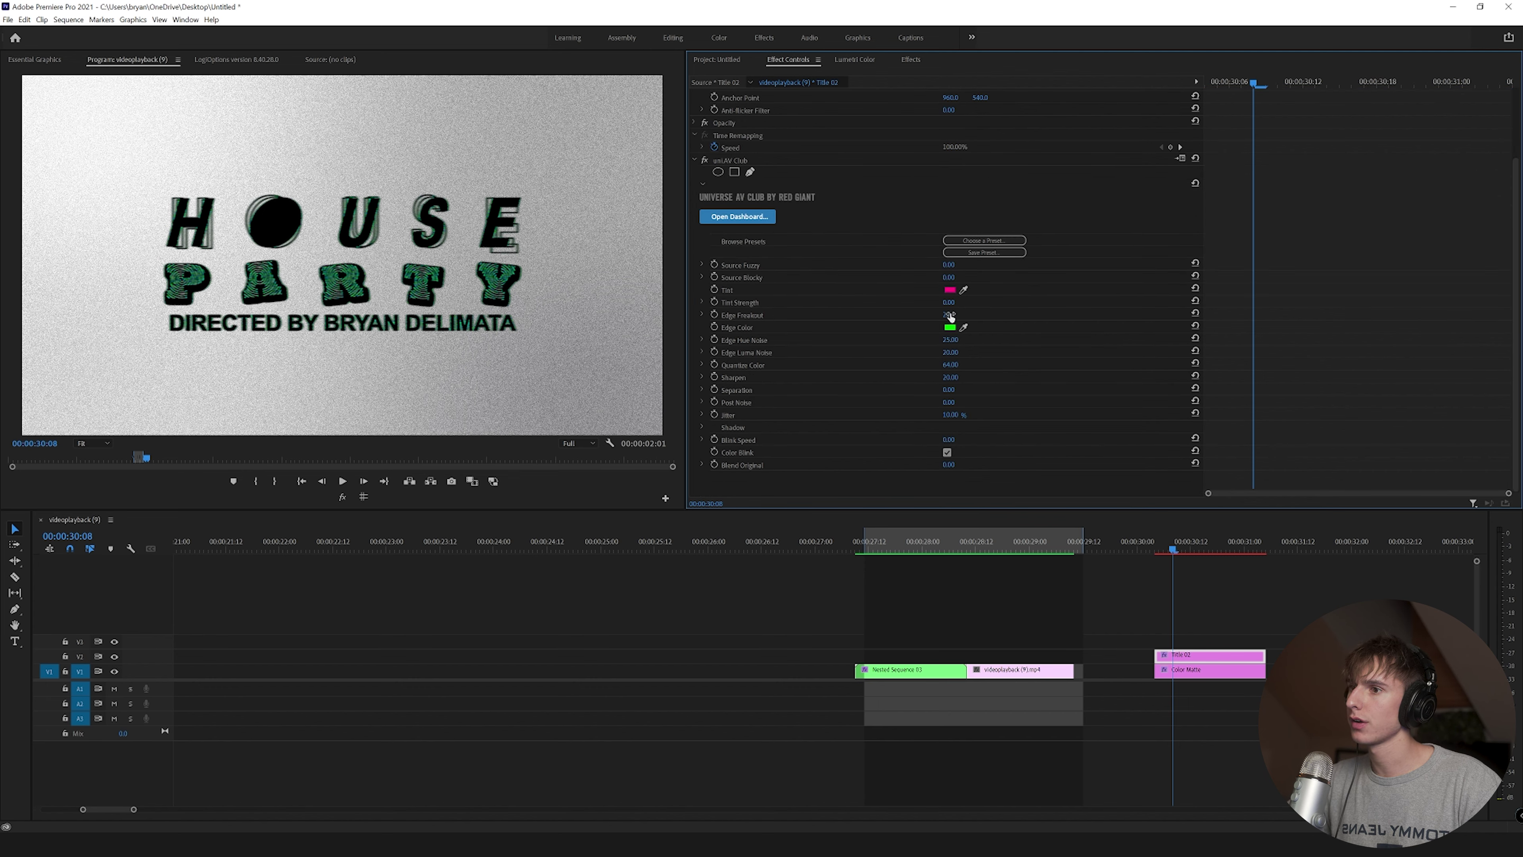
pyautogui.scroll(1, 953, 339)
pyautogui.click(953, 340)
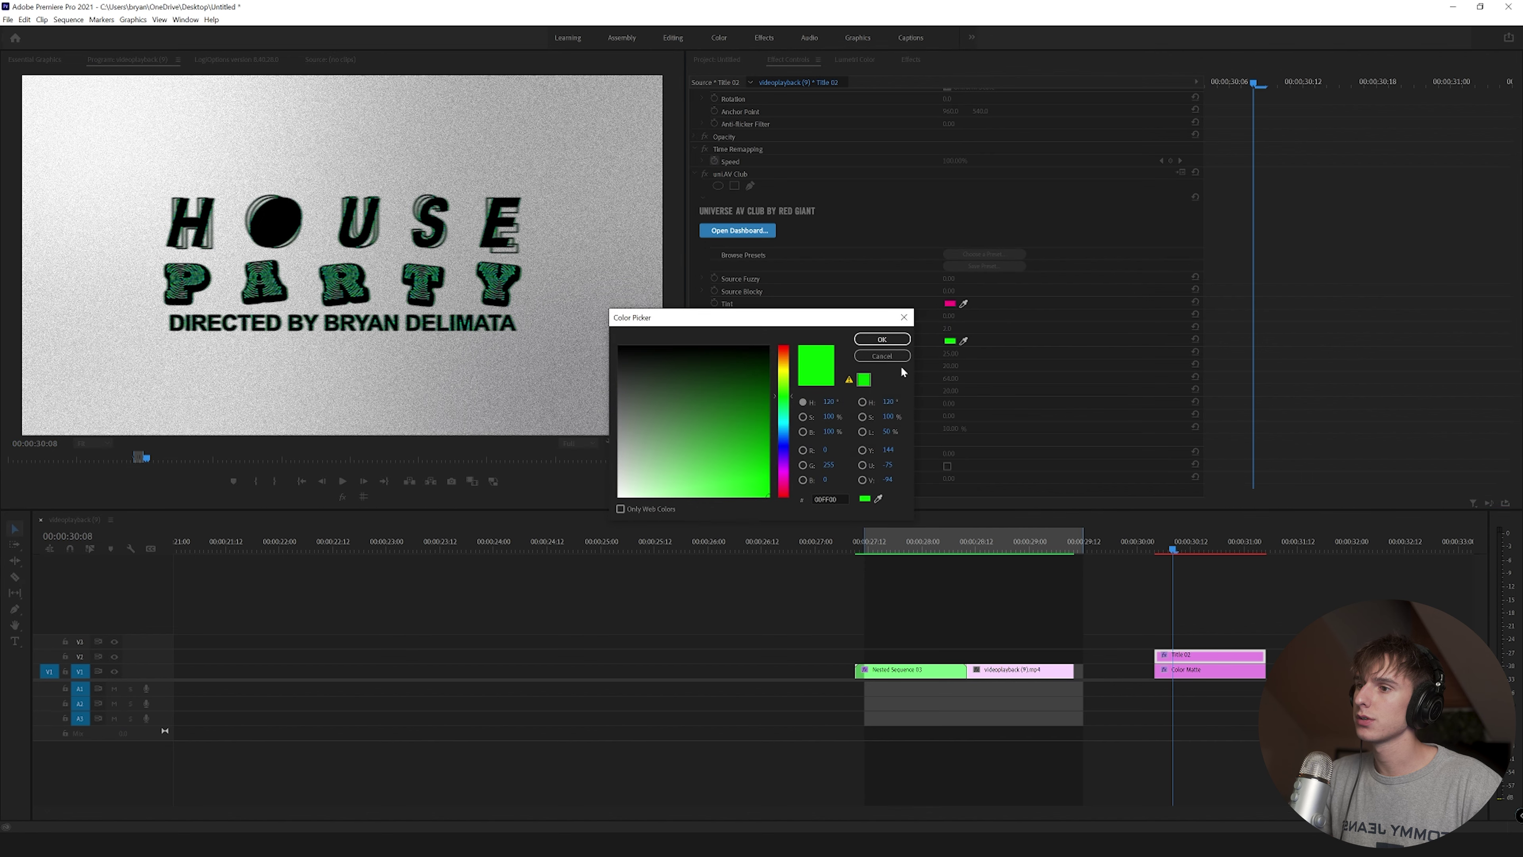
pyautogui.moveTo(695, 441); pyautogui.dragTo(562, 563)
pyautogui.moveTo(824, 317); pyautogui.dragTo(479, 295)
pyautogui.click(525, 318)
# Try another Edge Freakout value and undo it, and set AV Club's Sharpen to 100 and Jitter to 40%.
pyautogui.moveTo(947, 329)
pyautogui.mouseDown()
pyautogui.moveTo(965, 329)
pyautogui.moveTo(946, 329)
pyautogui.mouseUp()
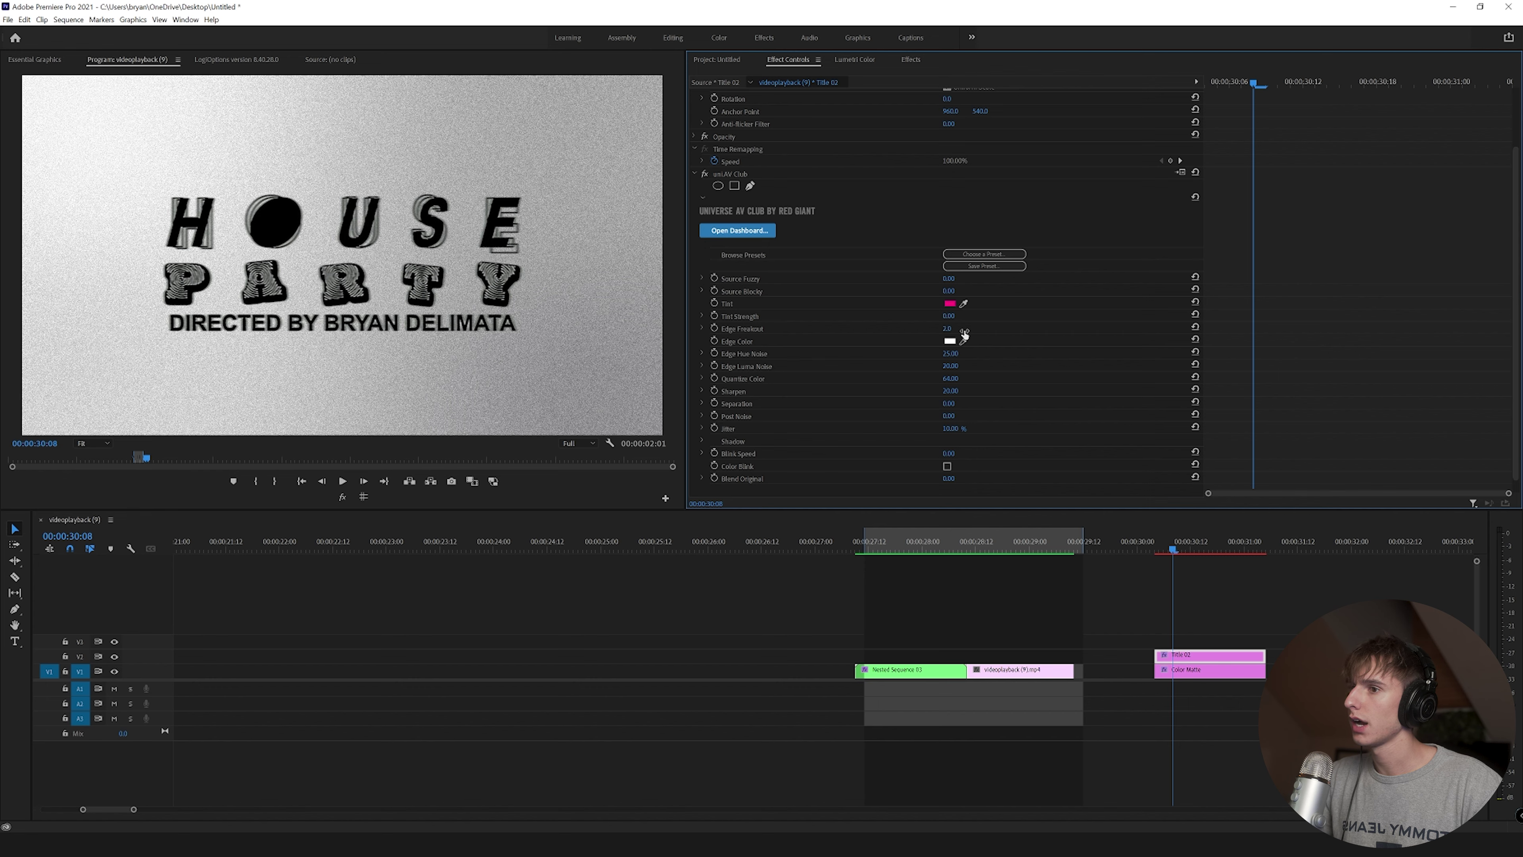
pyautogui.hotkey('ctrl', 'z')
pyautogui.moveTo(949, 391); pyautogui.dragTo(997, 391)
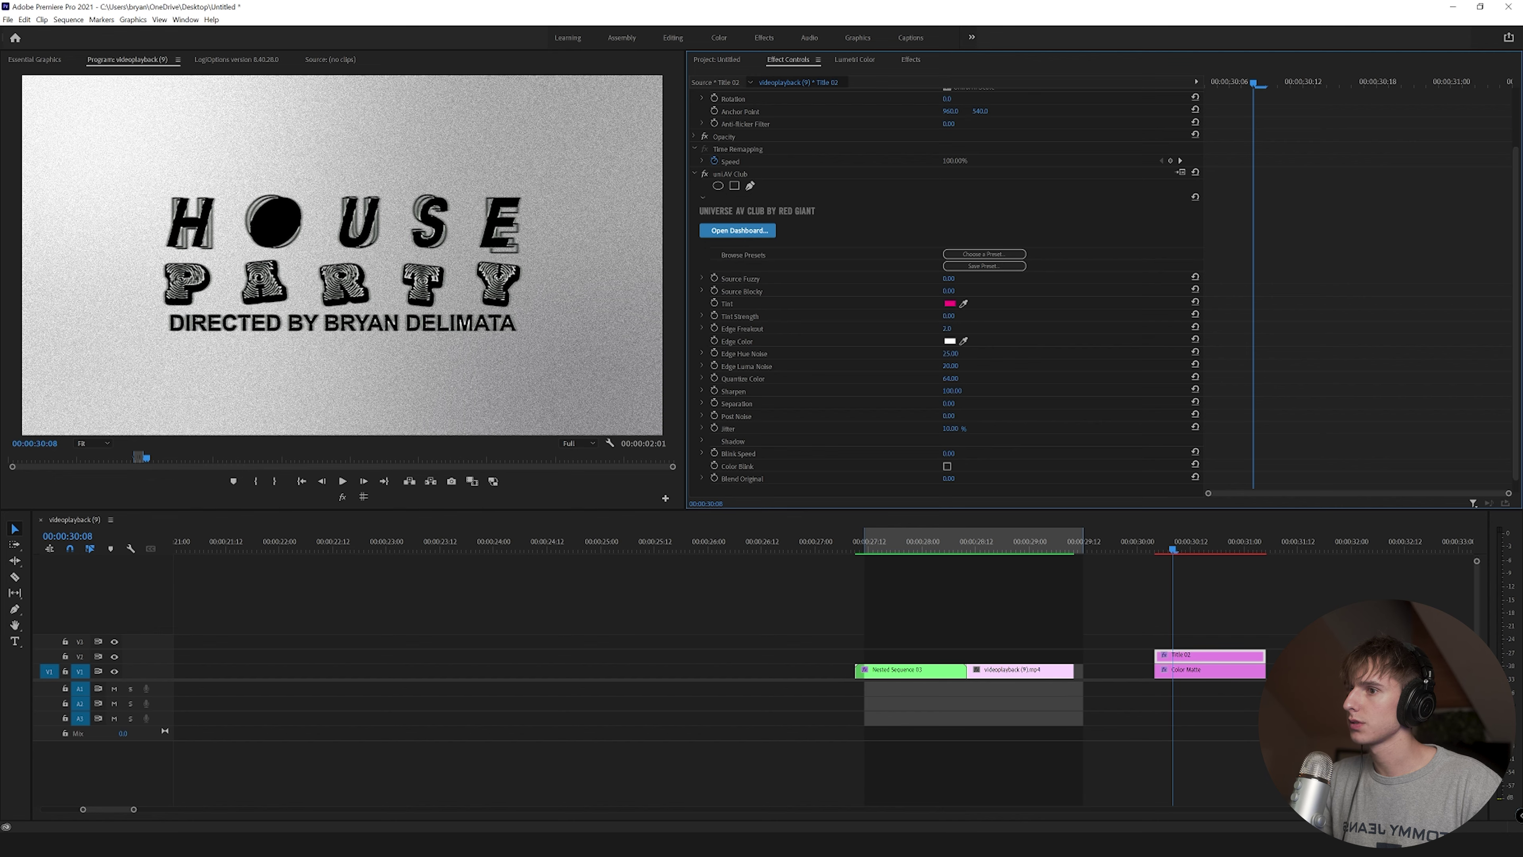
pyautogui.moveTo(949, 404); pyautogui.dragTo(949, 404)
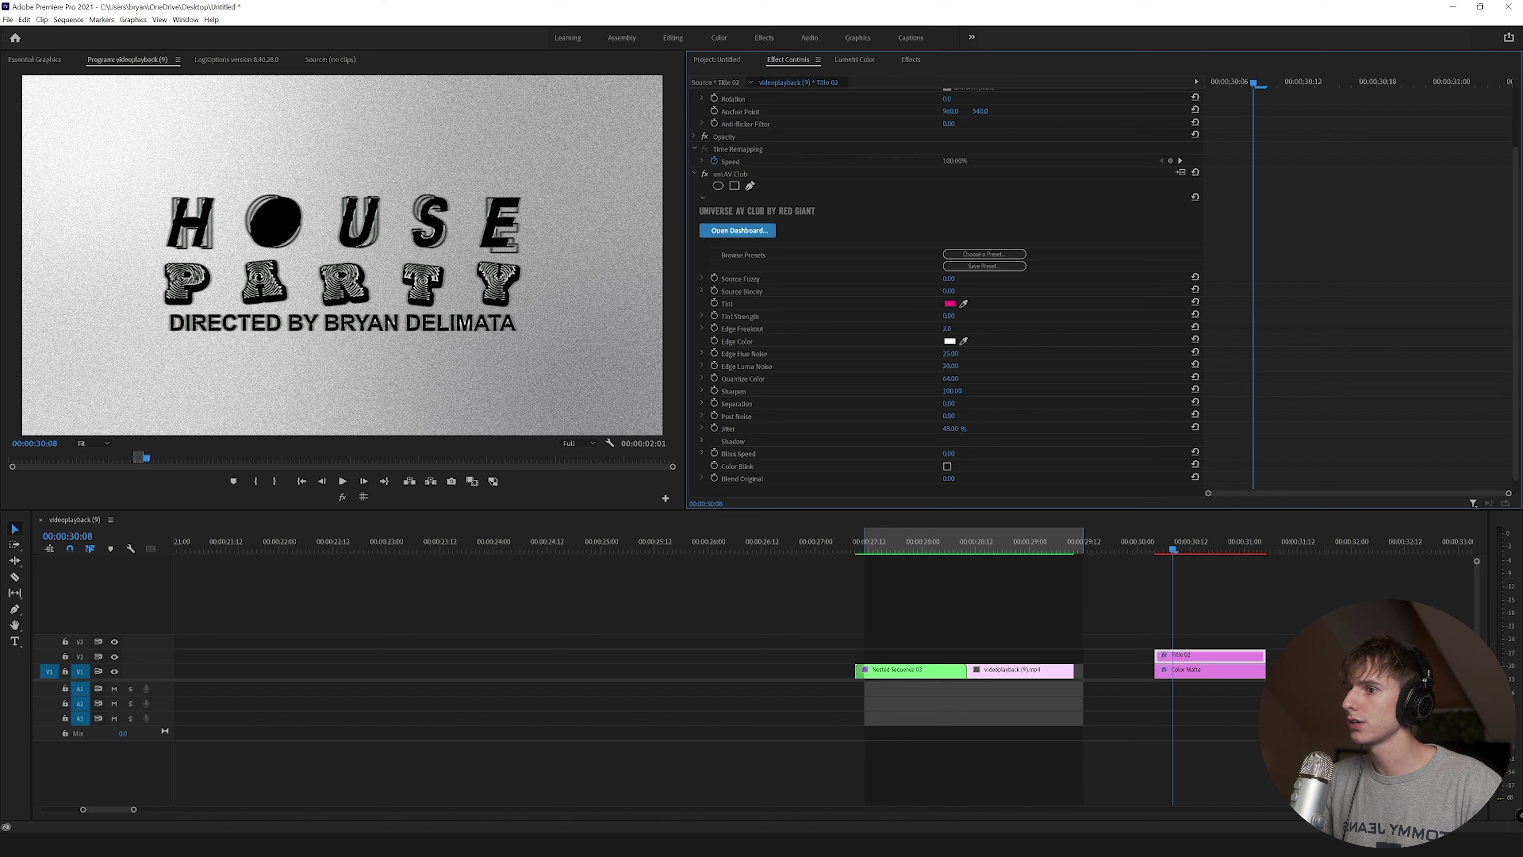
# Preview the title from its start and turn on Color Blink with a Blink Speed of 6.
pyautogui.click(1153, 542)
pyautogui.press('space')
pyautogui.press('space')
pyautogui.click(948, 467)
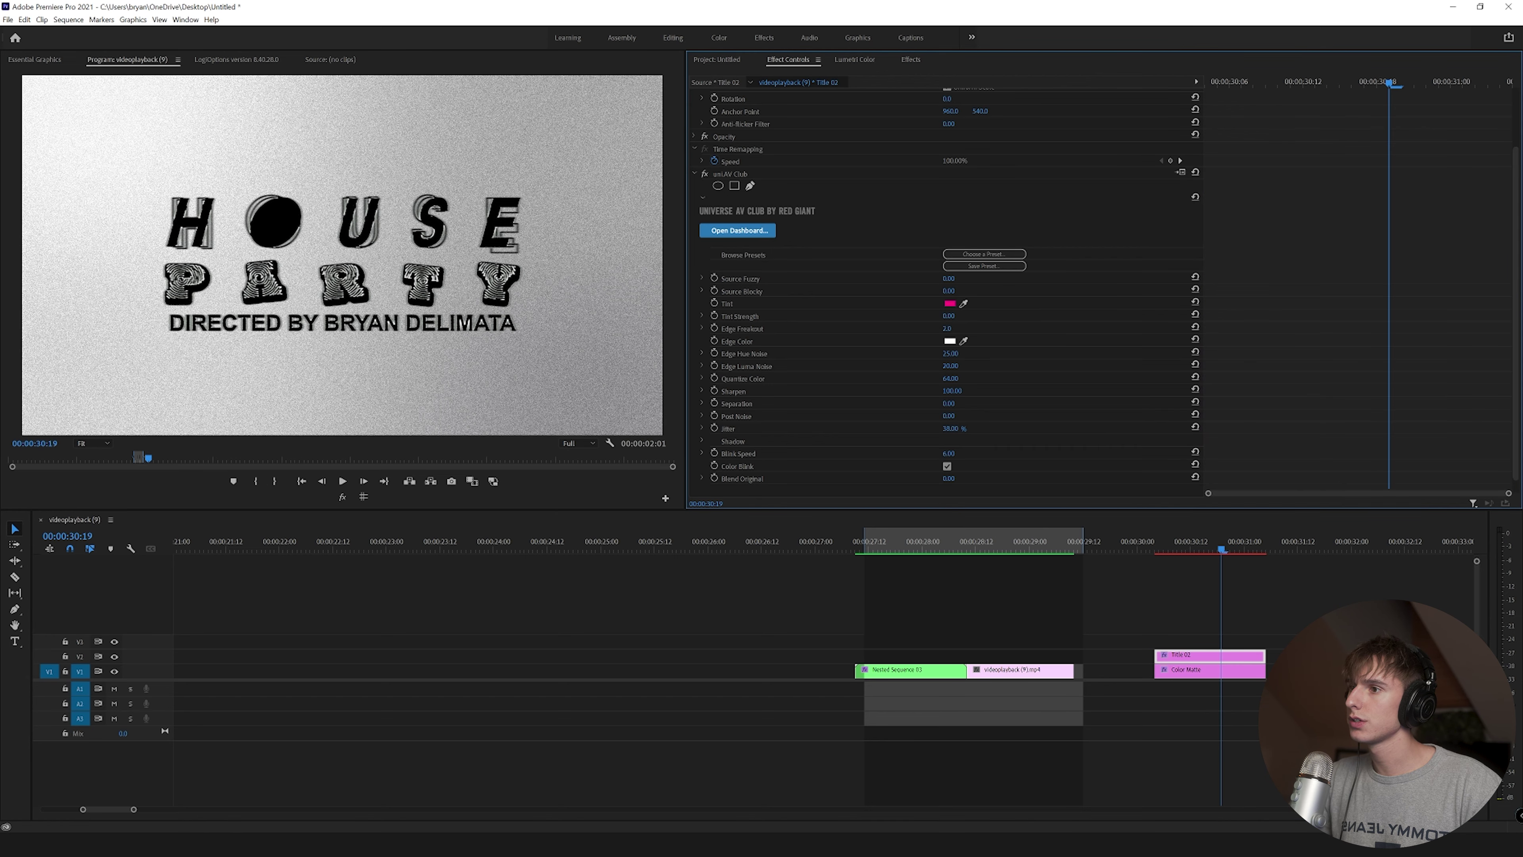
# Apply the Spherize effect to the title clip on V2 and raise its Radius so the lettering bulges and widens.
pyautogui.moveTo(949, 291)
pyautogui.mouseDown()
pyautogui.moveTo(1007, 291)
pyautogui.moveTo(935, 279)
pyautogui.mouseUp()
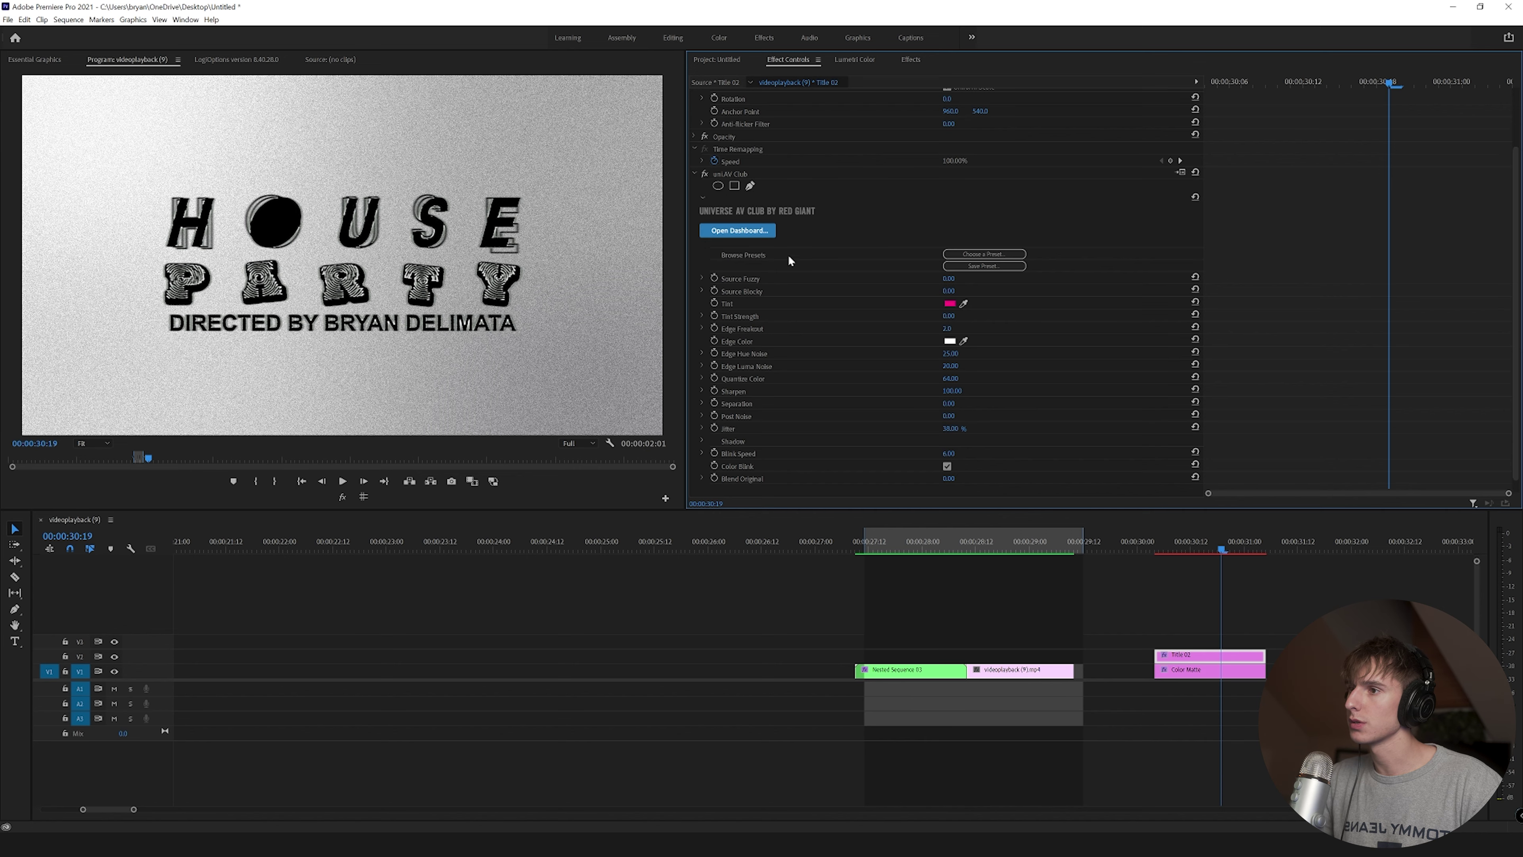
pyautogui.hotkey('shift', '7')
pyautogui.moveTo(738, 161); pyautogui.dragTo(1218, 660)
pyautogui.click(786, 59)
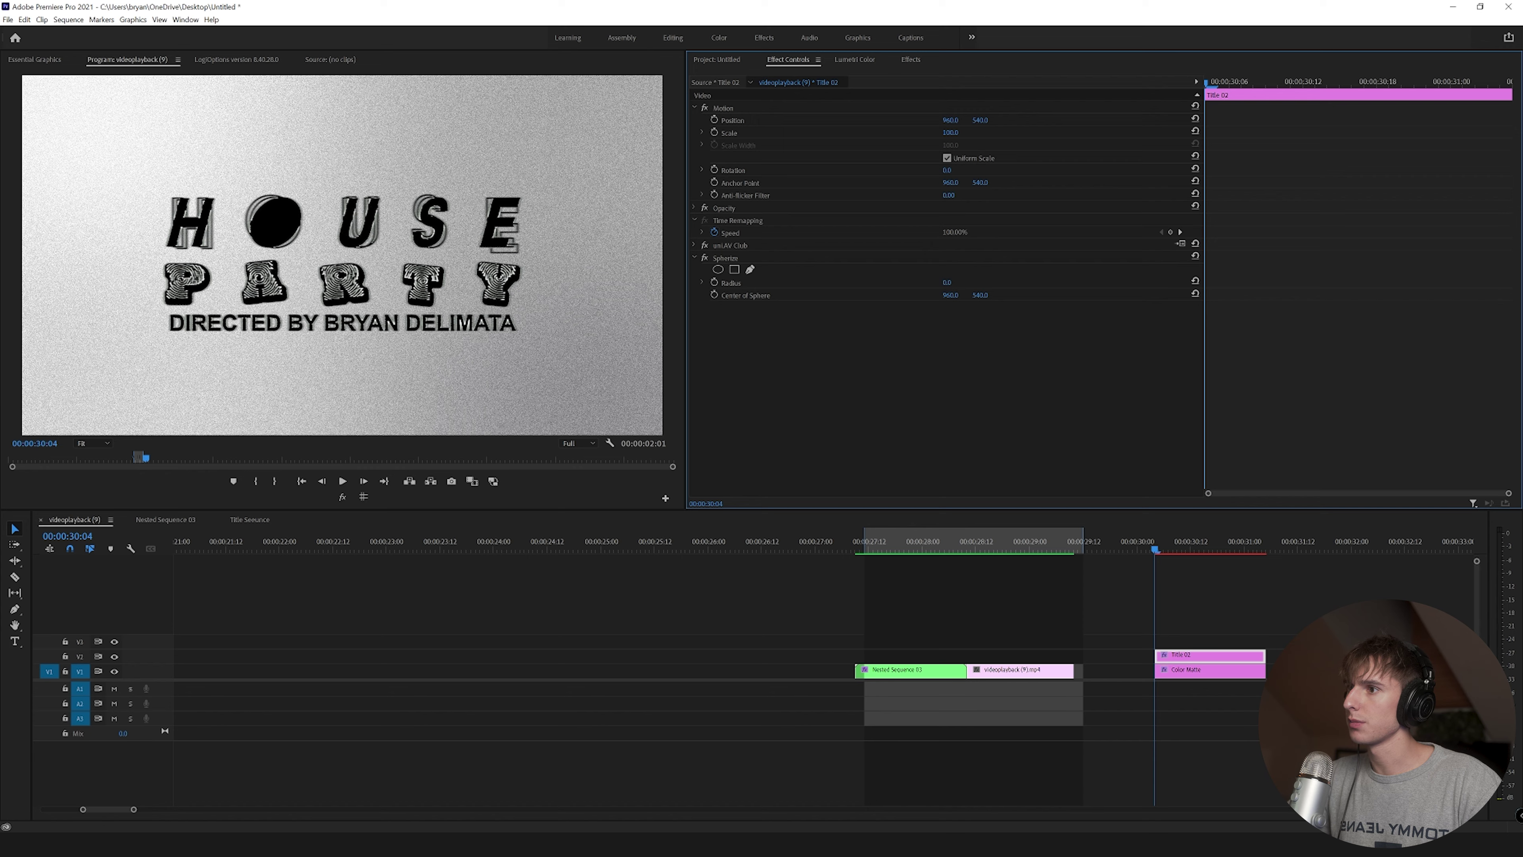
pyautogui.moveTo(949, 282); pyautogui.dragTo(1211, 282)
pyautogui.moveTo(1091, 282); pyautogui.dragTo(1146, 282)
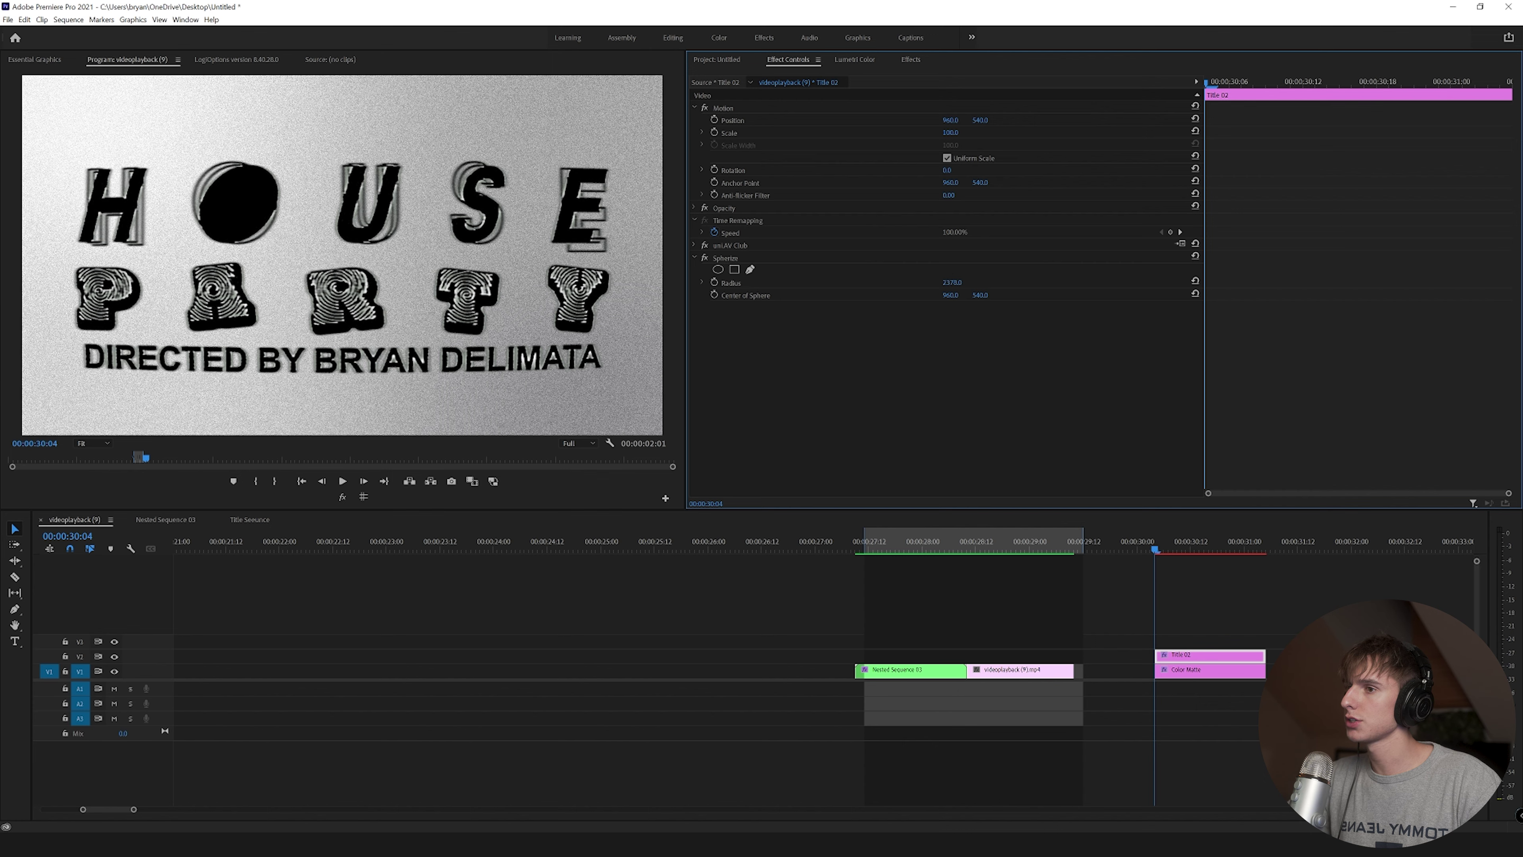
# Keyframe the Spherize Radius from the title clip's start to a lower value at its end, and preview the animation.
pyautogui.click(715, 282)
pyautogui.click(1376, 81)
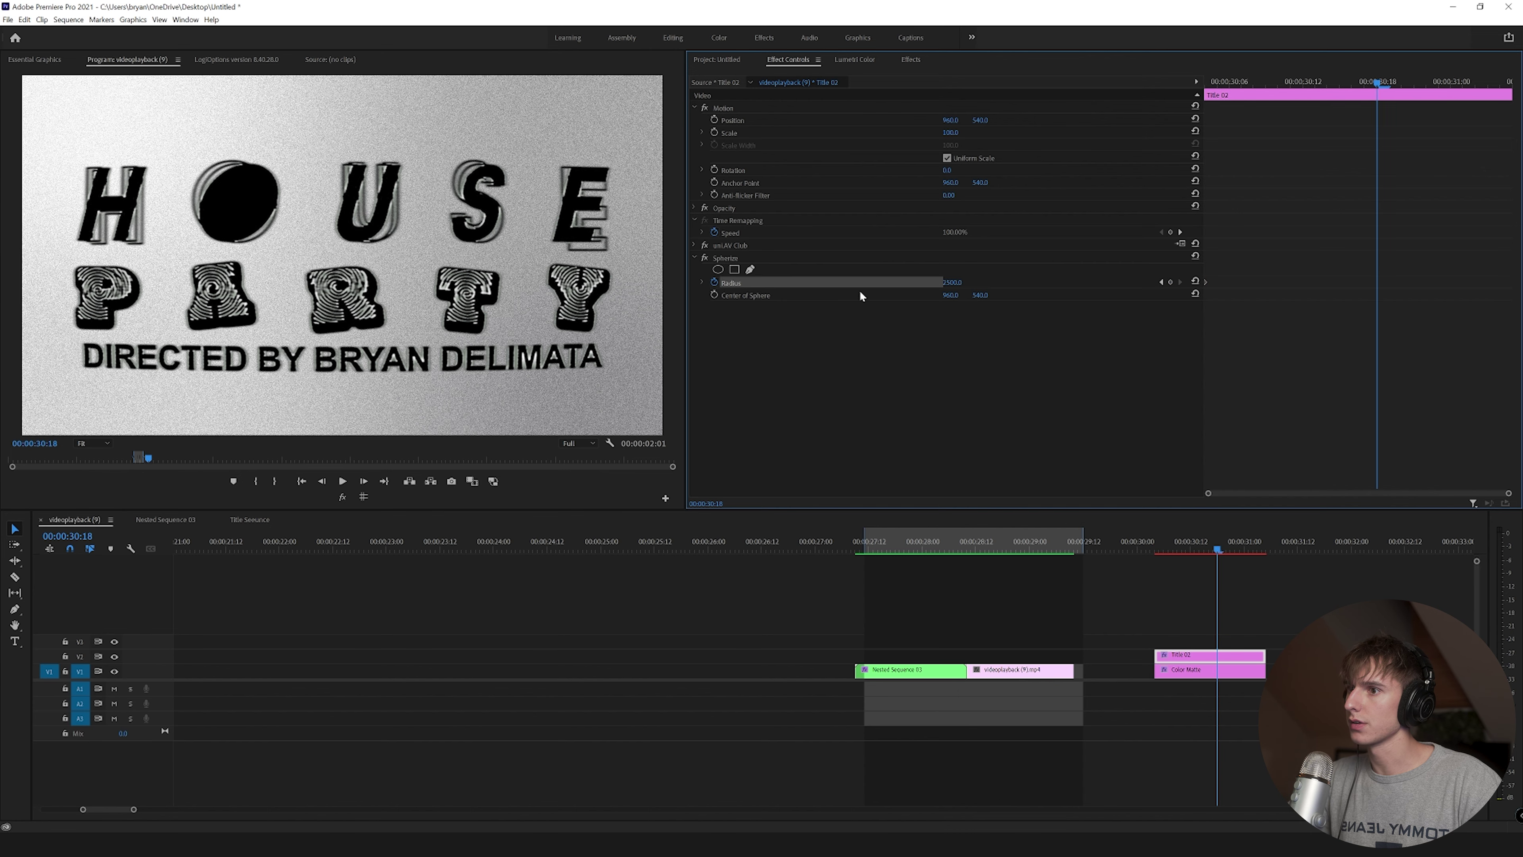
pyautogui.moveTo(952, 282); pyautogui.dragTo(593, 282)
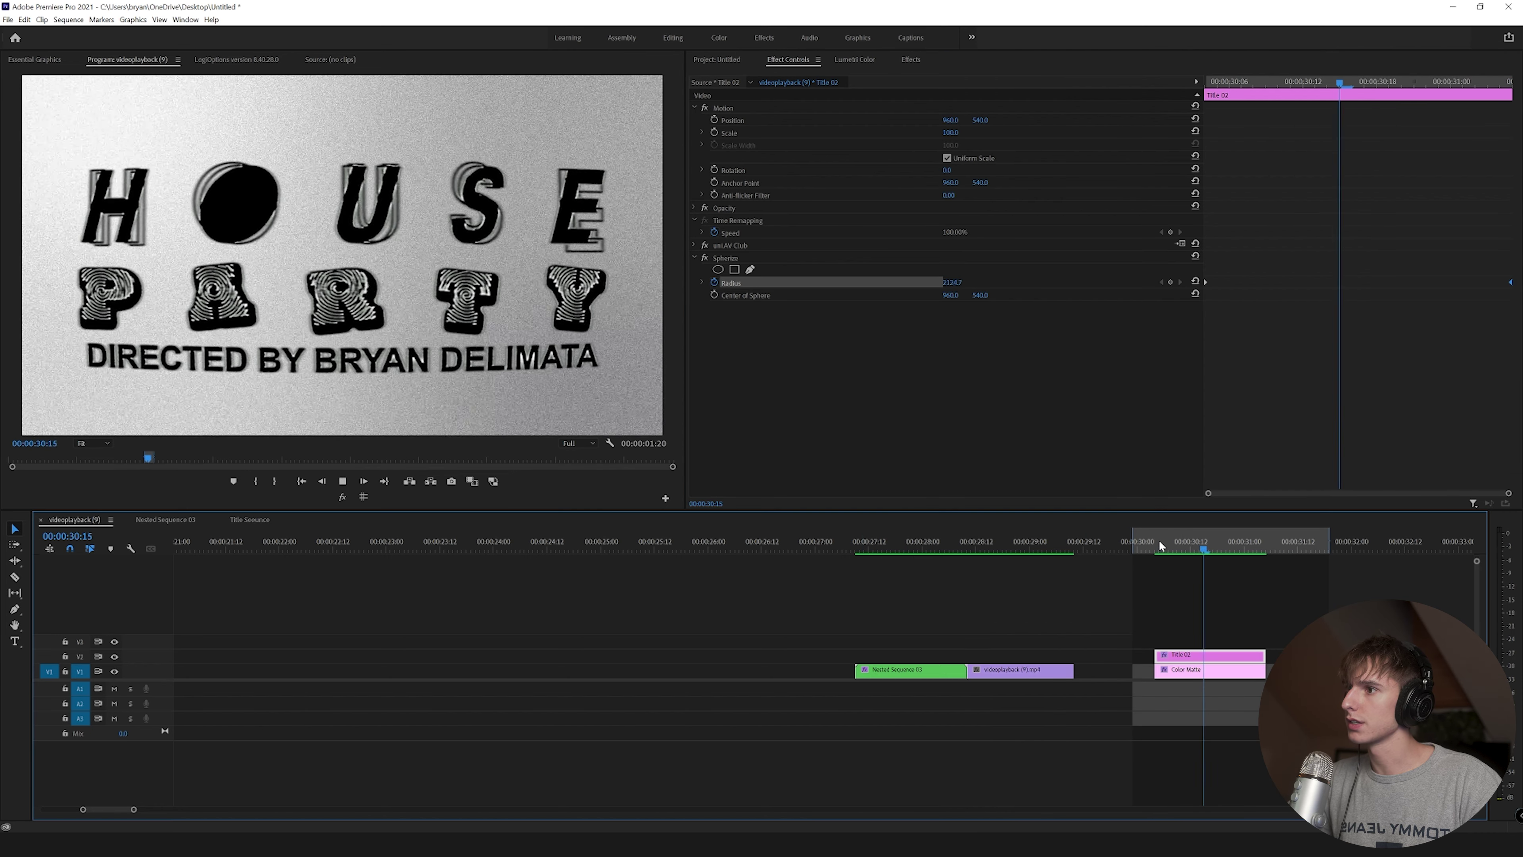
pyautogui.click(1158, 545)
pyautogui.press('space')
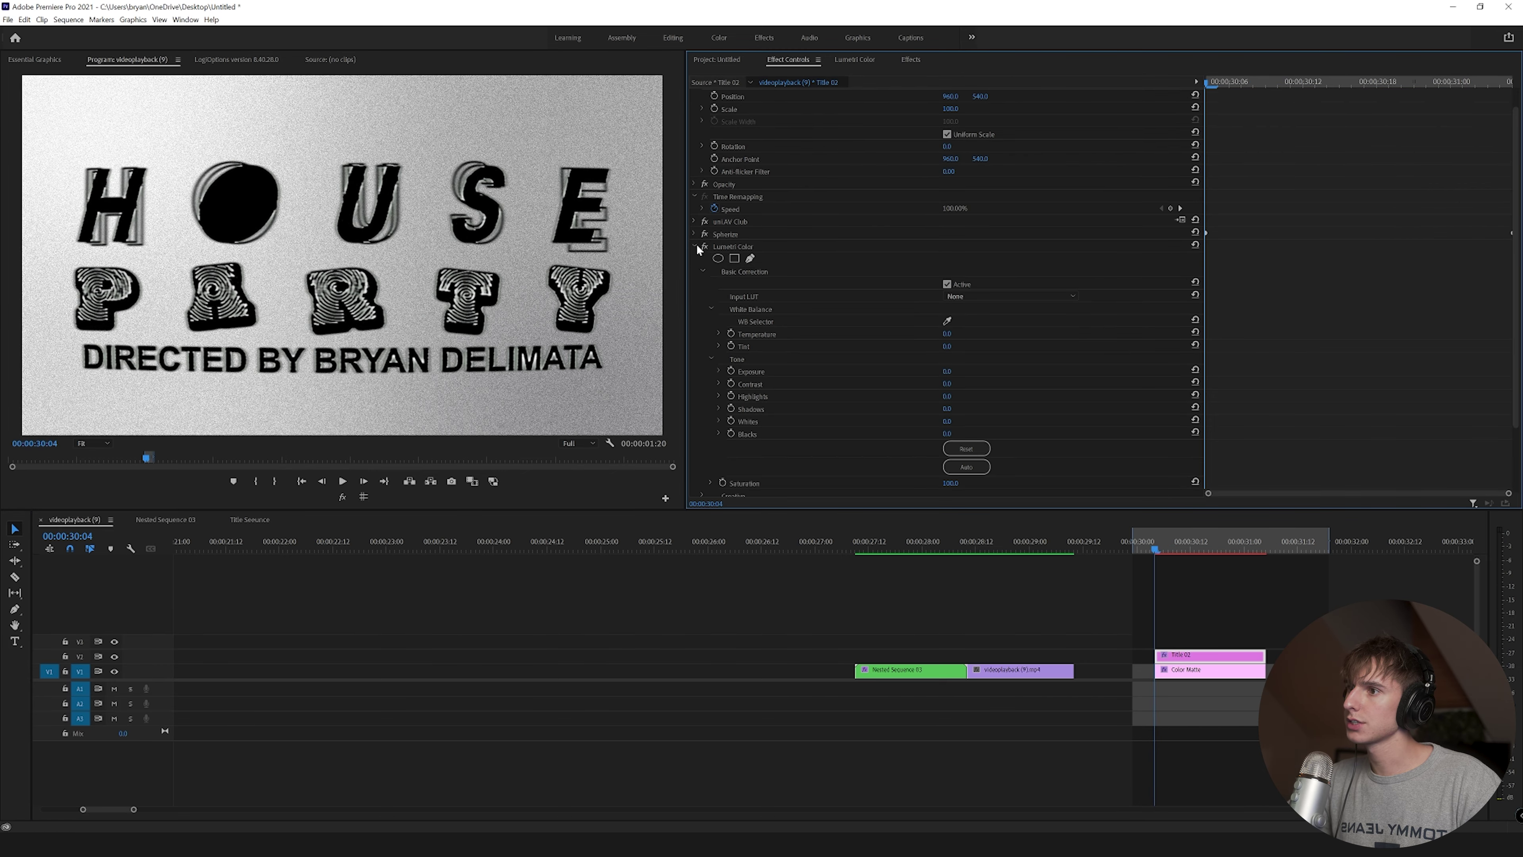
# Keyframe the title's Lumetri Color Exposure at the clip's start and raise it near the clip's end at 00:00:31:03.
pyautogui.click(731, 371)
pyautogui.click(1258, 545)
pyautogui.moveTo(947, 371); pyautogui.dragTo(976, 372)
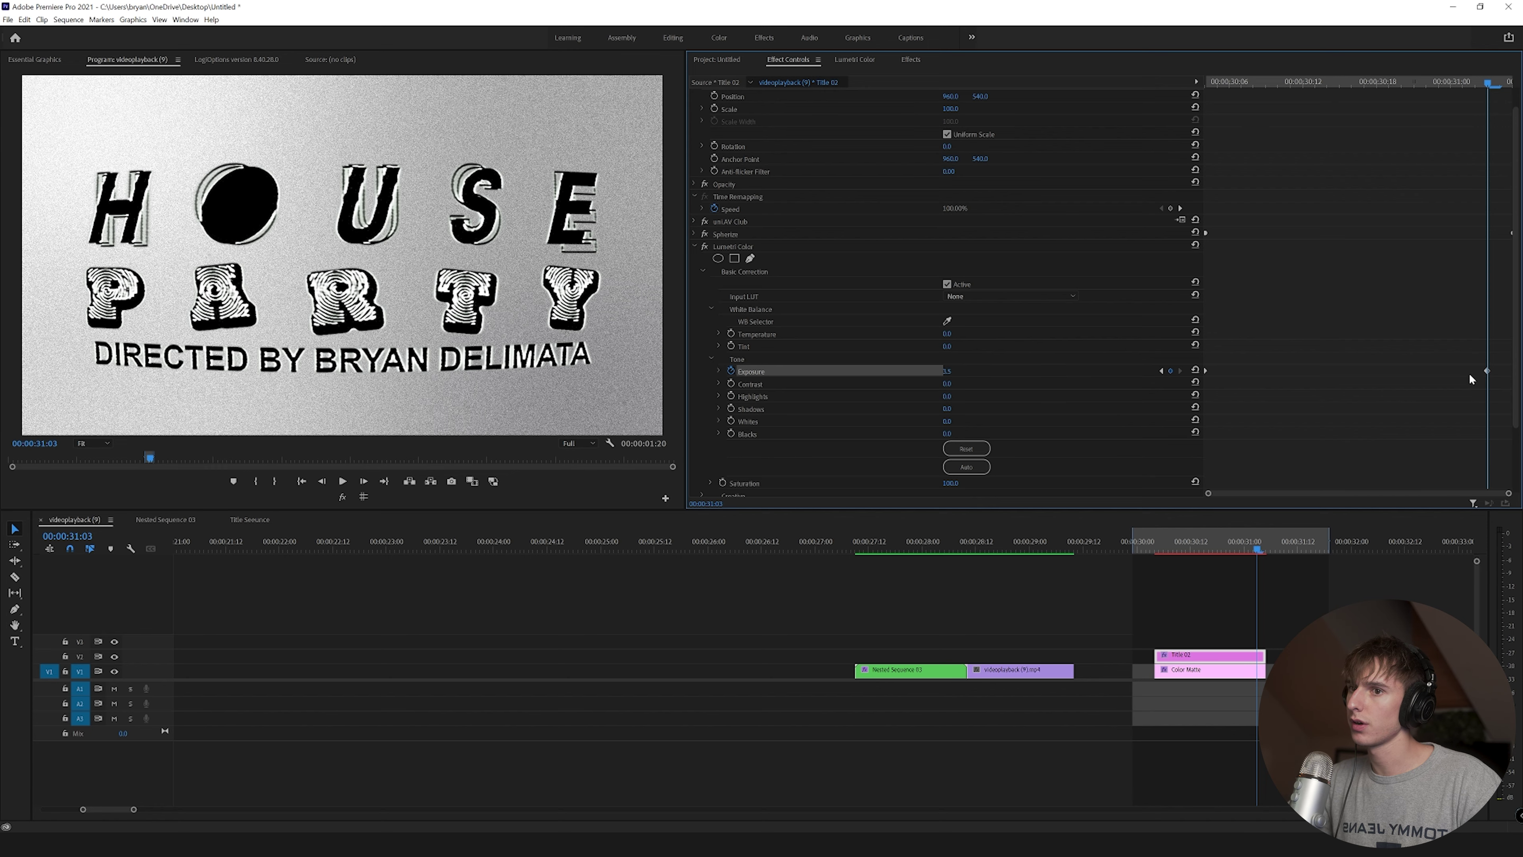
# Play and scrub the title repeatedly from its start to check the Spherize and Exposure animation.
pyautogui.click(1143, 543)
pyautogui.press('space')
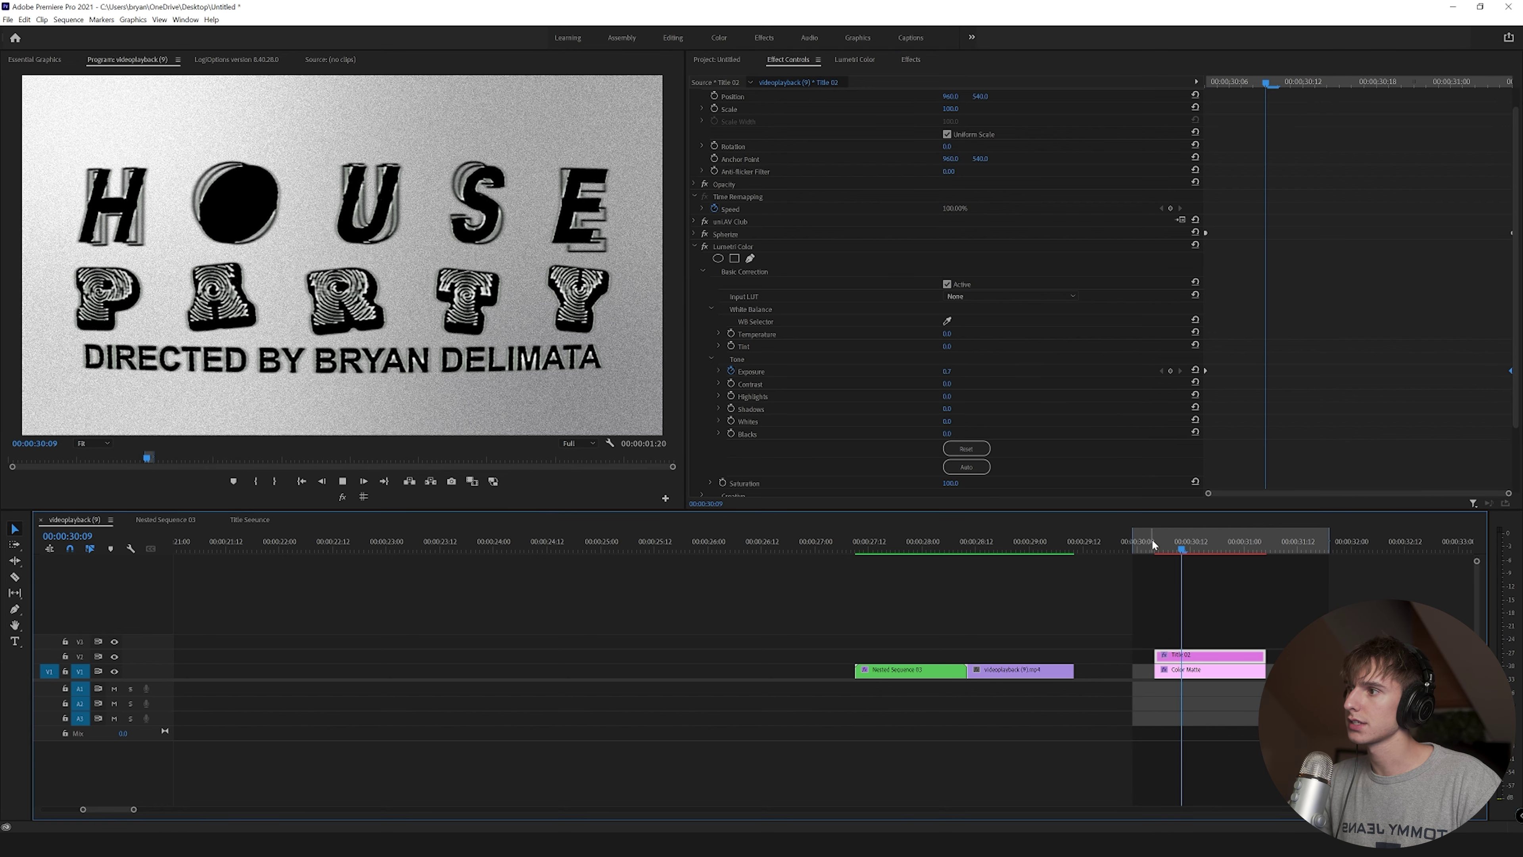
pyautogui.click(1153, 542)
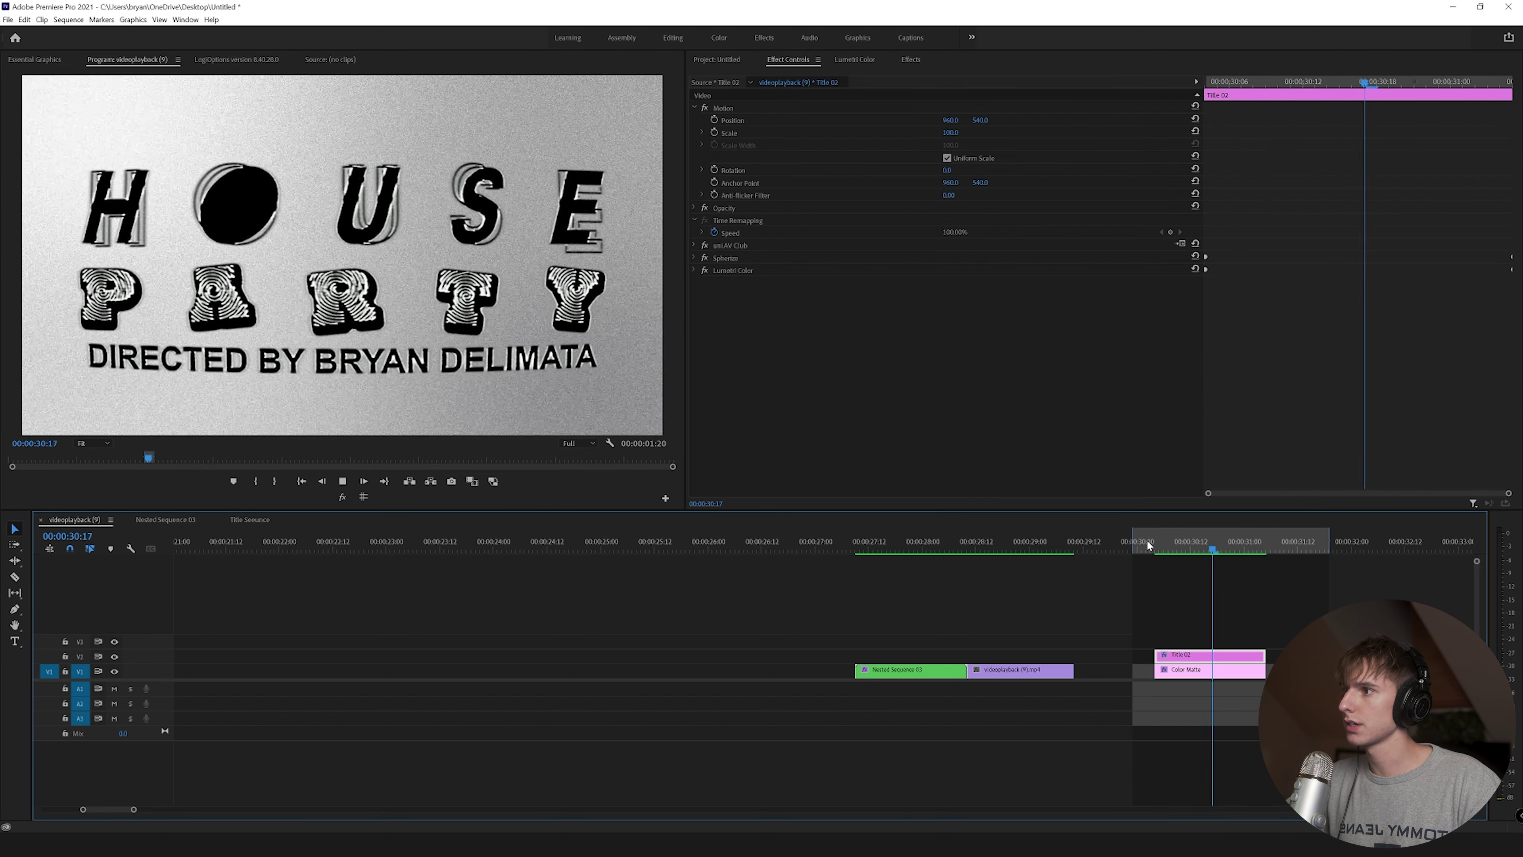
pyautogui.click(1148, 543)
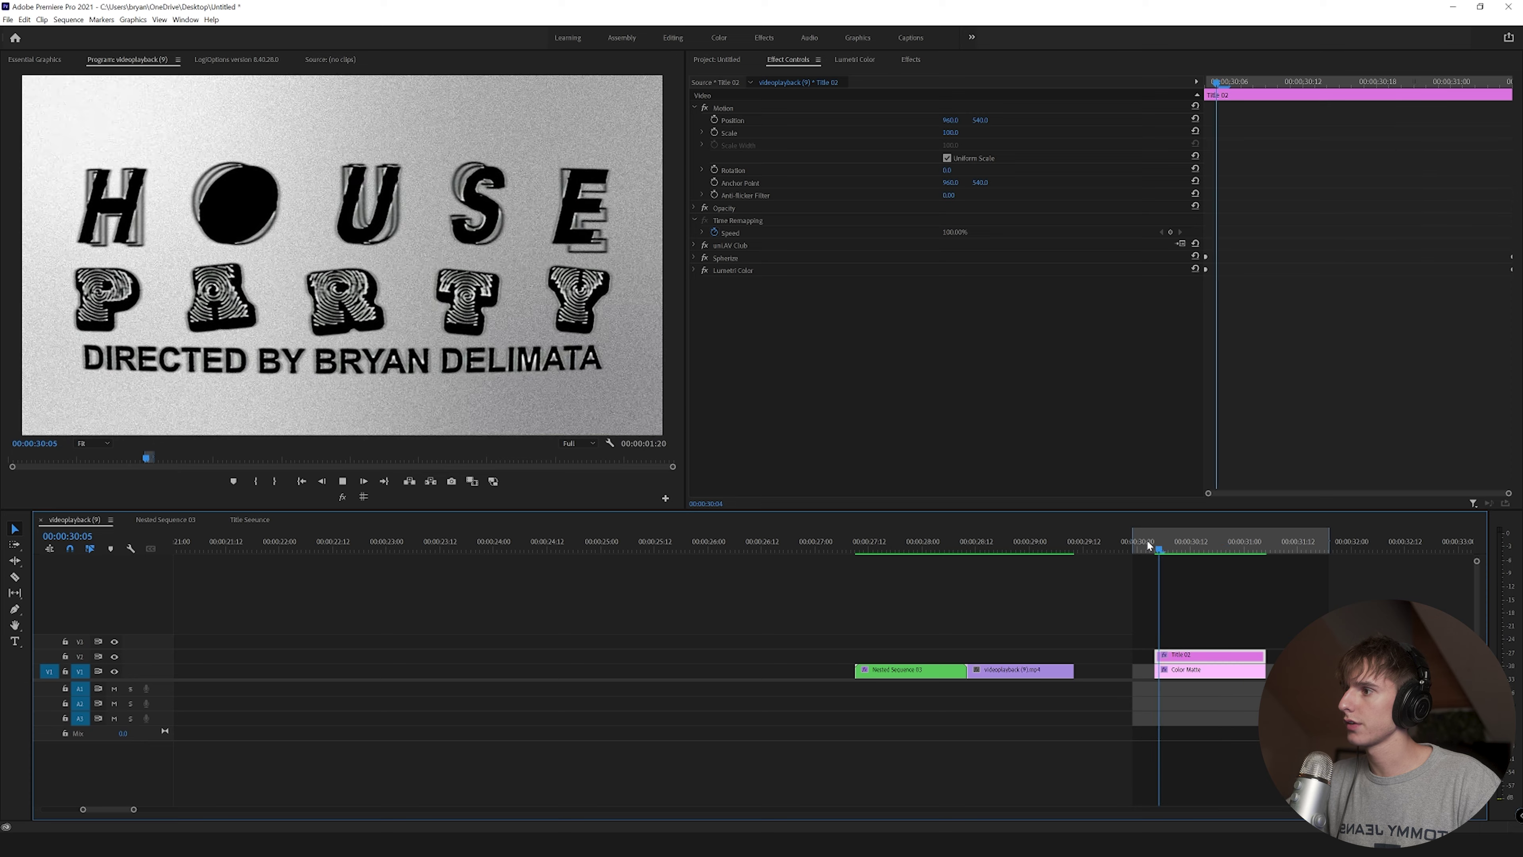
pyautogui.click(1192, 544)
pyautogui.moveTo(1195, 550); pyautogui.dragTo(1155, 592)
pyautogui.press('space')
pyautogui.press('space')
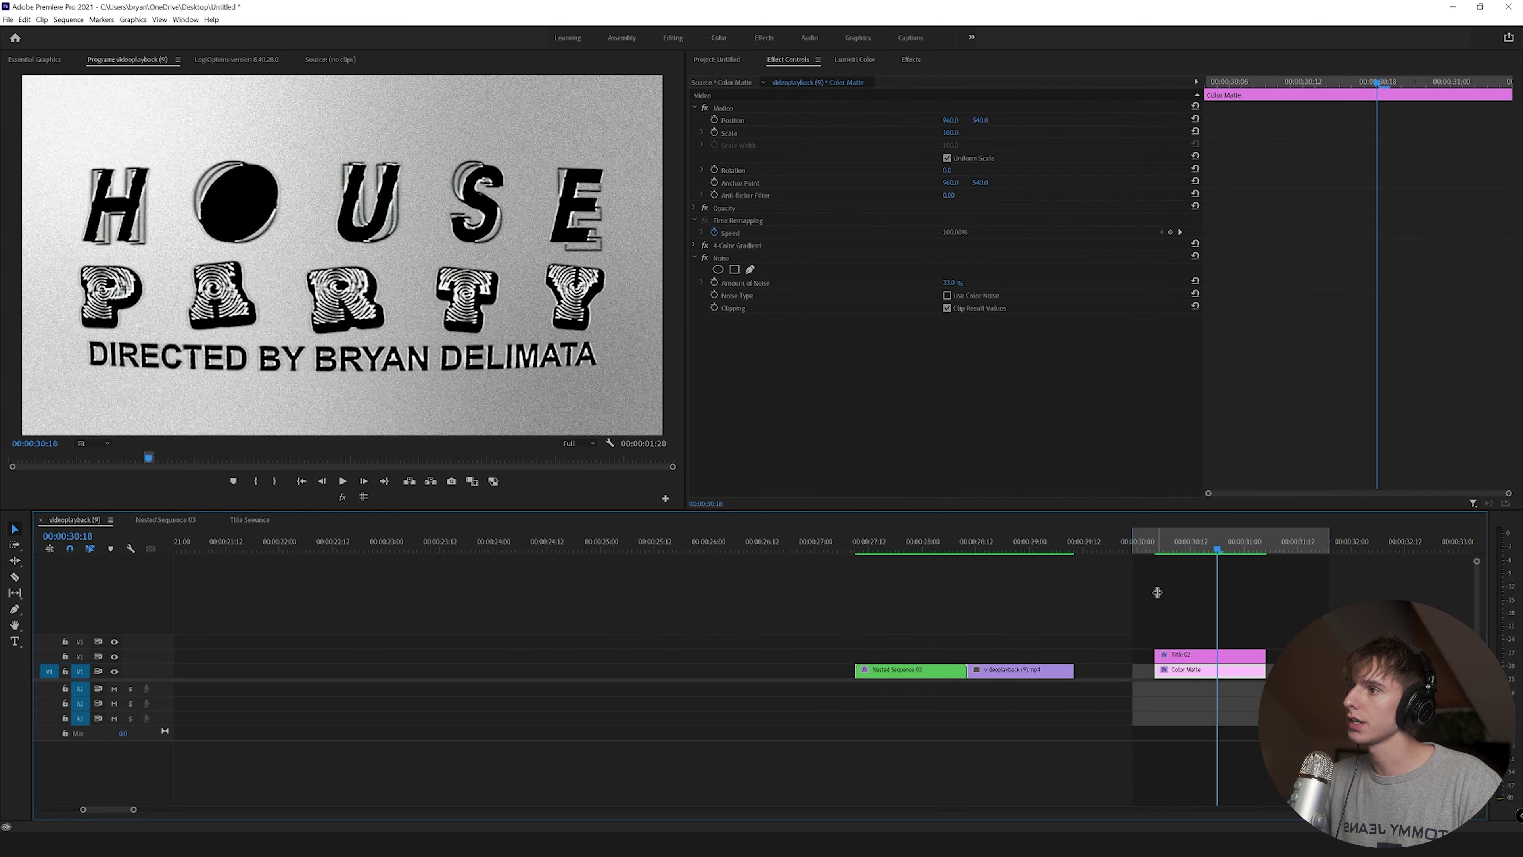
pyautogui.moveTo(1146, 550); pyautogui.dragTo(1072, 556)
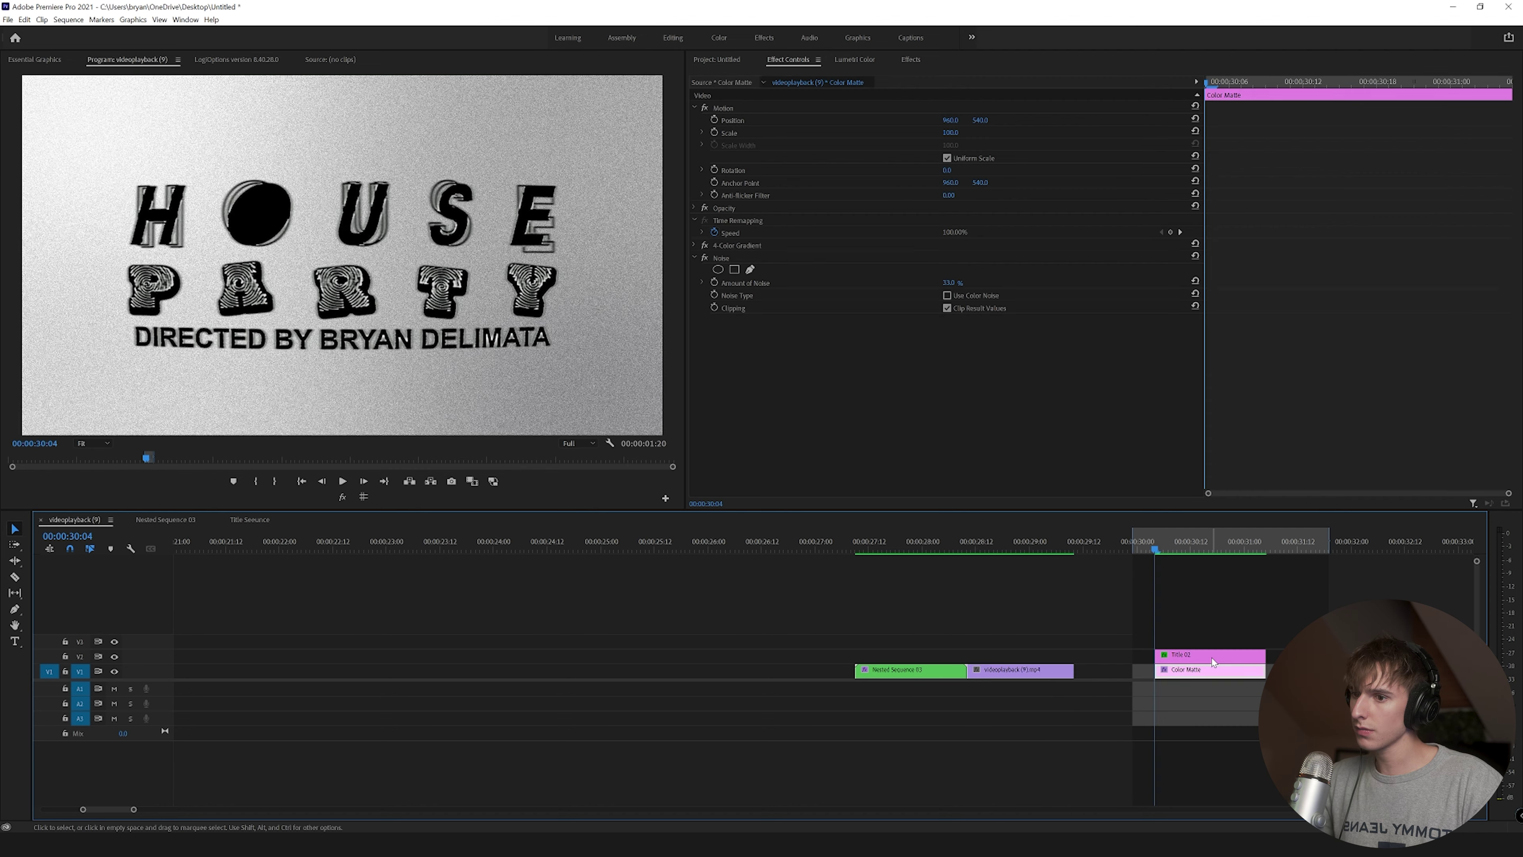
# Duplicate the title clip from V2 onto V3 and select the original on V2.
pyautogui.click(1212, 658)
pyautogui.keyDown('alt'); pyautogui.moveTo(1211, 658); pyautogui.dragTo(1211, 640); pyautogui.keyUp('alt')
pyautogui.click(1182, 656)
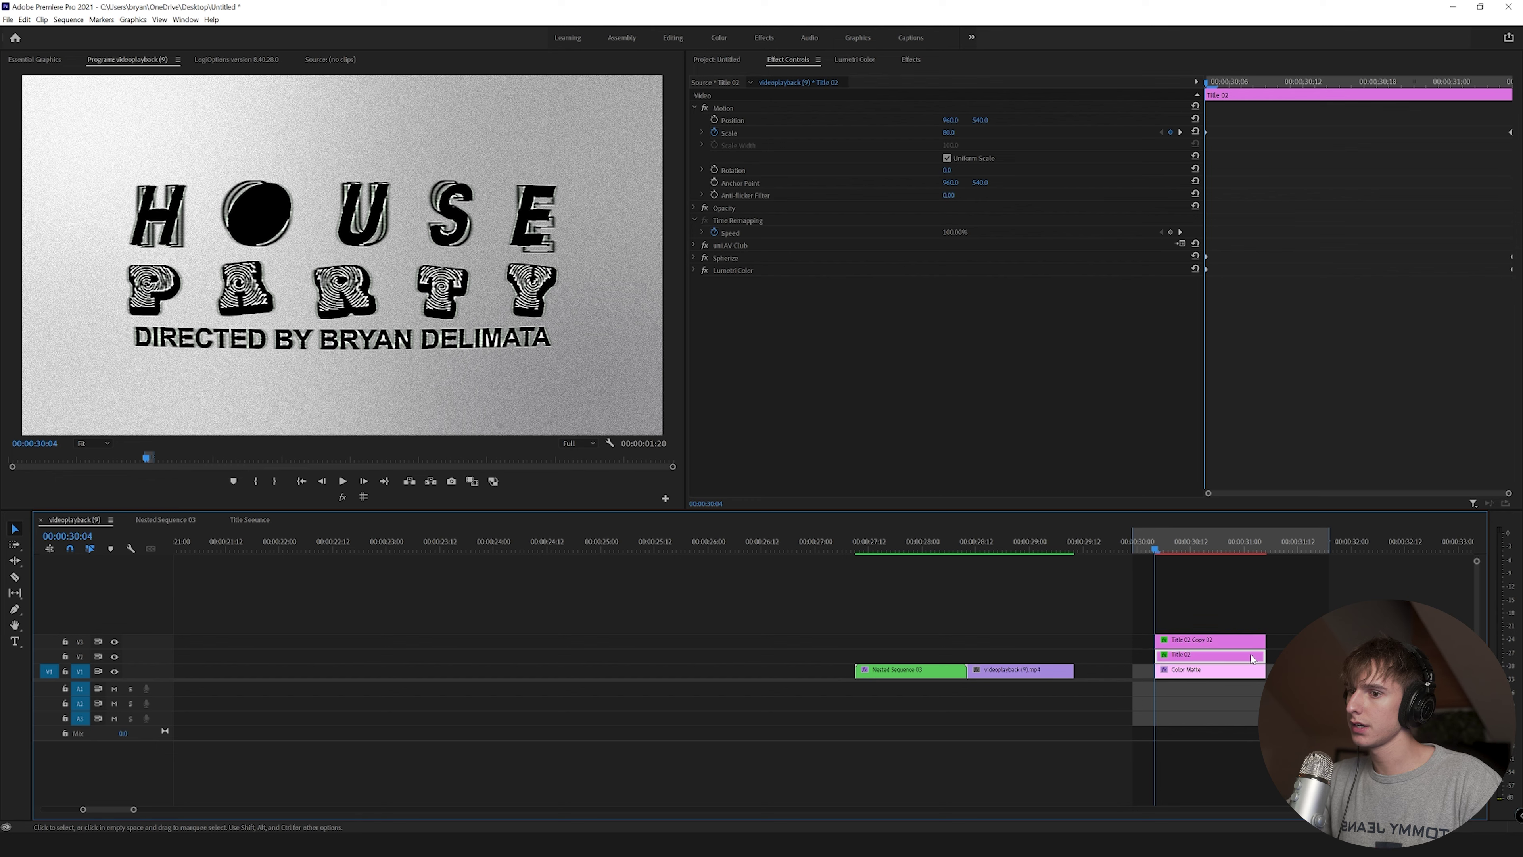
# Keyframe the V2 title's Position at its start, offset slightly right and up from the copy above it.
pyautogui.click(715, 121)
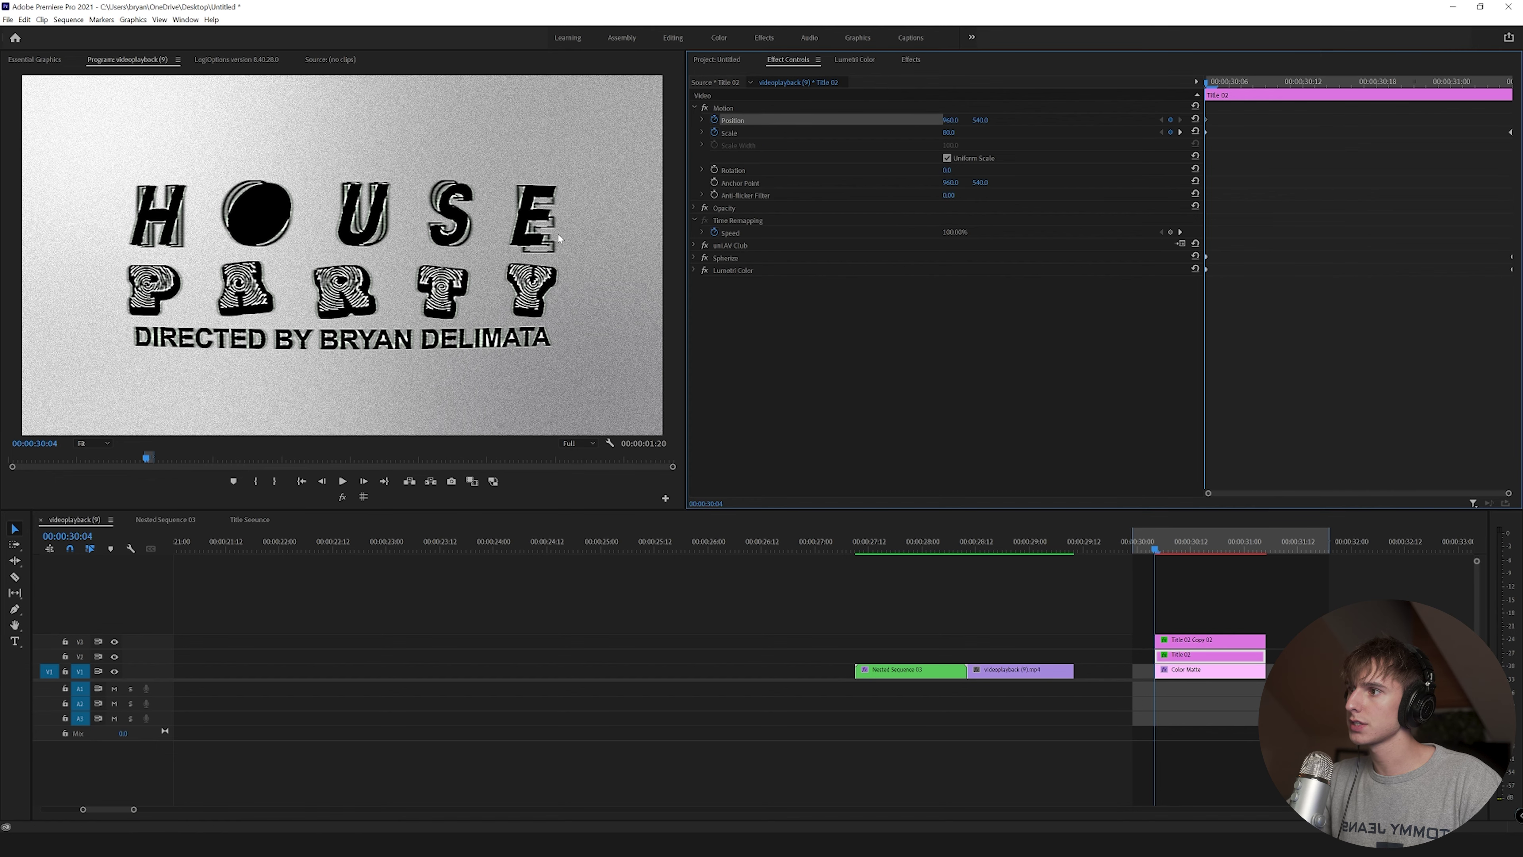
pyautogui.click(462, 234)
pyautogui.moveTo(462, 234); pyautogui.dragTo(469, 231)
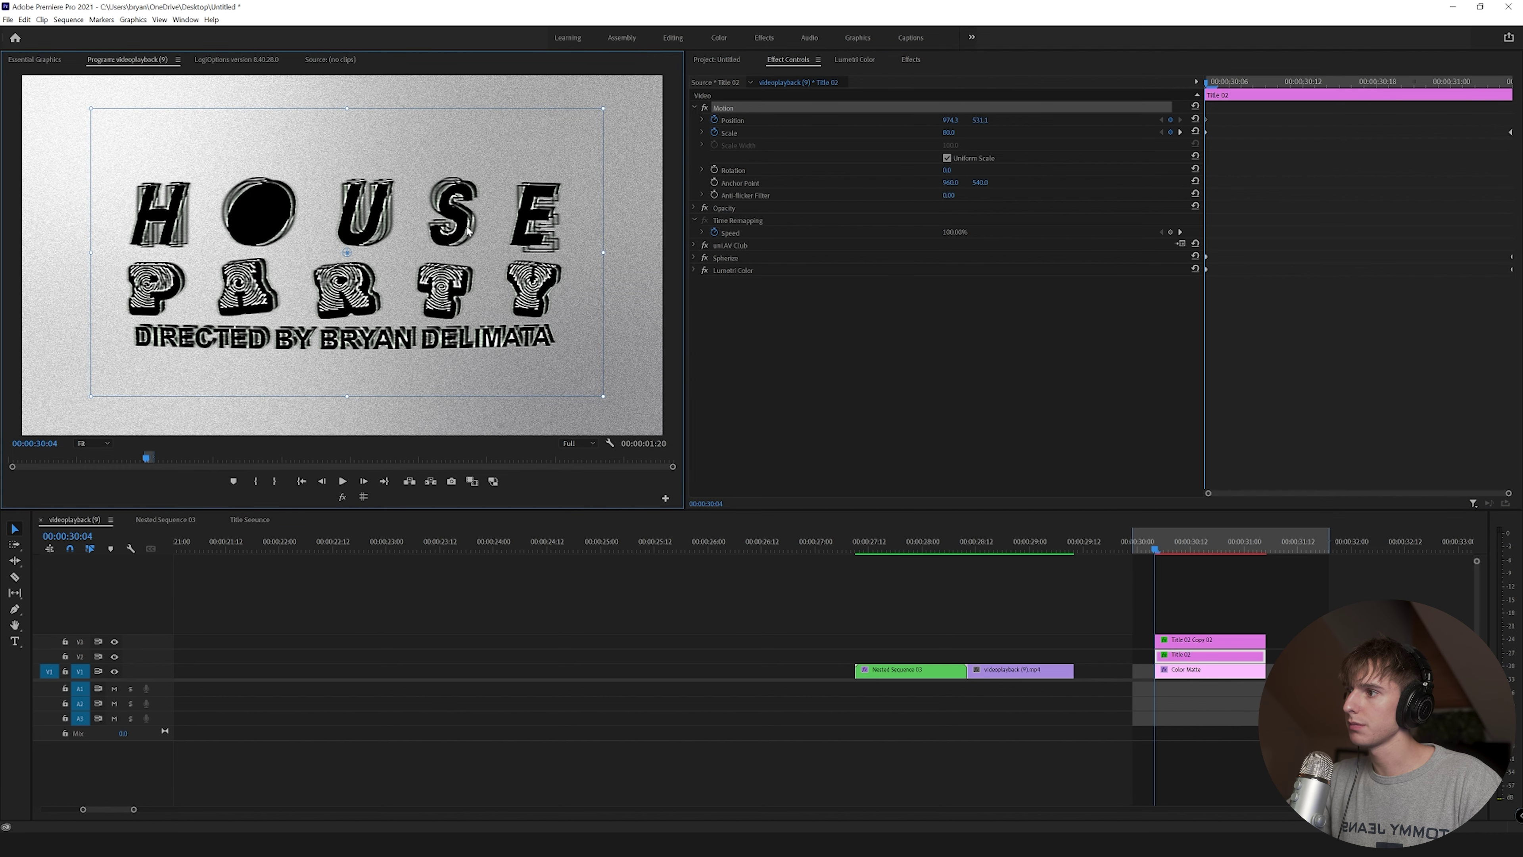
# Add a Position keyframe at 00:00:30:13 by shifting the V2 title slightly down and to the left.
pyautogui.press('Right')
pyautogui.press('Right')
pyautogui.press('Right')
pyautogui.press('Right')
pyautogui.press('Right')
pyautogui.press('Right')
pyautogui.press('Right')
pyautogui.press('Right')
pyautogui.press('Right')
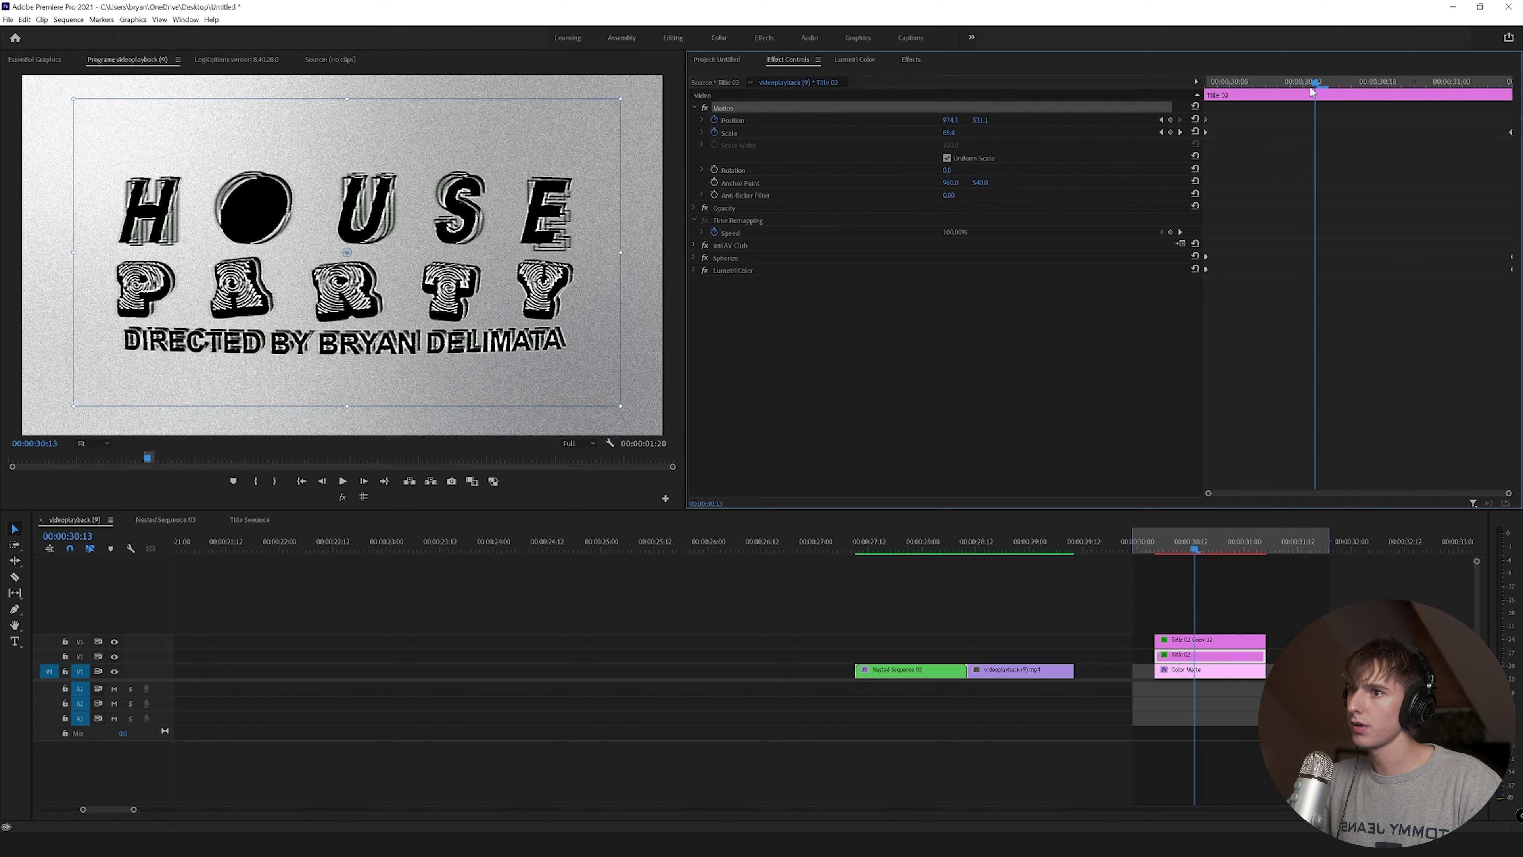
pyautogui.moveTo(387, 235); pyautogui.dragTo(388, 233)
# Shift the V2 title down and to the right near its end, and place that last Position keyframe at the clip's end.
pyautogui.press('Right')
pyautogui.press('Right')
pyautogui.press('Right')
pyautogui.press('Right')
pyautogui.press('Right')
pyautogui.press('Right')
pyautogui.press('Right')
pyautogui.press('Right')
pyautogui.press('Right')
pyautogui.press('Right')
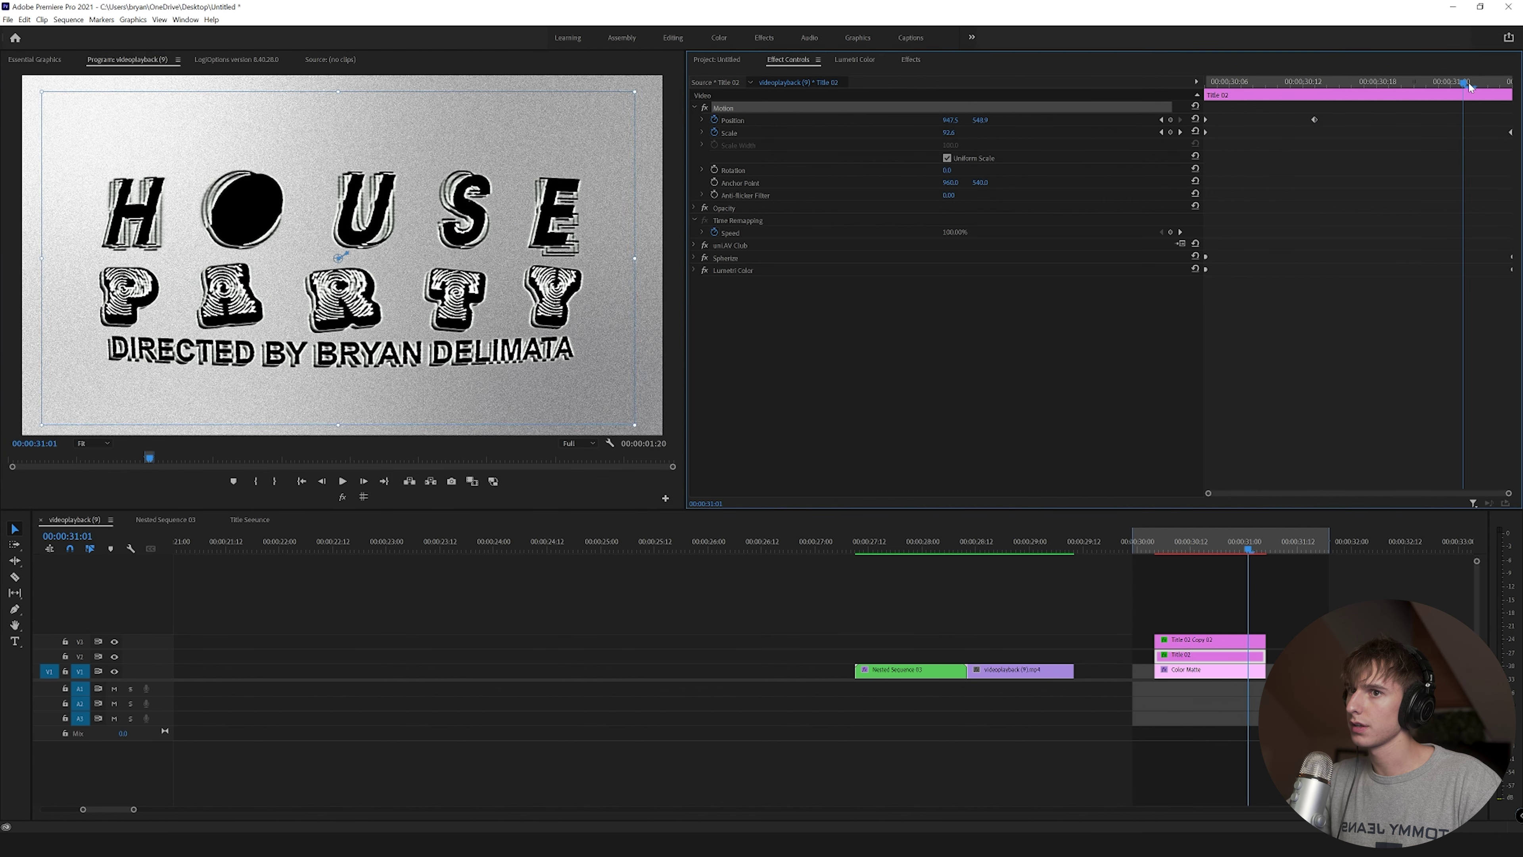
pyautogui.moveTo(334, 256); pyautogui.dragTo(345, 258)
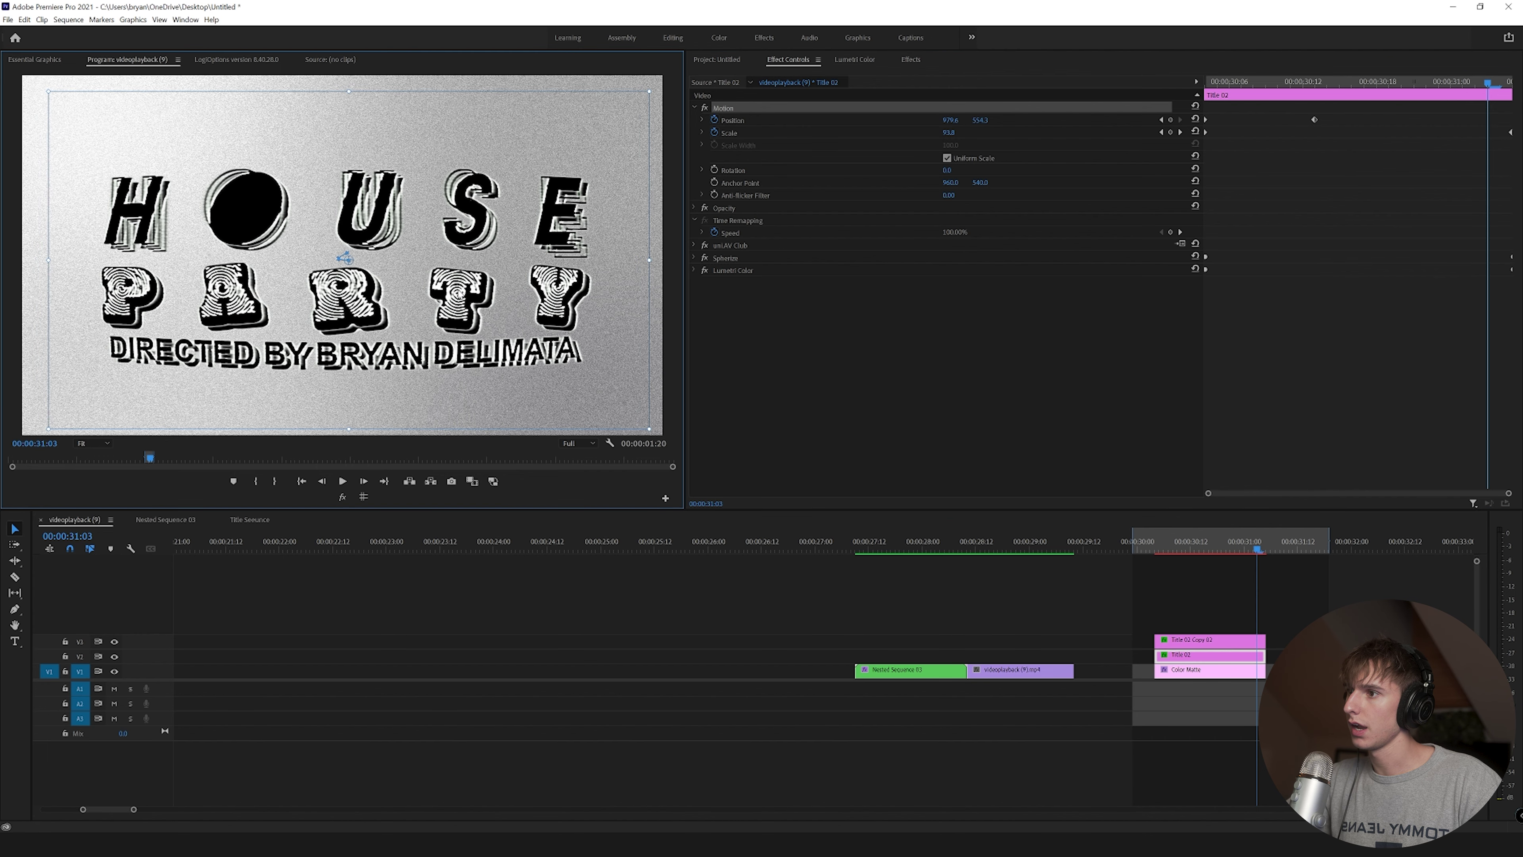
pyautogui.moveTo(1487, 120); pyautogui.dragTo(1511, 123)
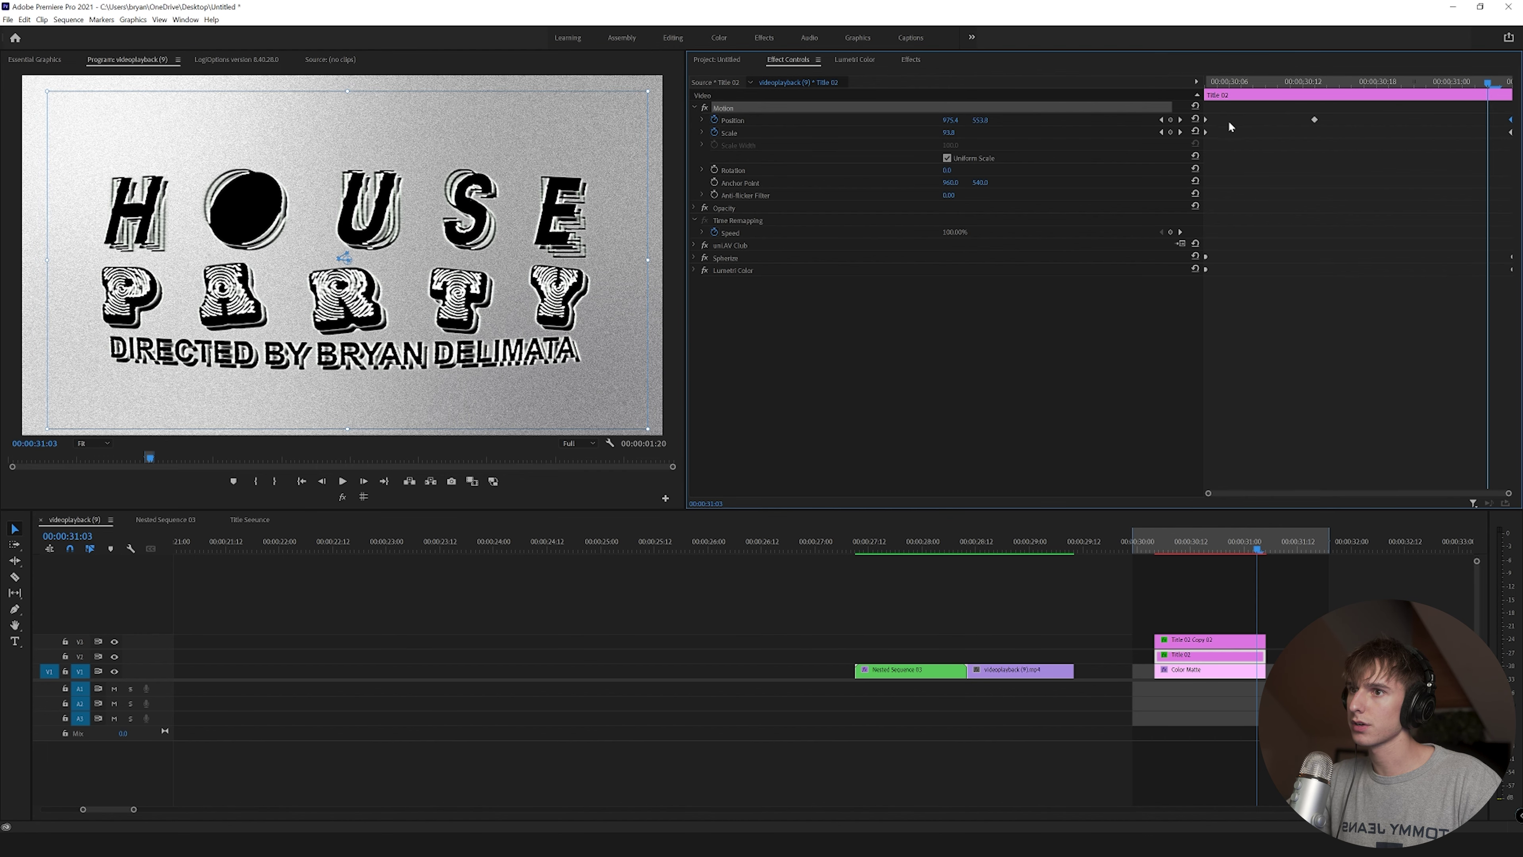
# Render the sequence and preview the moving offset title from its start.
pyautogui.press('Return')
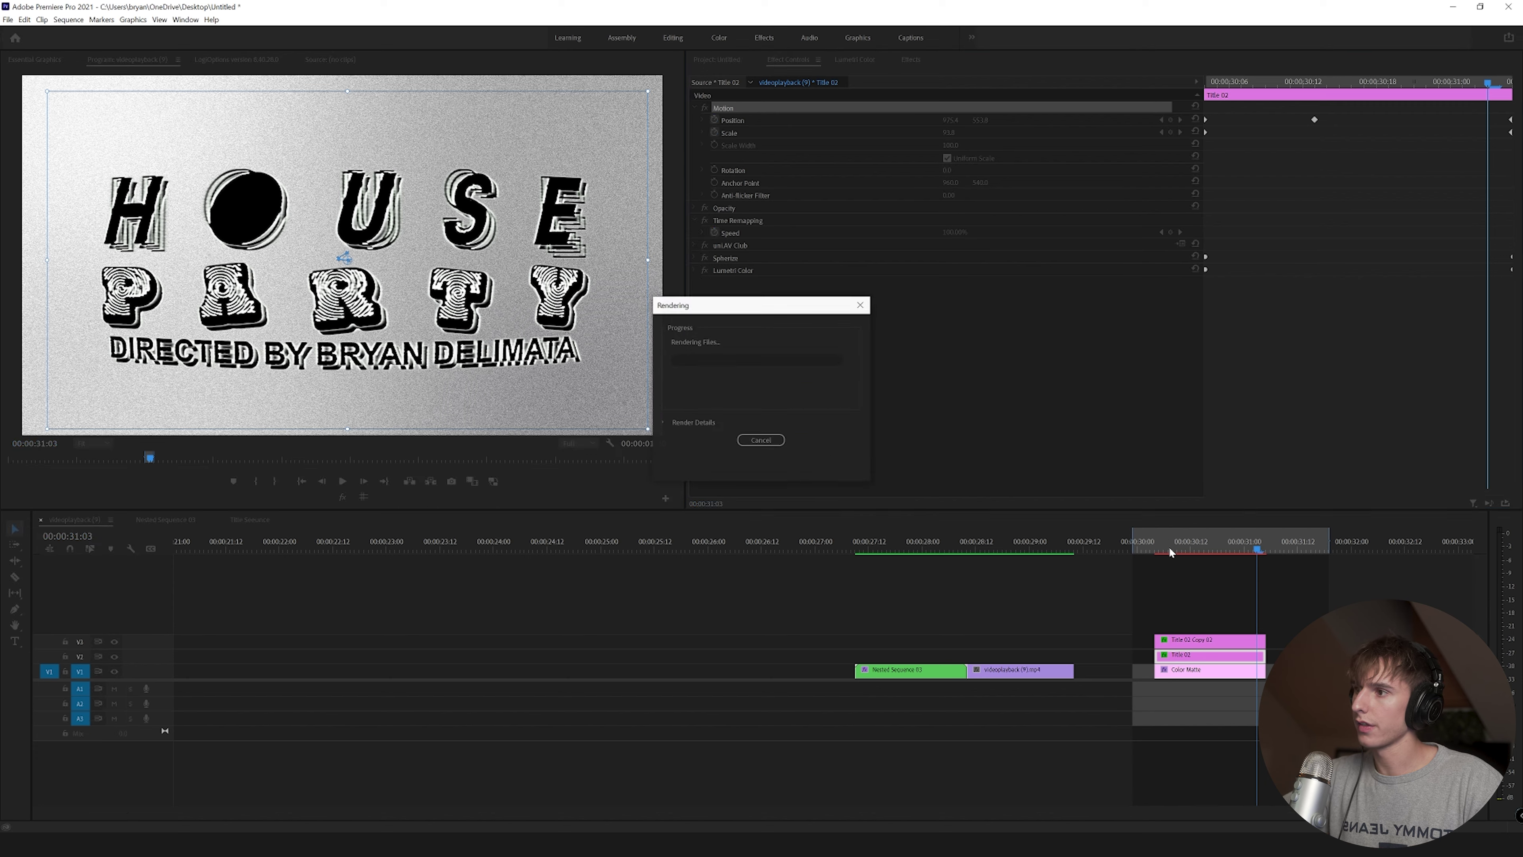
pyautogui.click(1156, 543)
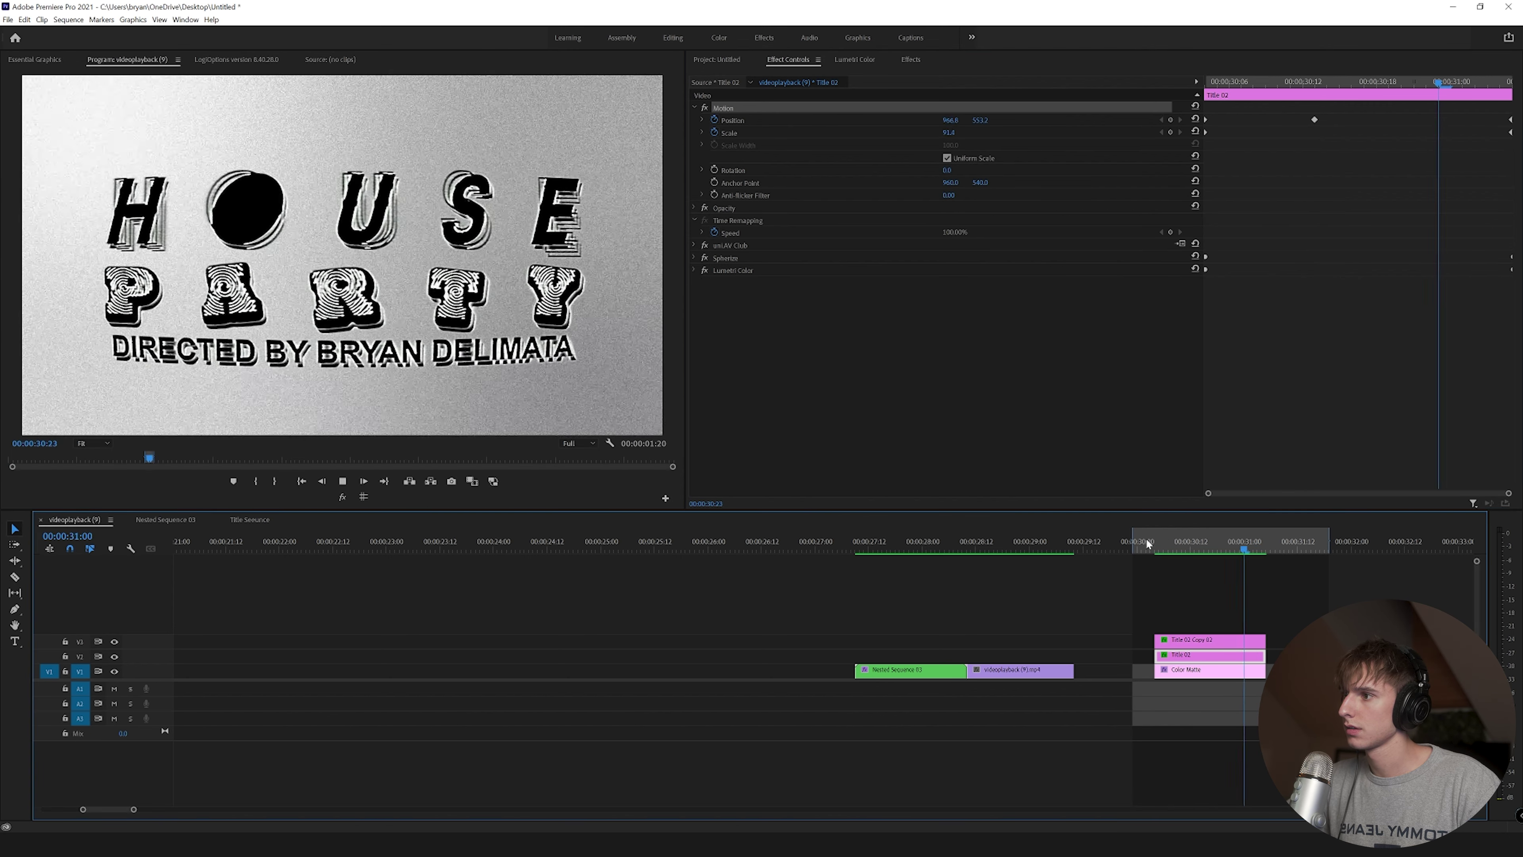
pyautogui.moveTo(1156, 543); pyautogui.dragTo(1177, 543)
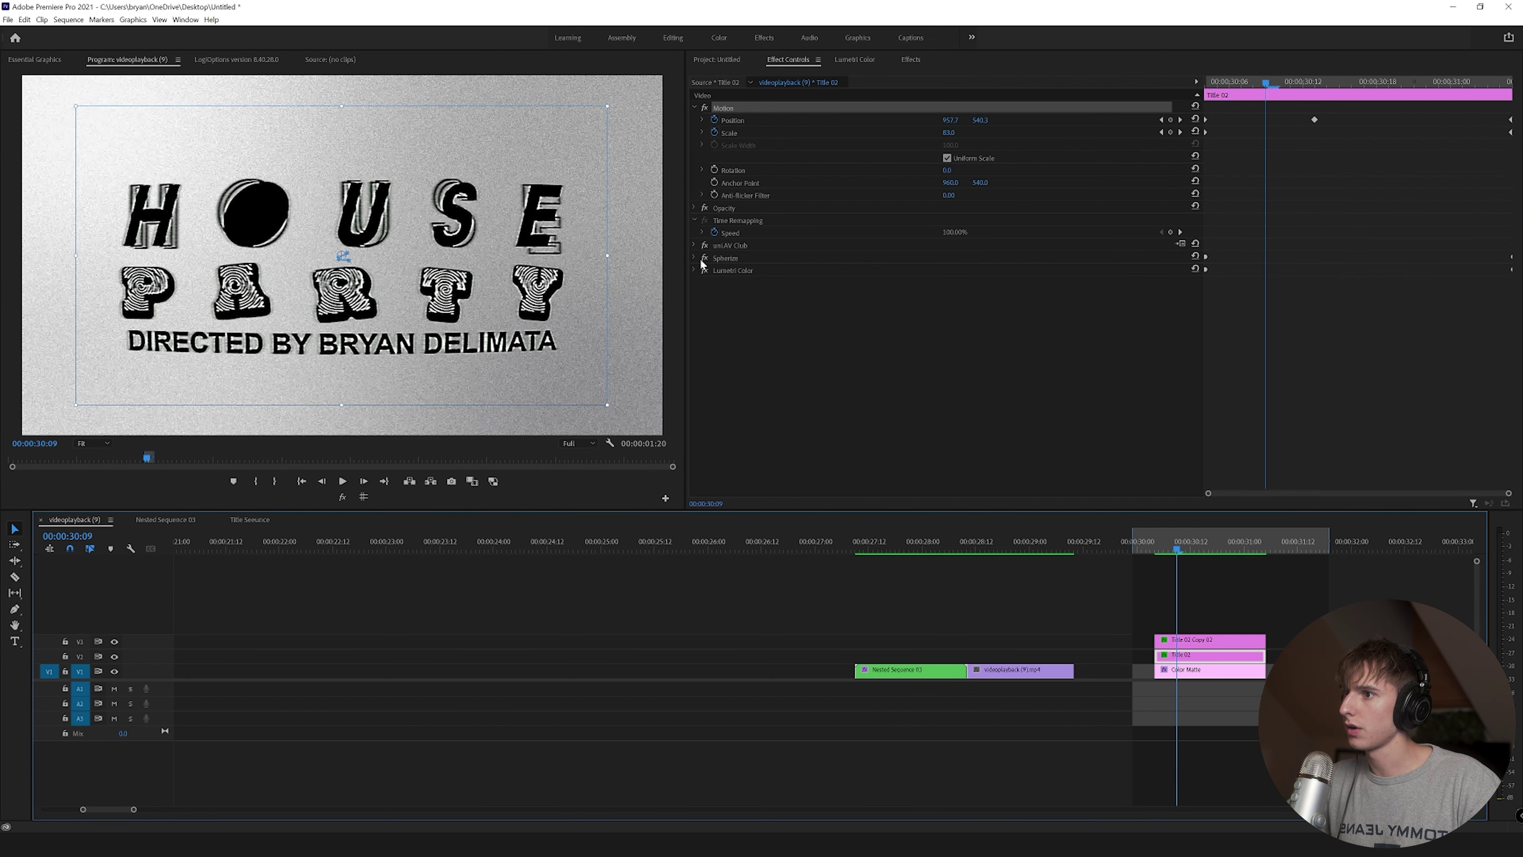
# Remove the V2 title's Lumetri Exposure keyframes and lower its Exposure and Blacks.
pyautogui.click(694, 270)
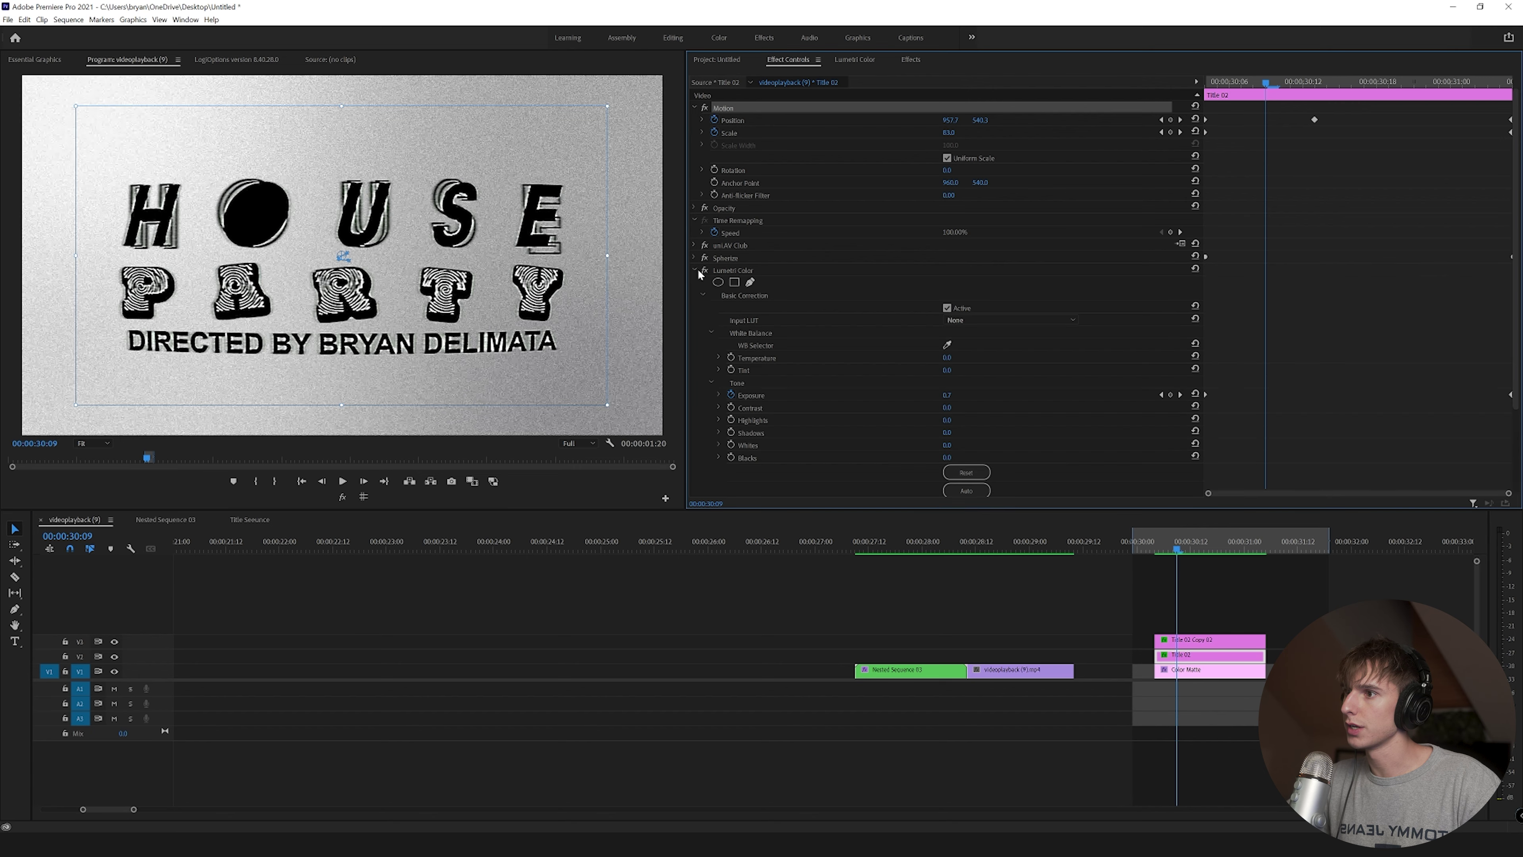
pyautogui.click(730, 394)
pyautogui.click(805, 437)
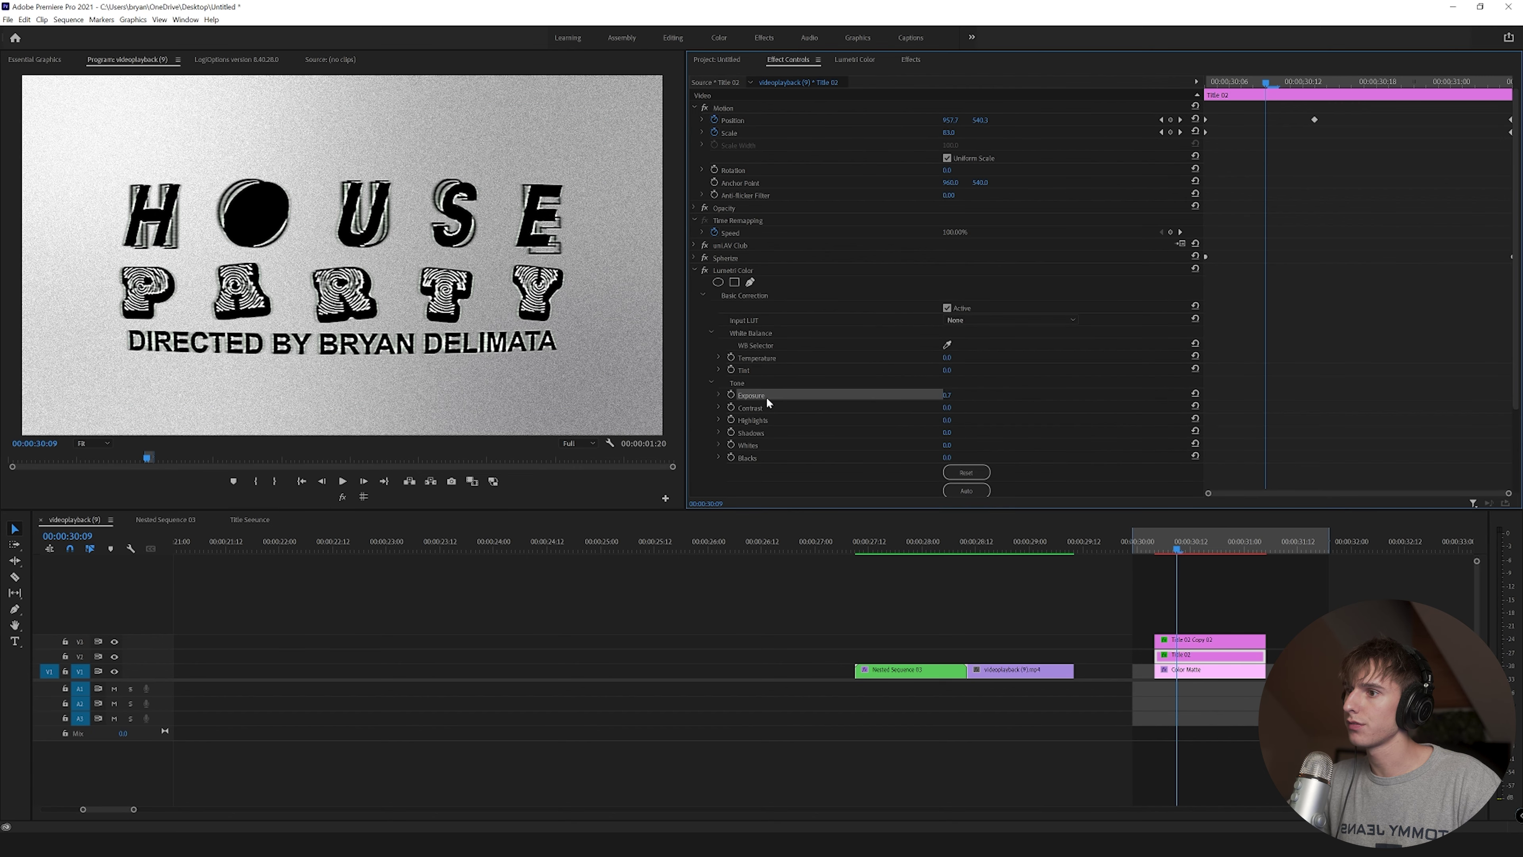
pyautogui.moveTo(946, 395); pyautogui.dragTo(901, 396)
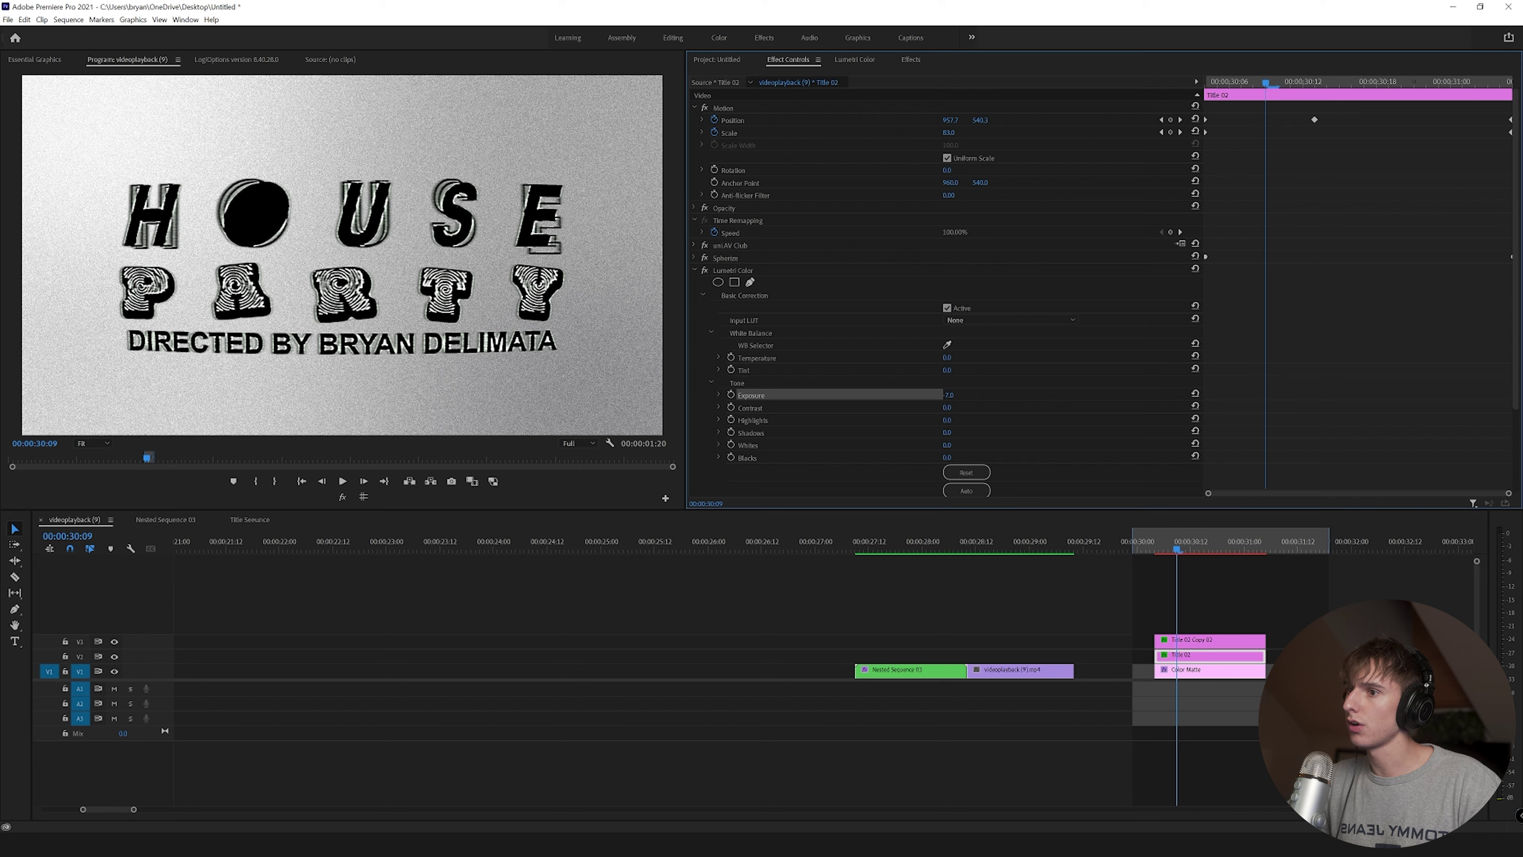
pyautogui.moveTo(950, 458); pyautogui.dragTo(933, 458)
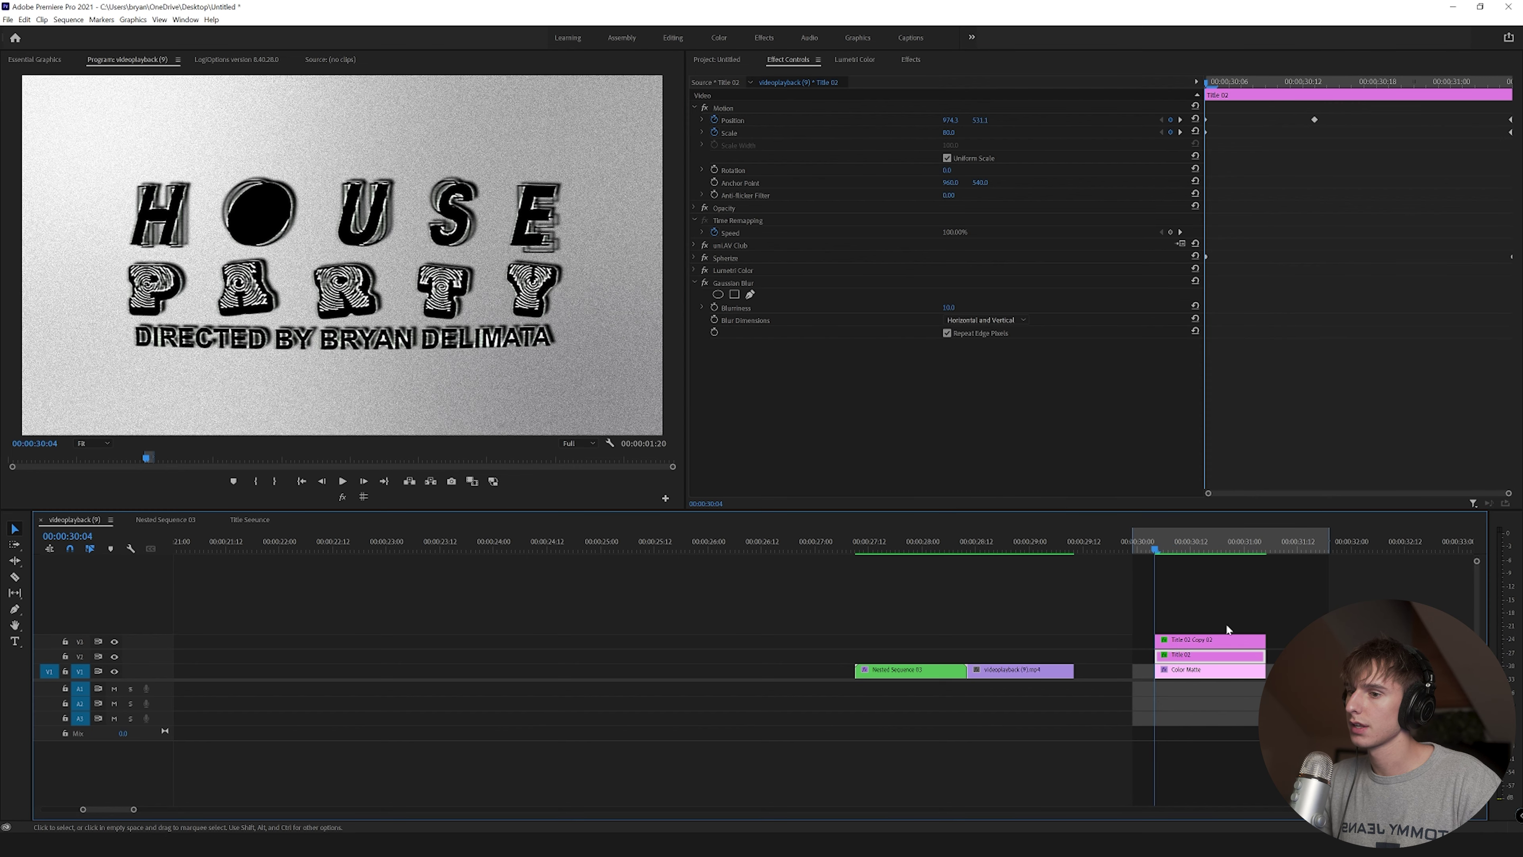
# Nest both title clips and the Color Matte into one sequence named TITLE, and scrub through it.
pyautogui.moveTo(1239, 599); pyautogui.dragTo(1199, 713)
pyautogui.rightClick(1210, 663)
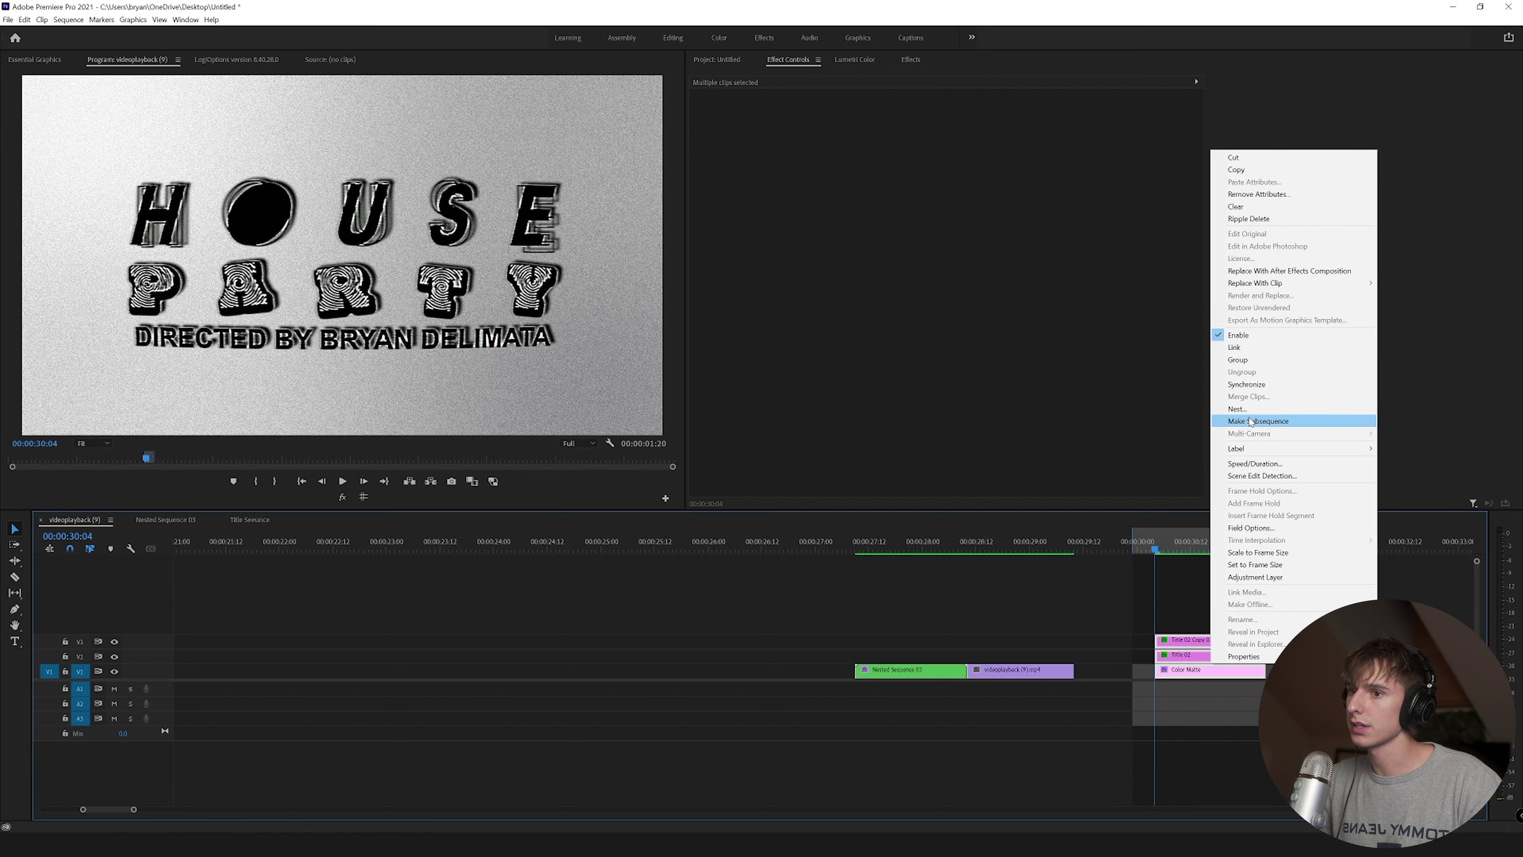
pyautogui.click(1240, 409)
pyautogui.write('tITL')
pyautogui.moveTo(1188, 549); pyautogui.dragTo(1208, 550)
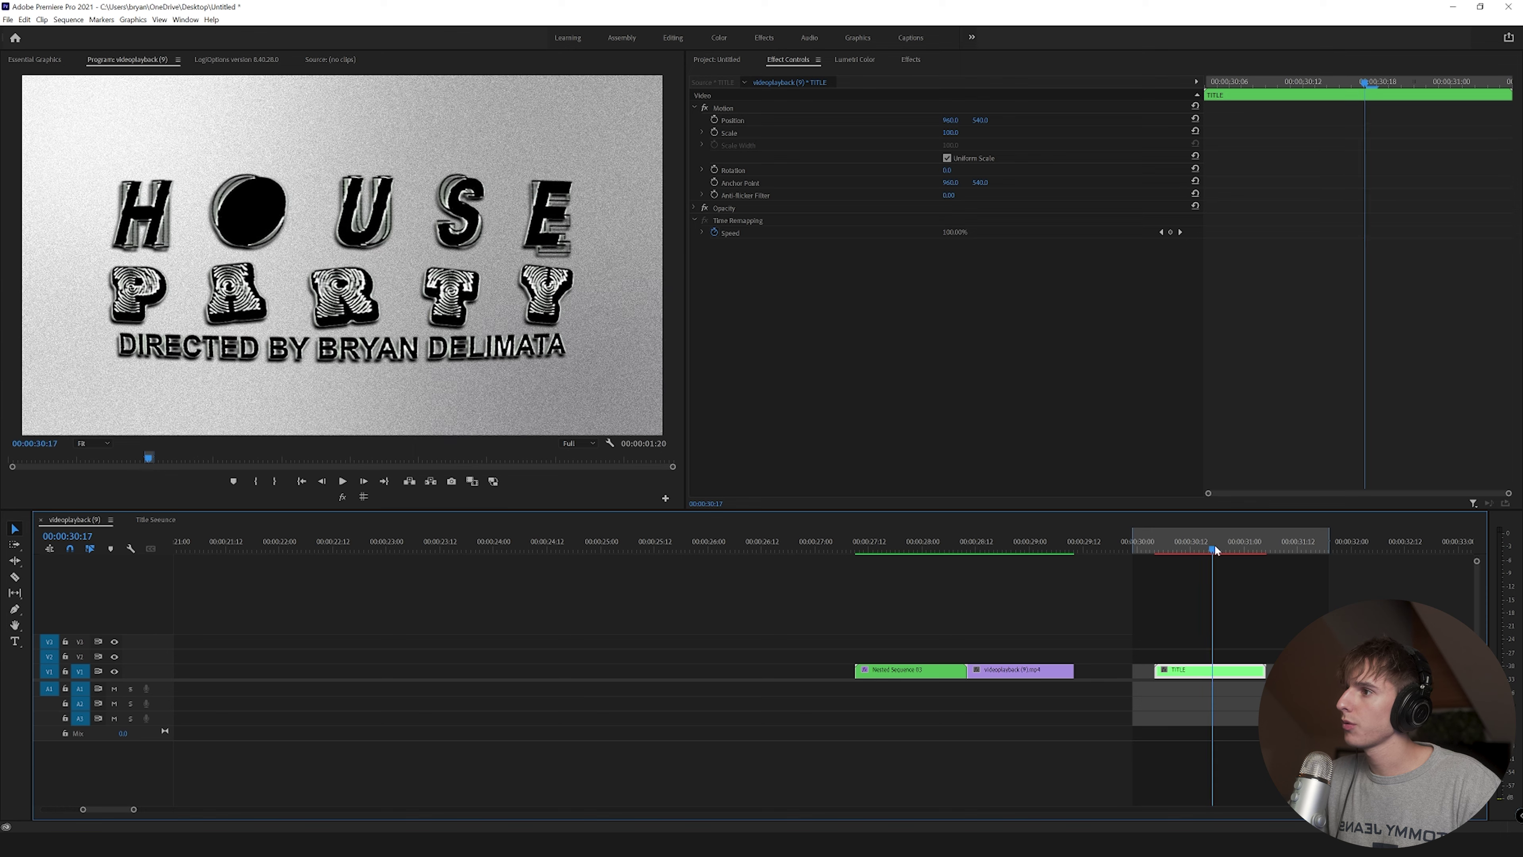
# Find the Tint effect and apply it to the nested TITLE clip.
pyautogui.click(910, 61)
pyautogui.doubleClick(755, 73)
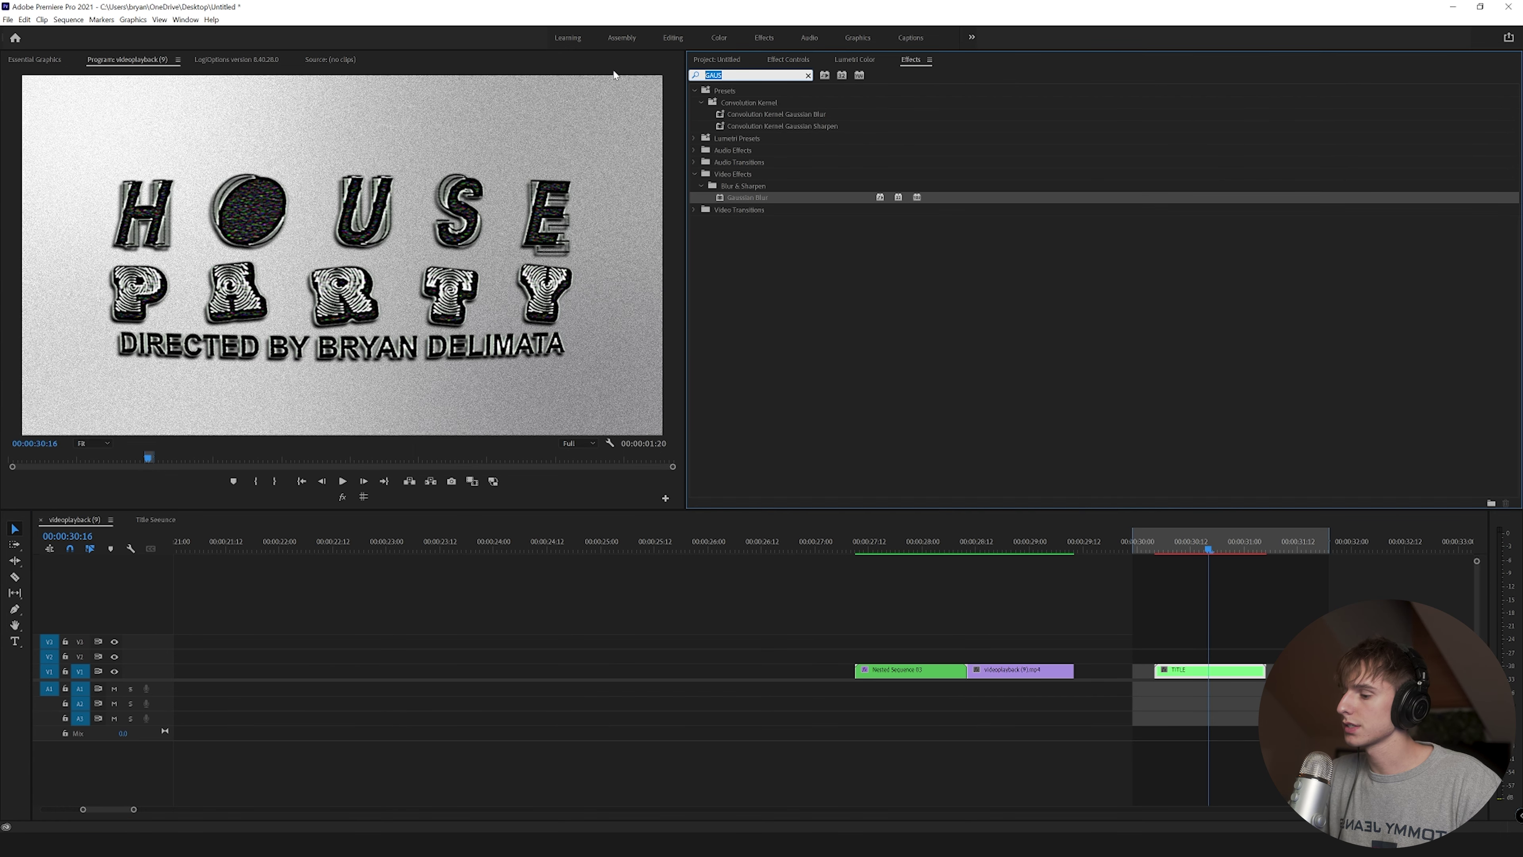
pyautogui.write('TINT')
pyautogui.moveTo(1057, 533); pyautogui.dragTo(1214, 672)
pyautogui.click(804, 60)
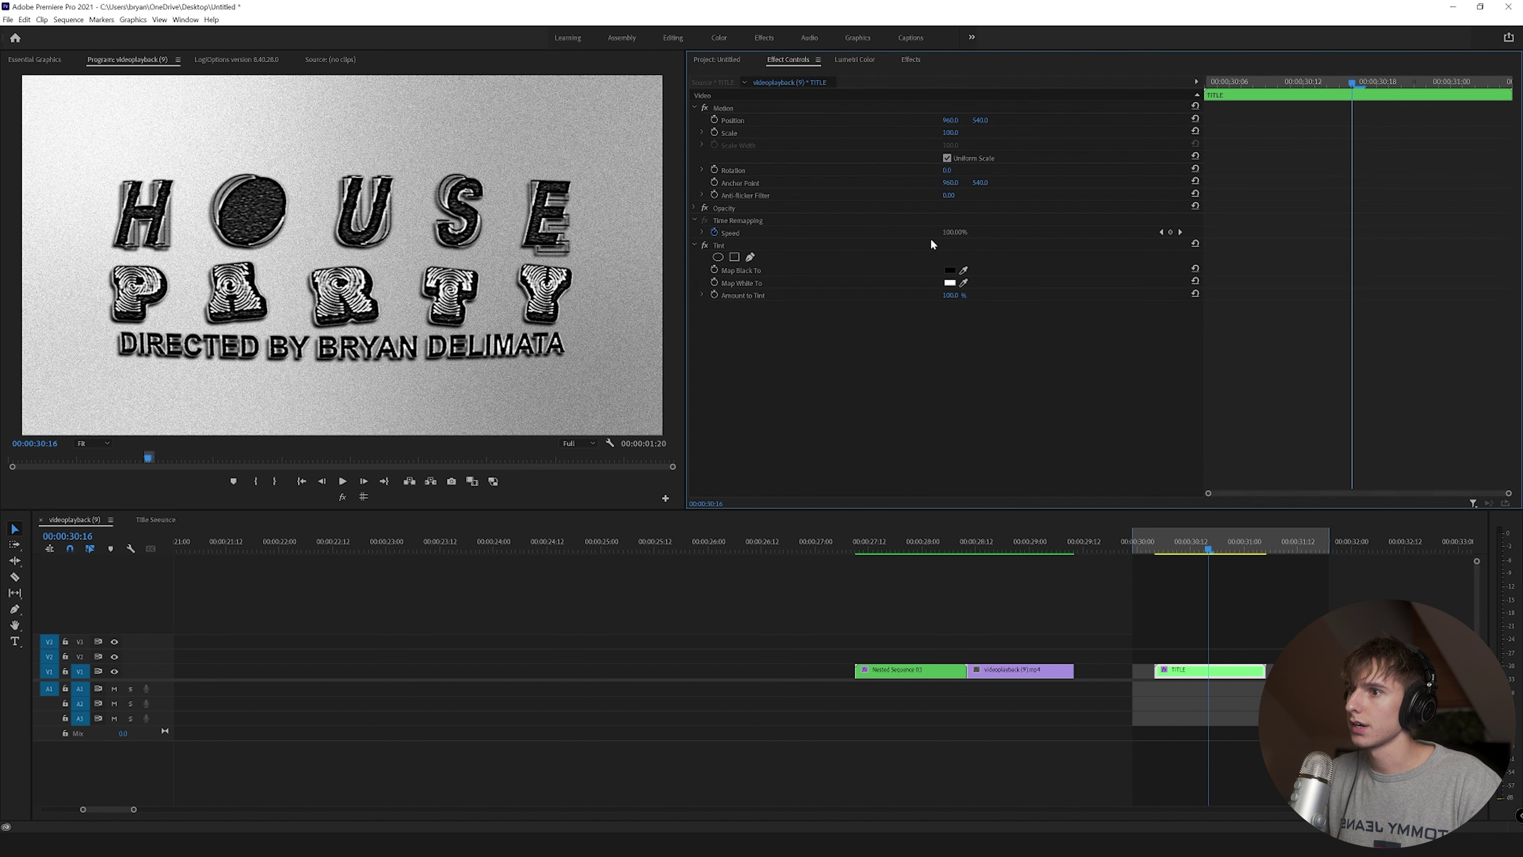
# Set the Tint effect's Map White To colour to pure green (00FF00) and return to the TITLE clip's start.
pyautogui.click(951, 284)
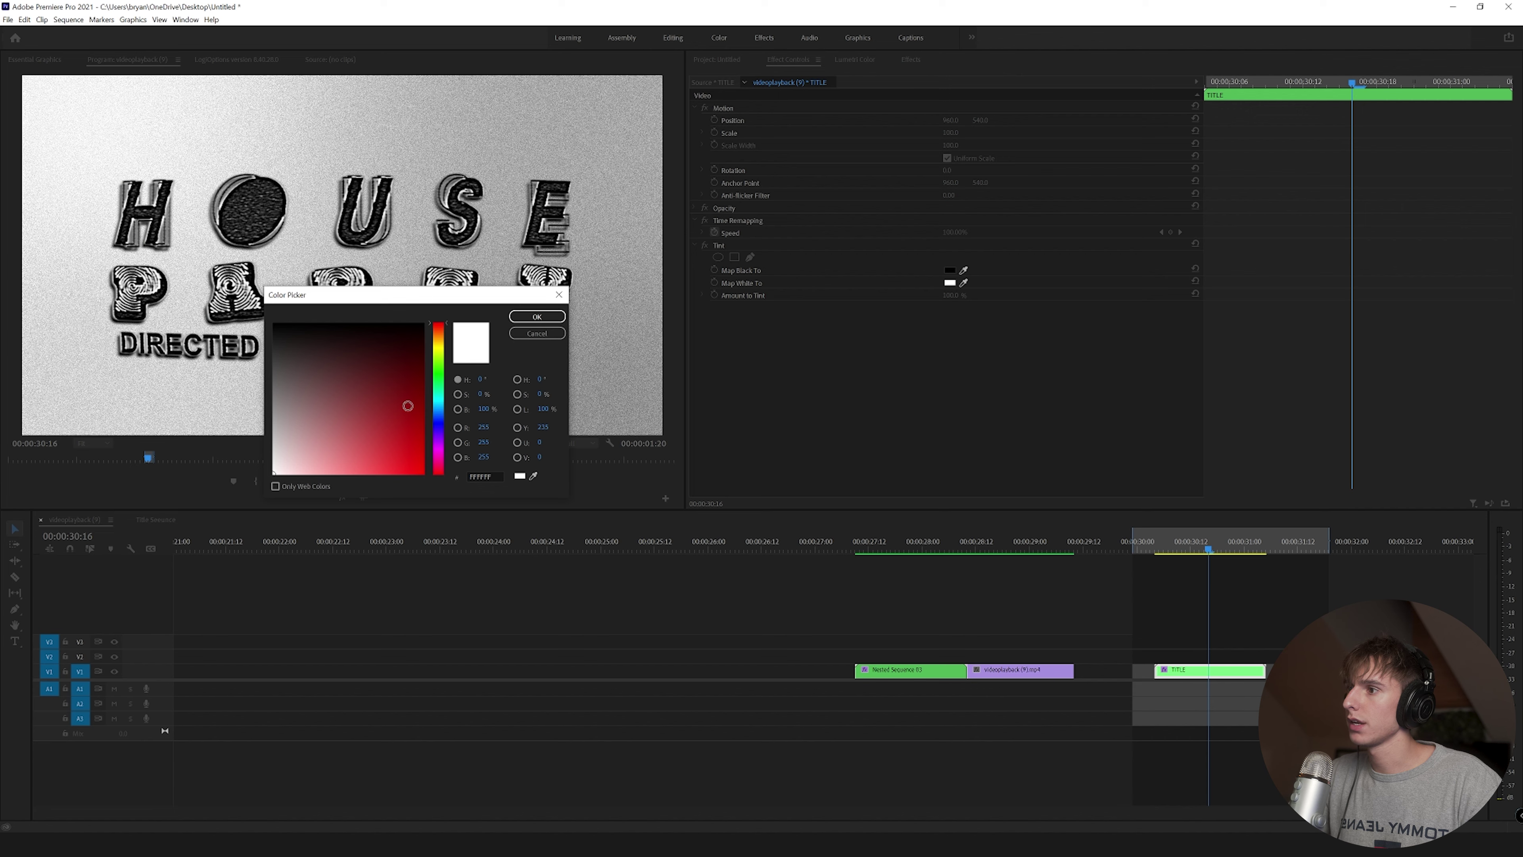
pyautogui.moveTo(486, 429); pyautogui.dragTo(333, 430)
pyautogui.moveTo(483, 458); pyautogui.dragTo(455, 457)
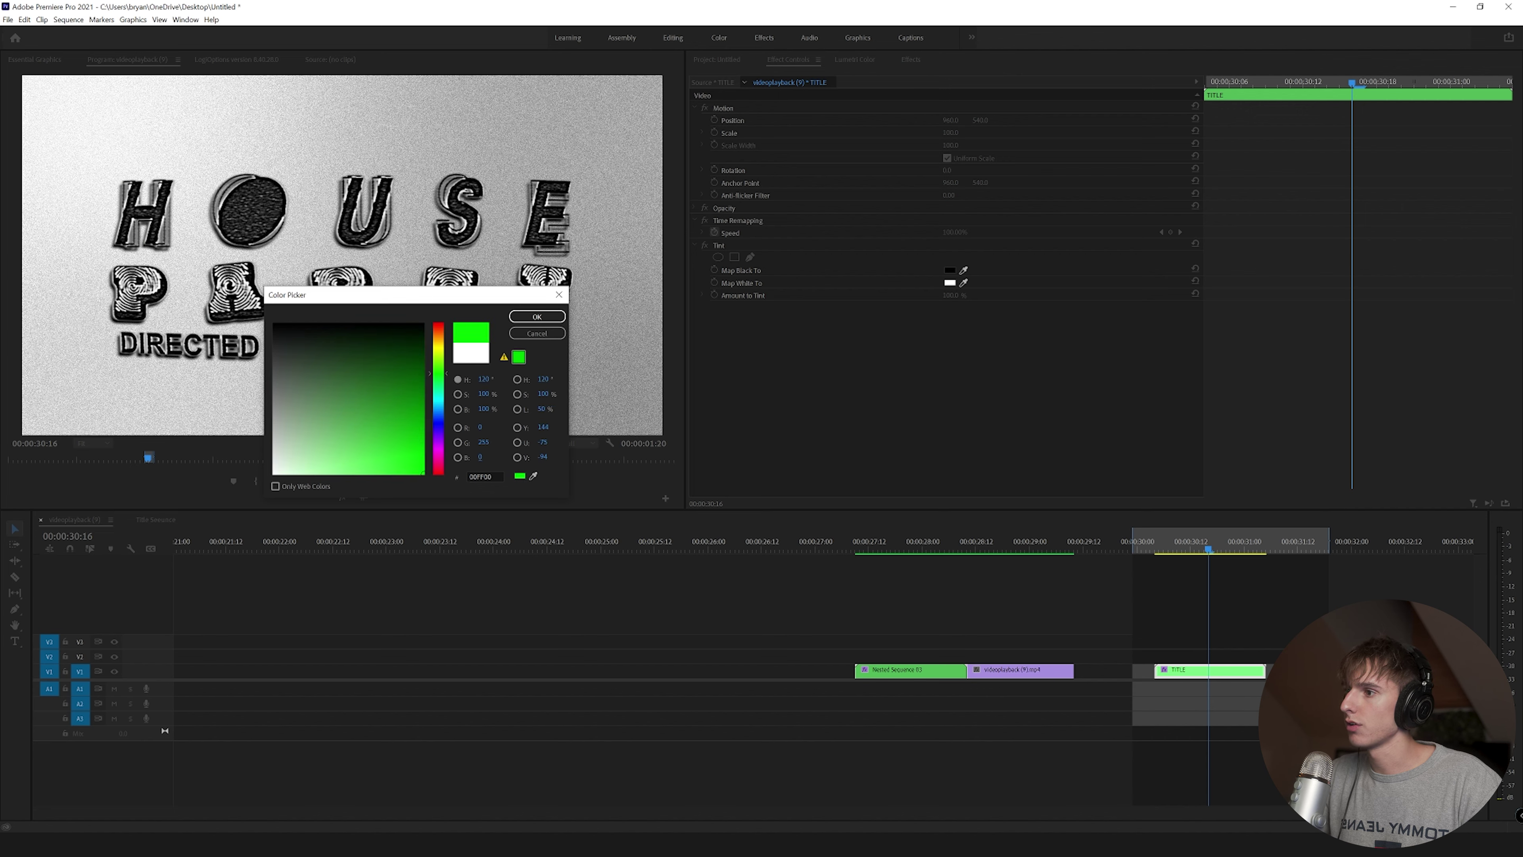
pyautogui.click(537, 316)
pyautogui.click(1153, 547)
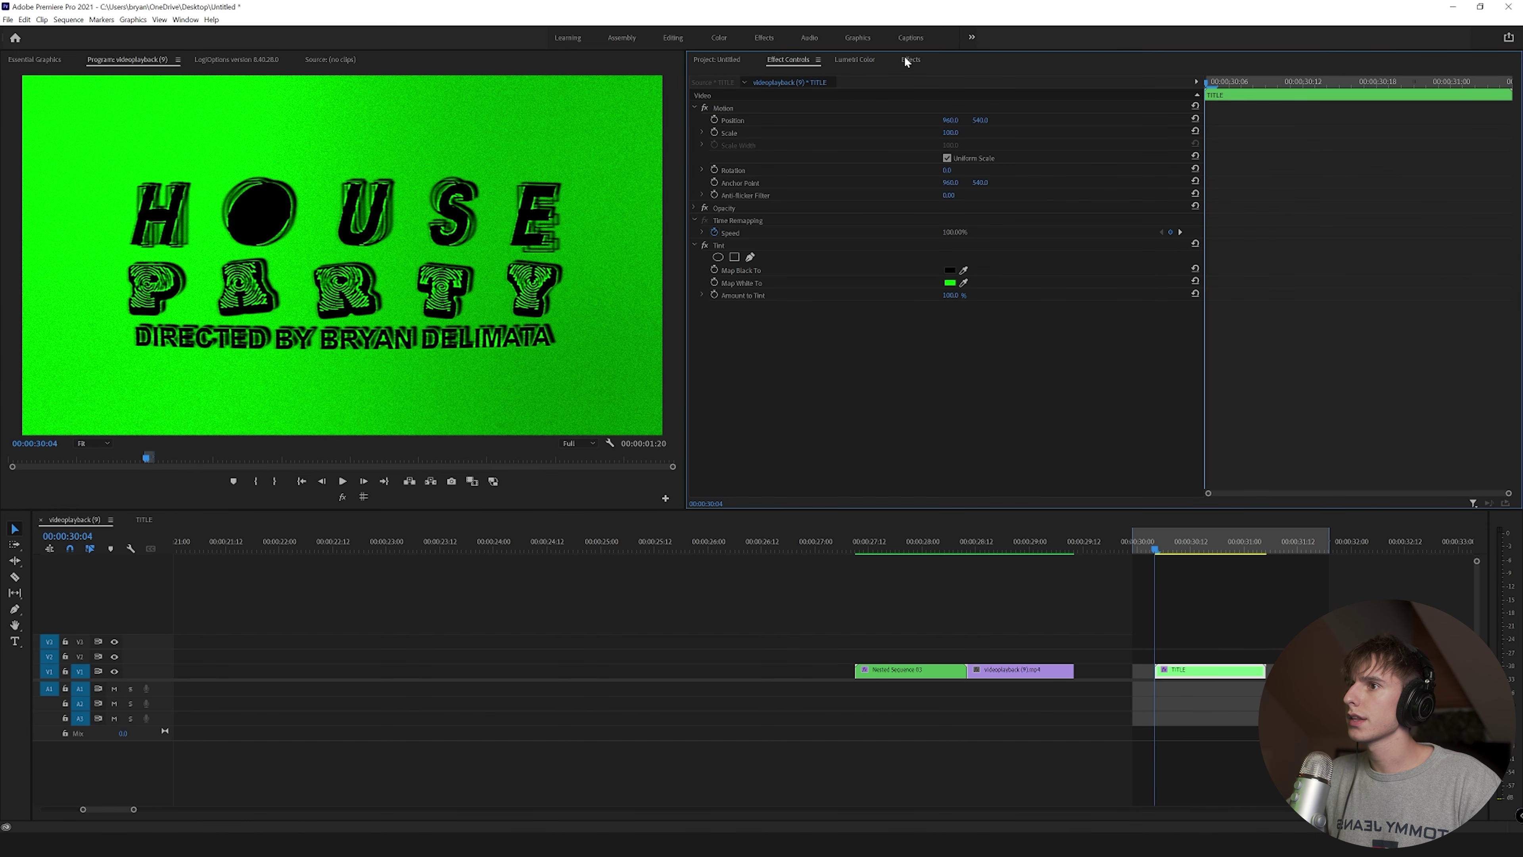
# Apply the CRT checkered pixelated distortion preset to the nested TITLE clip.
pyautogui.click(908, 59)
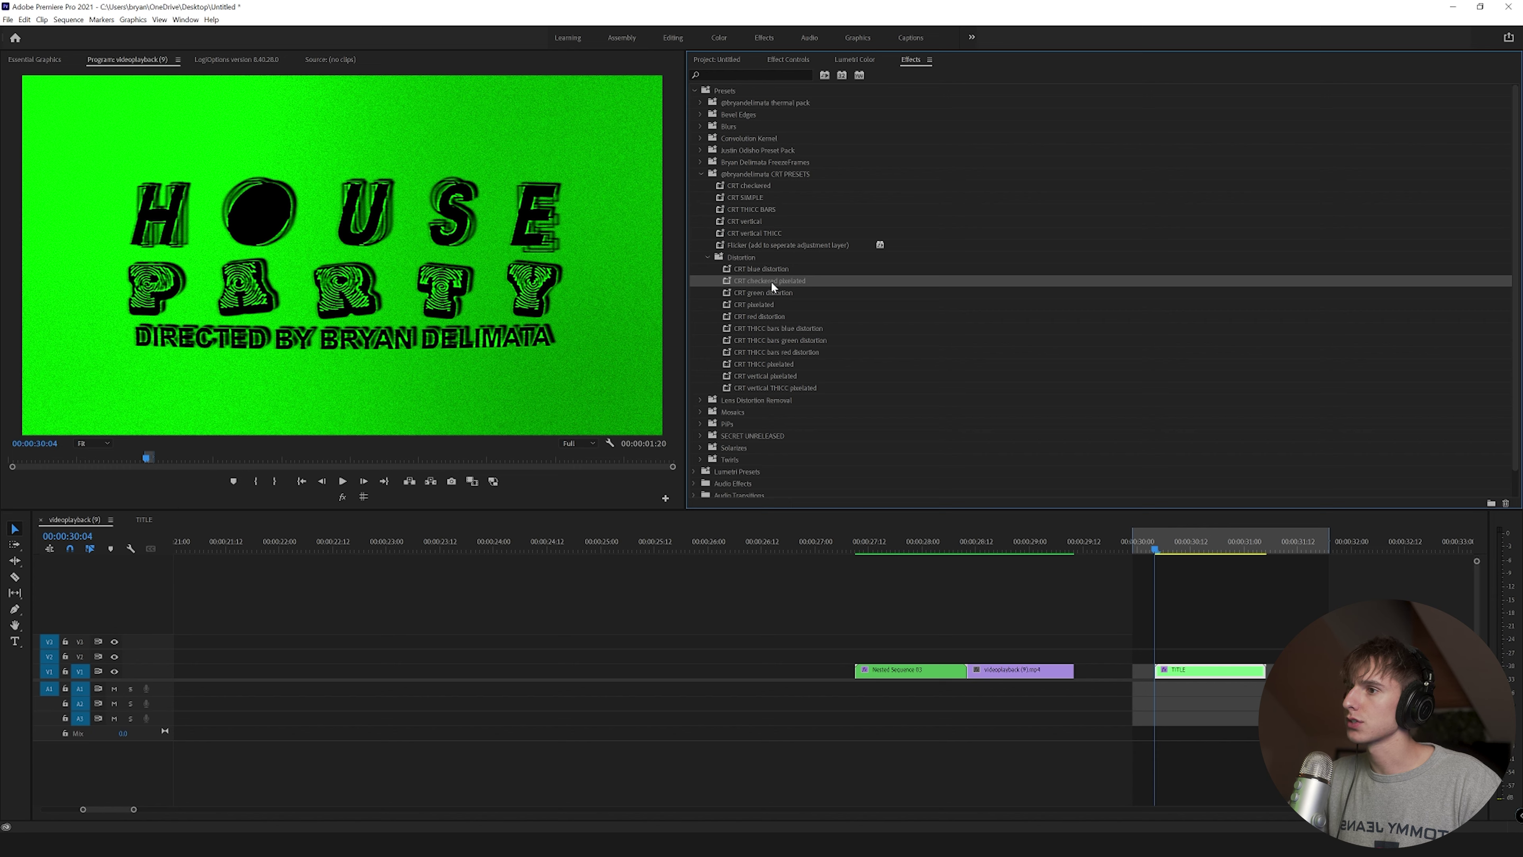
pyautogui.moveTo(771, 281); pyautogui.dragTo(1217, 669)
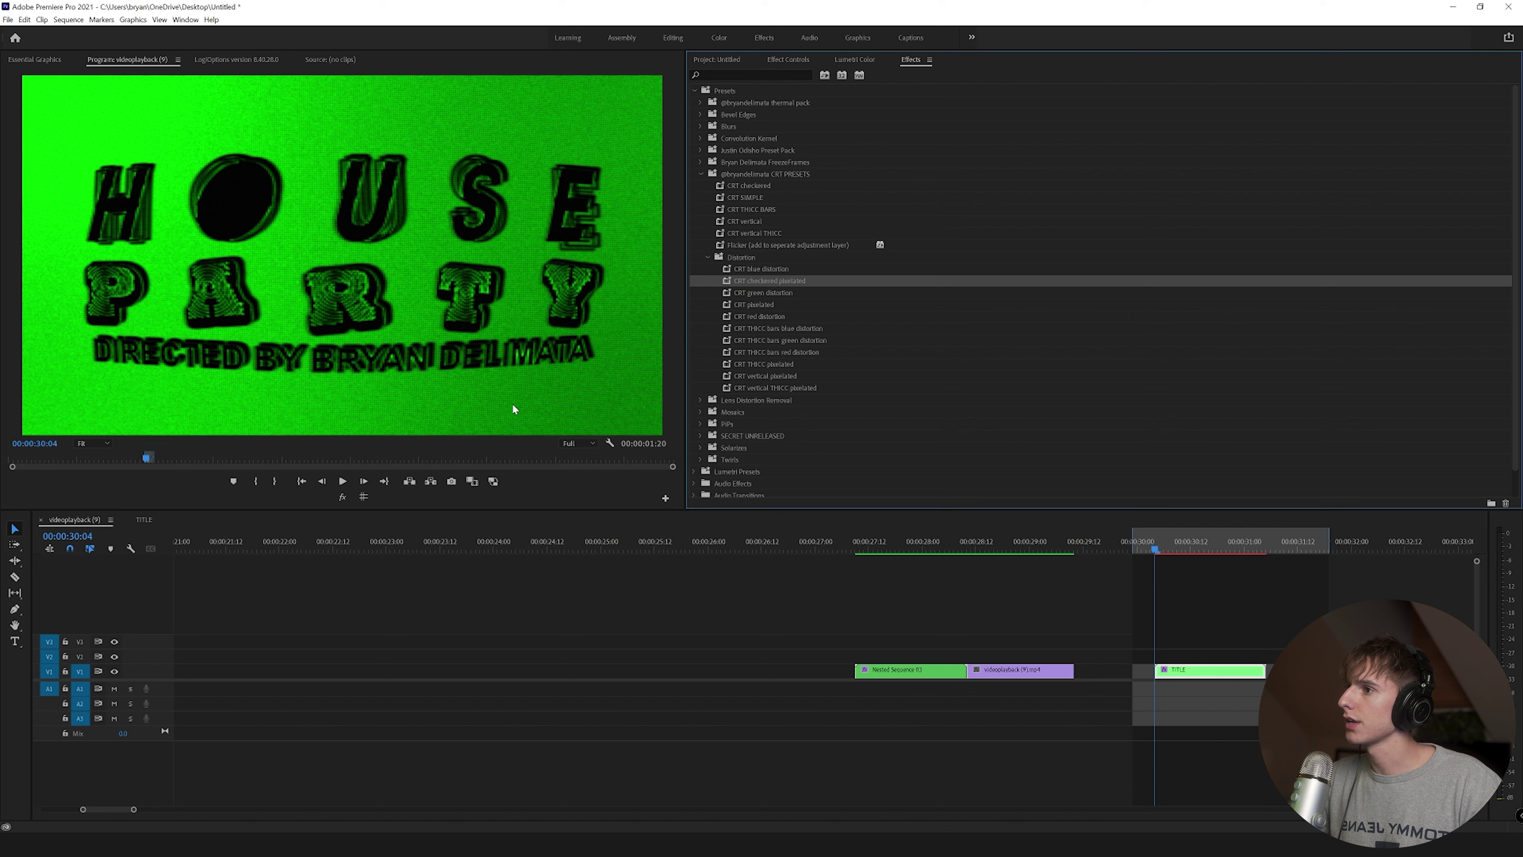
# Play back the nested TITLE clip from its start to review the CRT preset in motion.
pyautogui.moveTo(1154, 544)
pyautogui.mouseDown()
pyautogui.moveTo(1202, 544)
pyautogui.moveTo(1139, 551)
pyautogui.mouseUp()
pyautogui.press('space')
pyautogui.click(1152, 543)
pyautogui.moveTo(1183, 549); pyautogui.dragTo(1186, 597)
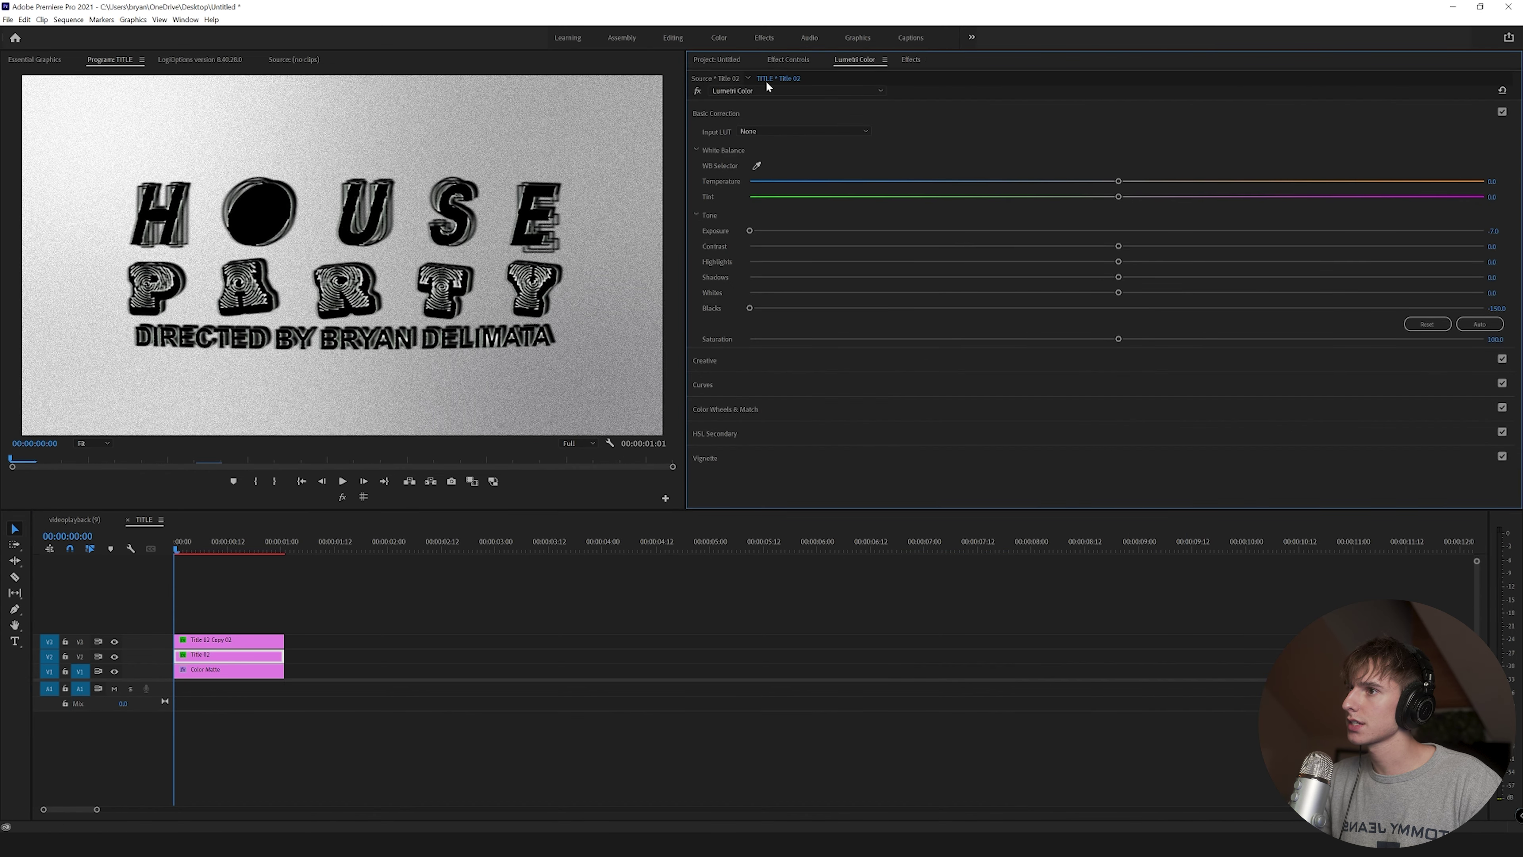
# Set the Scale of both title clips inside the TITLE sequence to 65 at the first frame.
pyautogui.click(779, 60)
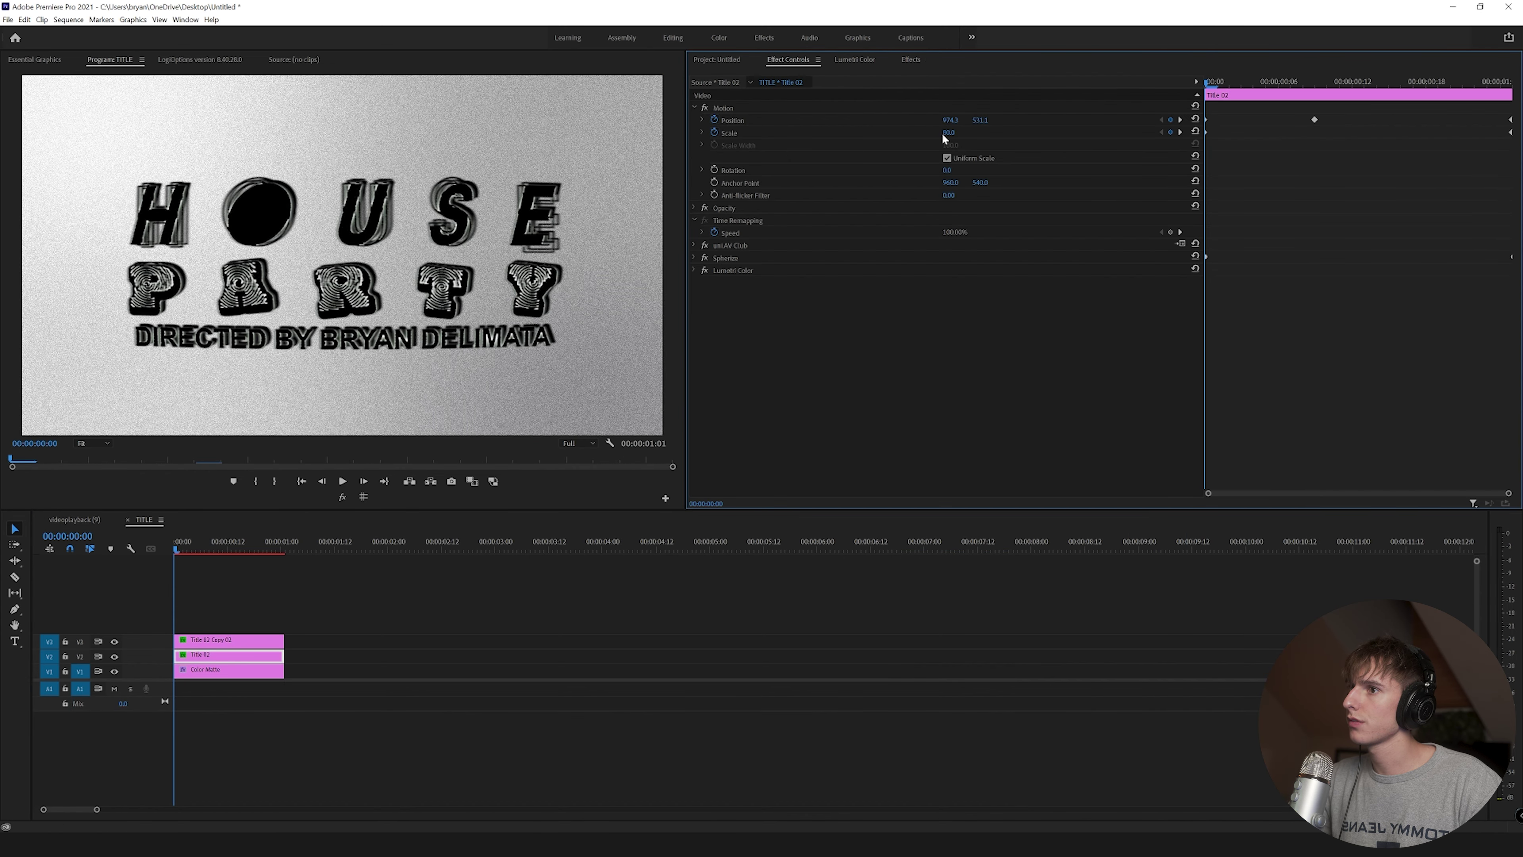
pyautogui.moveTo(948, 134); pyautogui.dragTo(971, 135)
pyautogui.click(958, 134)
pyautogui.click(1000, 137)
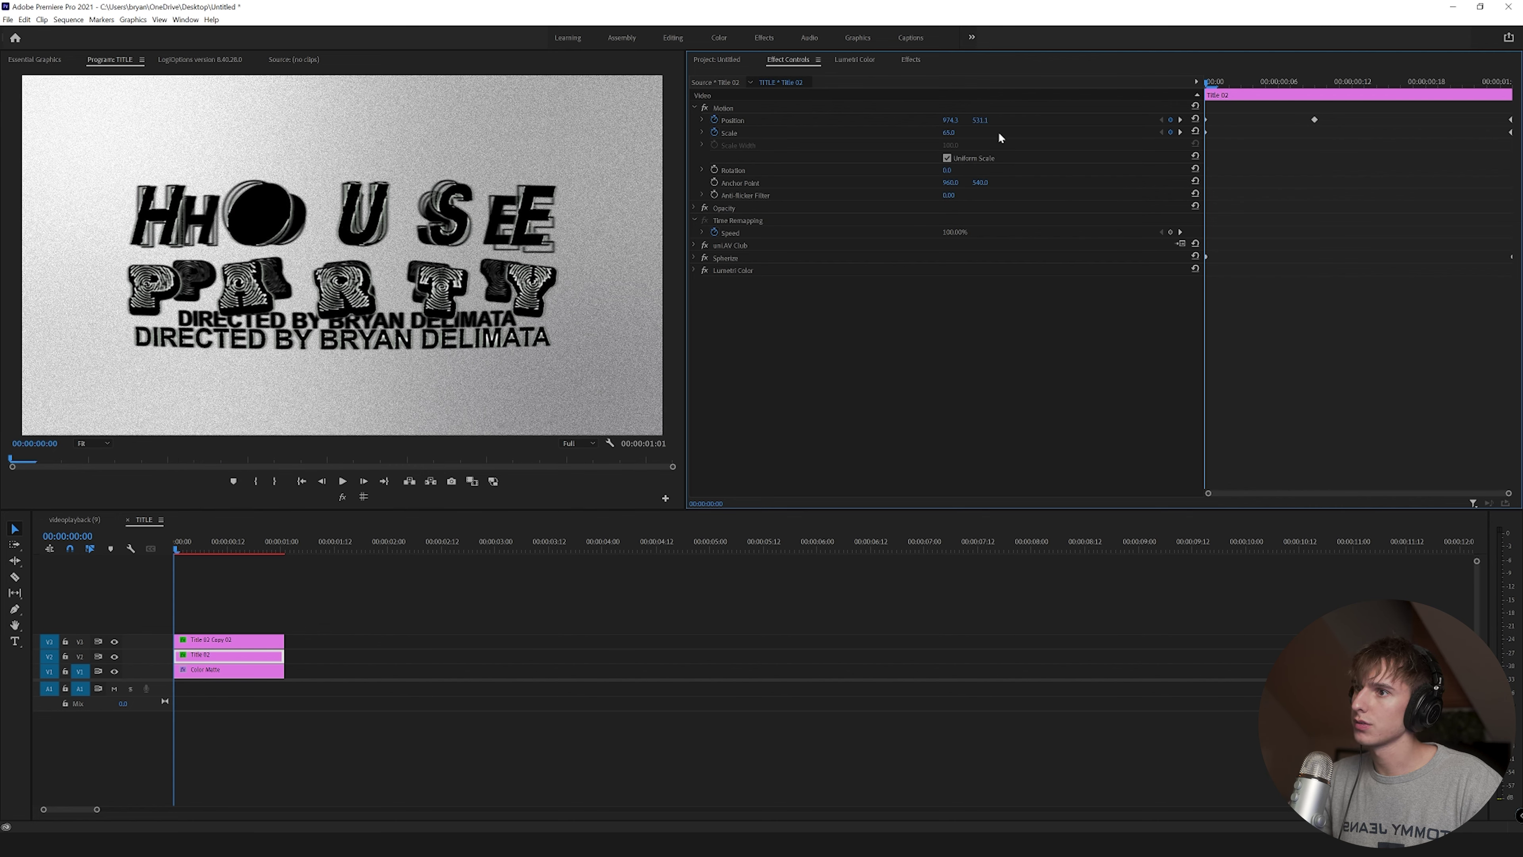
pyautogui.click(244, 639)
pyautogui.click(955, 132)
pyautogui.write('65')
pyautogui.click(471, 606)
# Adjust the Scale keyframes at the end of both title clips inside TITLE, and preview the animation from the start.
pyautogui.click(275, 659)
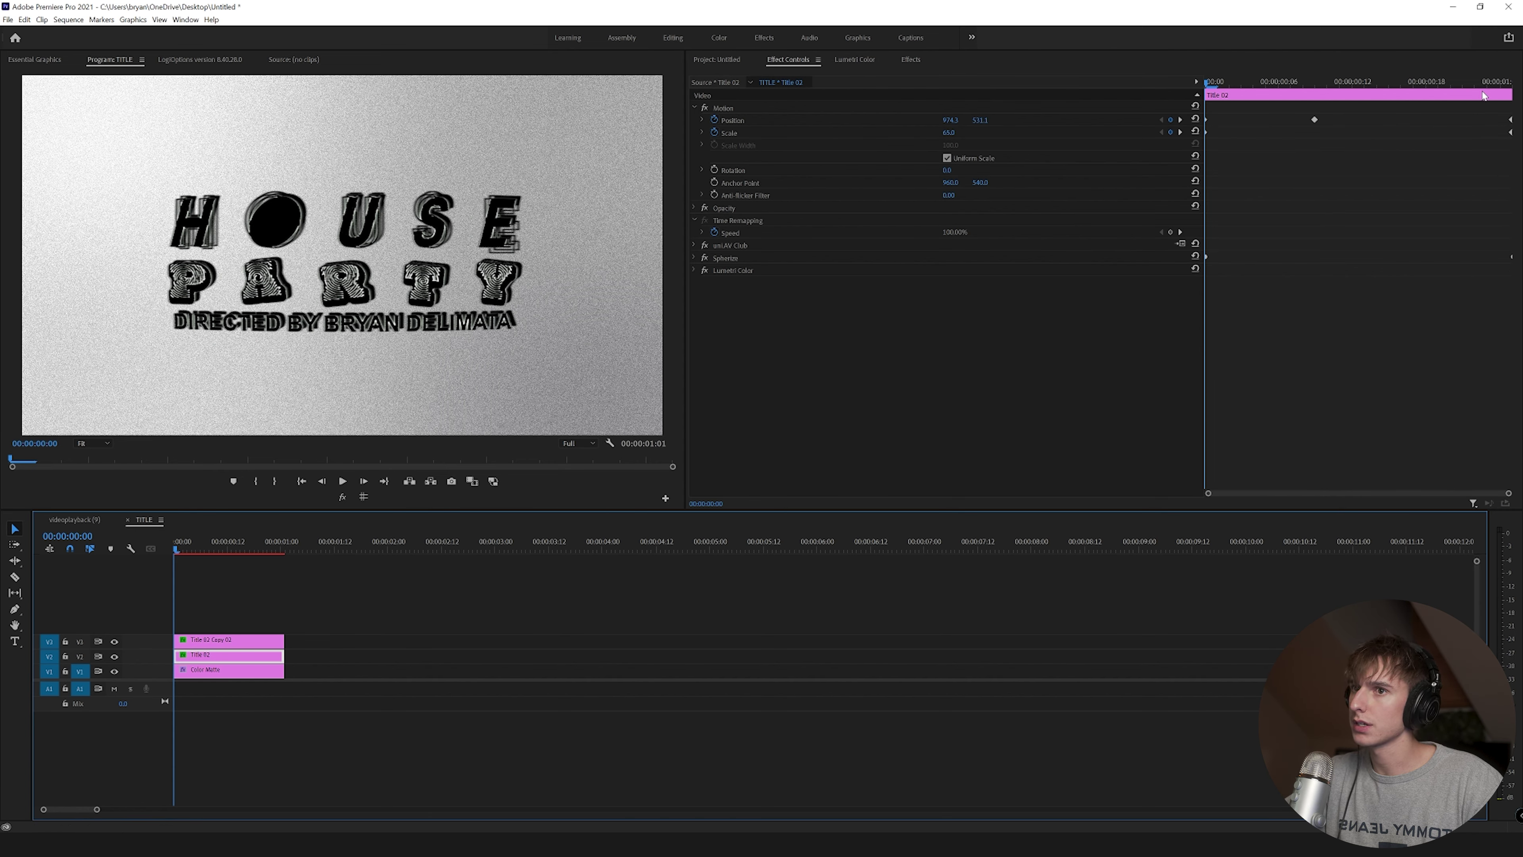
pyautogui.click(288, 543)
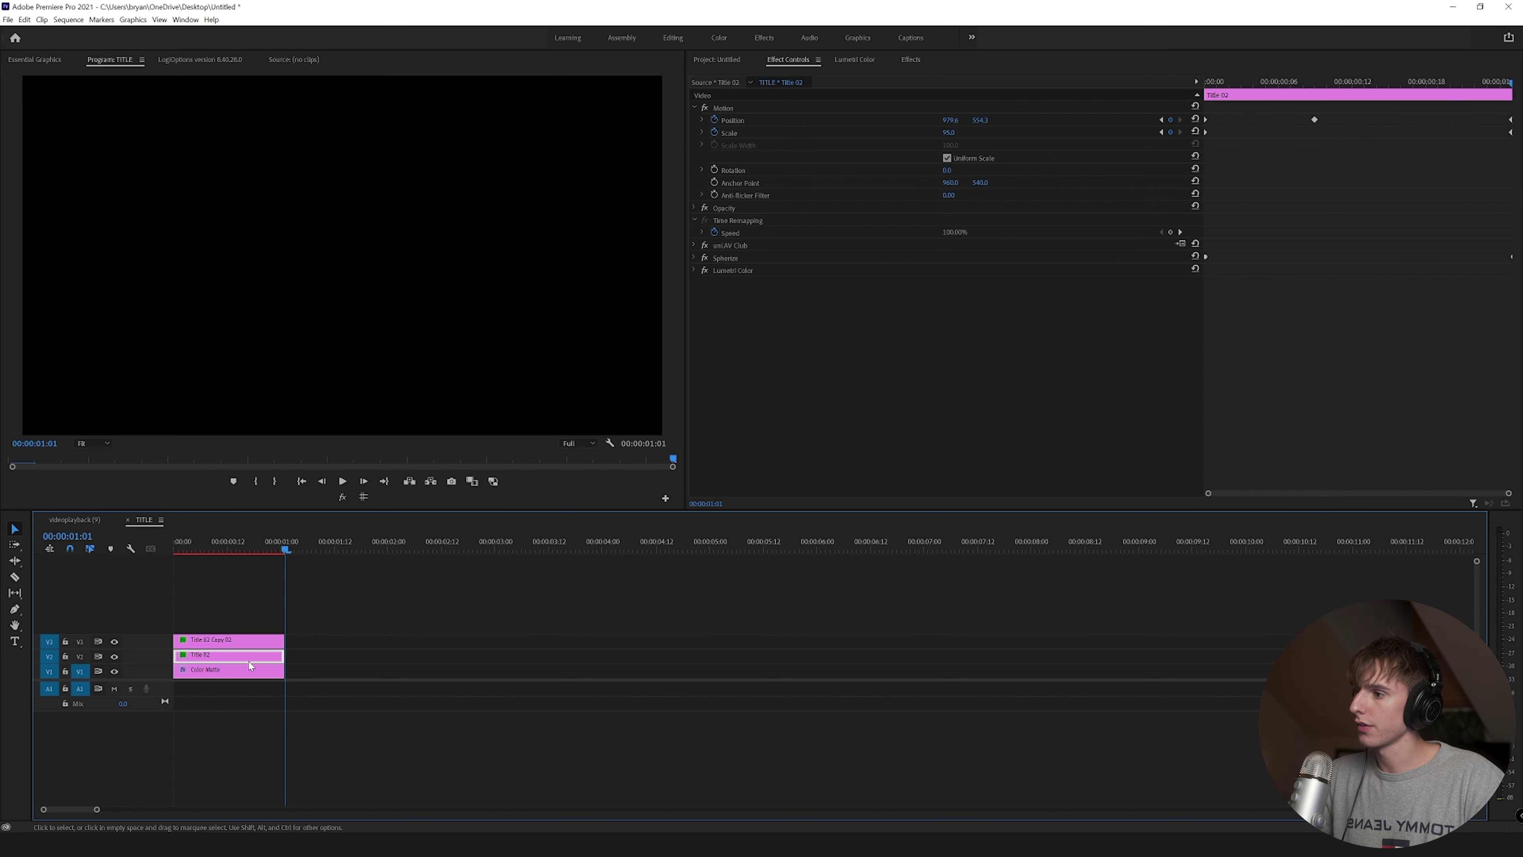
pyautogui.click(957, 131)
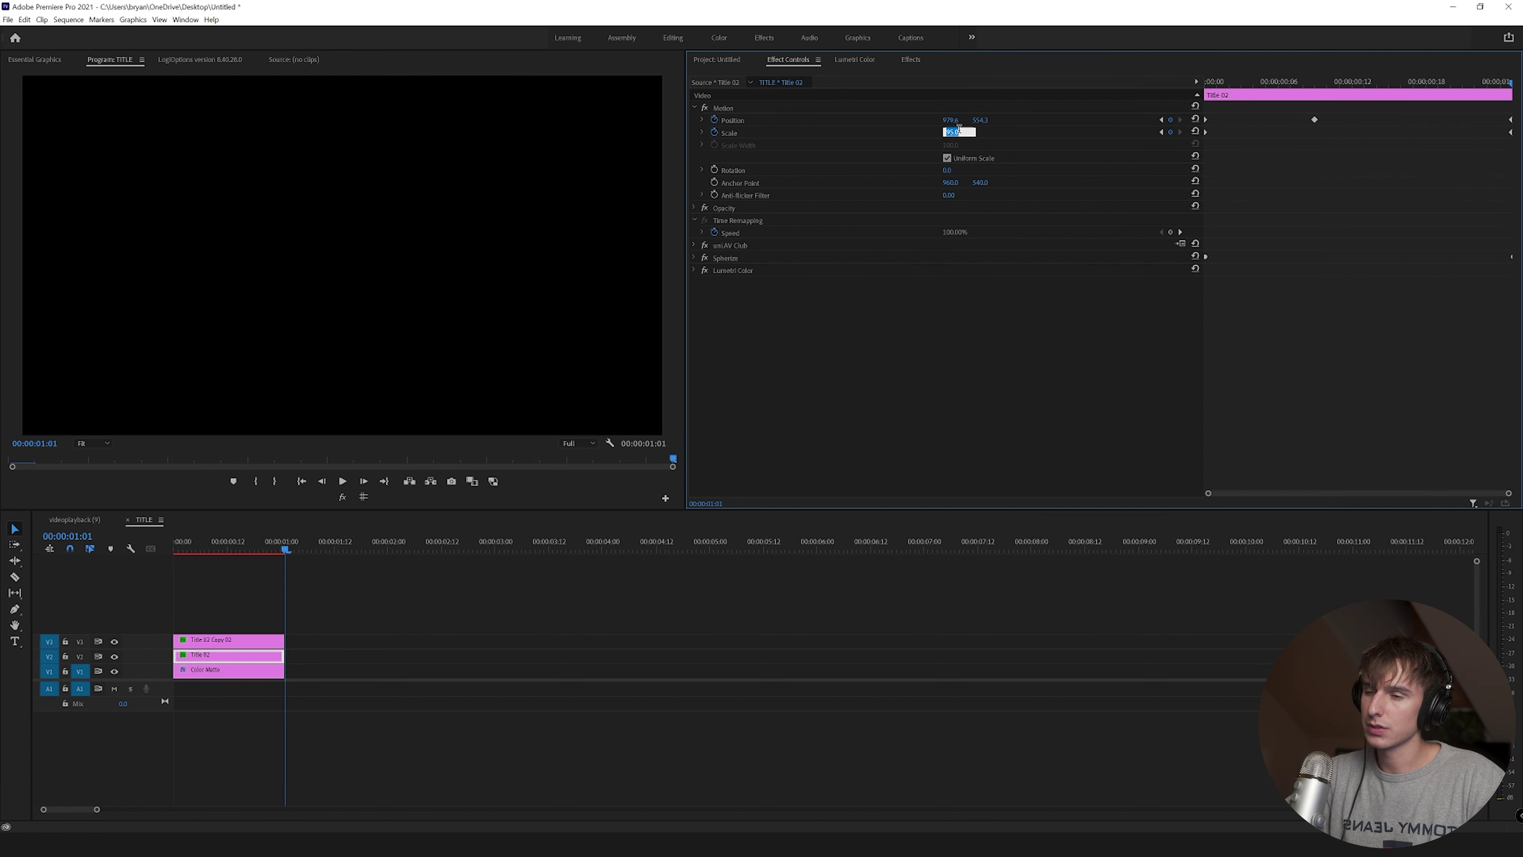
pyautogui.click(277, 640)
pyautogui.press('space')
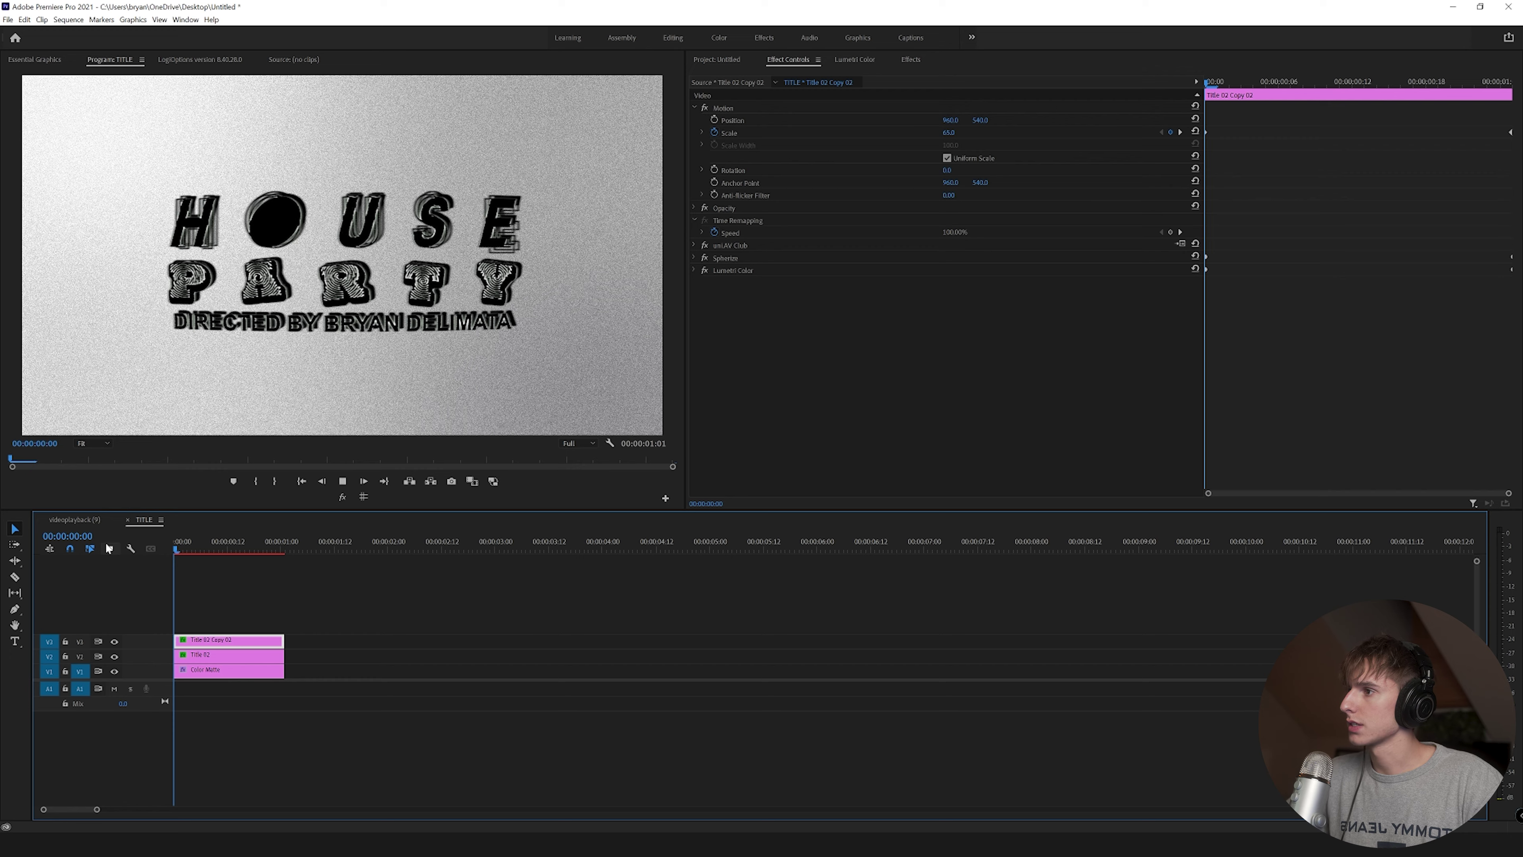
pyautogui.moveTo(197, 541); pyautogui.dragTo(107, 552)
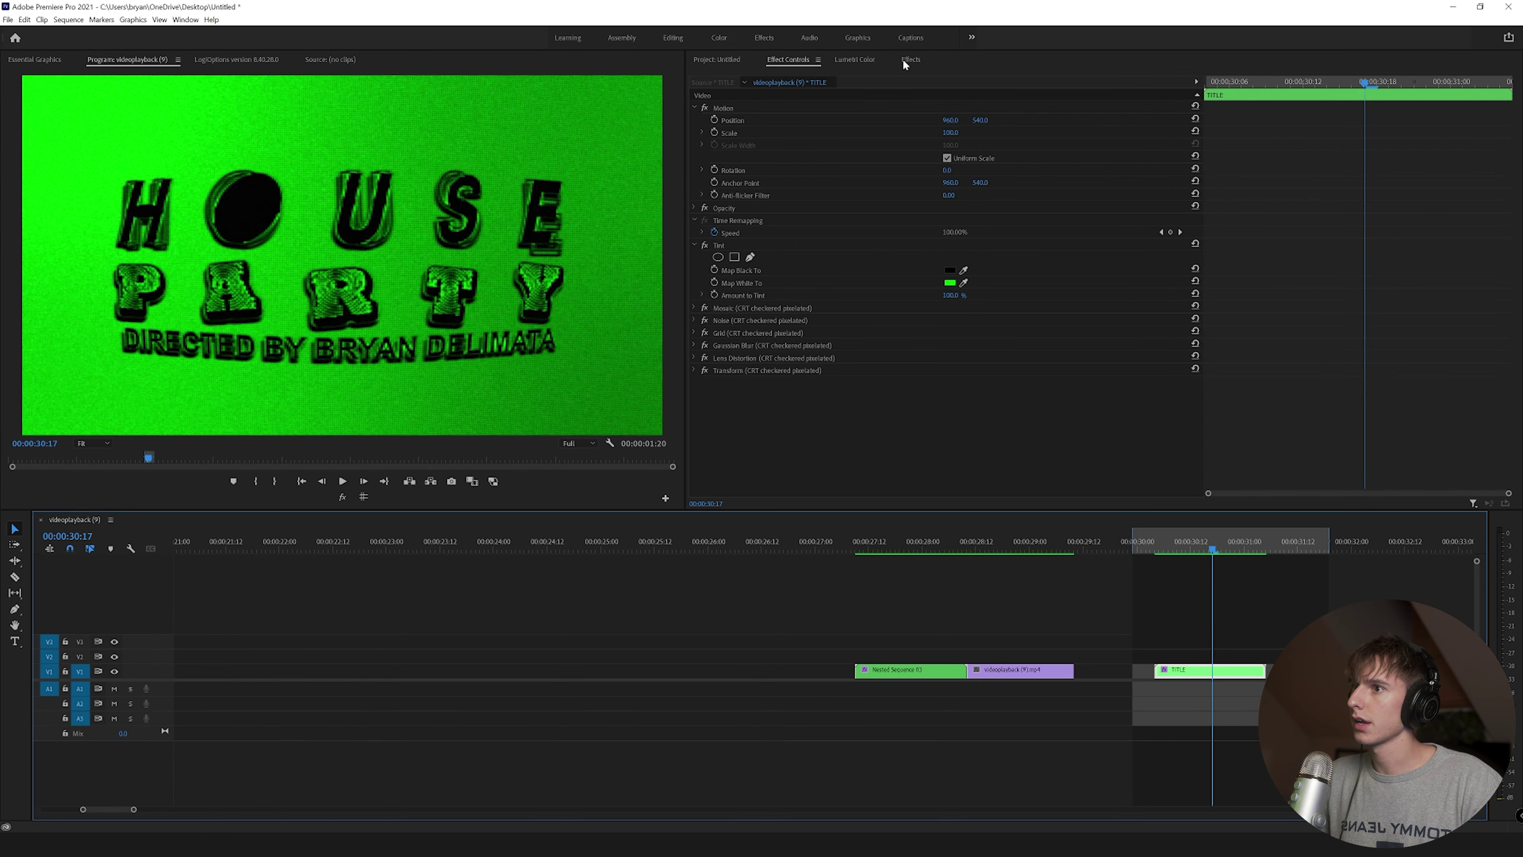
# Find the Crop effect, apply it to the nested TITLE clip and show its settings with Tint collapsed.
pyautogui.click(910, 59)
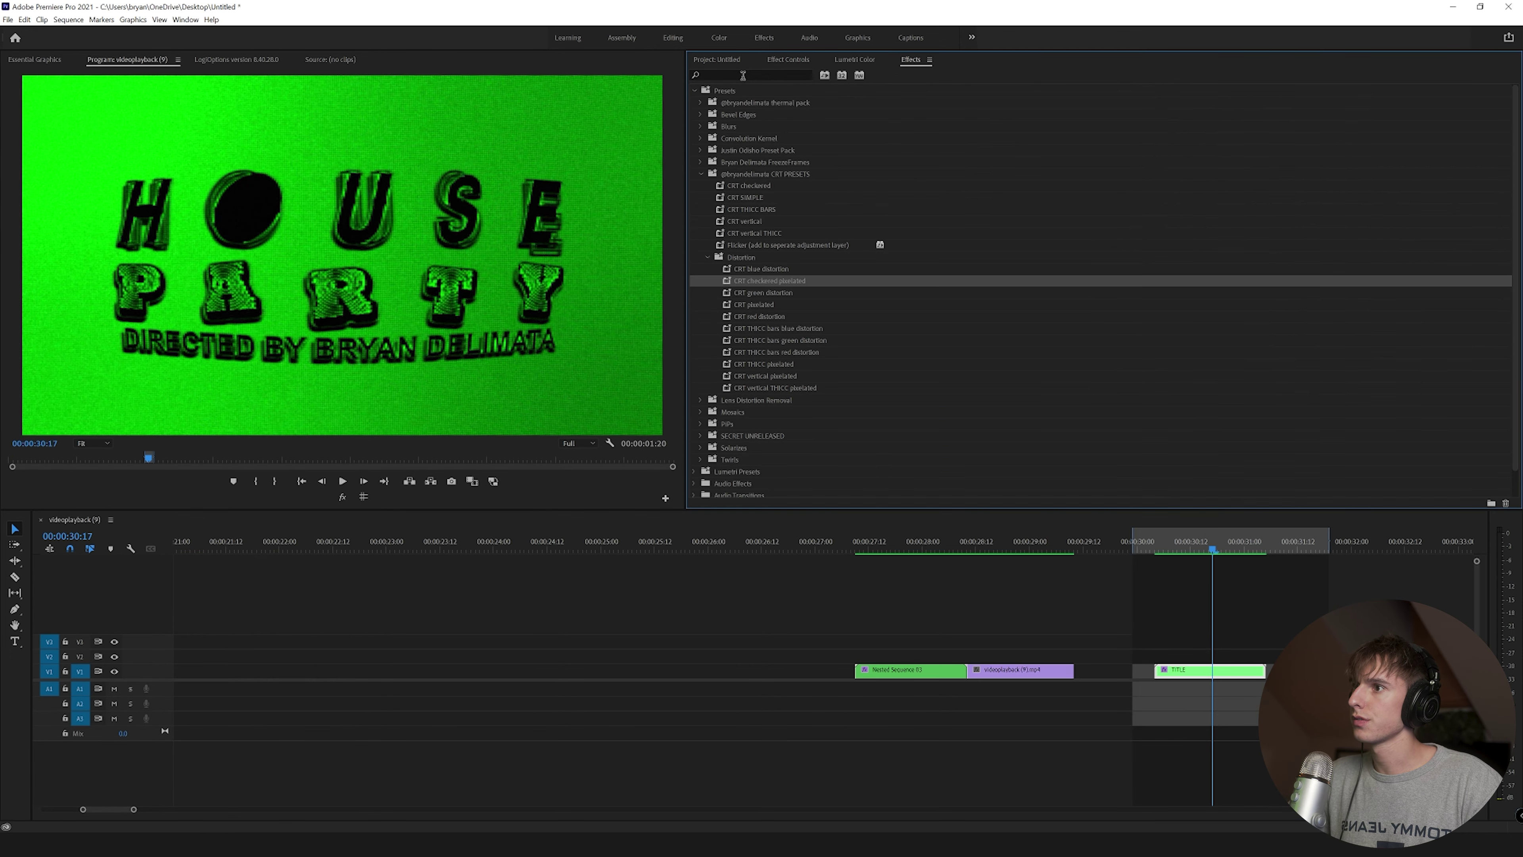
pyautogui.click(750, 74)
pyautogui.write('CROP')
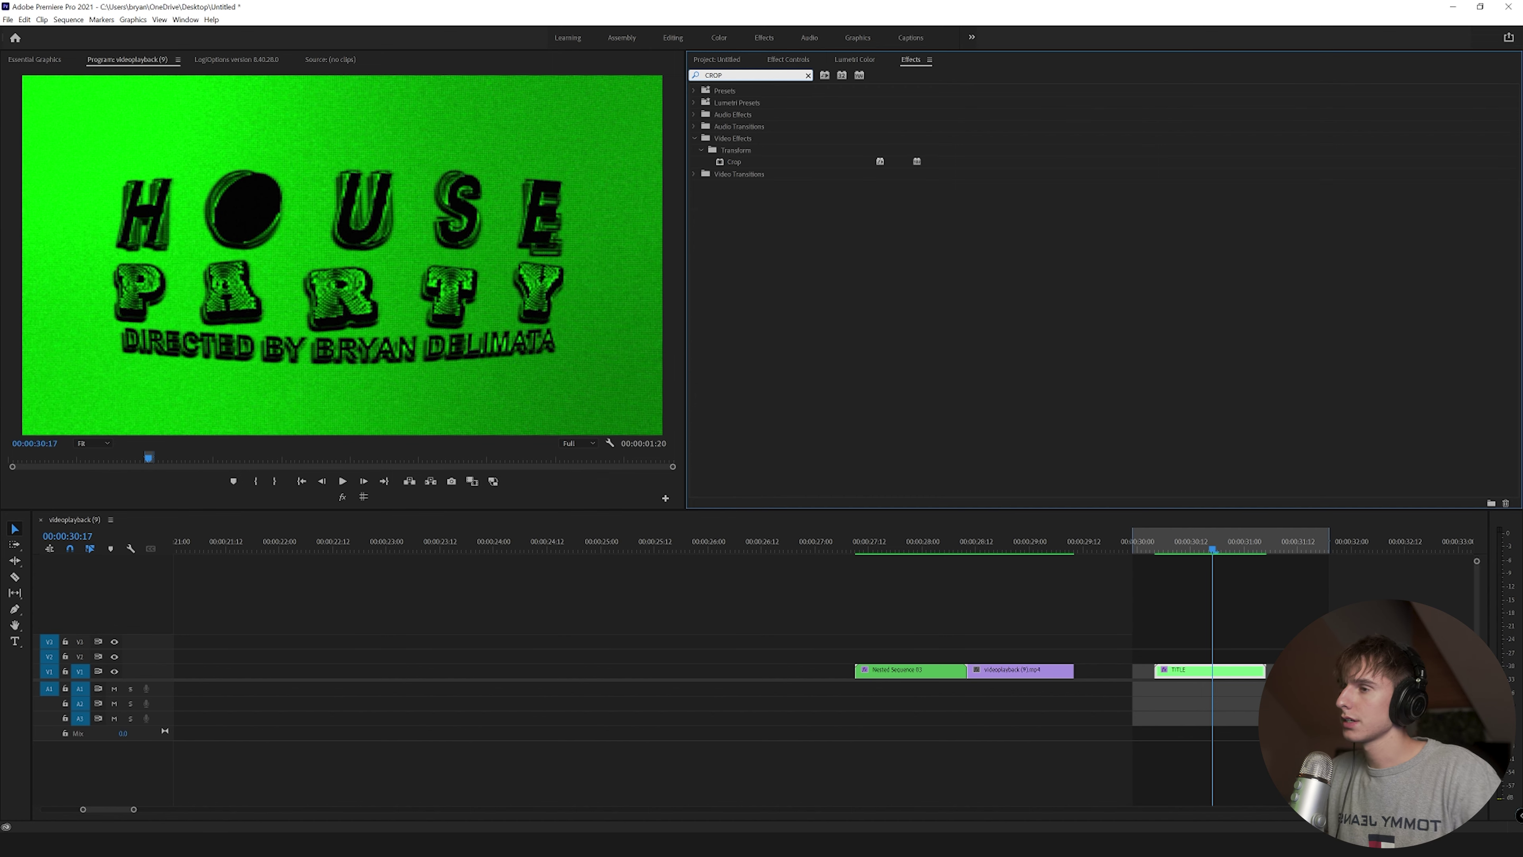
pyautogui.moveTo(785, 160); pyautogui.dragTo(1225, 663)
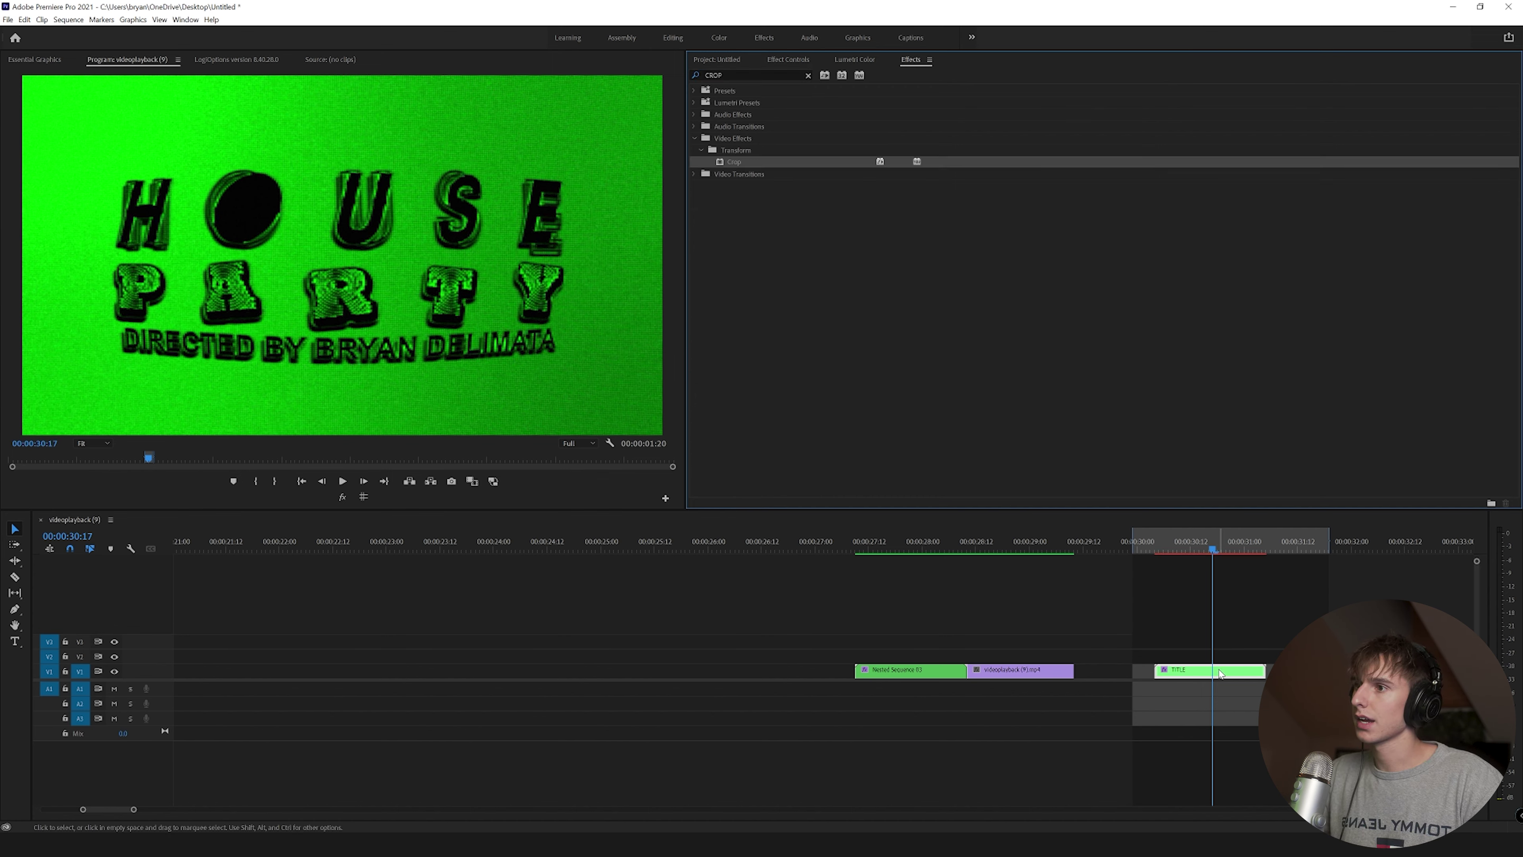
pyautogui.click(789, 60)
pyautogui.click(695, 246)
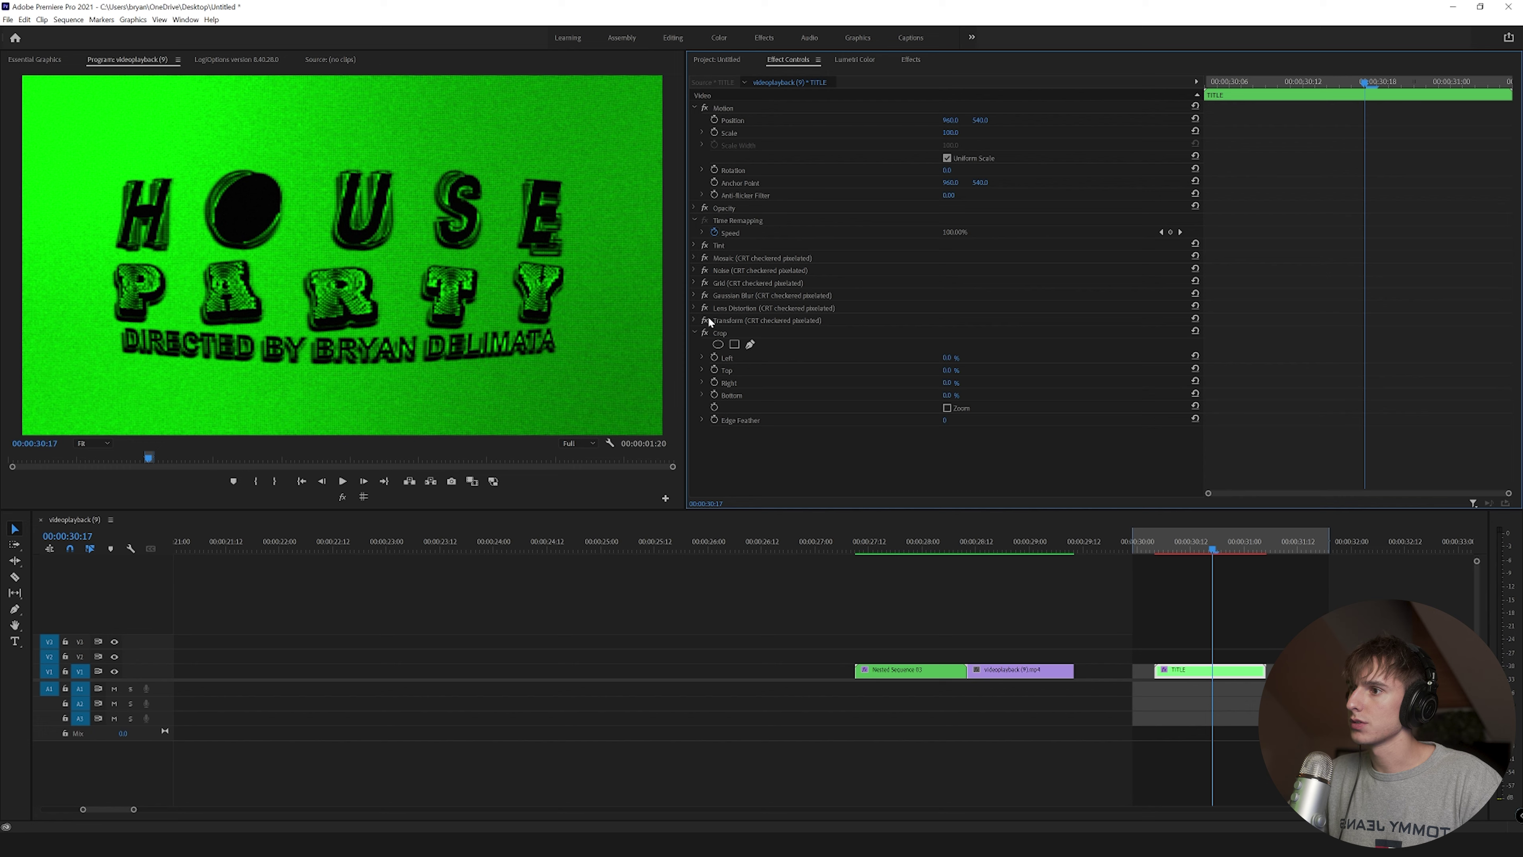
# Add an ellipse mask to the Crop effect and enlarge it to surround the whole title, reaching near the frame's side edges.
pyautogui.click(719, 344)
pyautogui.moveTo(424, 260); pyautogui.dragTo(603, 255)
pyautogui.moveTo(441, 164); pyautogui.dragTo(438, 78)
pyautogui.moveTo(604, 223); pyautogui.dragTo(742, 229)
pyautogui.moveTo(468, 256); pyautogui.dragTo(442, 258)
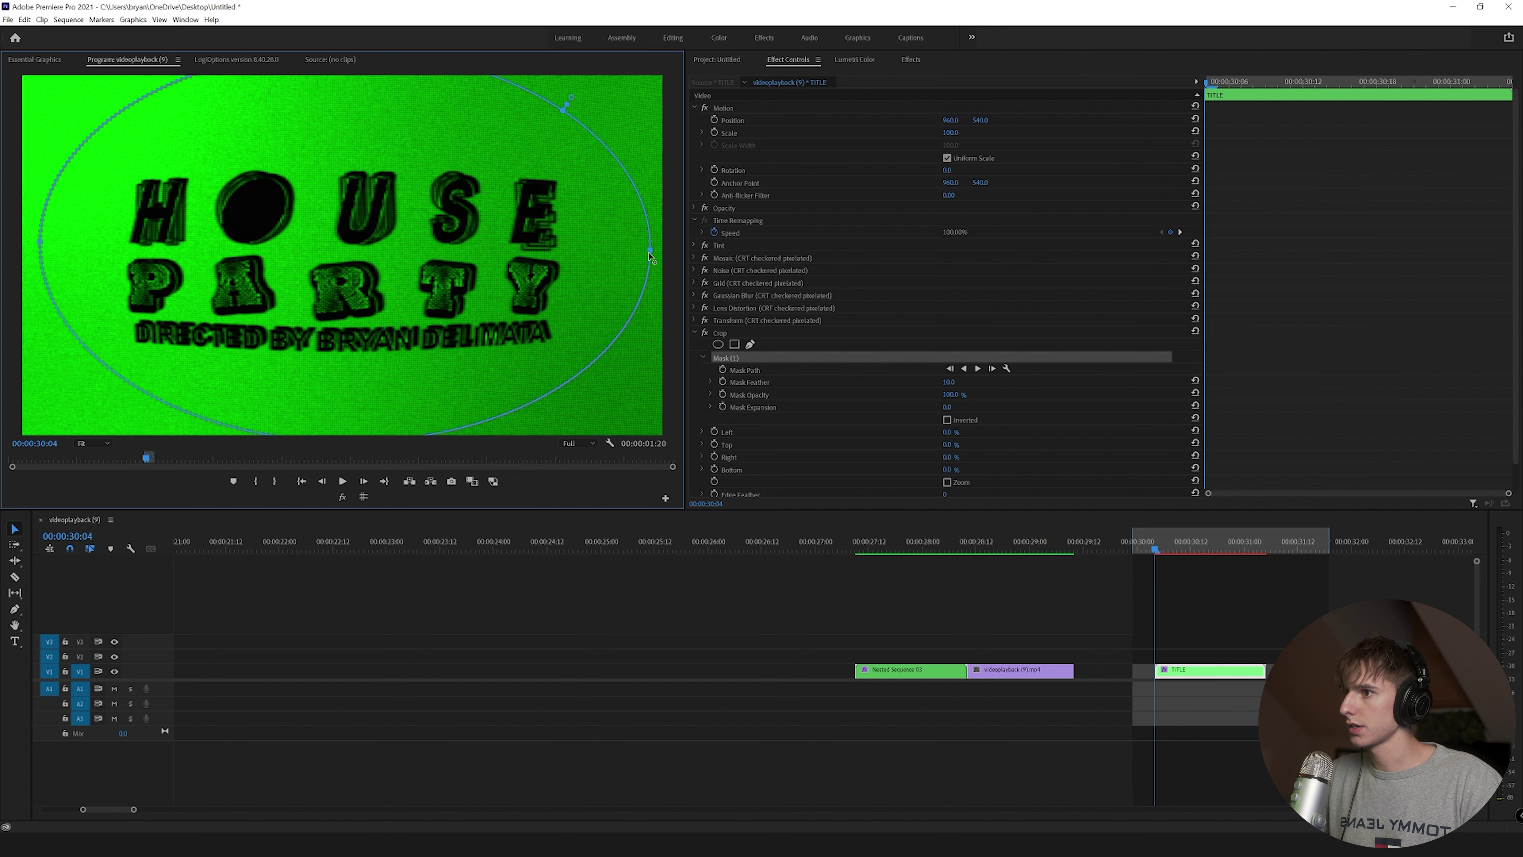
pyautogui.moveTo(651, 259); pyautogui.dragTo(610, 255)
pyautogui.moveTo(517, 265); pyautogui.dragTo(520, 269)
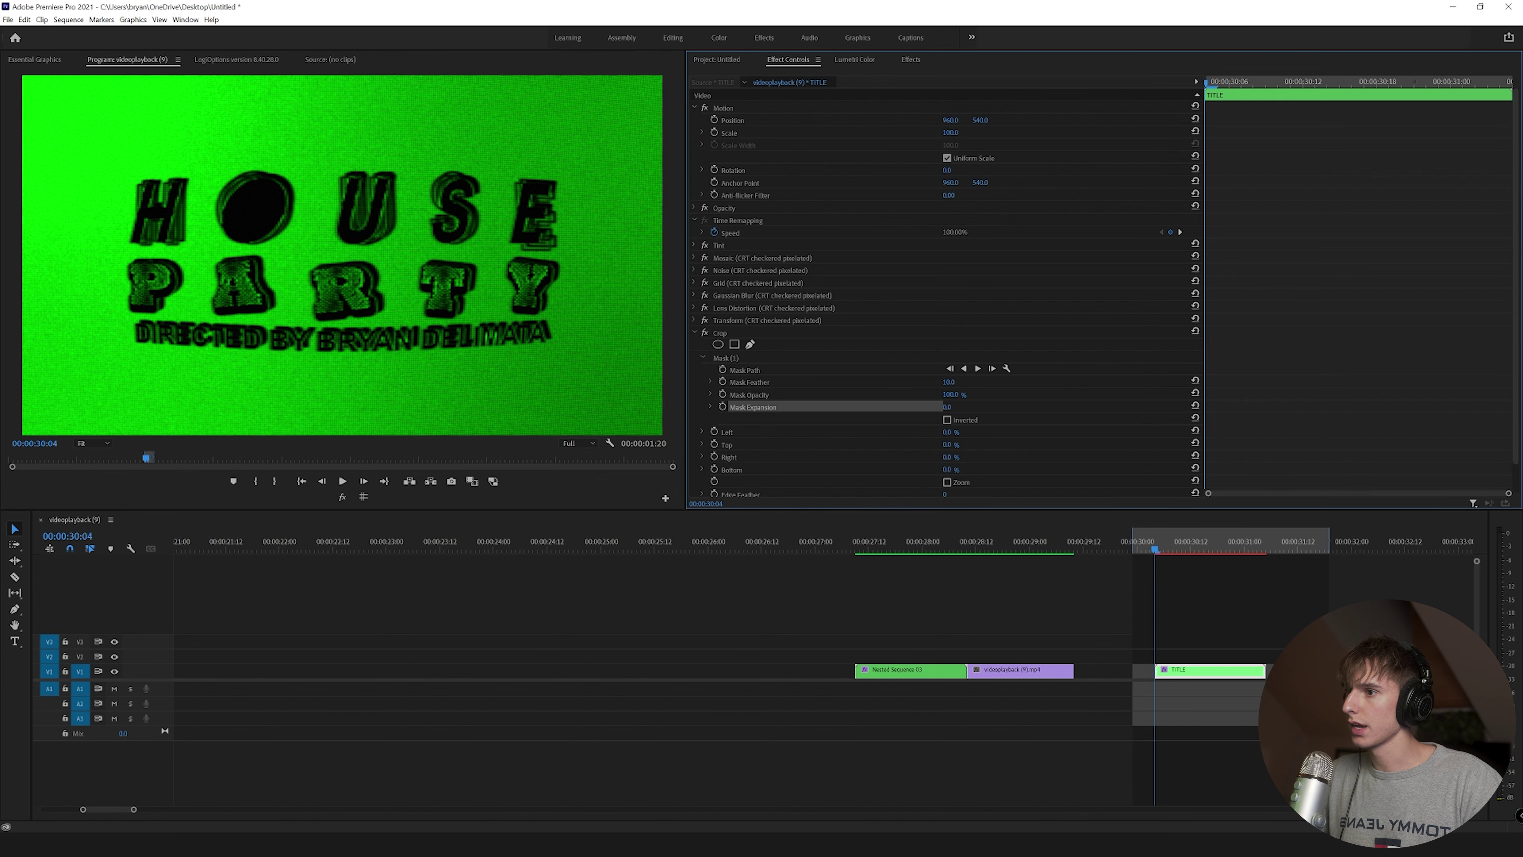
# Set Crop's Left value to 100%, invert its mask and raise the Mask Feather to about 54.
pyautogui.moveTo(948, 432); pyautogui.dragTo(1010, 432)
pyautogui.click(948, 421)
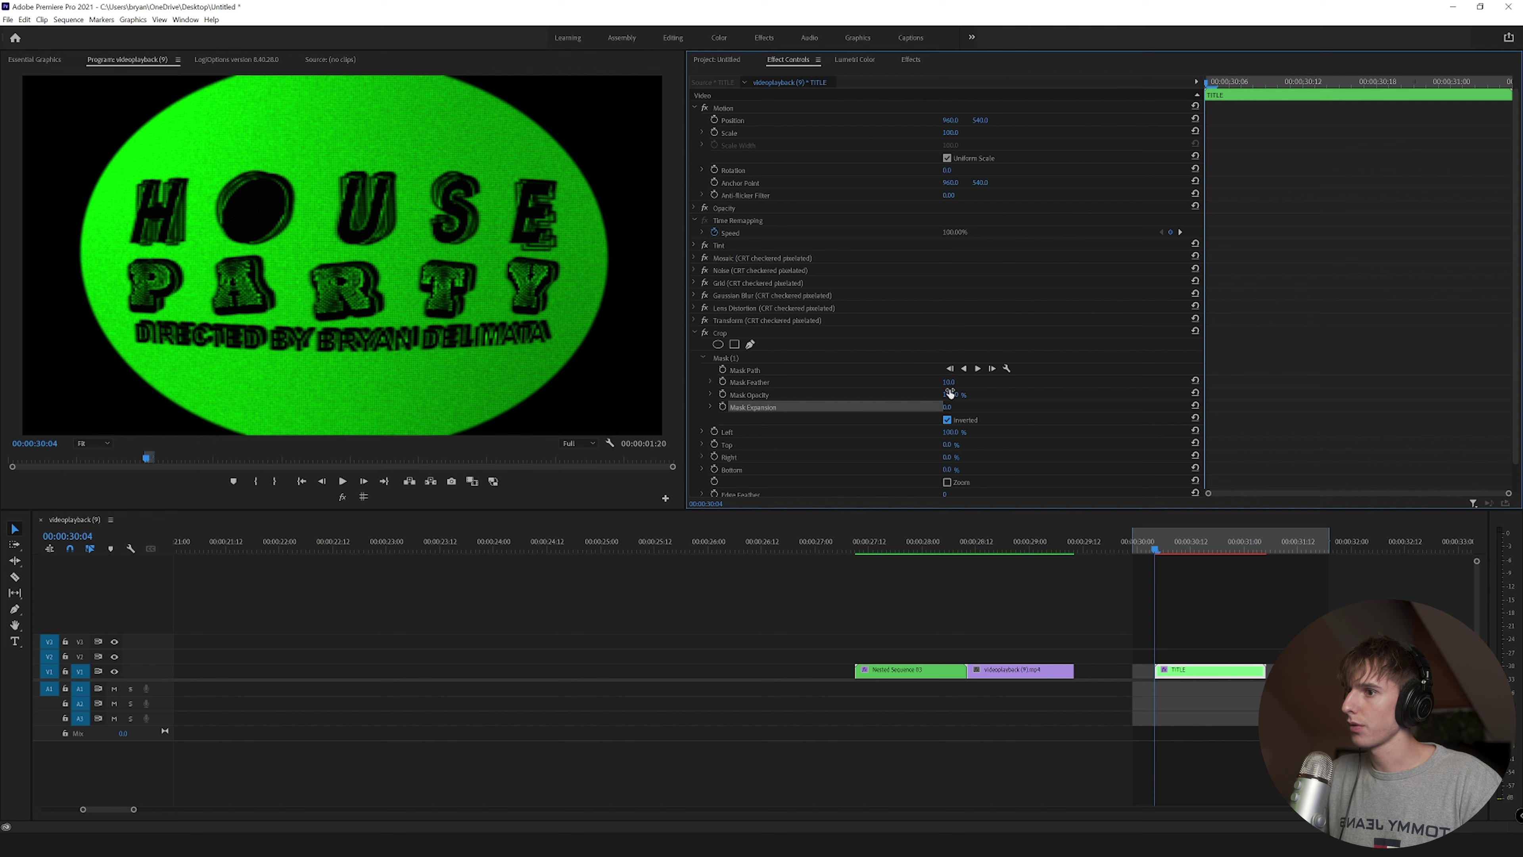
pyautogui.moveTo(949, 382); pyautogui.dragTo(983, 382)
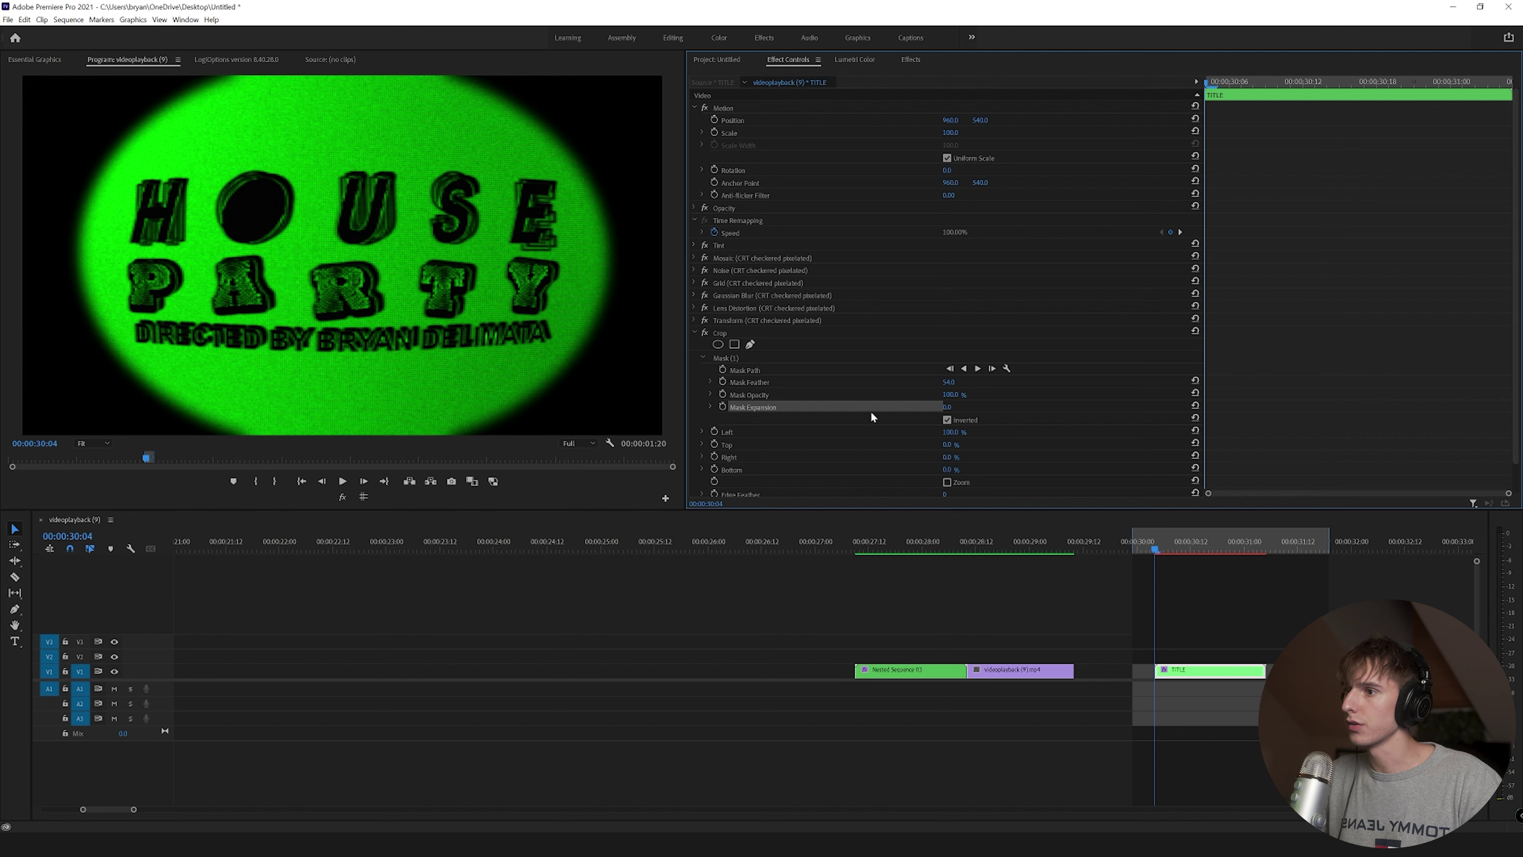
# Keyframe the Crop mask's expansion from 0 at the TITLE clip's start to about 165 at its end, and preview it.
pyautogui.moveTo(1338, 90); pyautogui.dragTo(1499, 96)
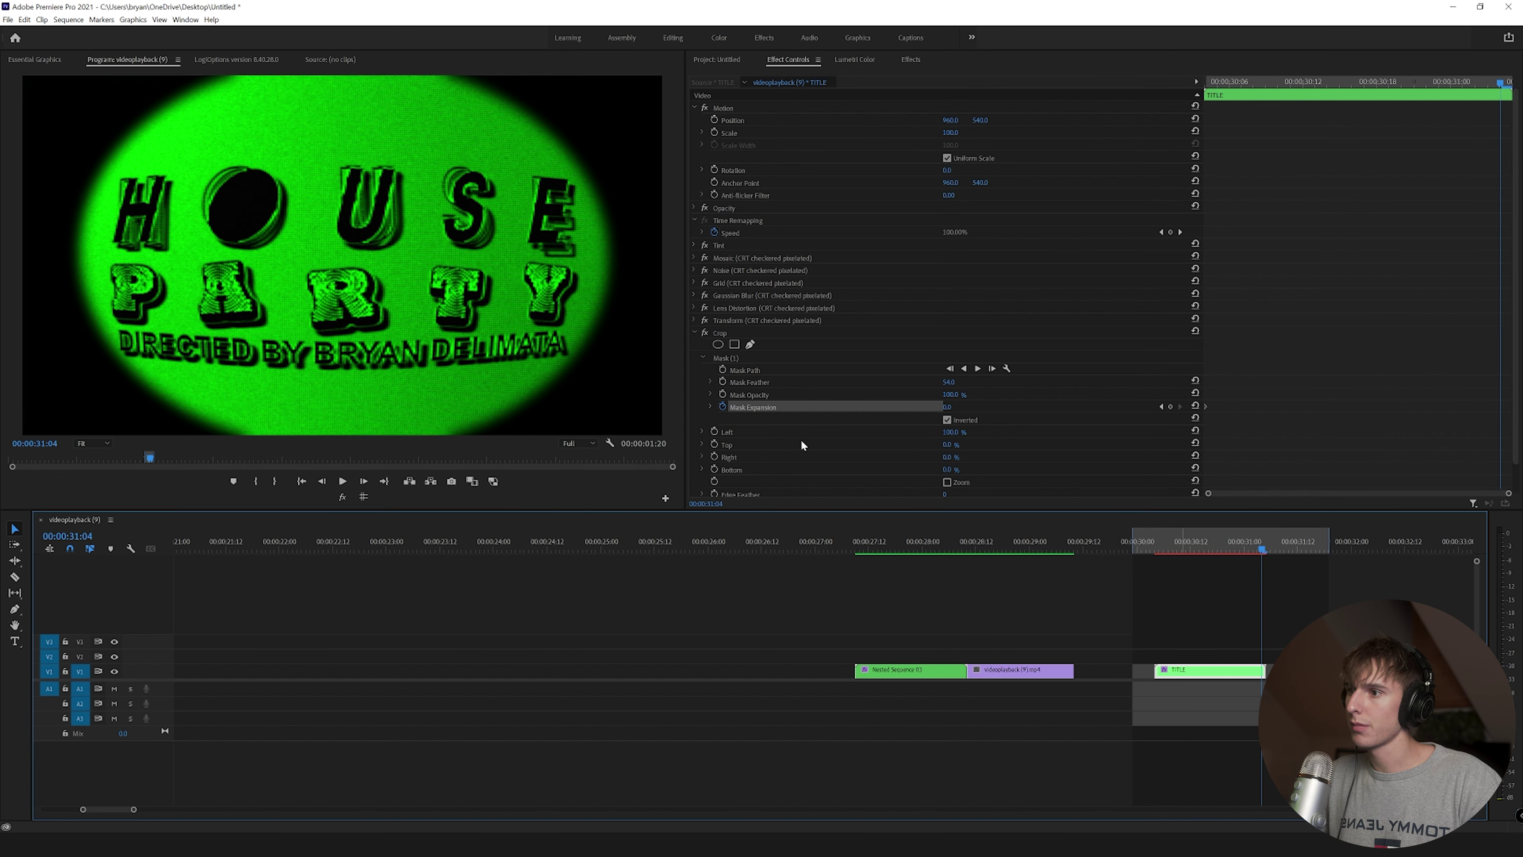
pyautogui.moveTo(947, 407); pyautogui.dragTo(1046, 408)
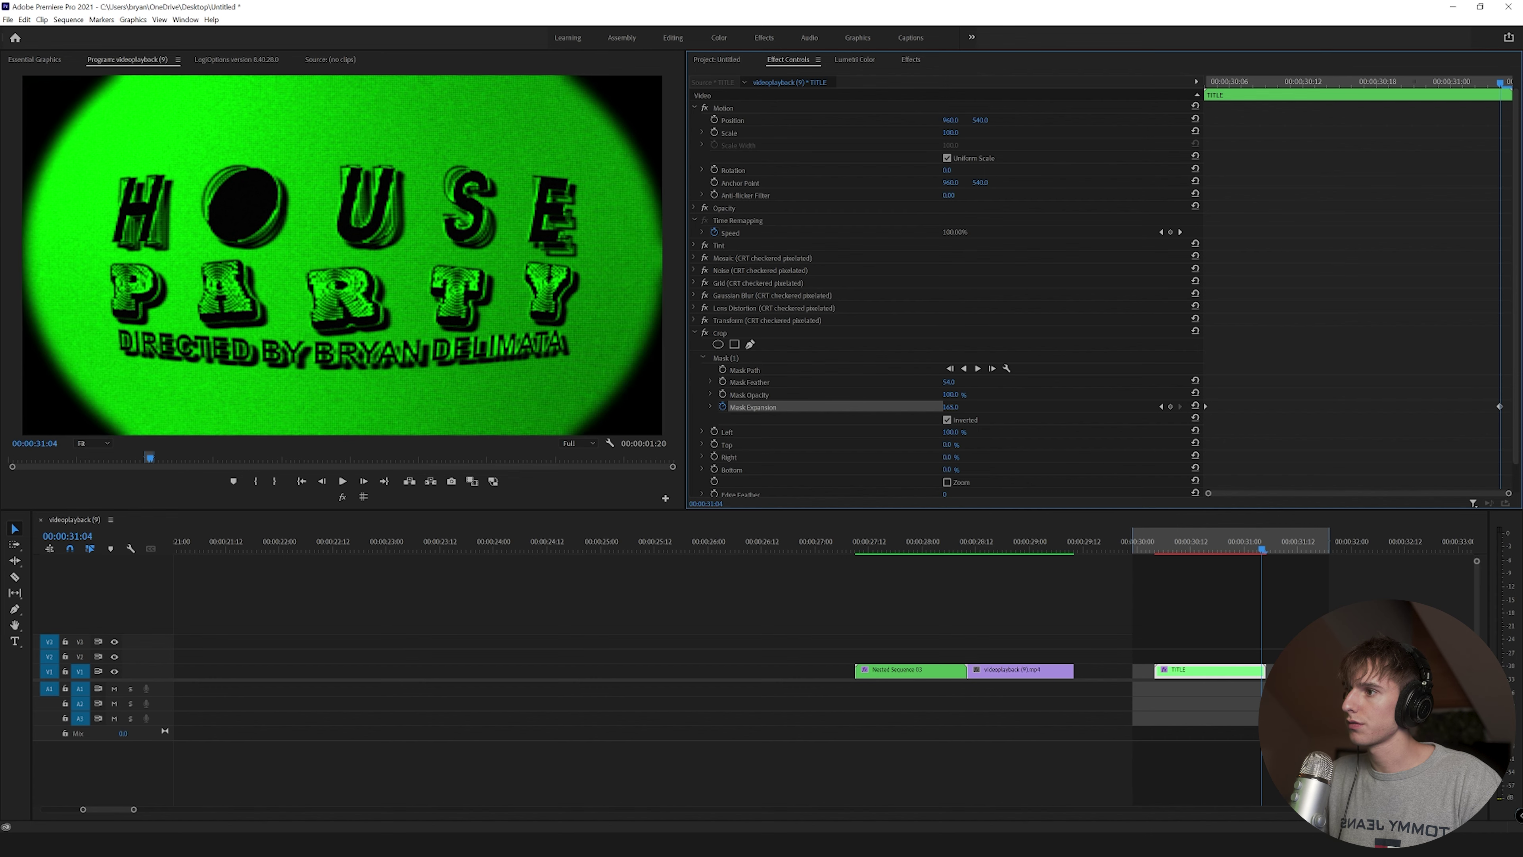
pyautogui.moveTo(1500, 406); pyautogui.dragTo(1510, 408)
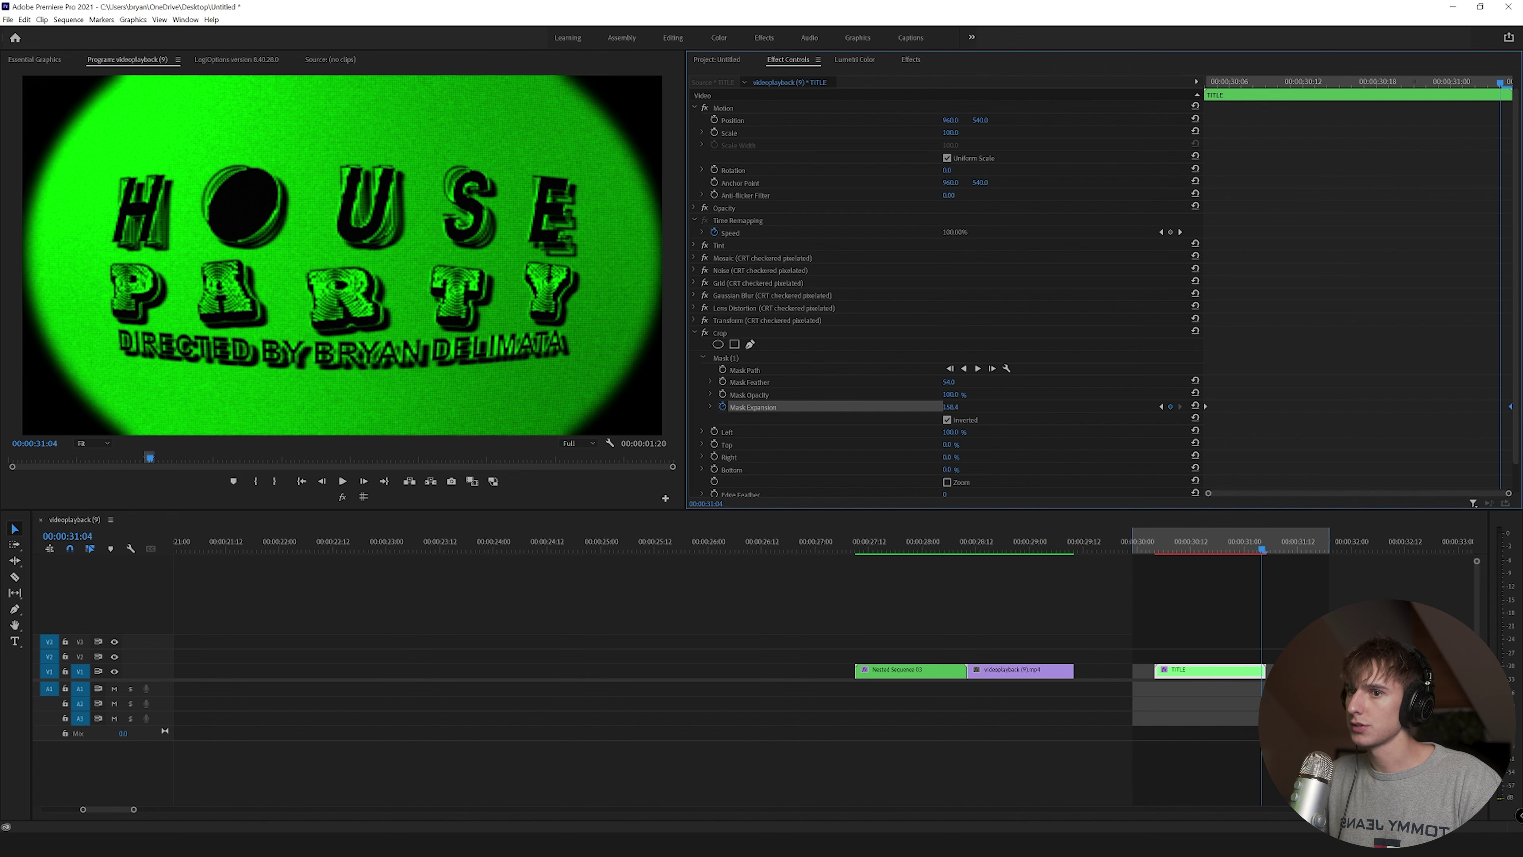
pyautogui.click(1150, 543)
pyautogui.press('Return')
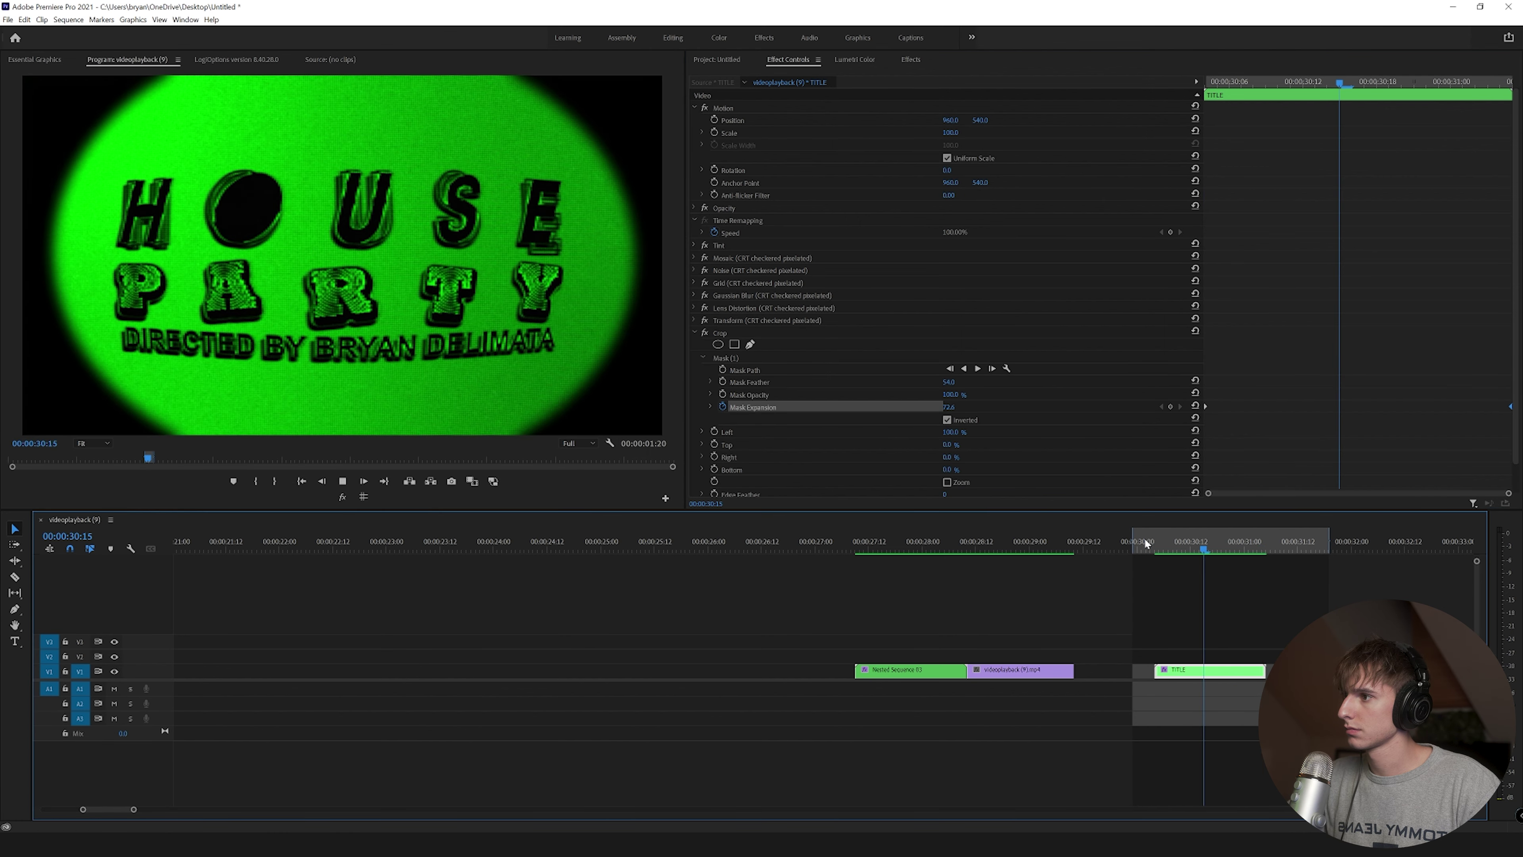
pyautogui.moveTo(1158, 550); pyautogui.dragTo(1154, 550)
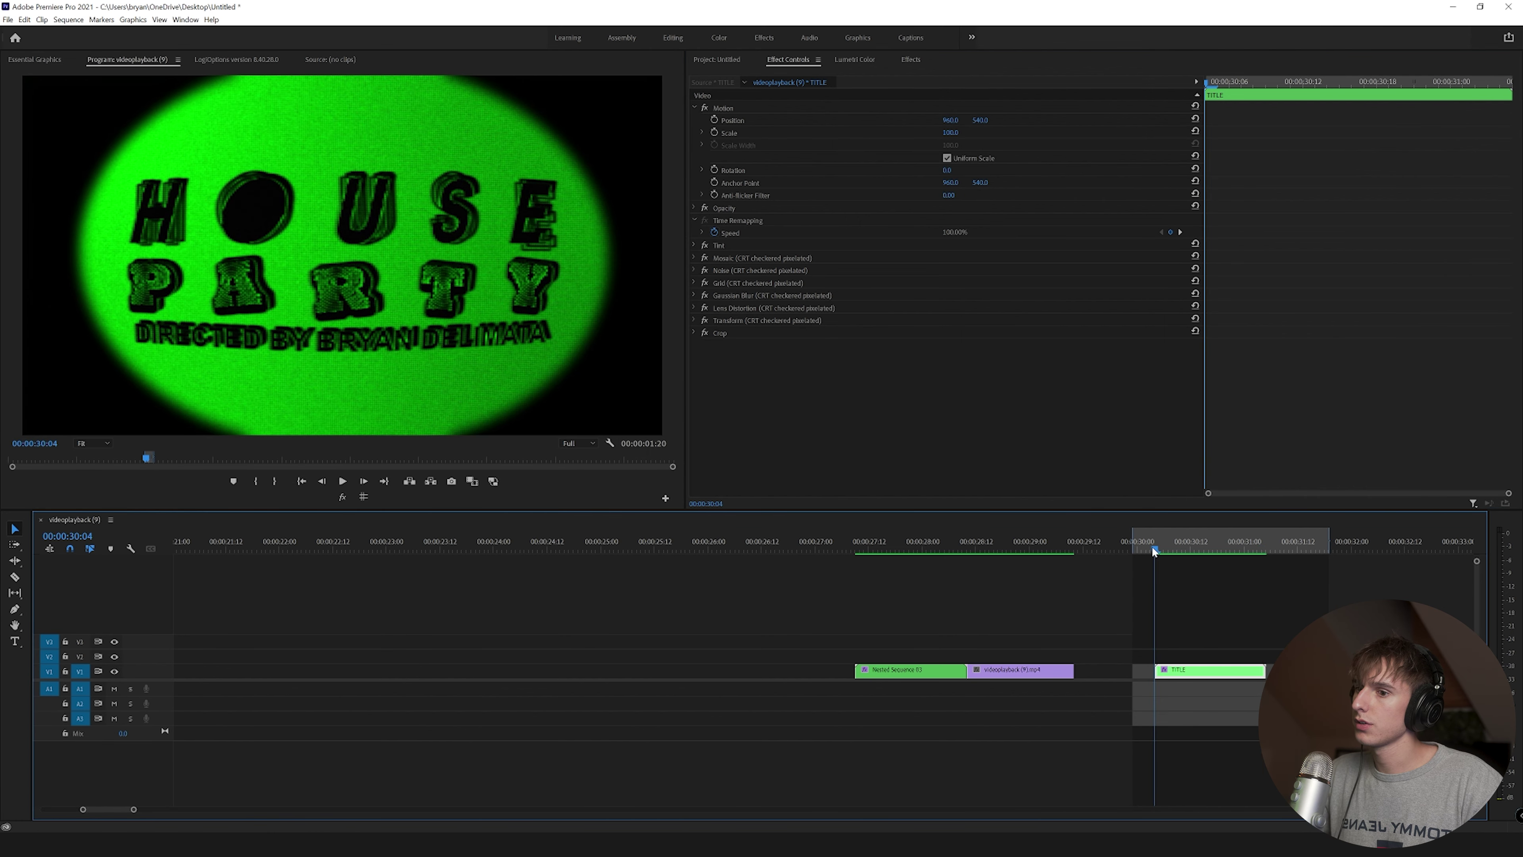
# Find the Lumetri Color effect, apply it to the nested TITLE clip and expand its Basic Correction settings.
pyautogui.click(911, 59)
pyautogui.click(732, 75)
pyautogui.write('LUMETRI CO')
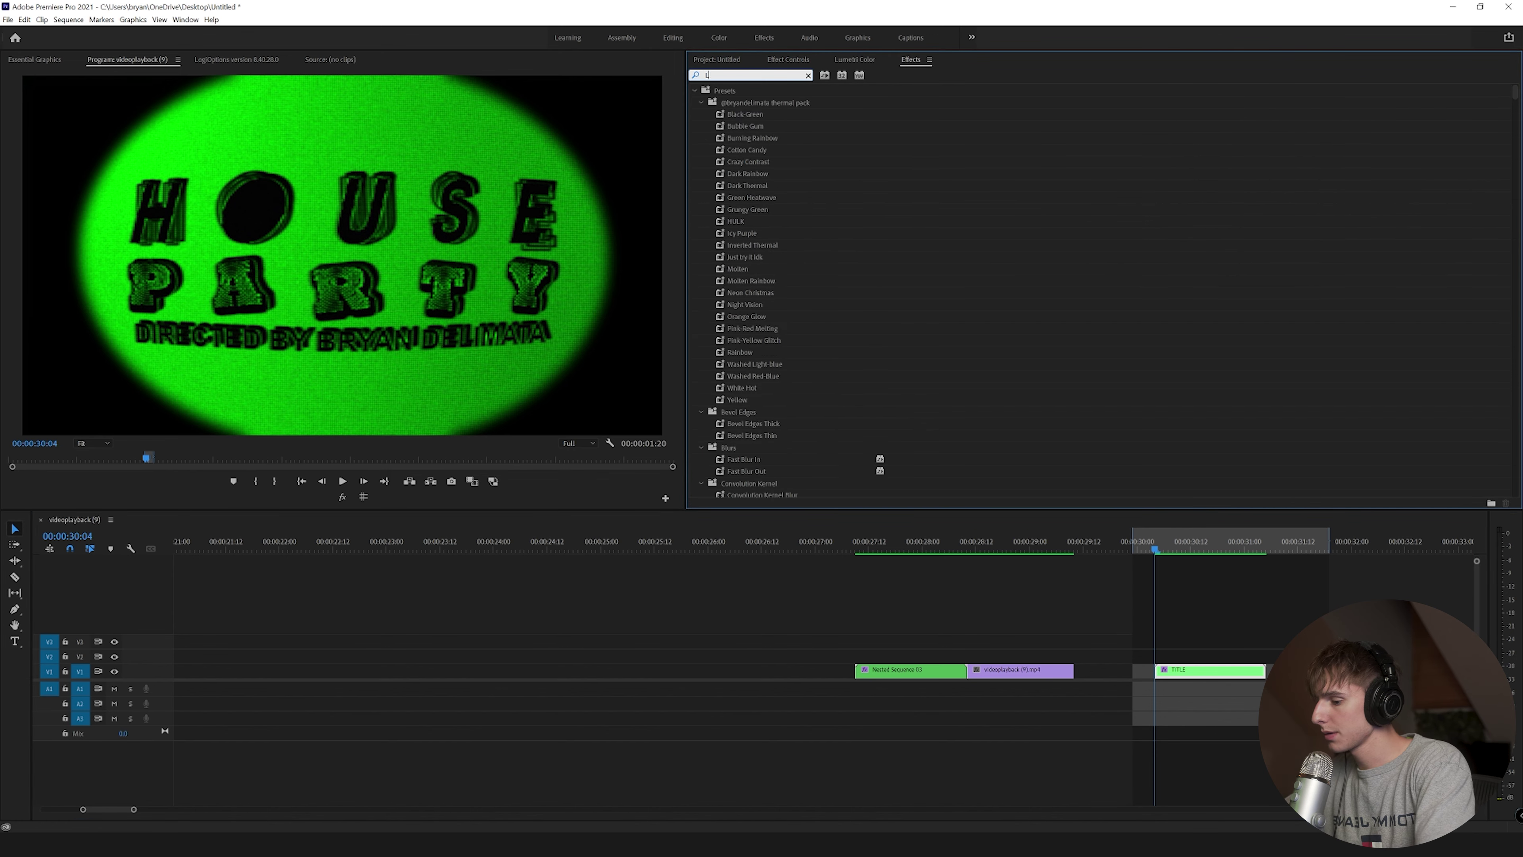
pyautogui.moveTo(749, 162); pyautogui.dragTo(1211, 679)
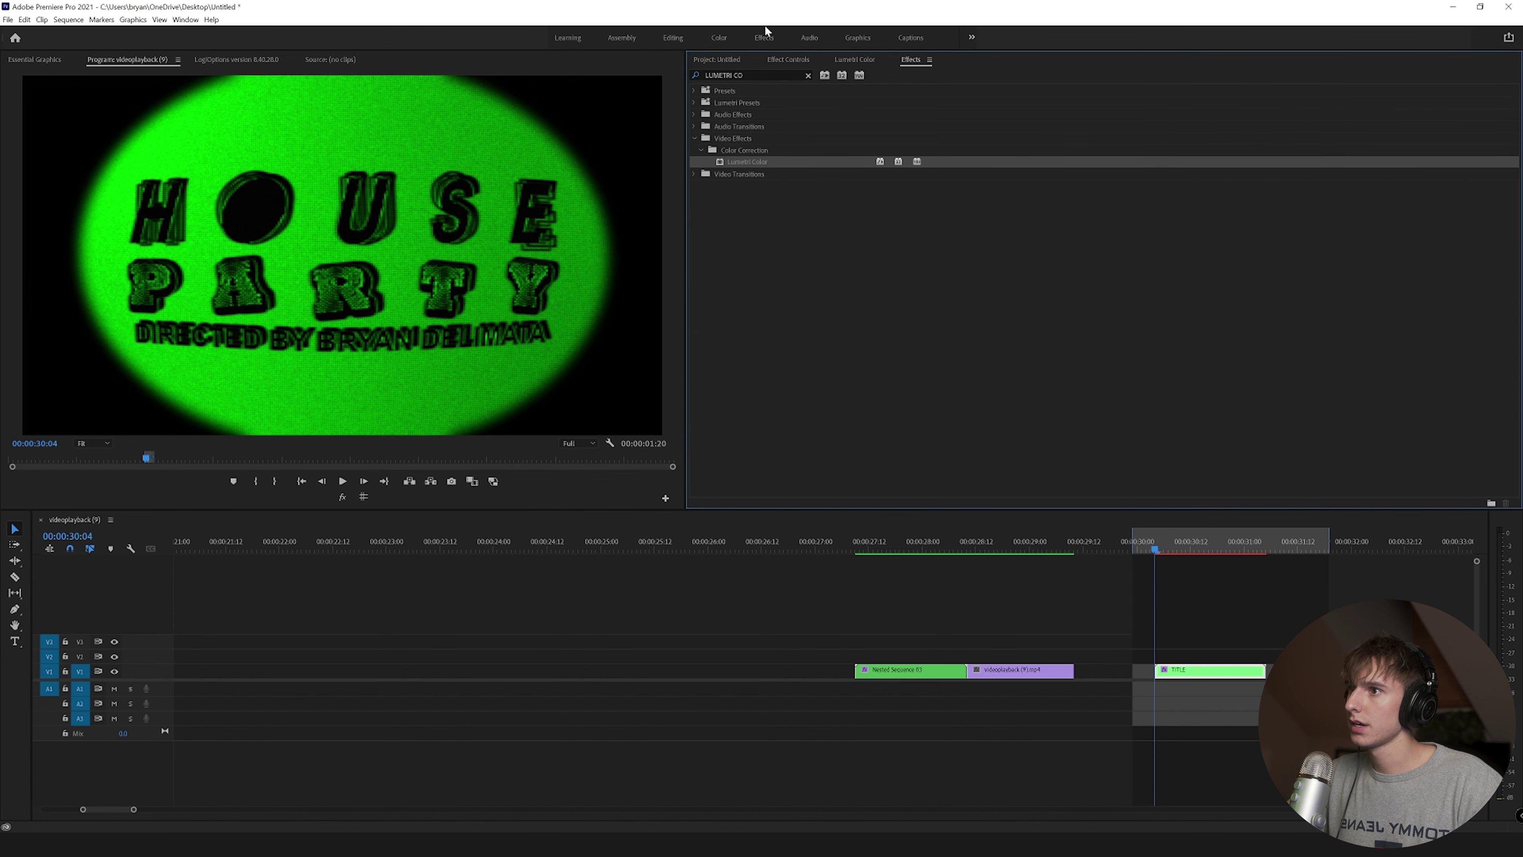
pyautogui.click(788, 59)
pyautogui.click(703, 371)
pyautogui.scroll(-2, 778, 437)
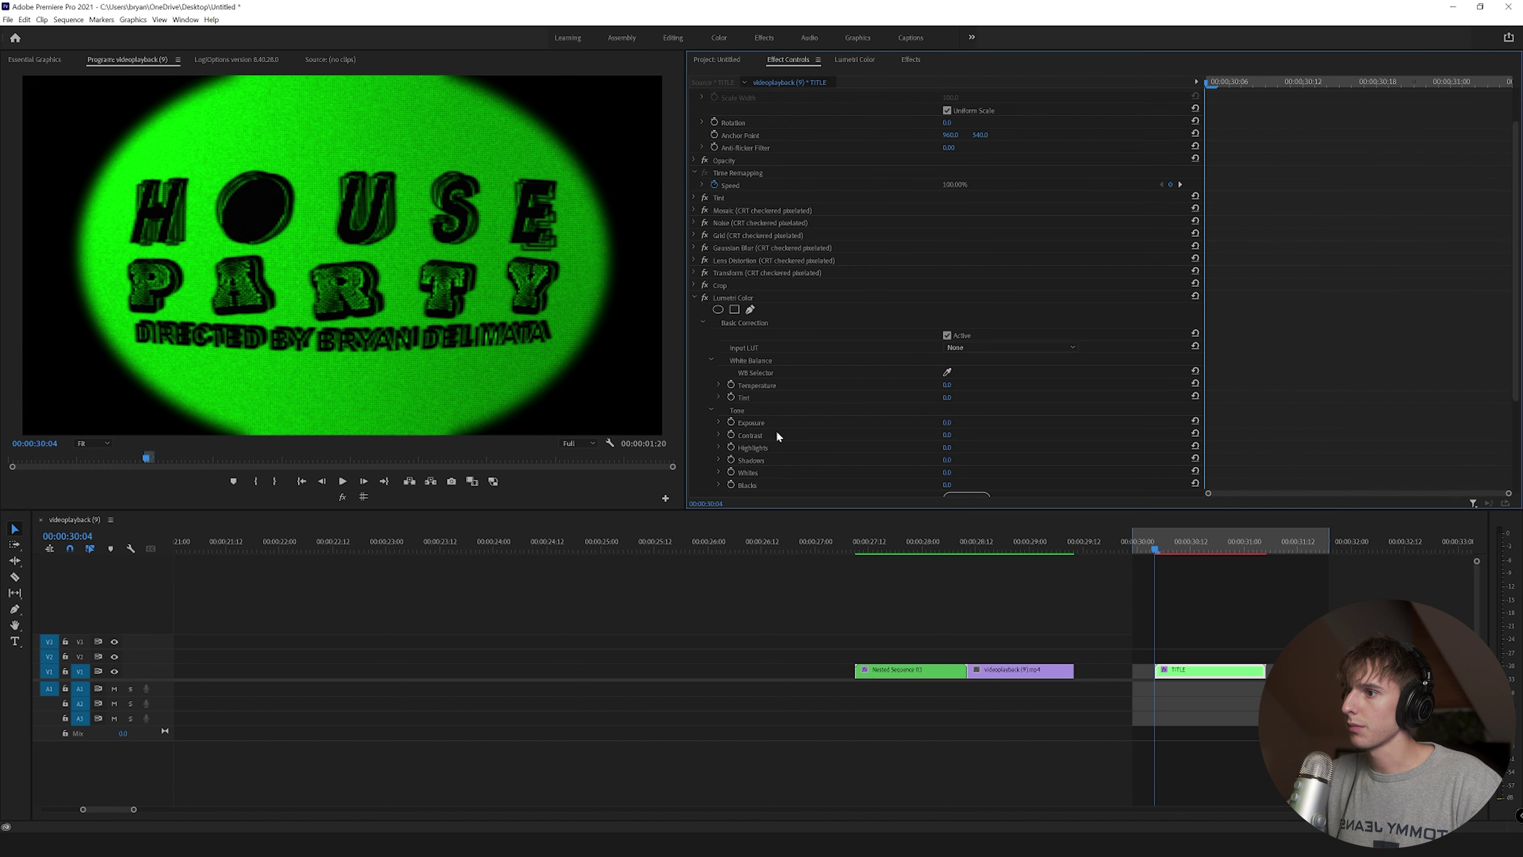
# Keyframe Lumetri Color's Exposure between the TITLE clip's start and end, darkening the start to about -2.
pyautogui.click(732, 422)
pyautogui.click(1367, 82)
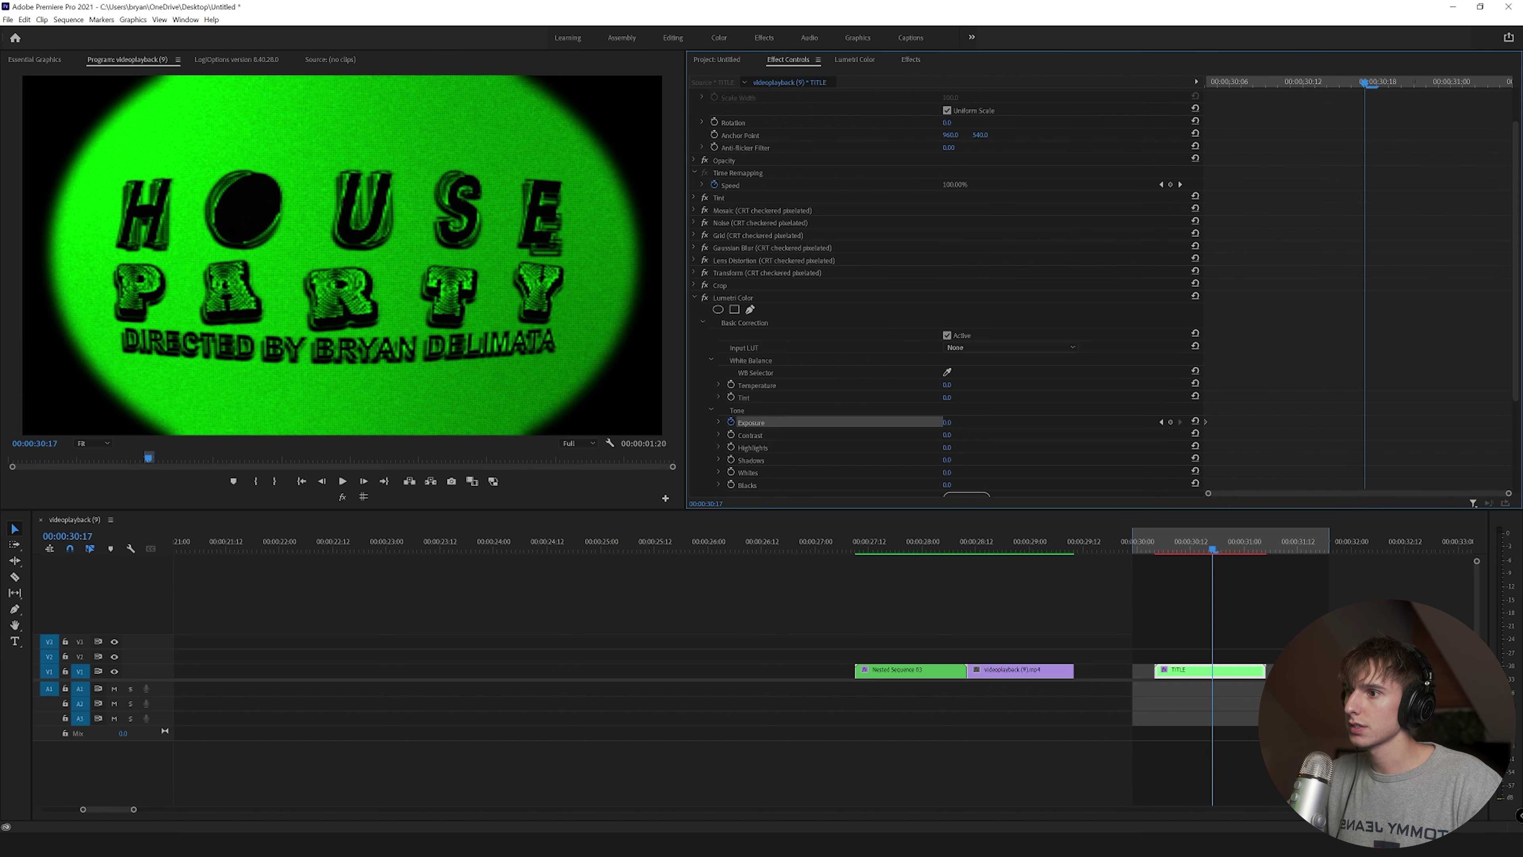
pyautogui.moveTo(947, 422)
pyautogui.mouseDown()
pyautogui.moveTo(976, 423)
pyautogui.moveTo(926, 423)
pyautogui.mouseUp()
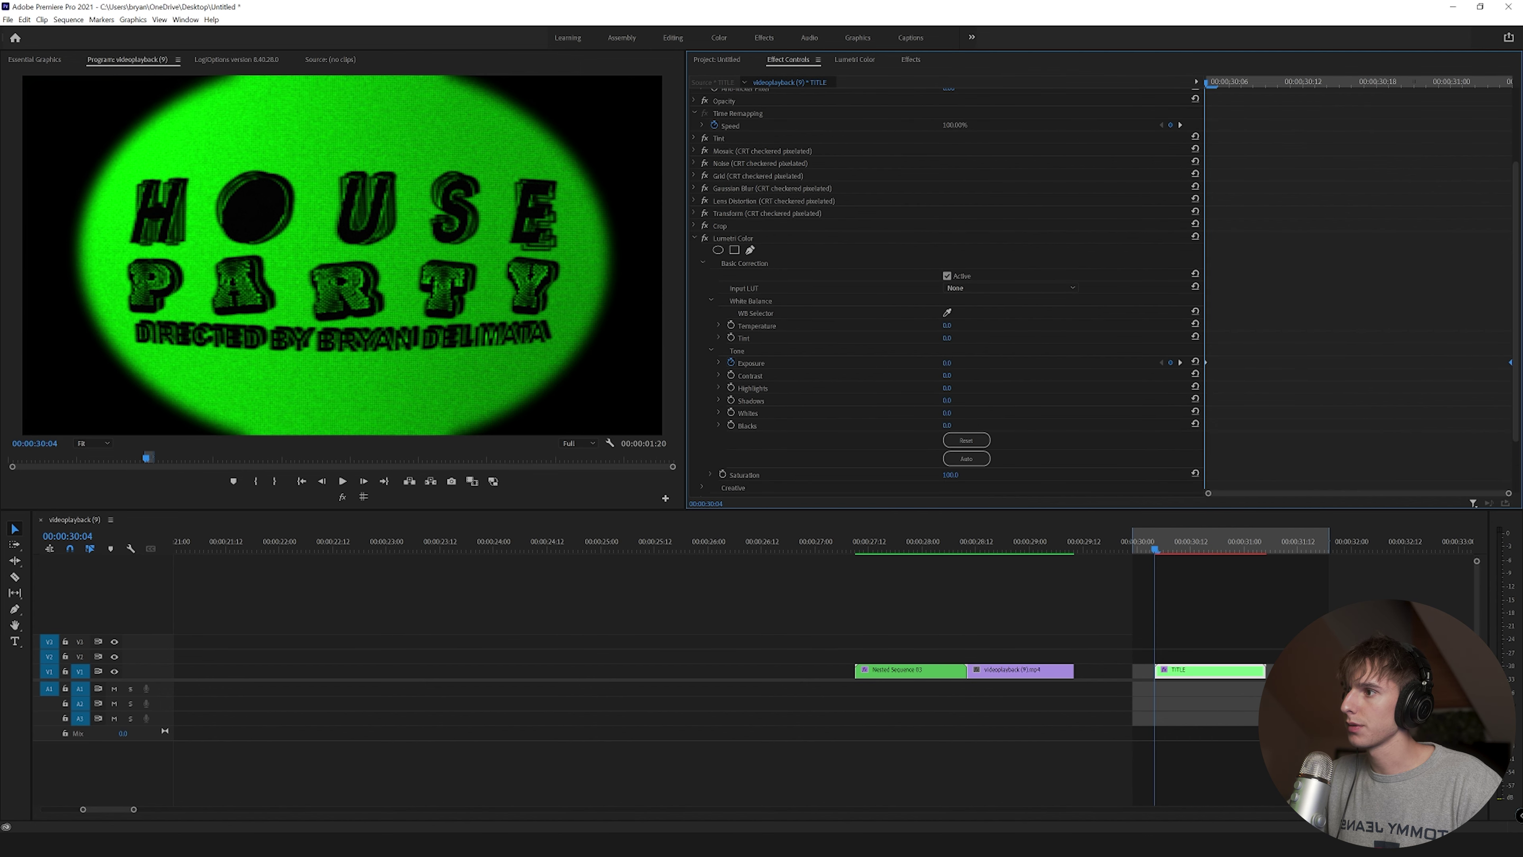
pyautogui.moveTo(947, 363); pyautogui.dragTo(931, 362)
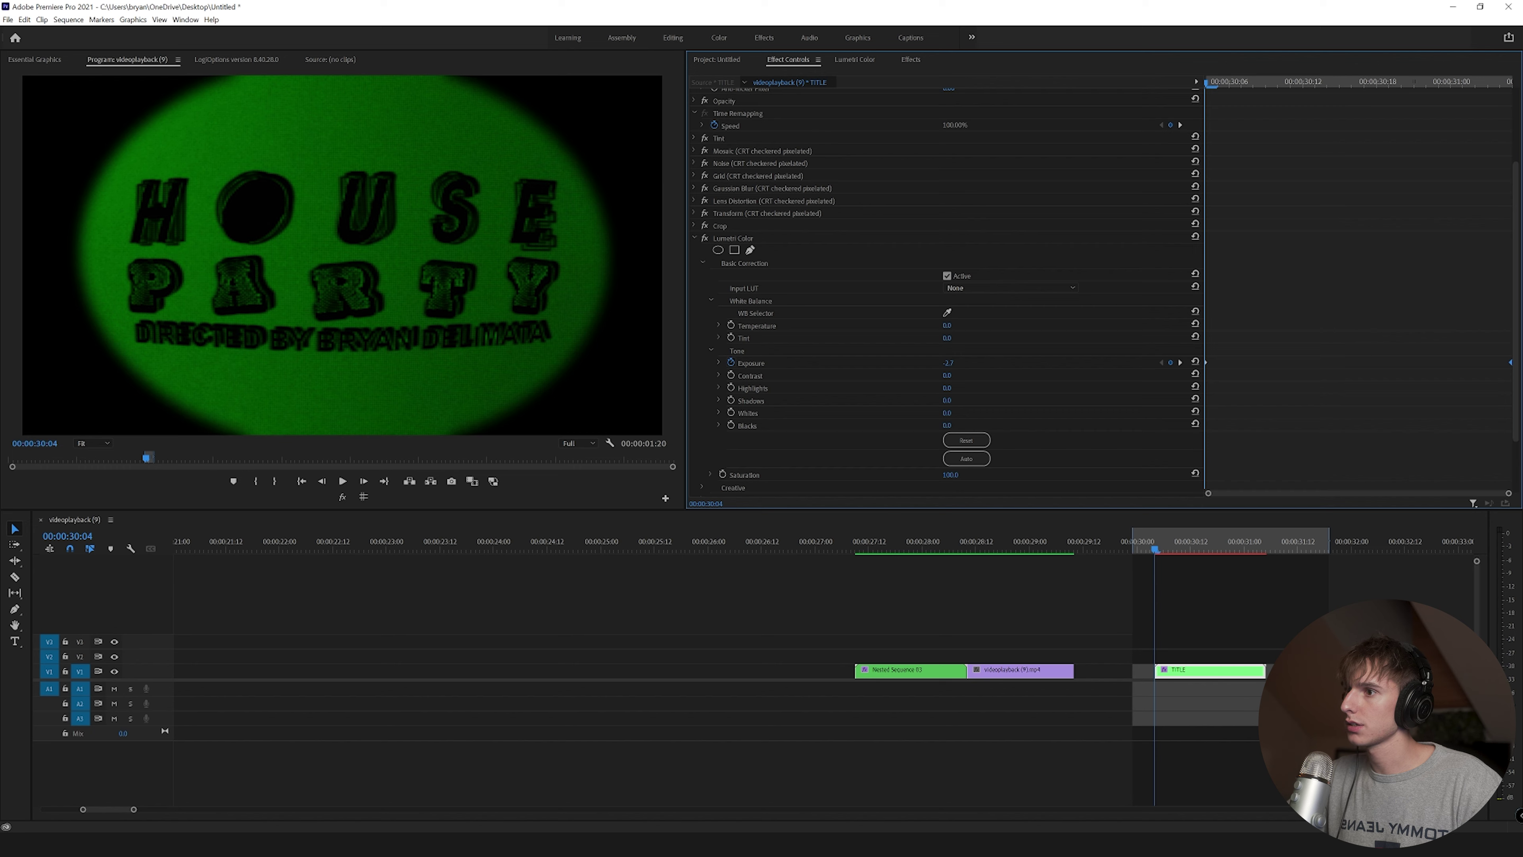
pyautogui.moveTo(1214, 82); pyautogui.dragTo(1160, 117)
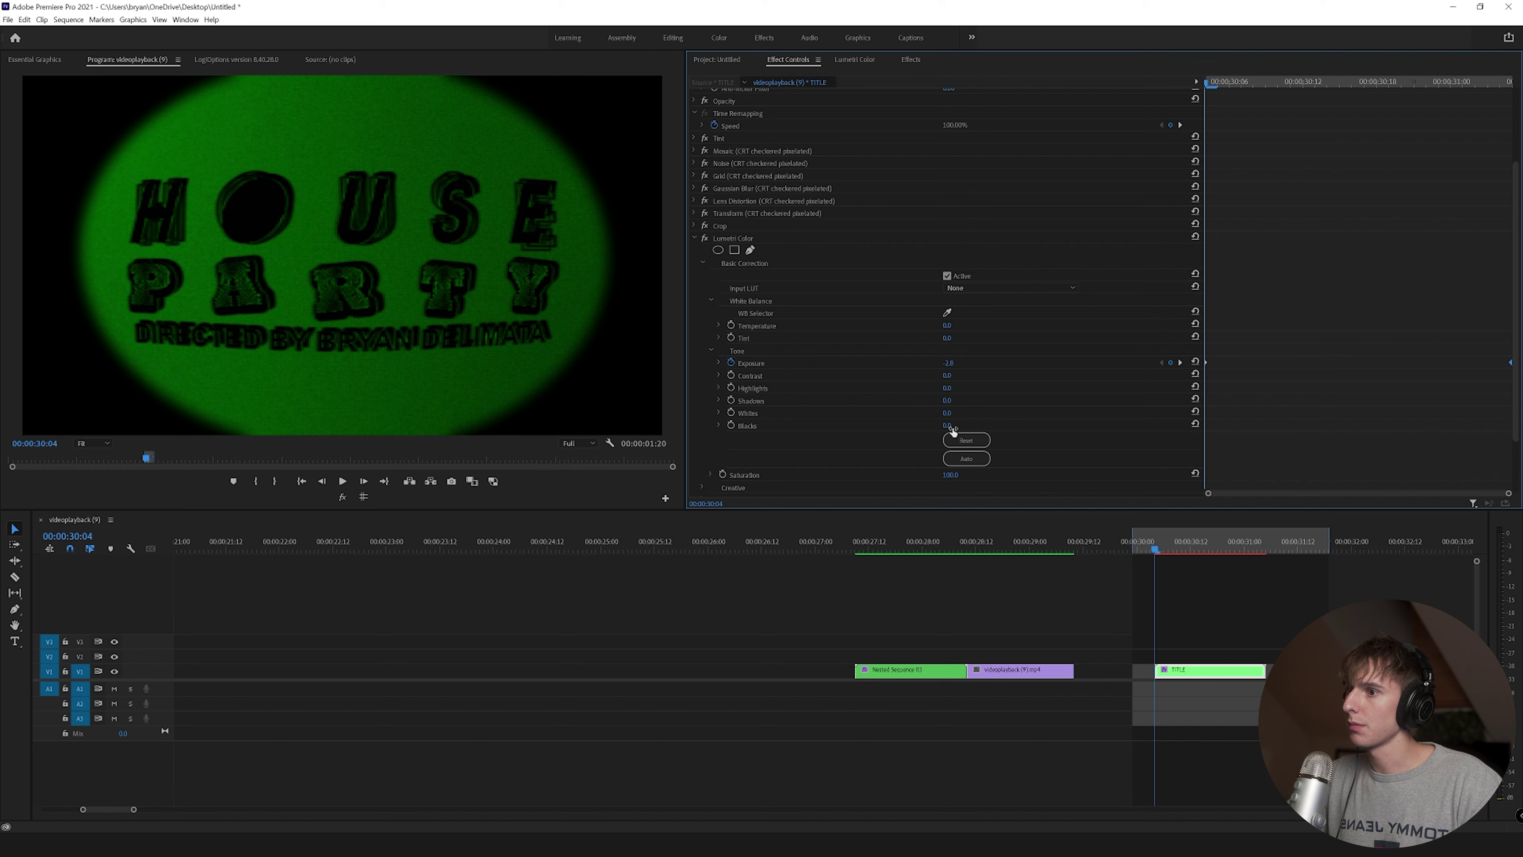
# Lower Lumetri Color's Saturation to about 69 and fine-tune it at a frame near the TITLE clip's end.
pyautogui.moveTo(950, 475); pyautogui.dragTo(930, 474)
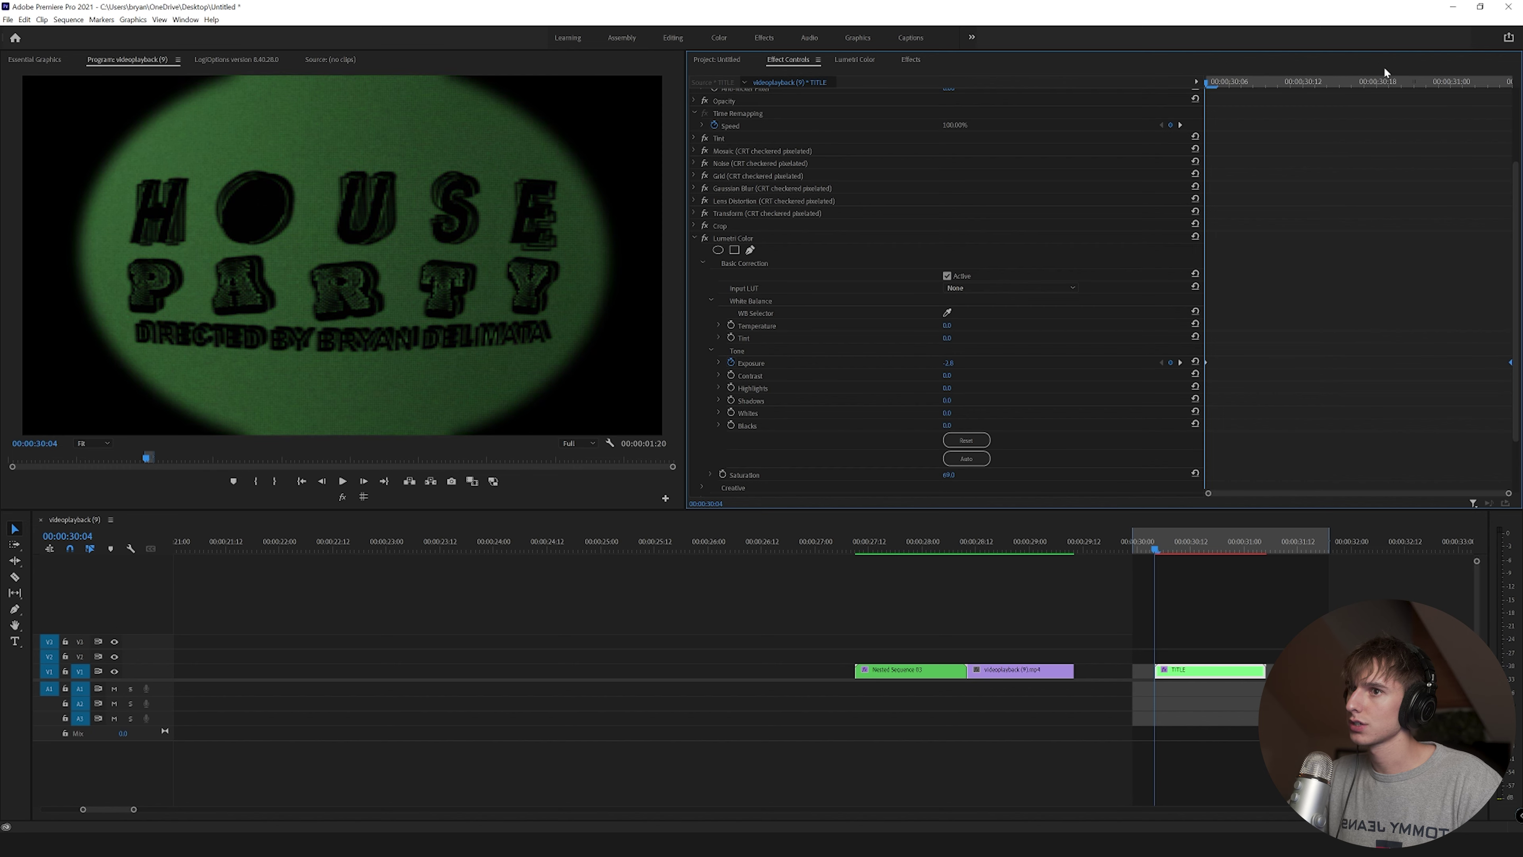
pyautogui.click(1452, 82)
pyautogui.moveTo(949, 474)
pyautogui.mouseDown()
pyautogui.moveTo(974, 475)
pyautogui.moveTo(961, 474)
pyautogui.mouseUp()
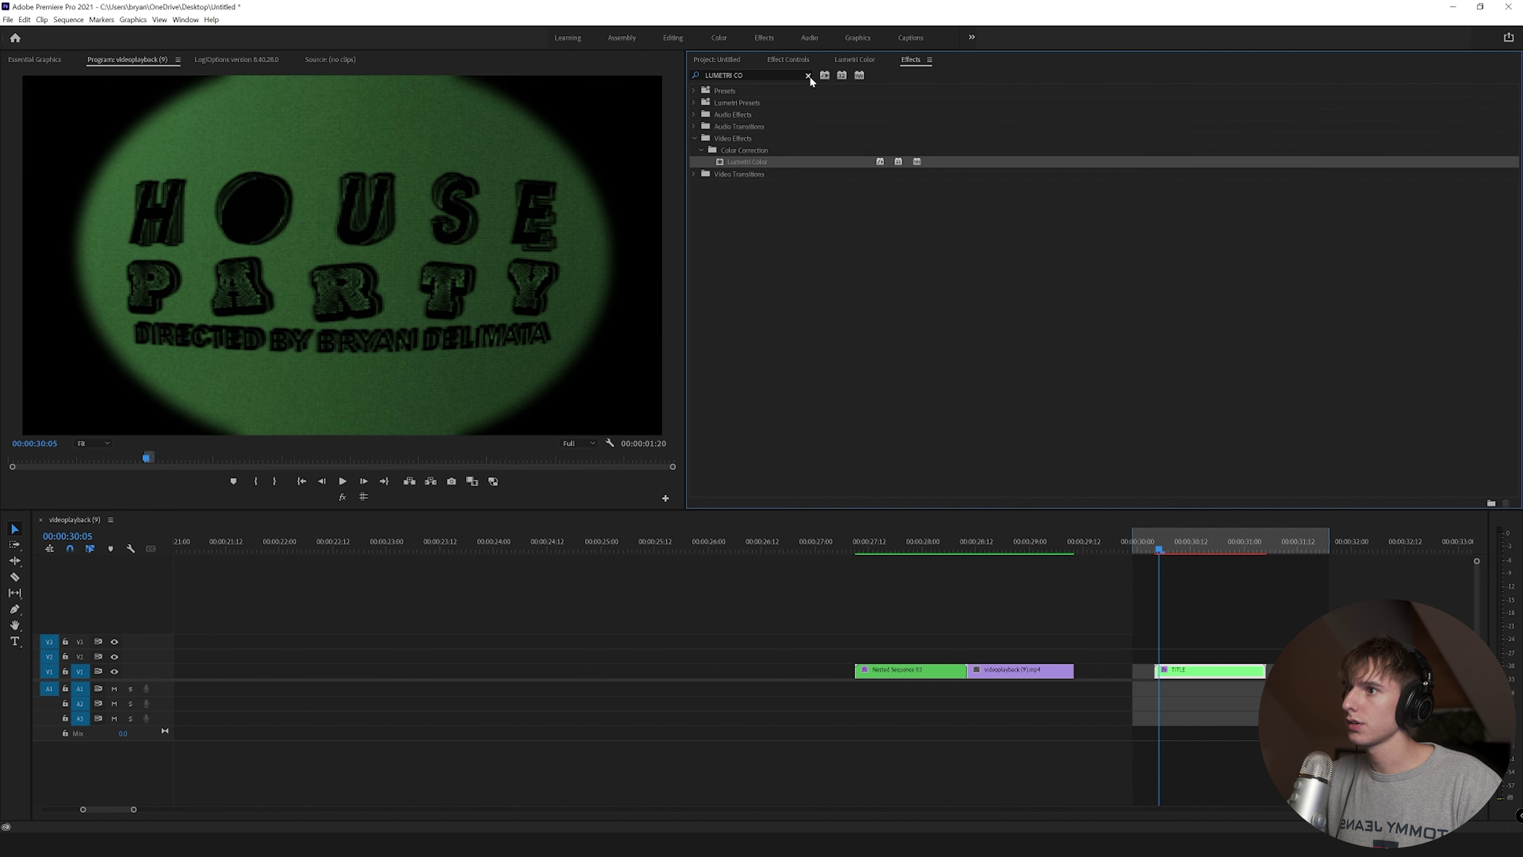
# Find the Flicker preset among the CRT presets and apply it to the nested TITLE clip.
pyautogui.click(809, 77)
pyautogui.click(696, 90)
pyautogui.click(700, 174)
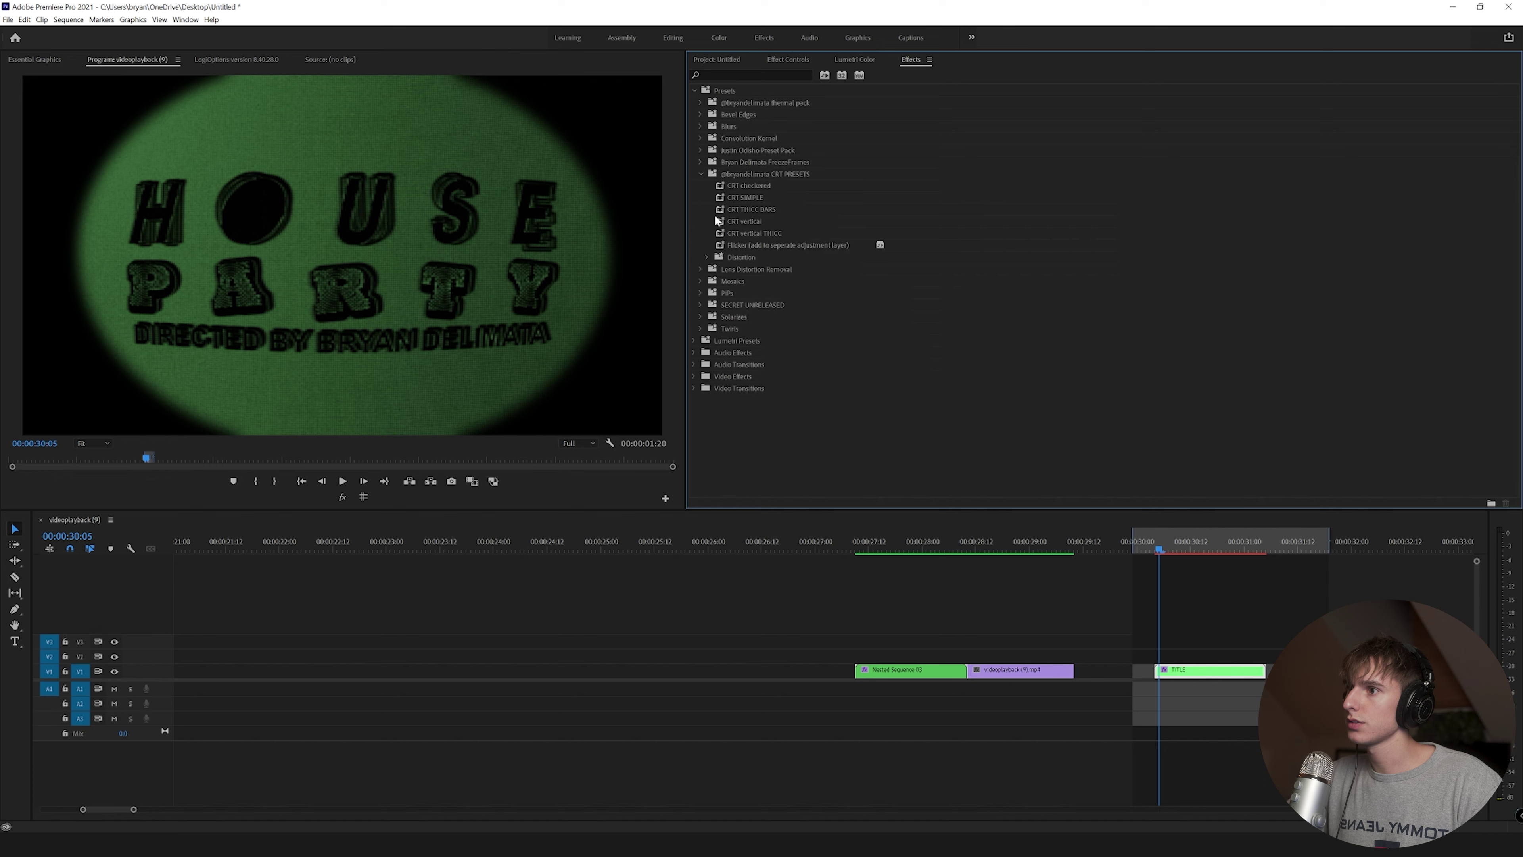
pyautogui.click(756, 246)
pyautogui.click(789, 64)
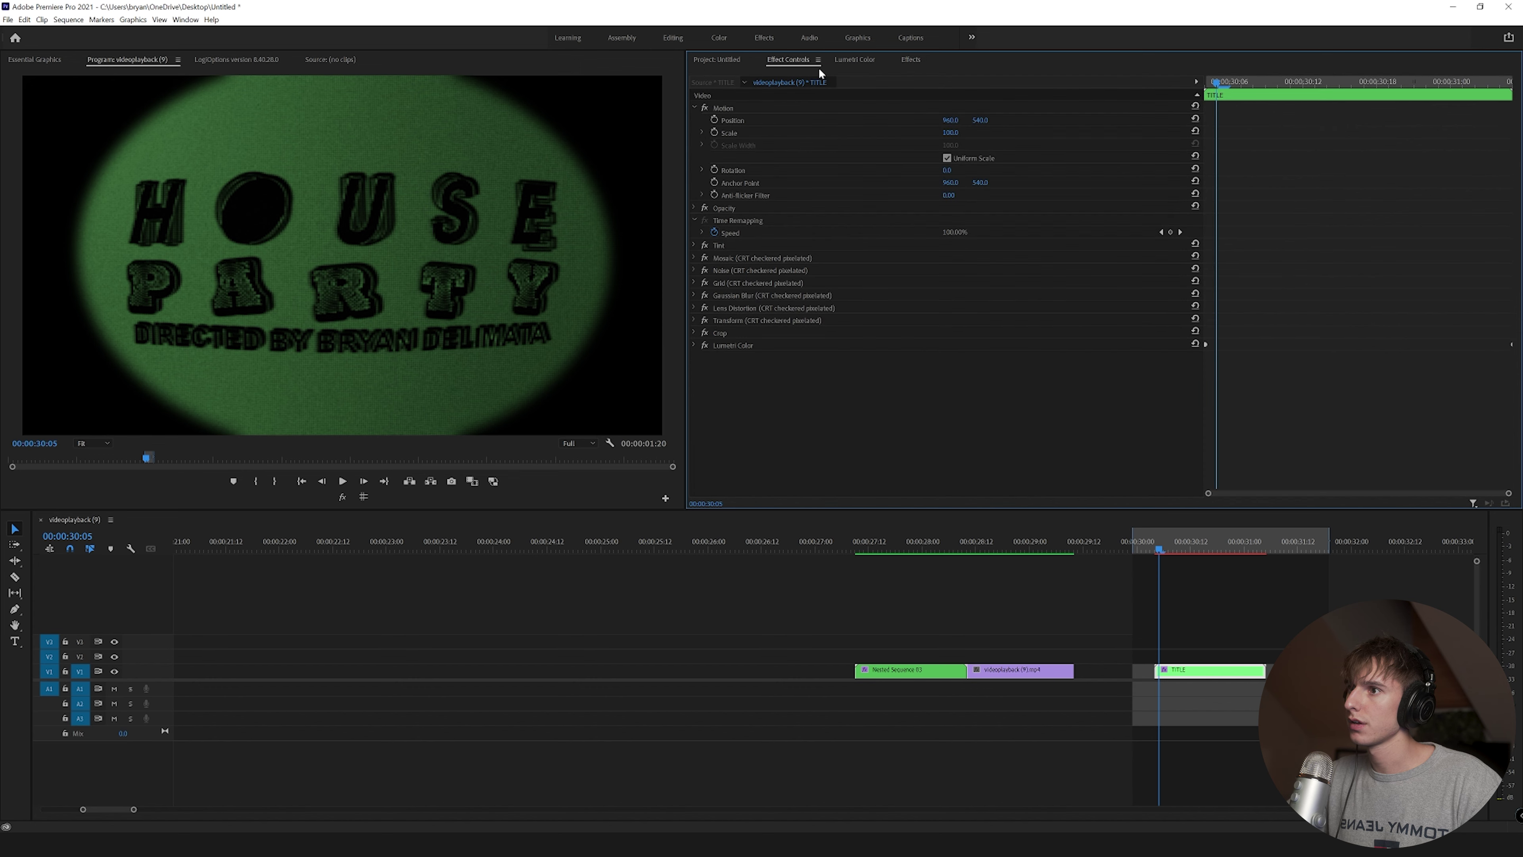
pyautogui.click(912, 62)
pyautogui.moveTo(751, 246); pyautogui.dragTo(1174, 697)
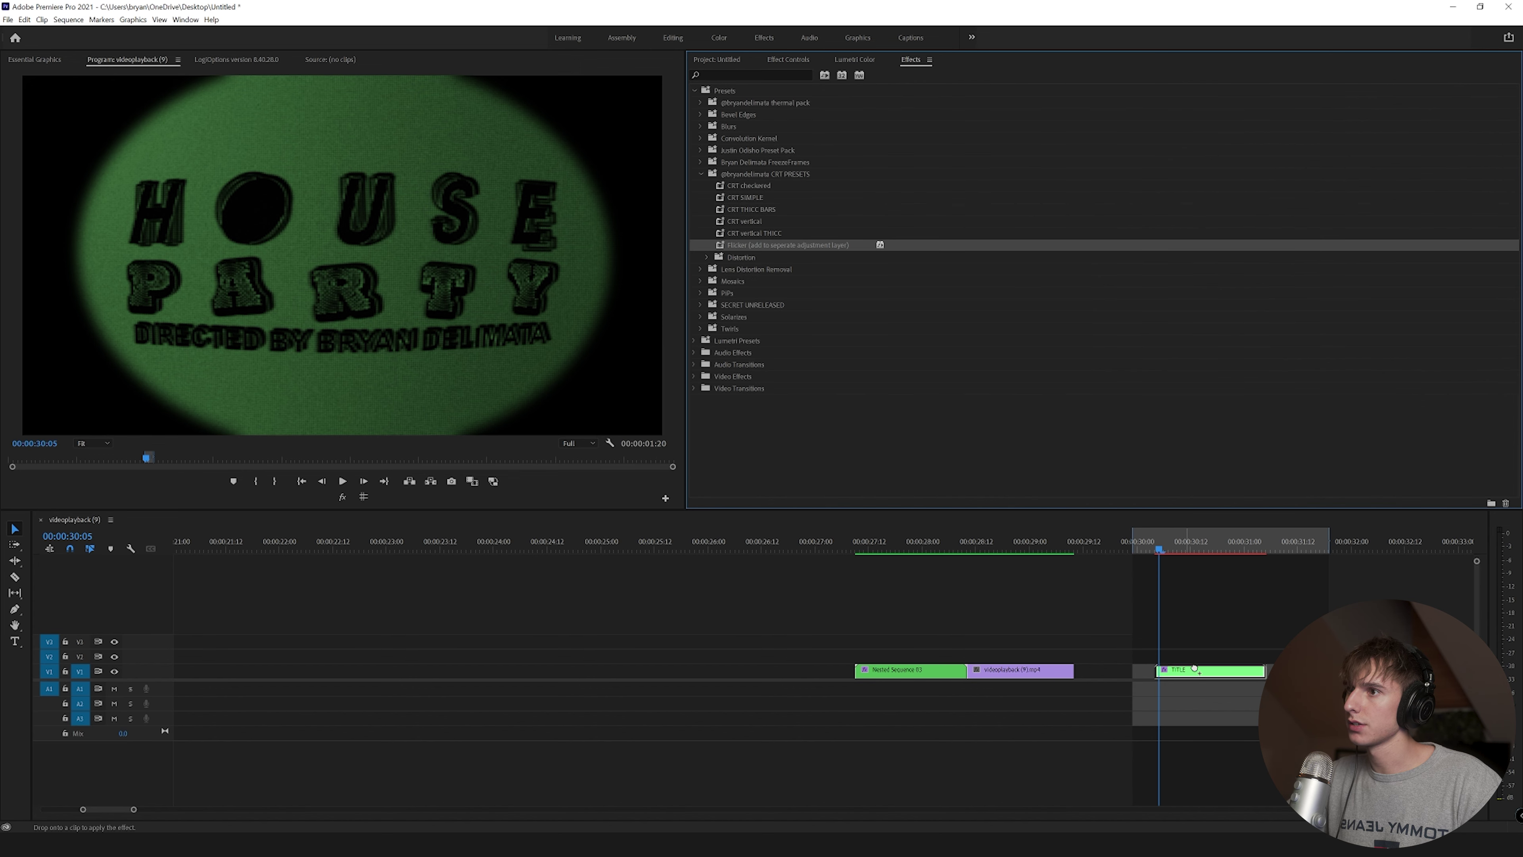
# Place the Flicker preset's Brightness & Contrast effect above Crop in the TITLE clip's effect order, and play back the clip.
pyautogui.moveTo(732, 363); pyautogui.dragTo(730, 327)
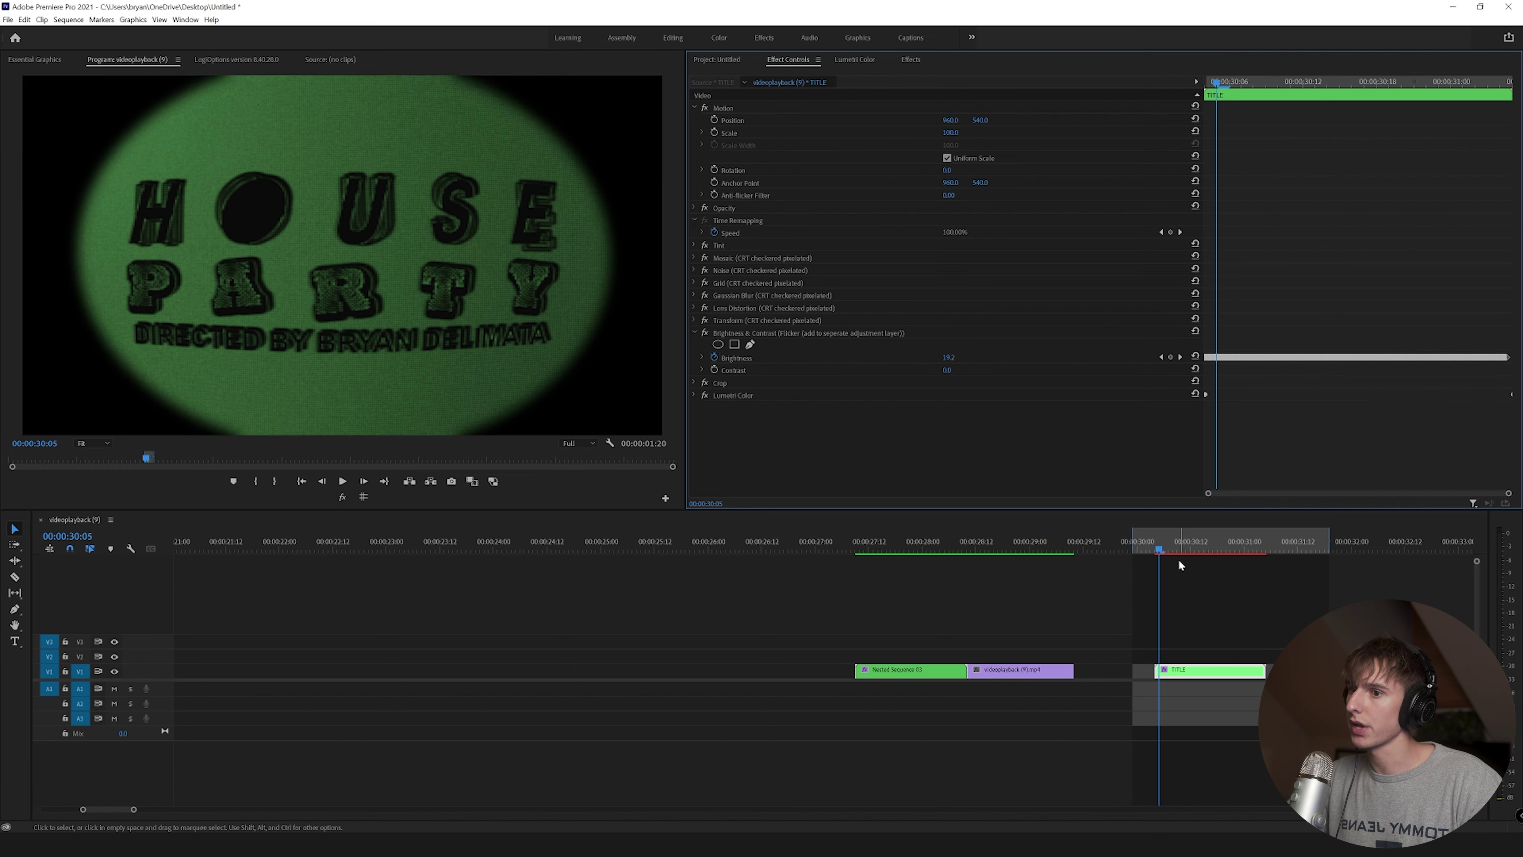
pyautogui.click(1167, 551)
pyautogui.press('space')
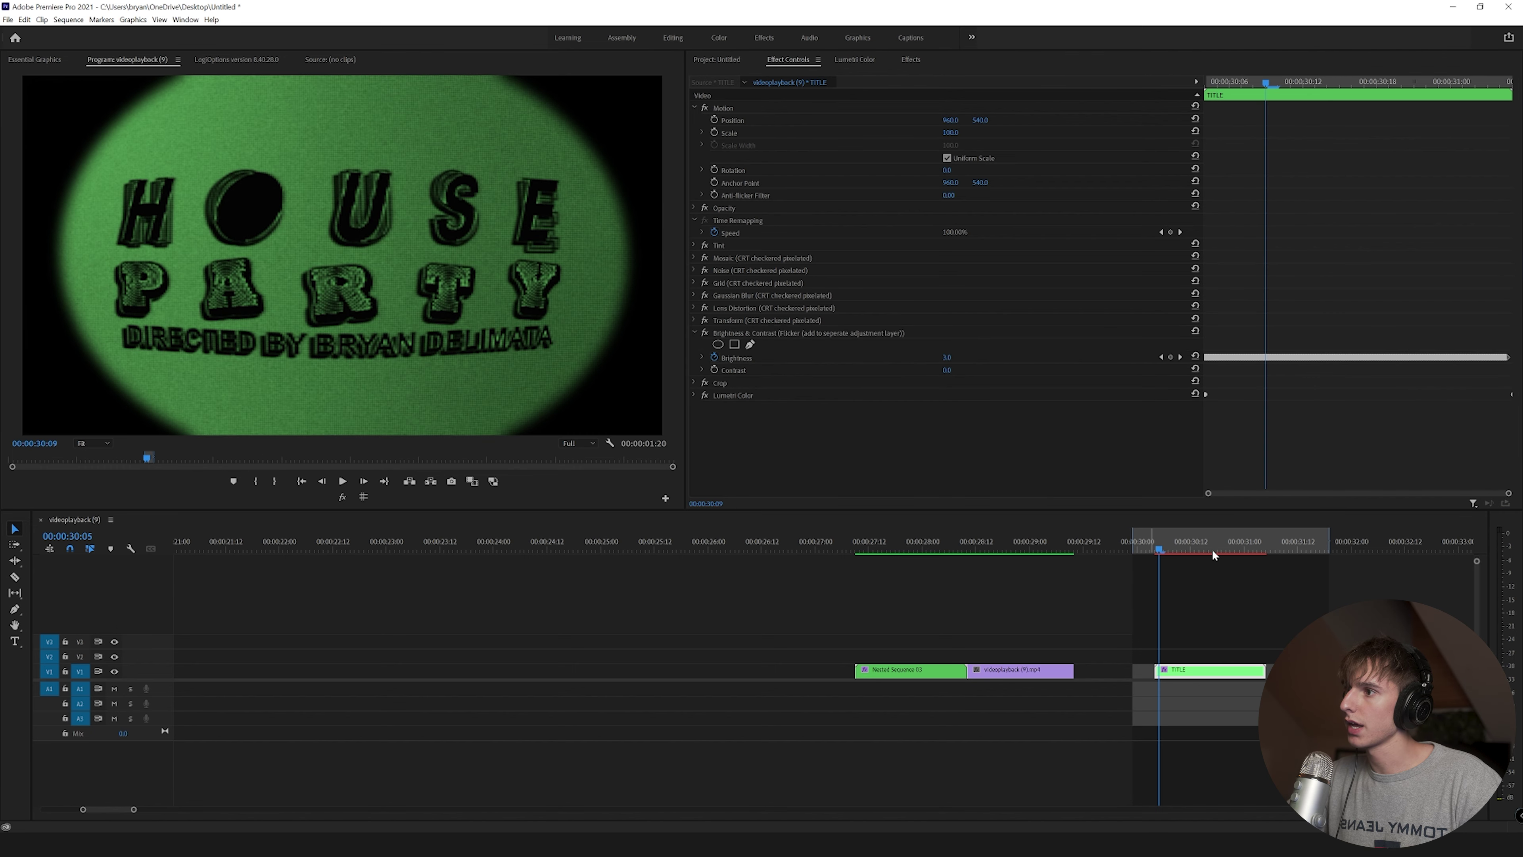
# Fine-tune the Blacks in Lumetri Color's Tone settings on the TITLE clip.
pyautogui.scroll(-7, 778, 423)
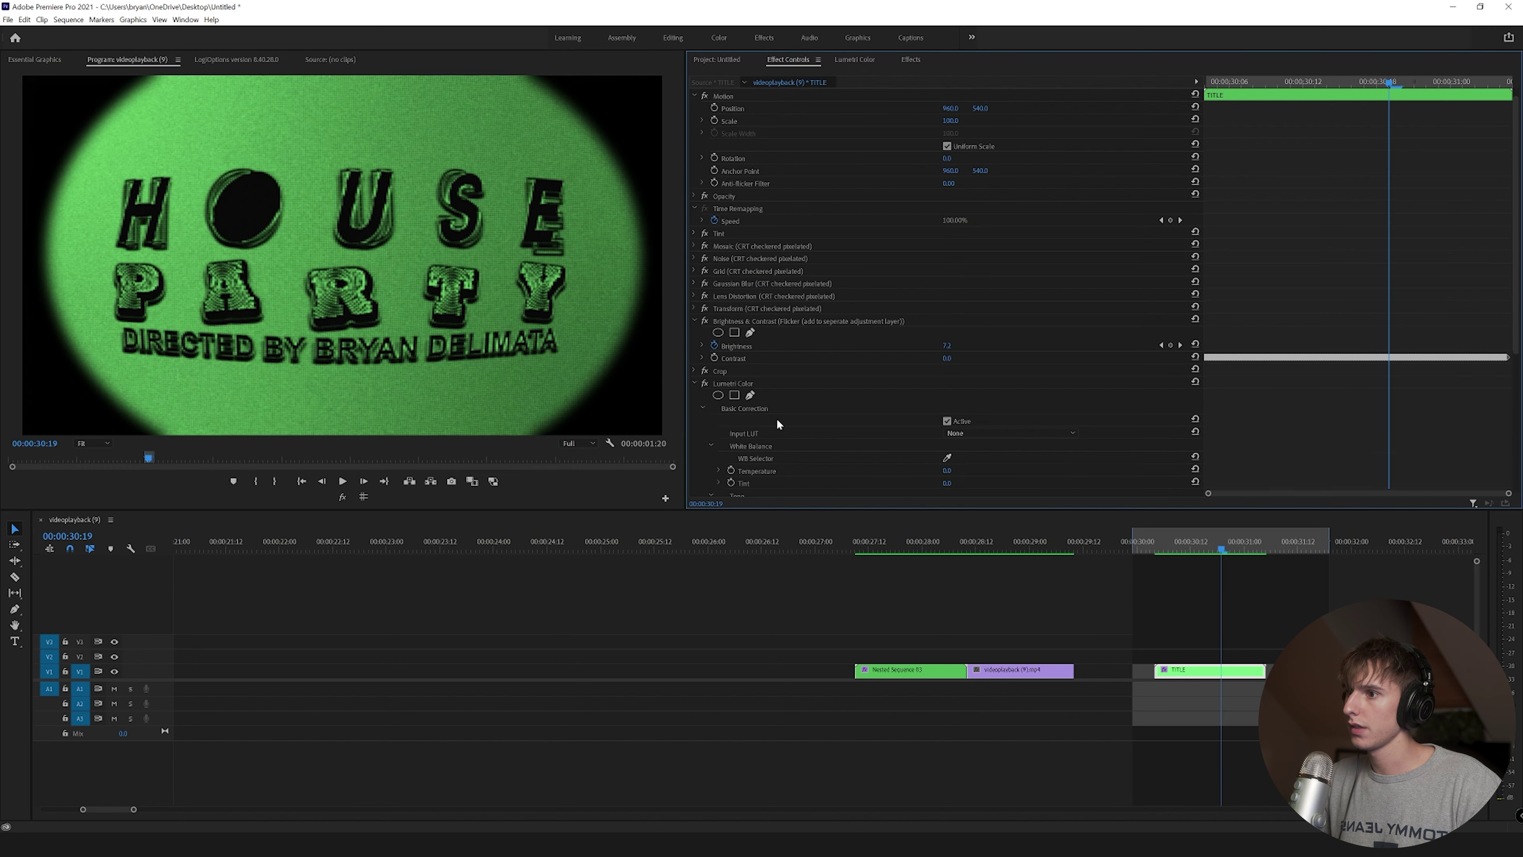
pyautogui.scroll(-3, 789, 426)
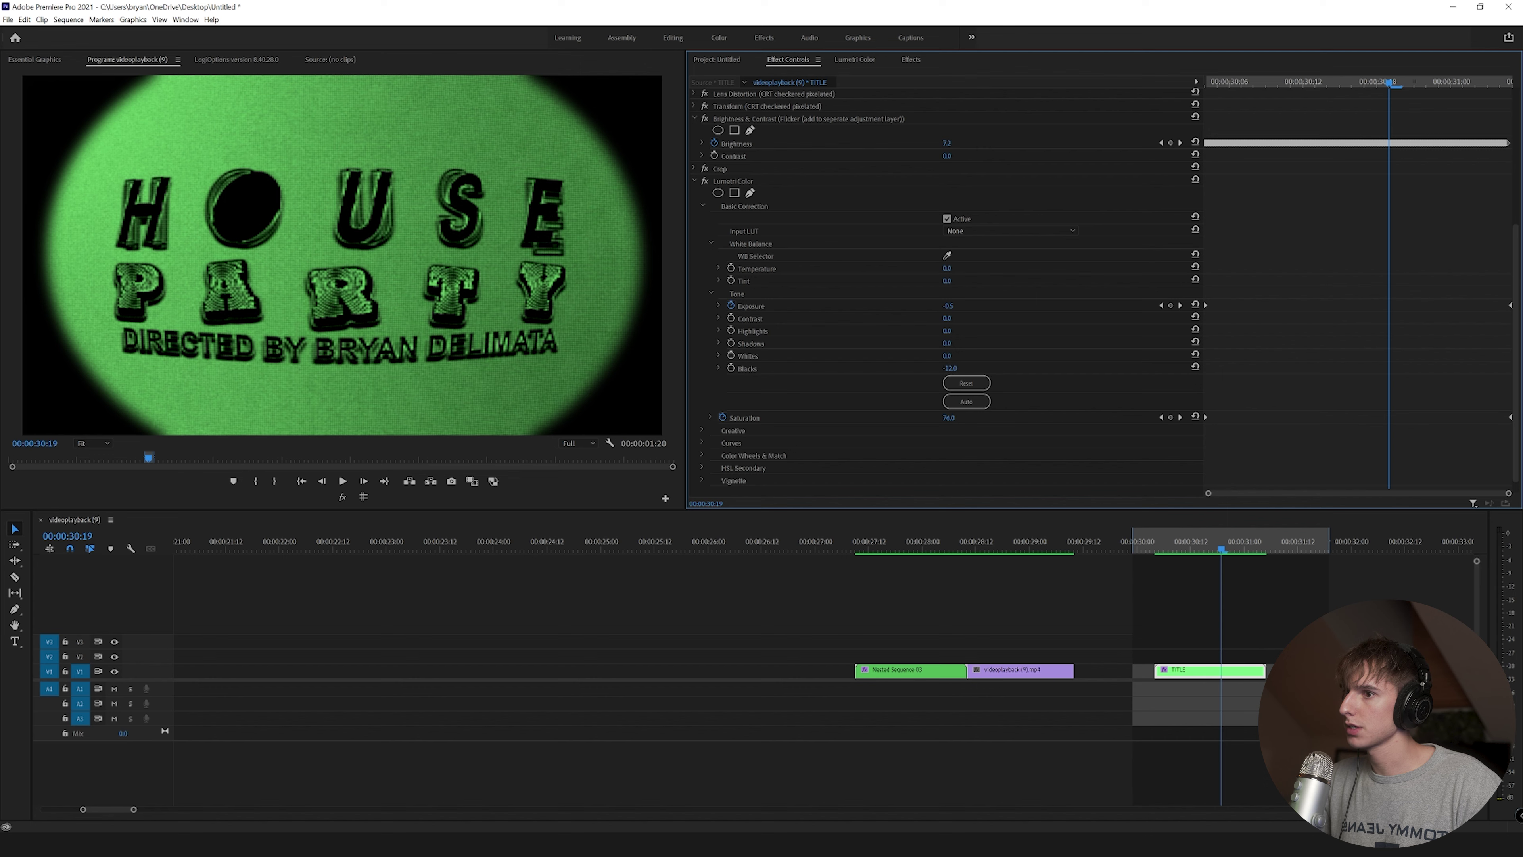
pyautogui.moveTo(939, 368); pyautogui.dragTo(953, 331)
pyautogui.click(977, 320)
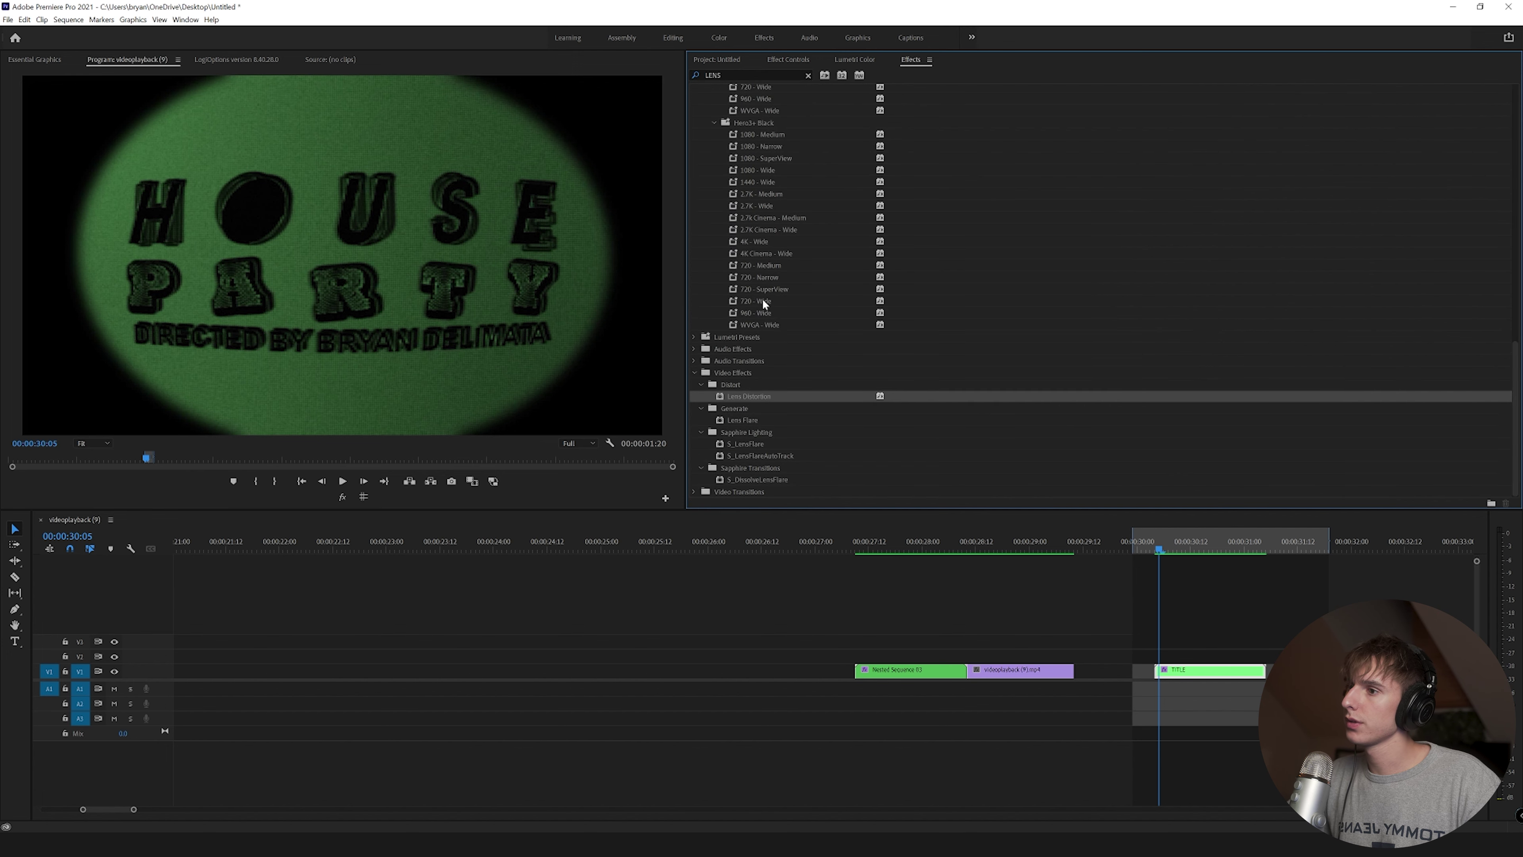
# Apply the Lens Distortion effect to the TITLE clip and set a starting Curvature keyframe at the clip's first frame.
pyautogui.moveTo(743, 401); pyautogui.dragTo(1199, 671)
pyautogui.click(788, 60)
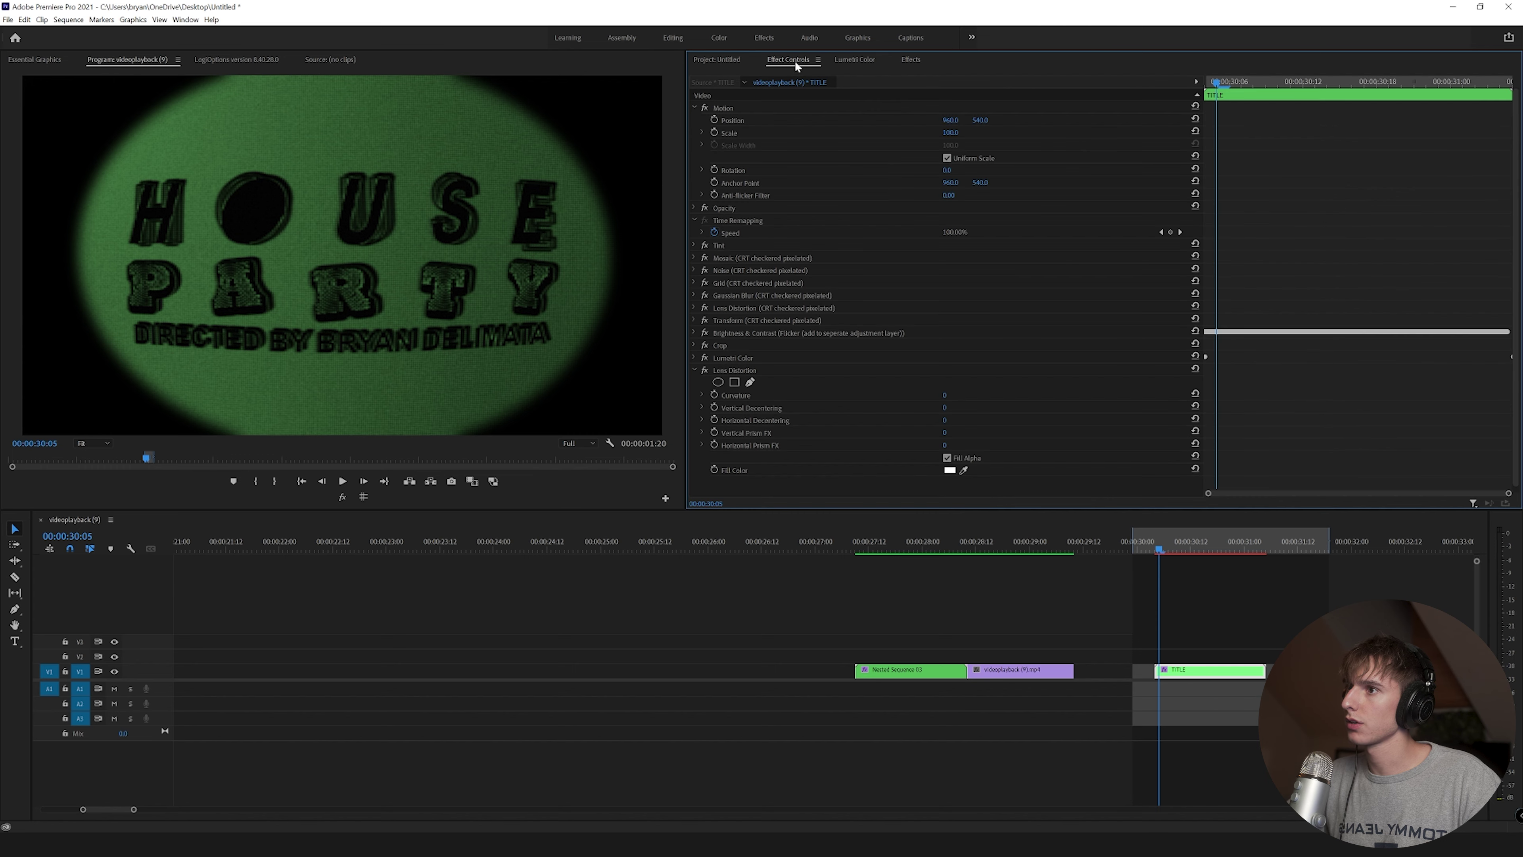
pyautogui.click(1157, 552)
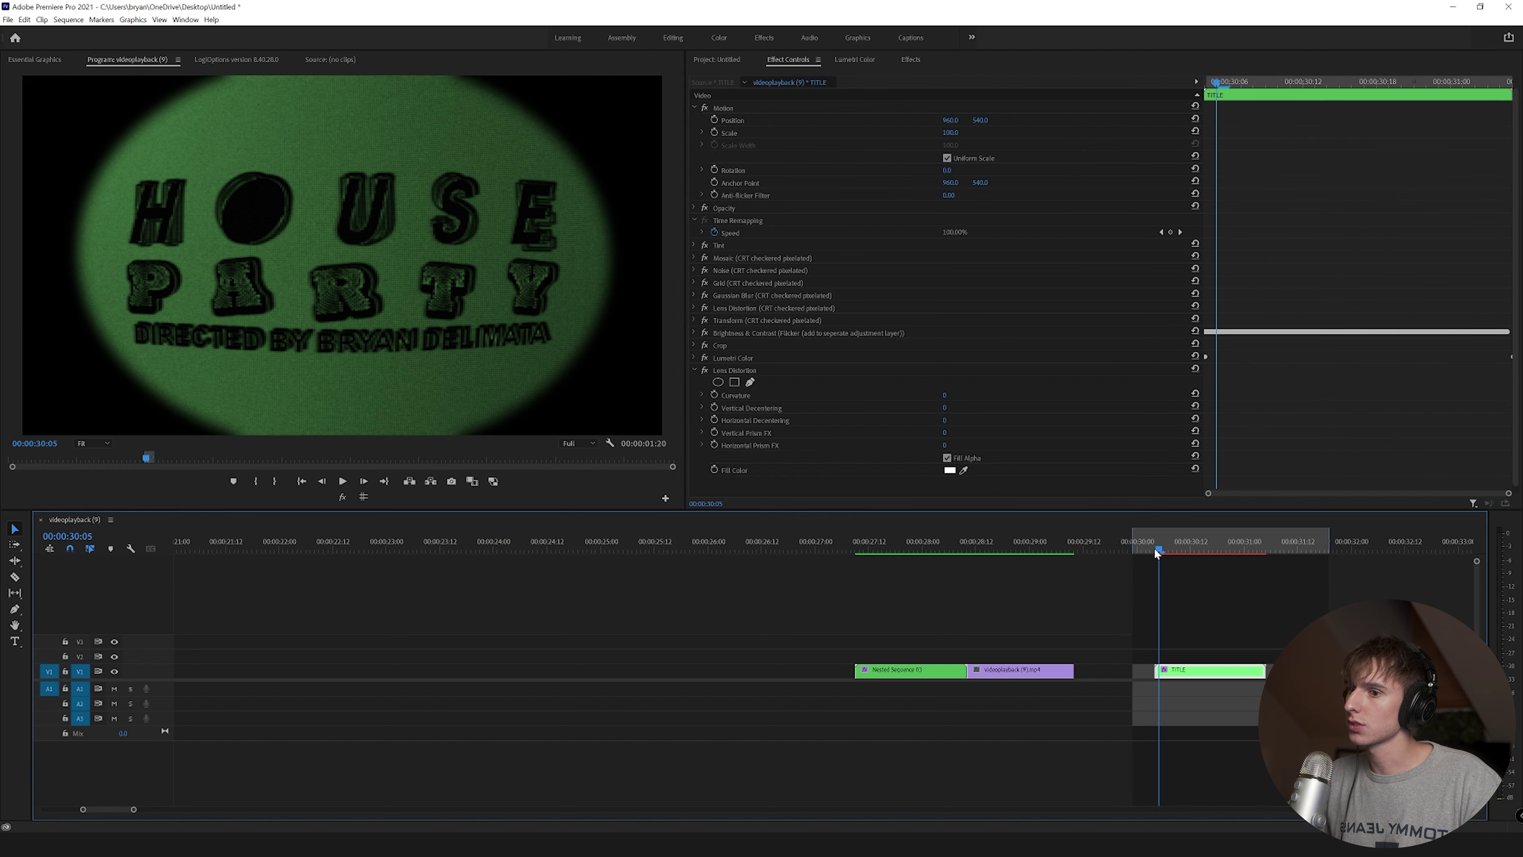
pyautogui.click(1155, 555)
pyautogui.click(716, 394)
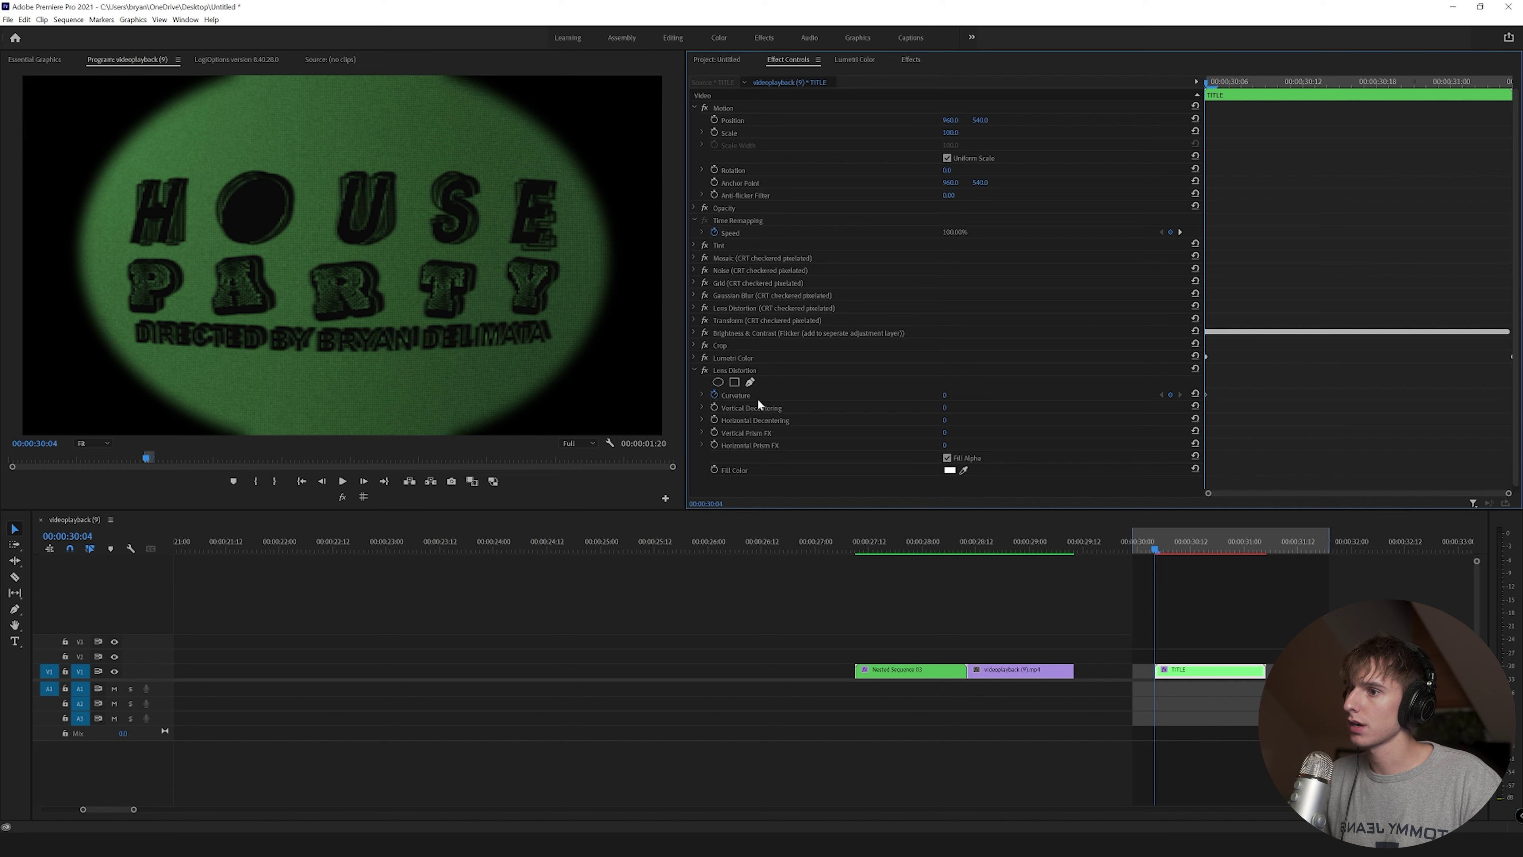
pyautogui.click(730, 399)
# Keyframe a bulging Lens Distortion Curvature at 00:00:30:23 on the TITLE clip and turn off Fill Alpha.
pyautogui.click(1239, 551)
pyautogui.moveTo(945, 394); pyautogui.dragTo(979, 395)
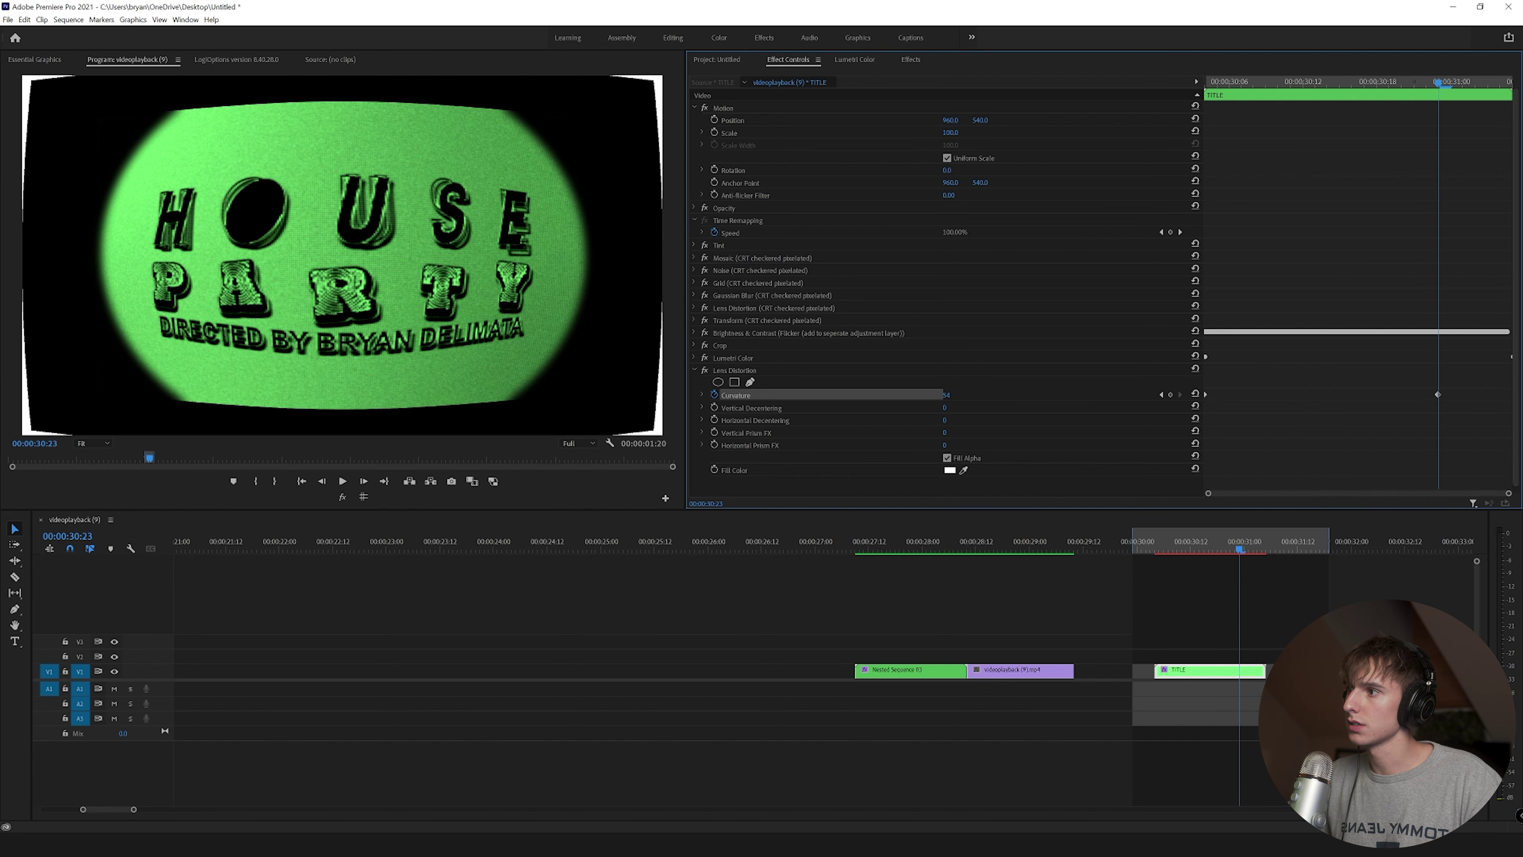
pyautogui.click(947, 457)
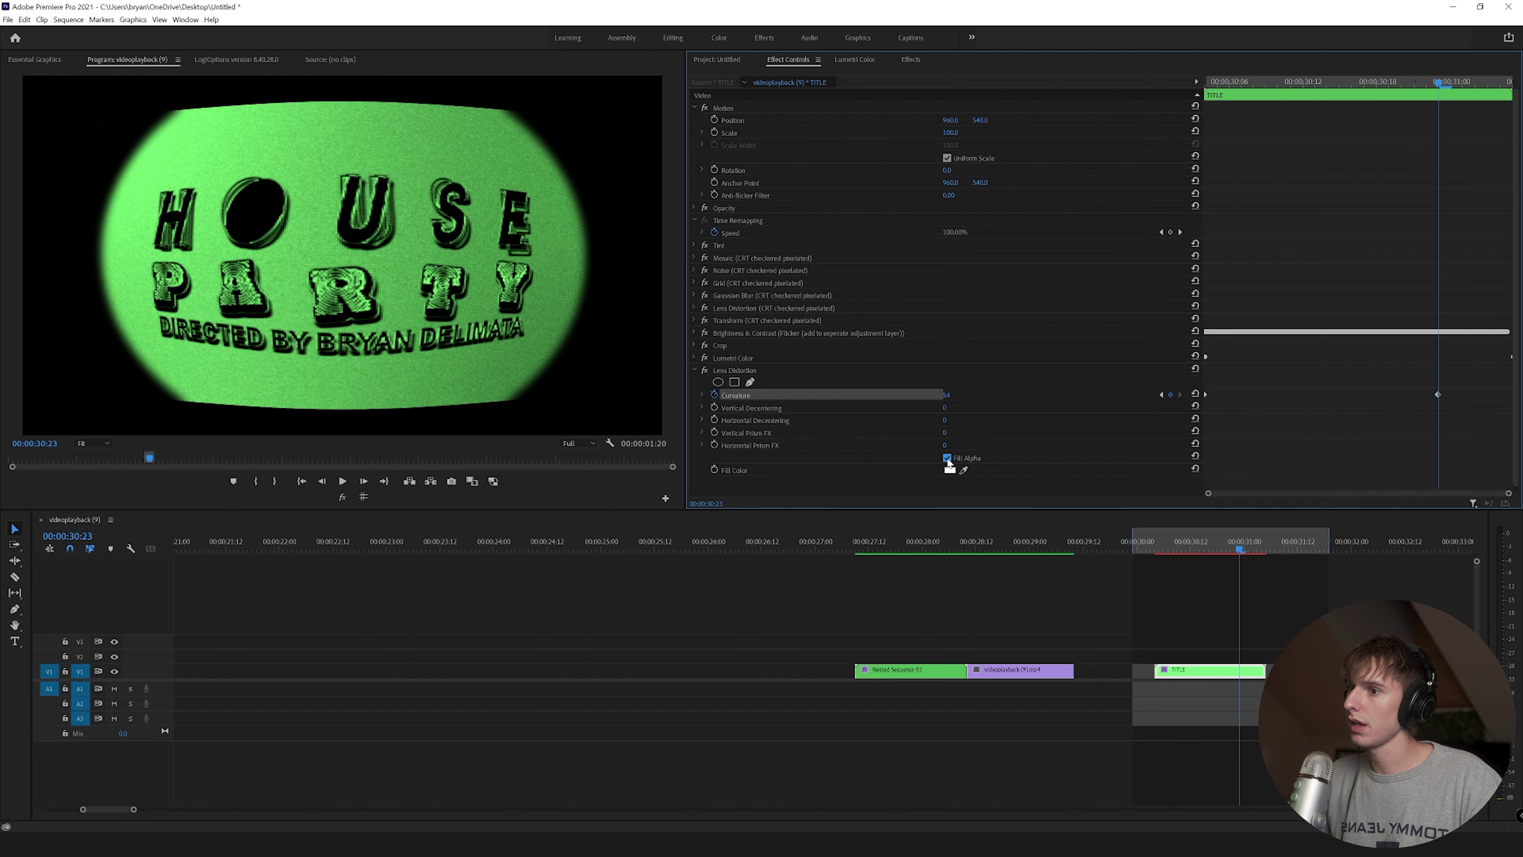
pyautogui.click(695, 370)
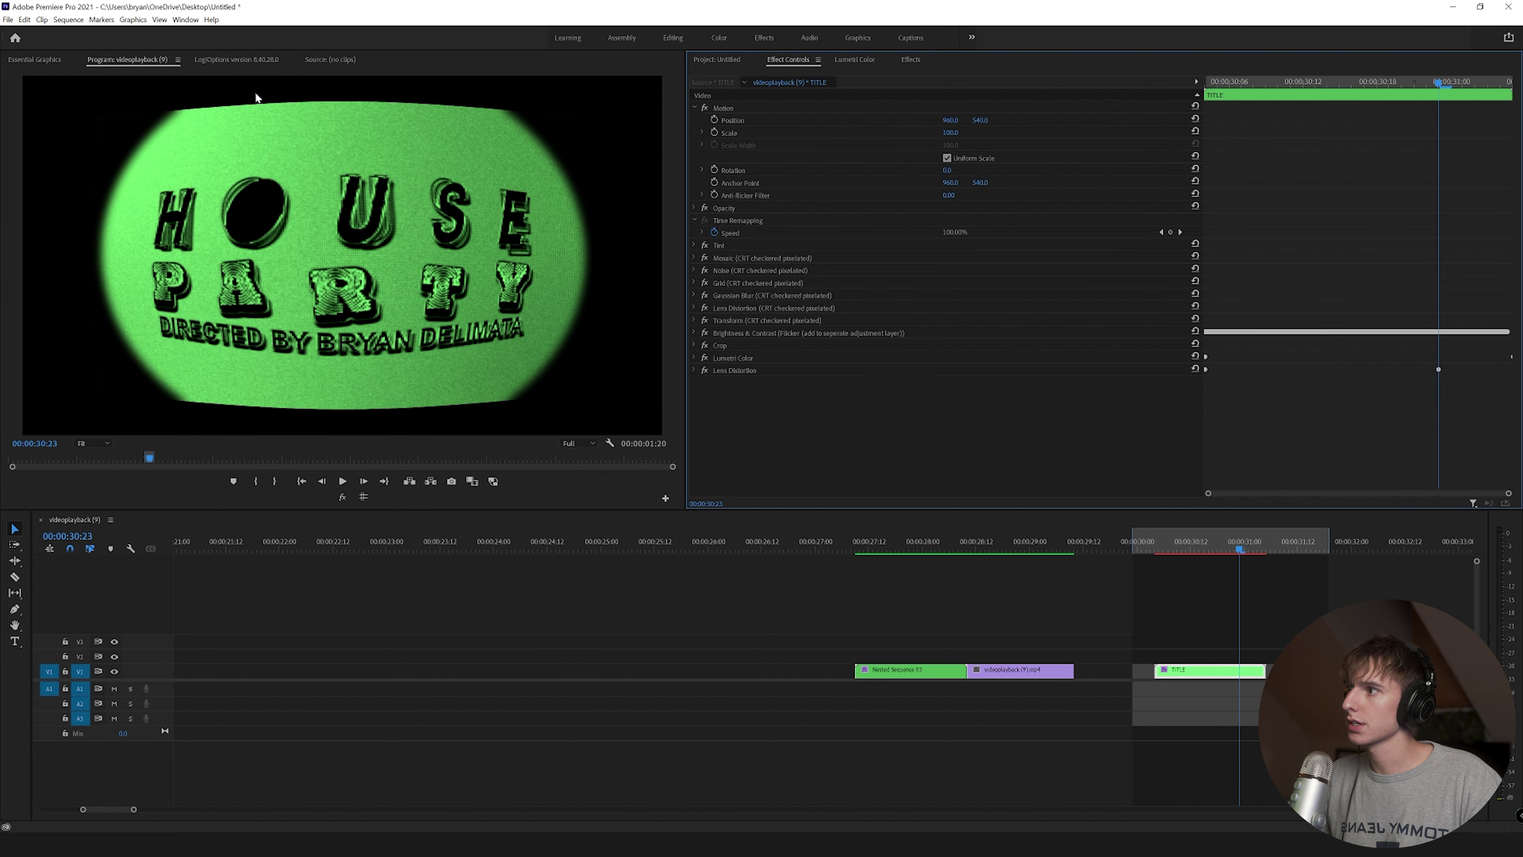
# Find the Transform effect, apply it to the TITLE clip, and set starting Scale and Position keyframes at the clip's first frame.
pyautogui.click(910, 62)
pyautogui.moveTo(743, 75); pyautogui.dragTo(597, 73)
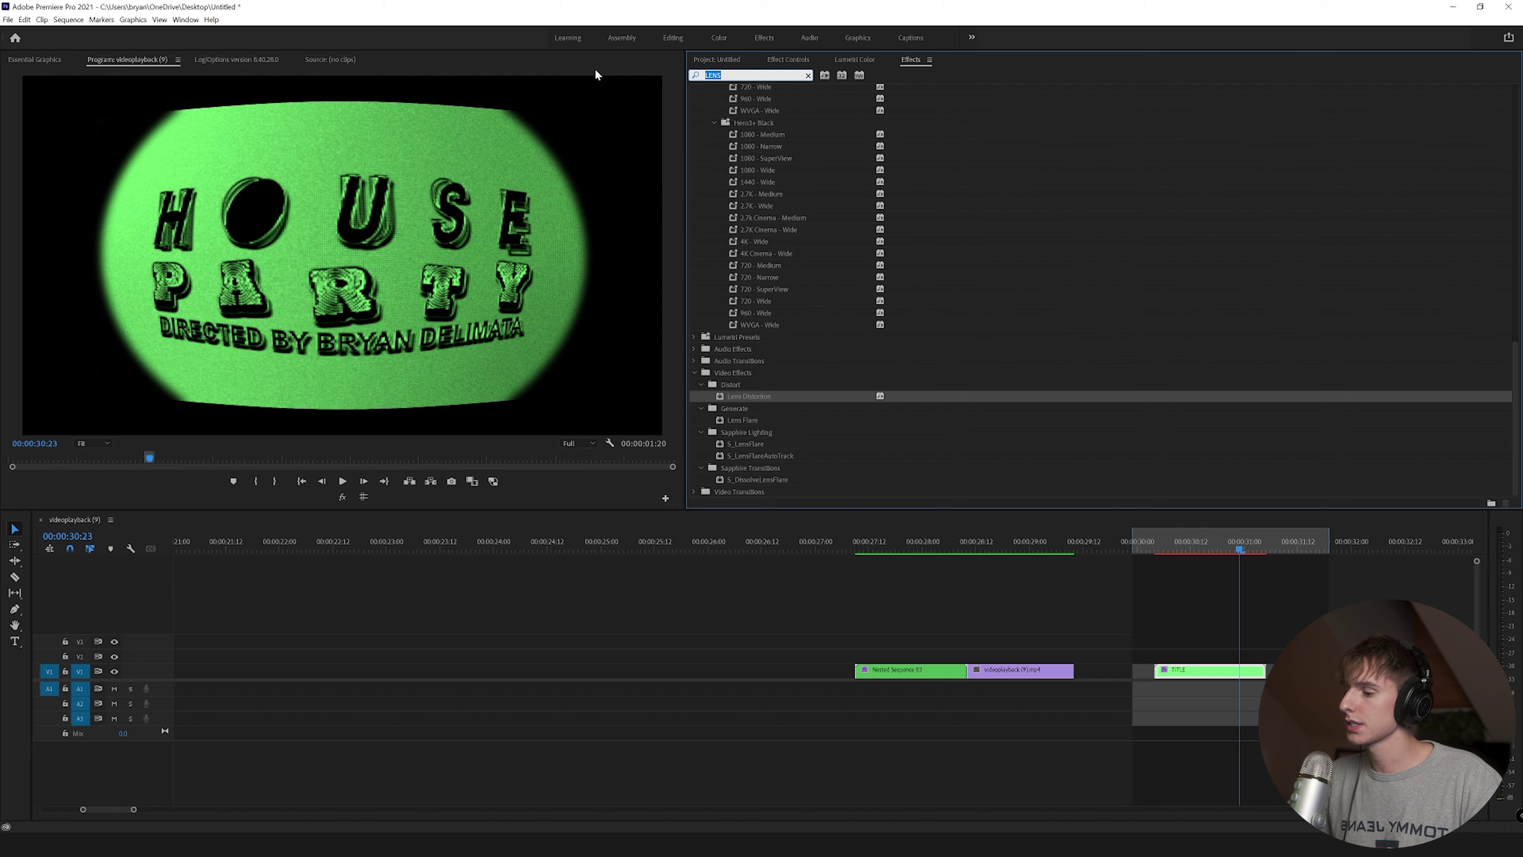
pyautogui.write('TRA')
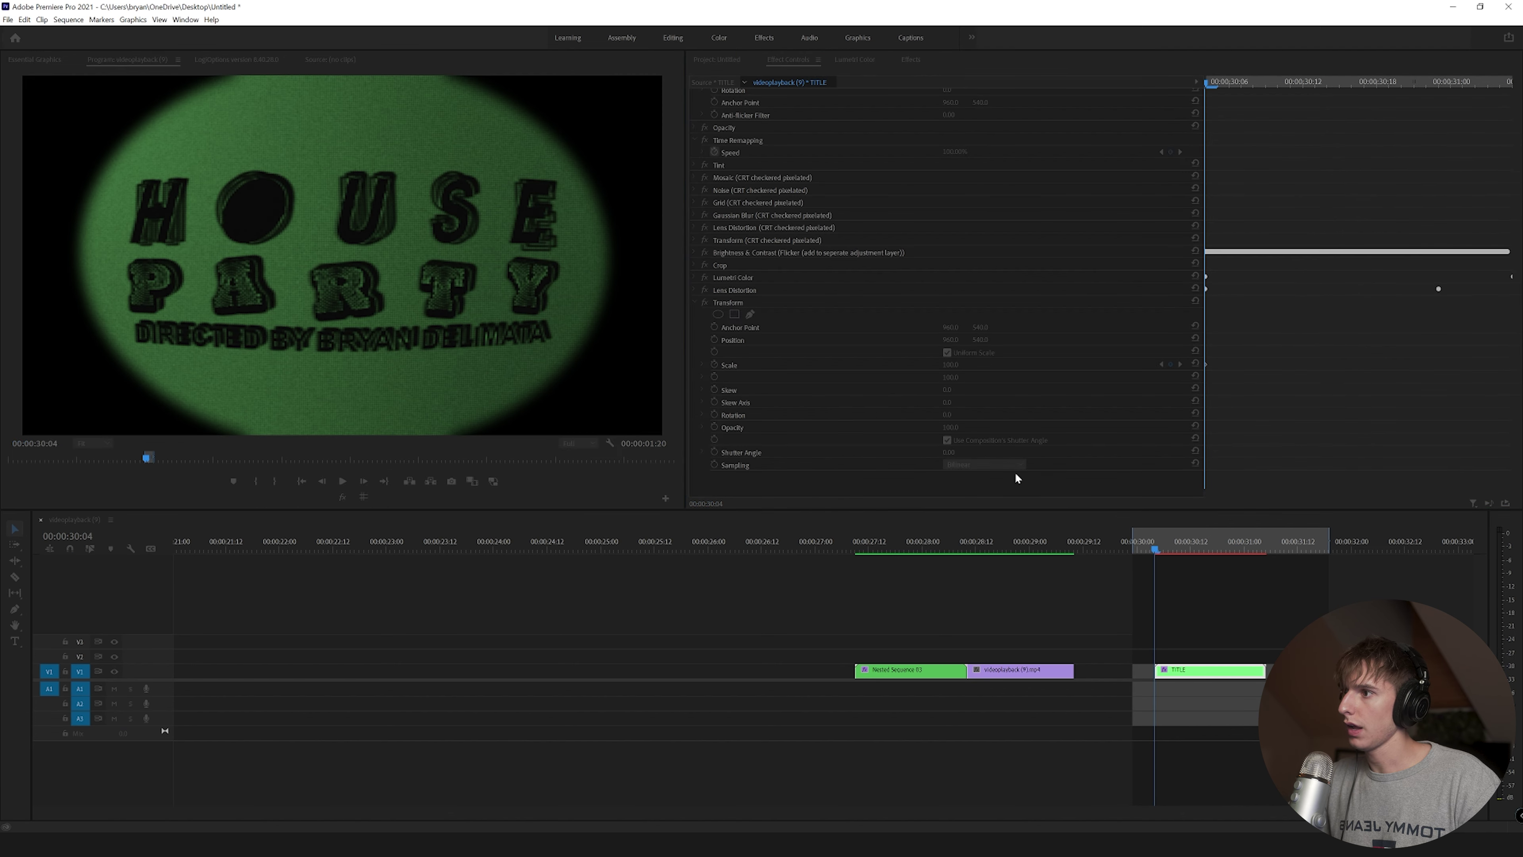
pyautogui.click(716, 364)
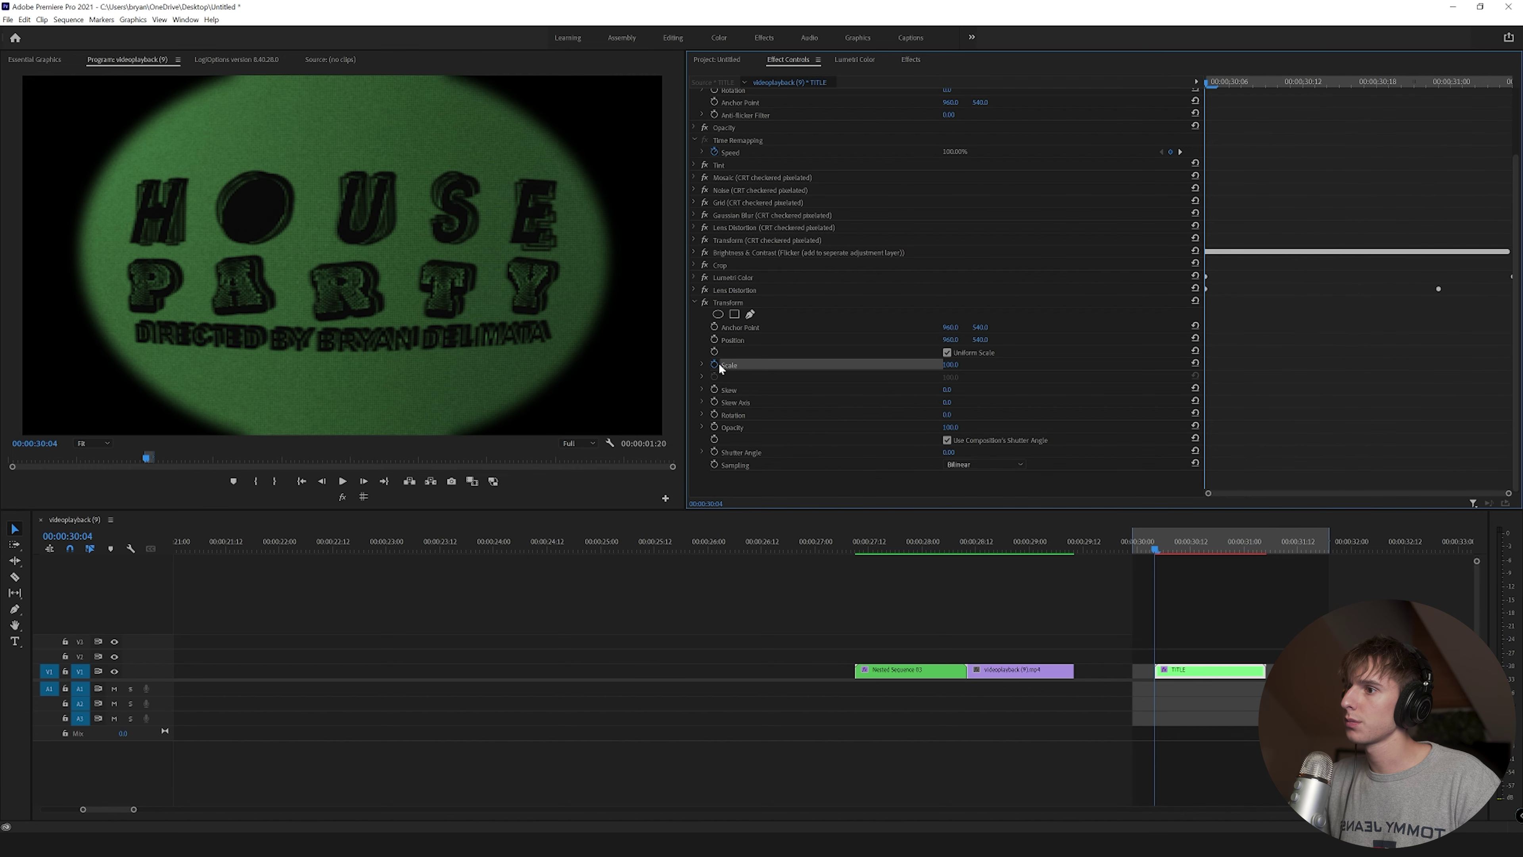
pyautogui.click(715, 340)
# Keyframe Transform's Scale at 127 and Position at 917, 491 near the TITLE clip's end.
pyautogui.click(1258, 547)
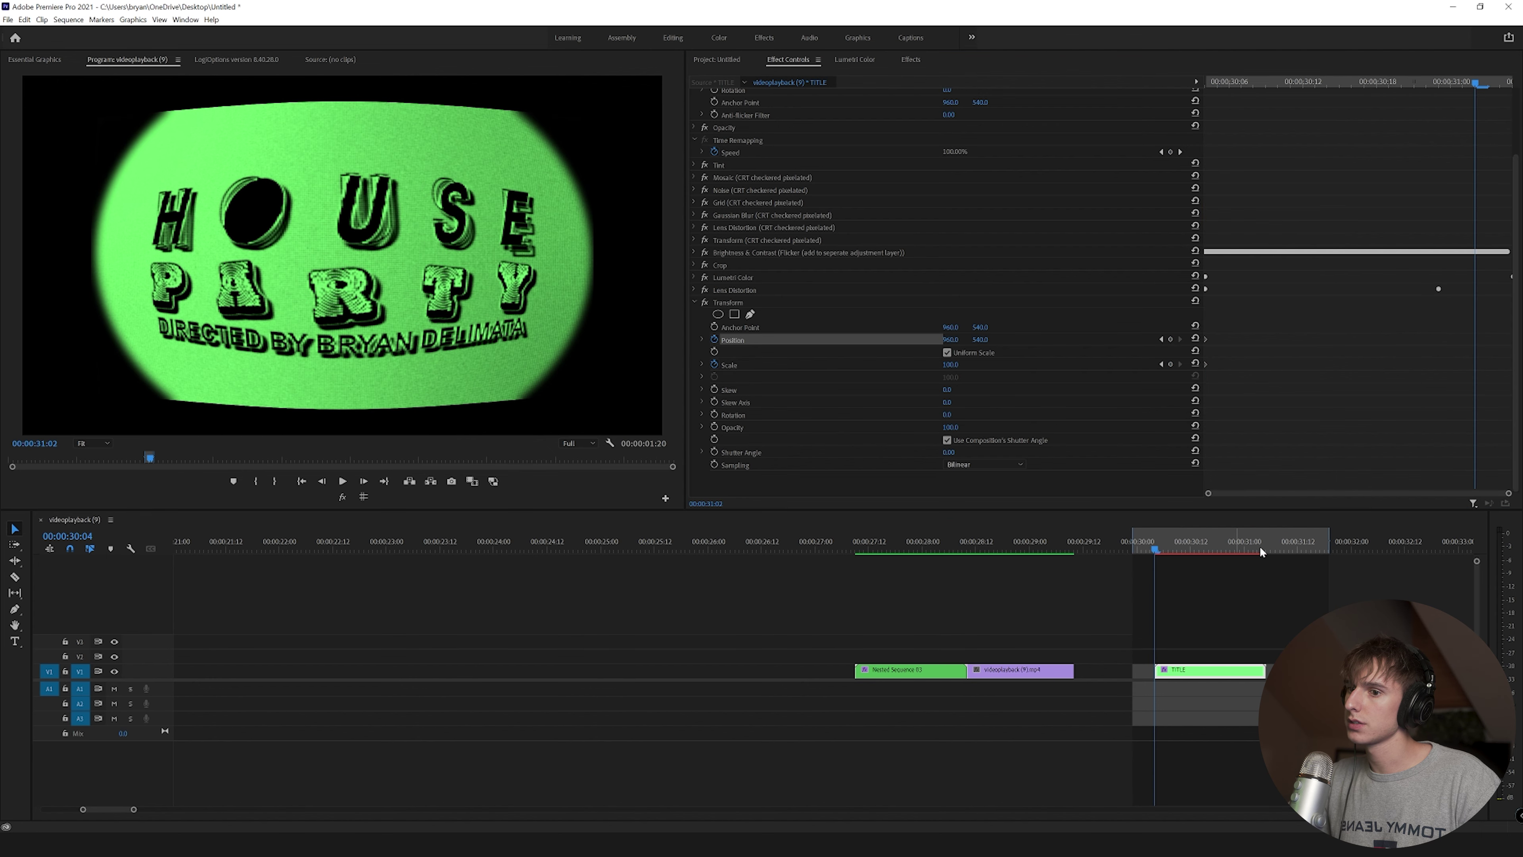
pyautogui.moveTo(1260, 545); pyautogui.dragTo(1261, 543)
pyautogui.moveTo(953, 365); pyautogui.dragTo(986, 341)
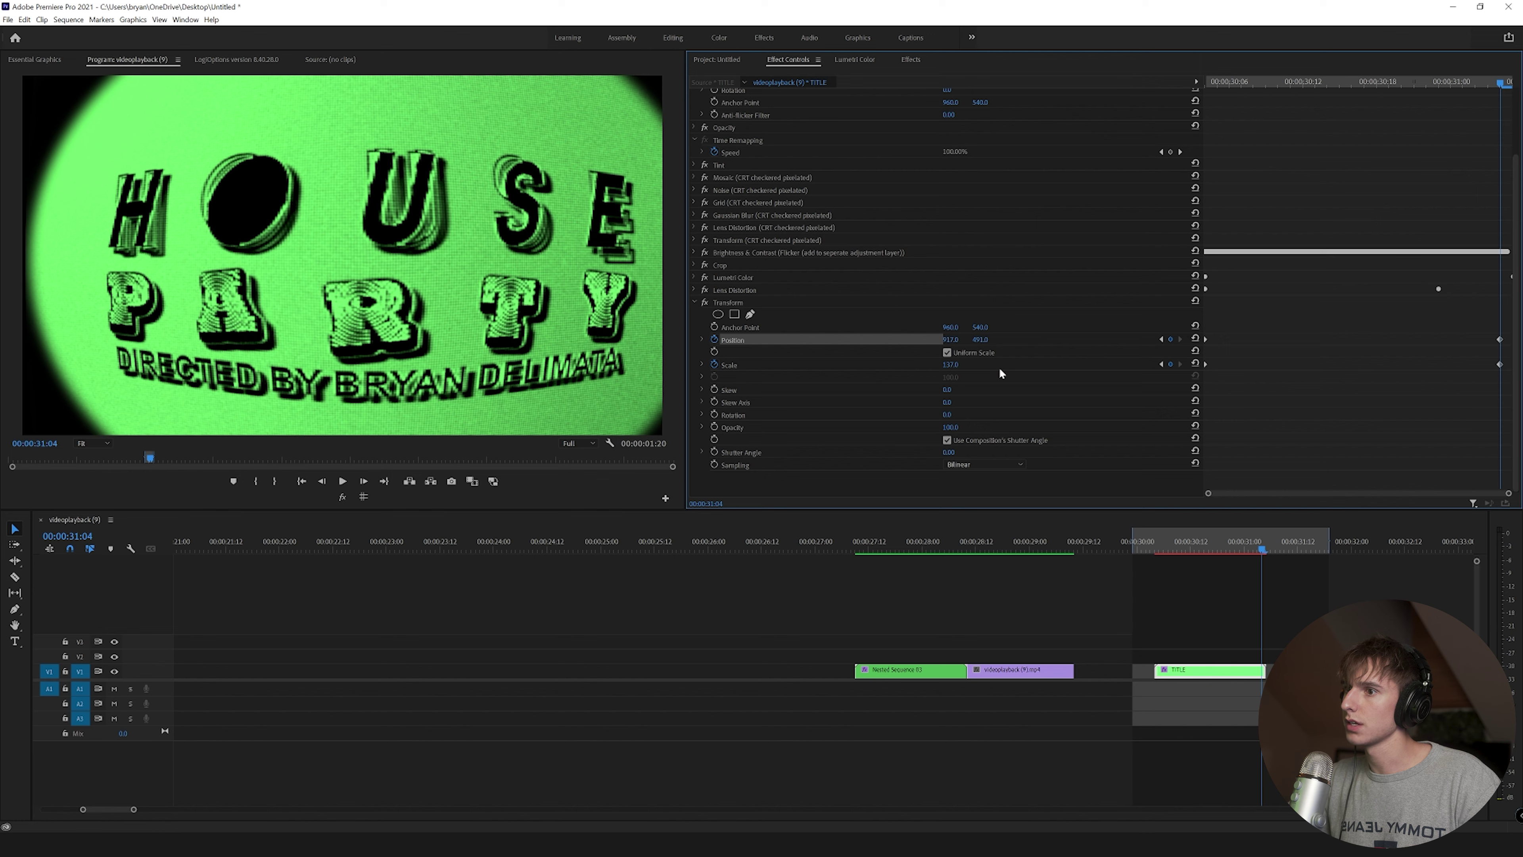
pyautogui.moveTo(950, 364); pyautogui.dragTo(944, 364)
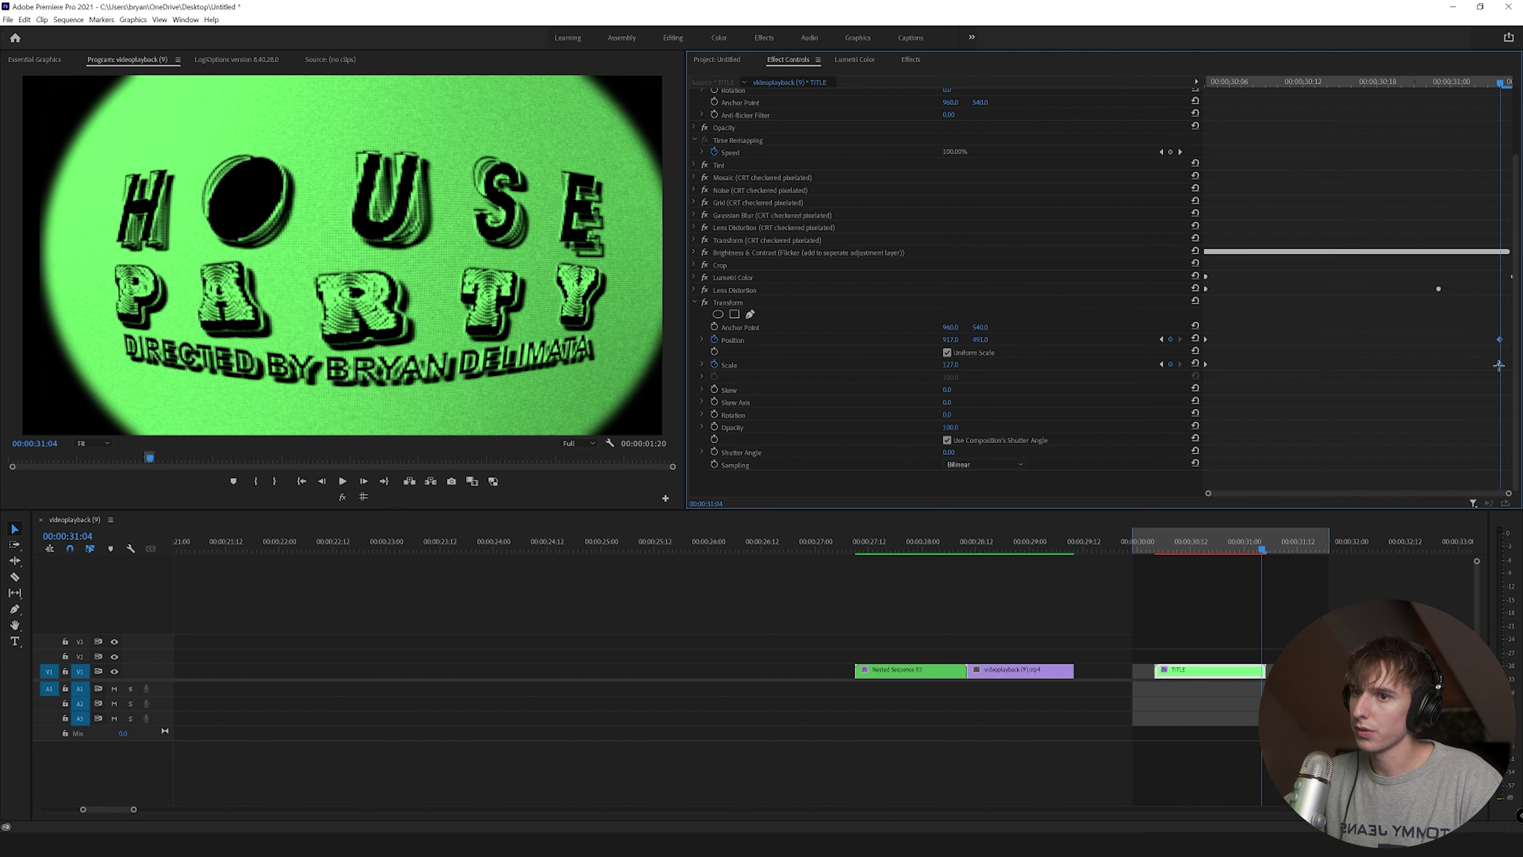
# Play back the animated TITLE clip and compare it with the Nested Sequence 03 clip earlier in the timeline.
pyautogui.click(1154, 545)
pyautogui.press('space')
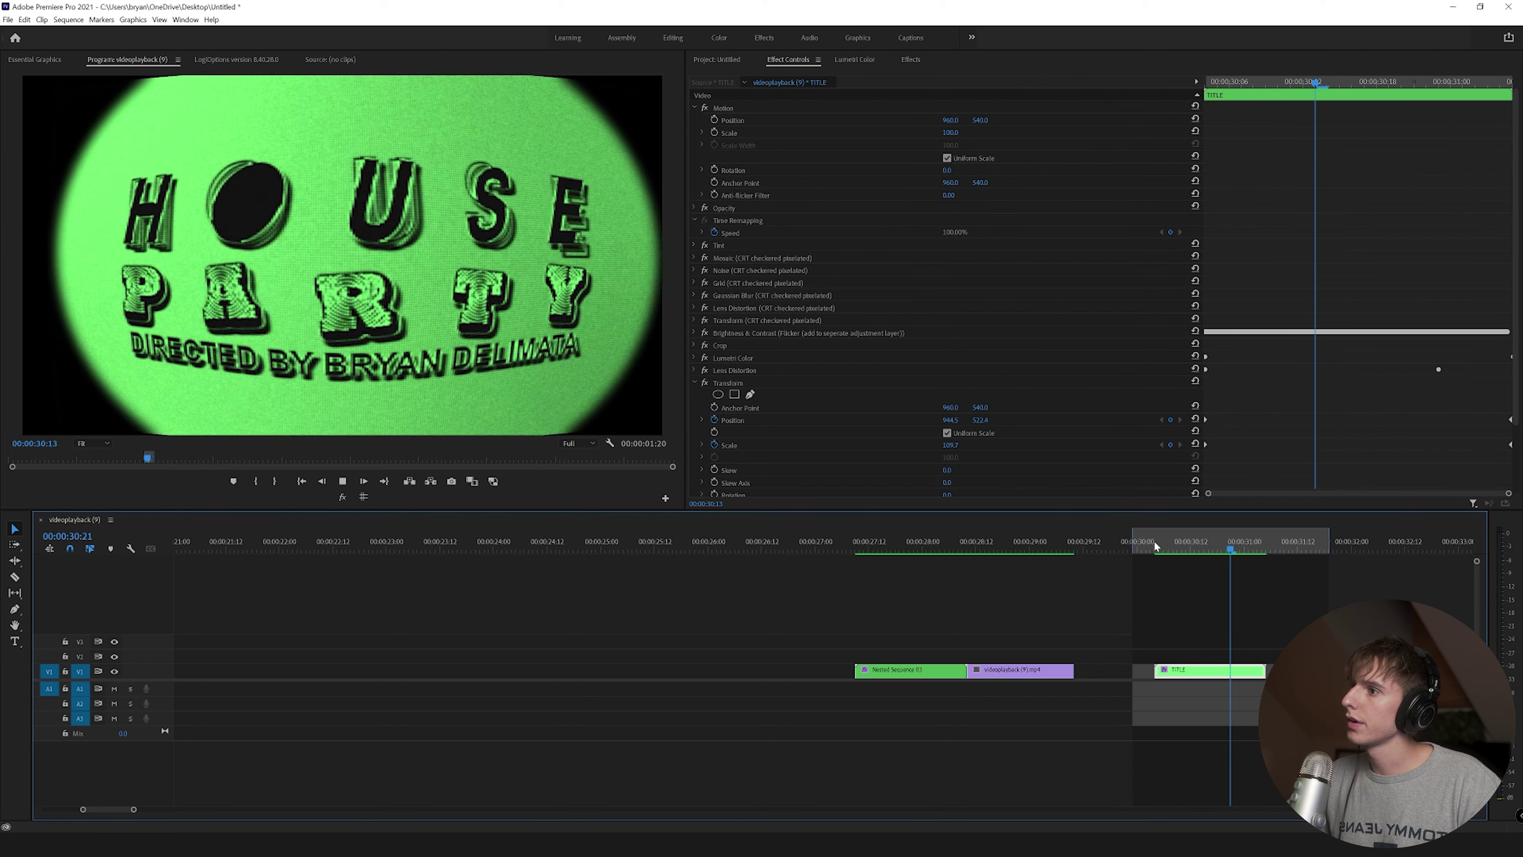
pyautogui.click(1154, 542)
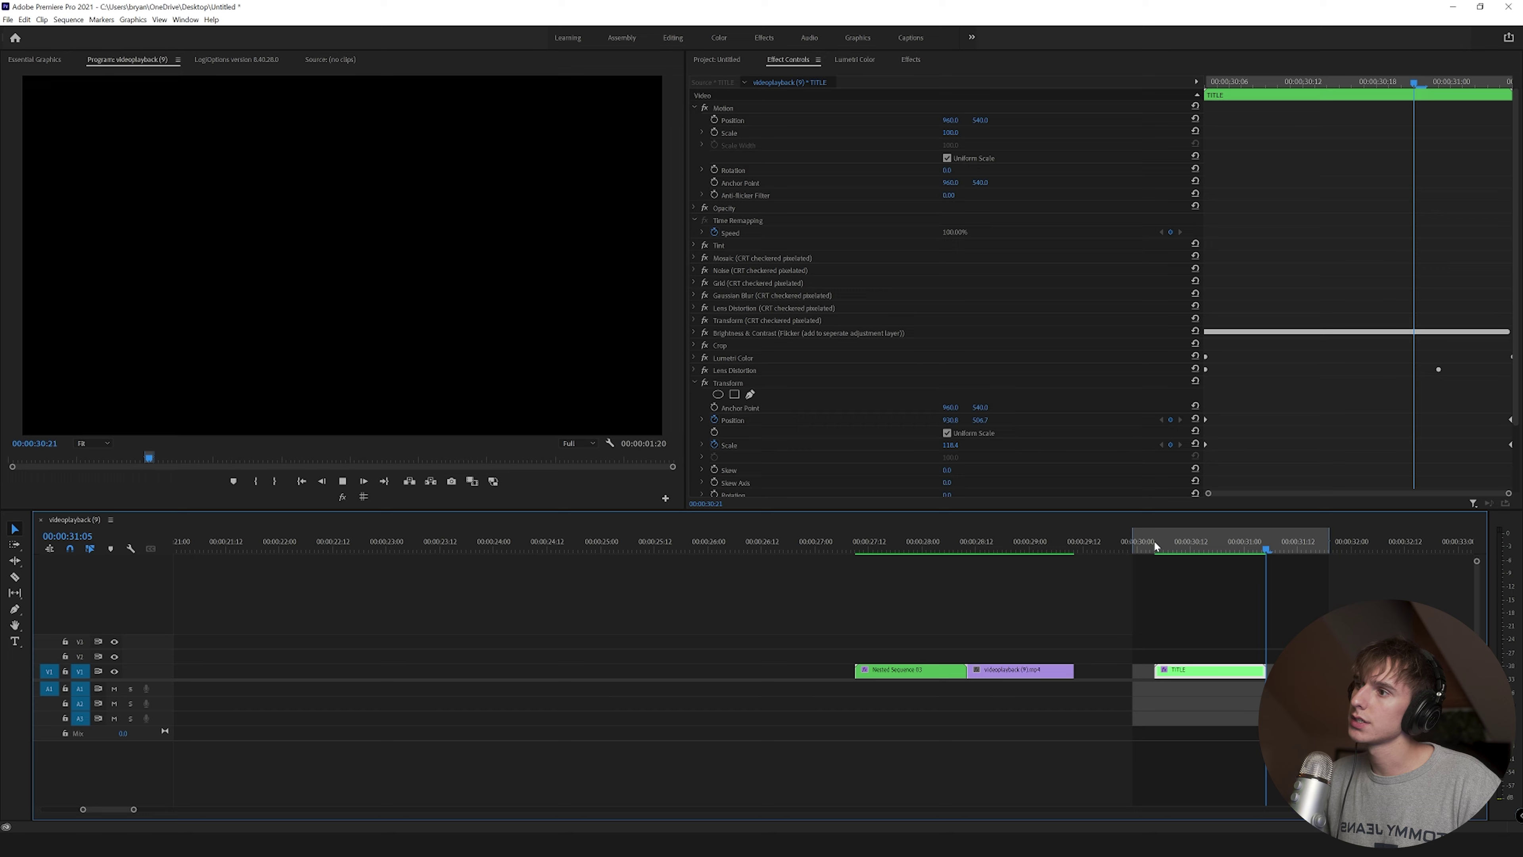
pyautogui.moveTo(1167, 542); pyautogui.dragTo(860, 551)
pyautogui.press('space')
pyautogui.moveTo(1141, 551); pyautogui.dragTo(1159, 554)
pyautogui.press('space')
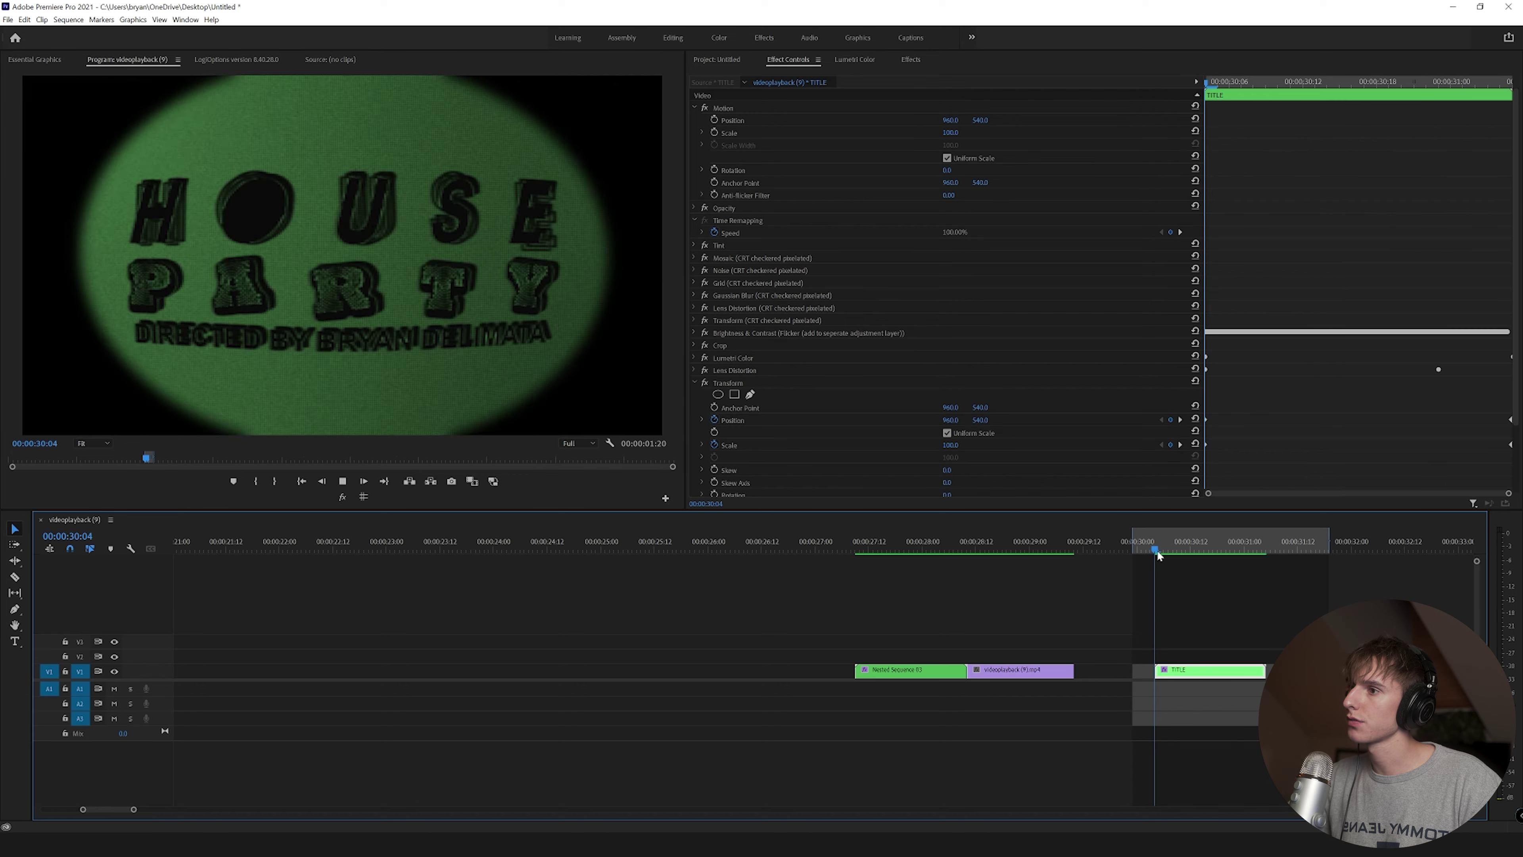
pyautogui.moveTo(1079, 545); pyautogui.dragTo(848, 544)
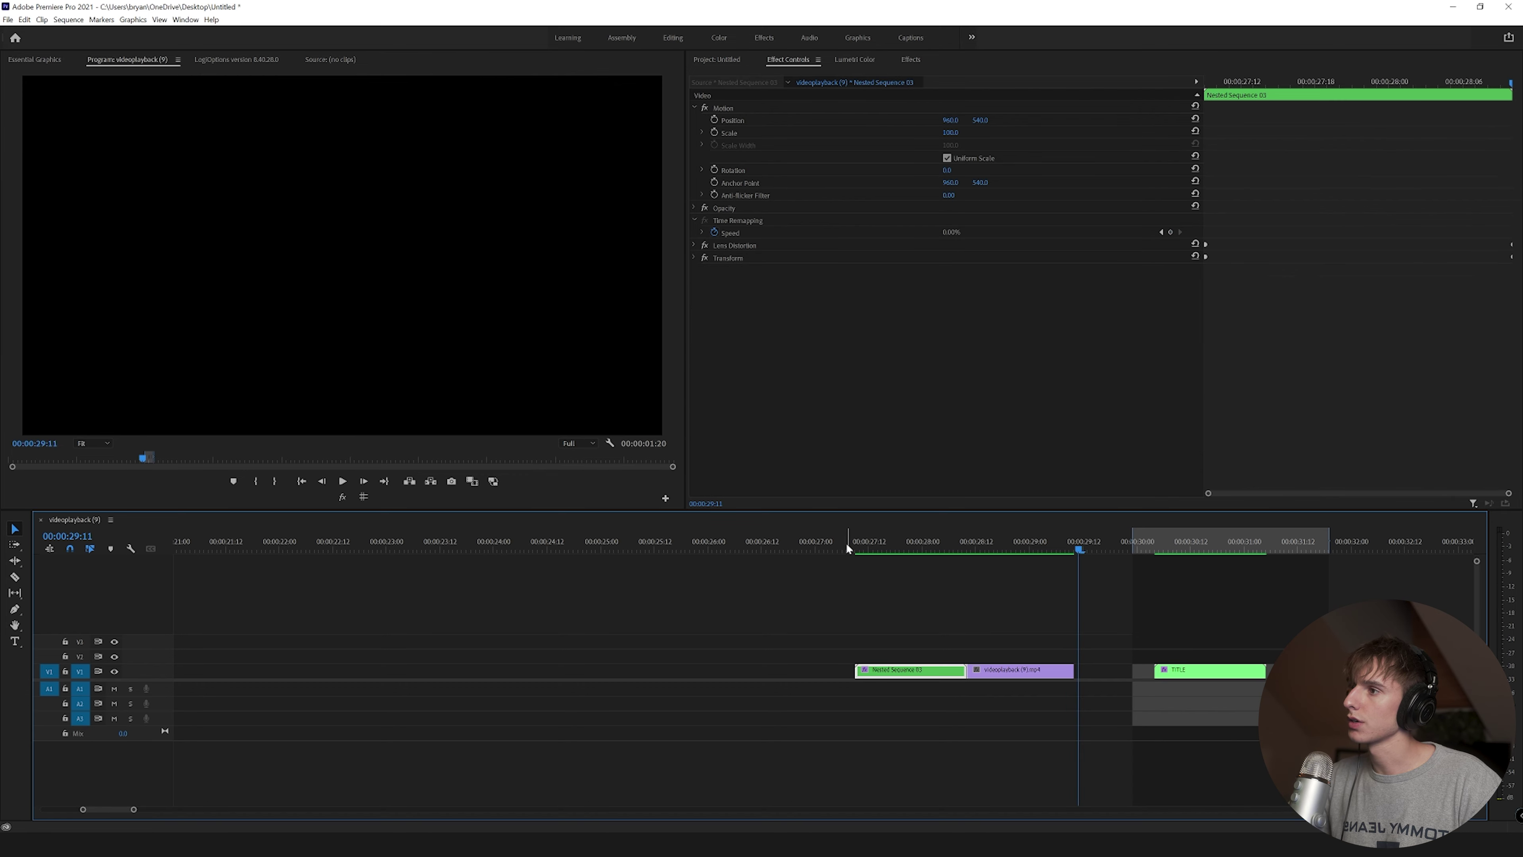